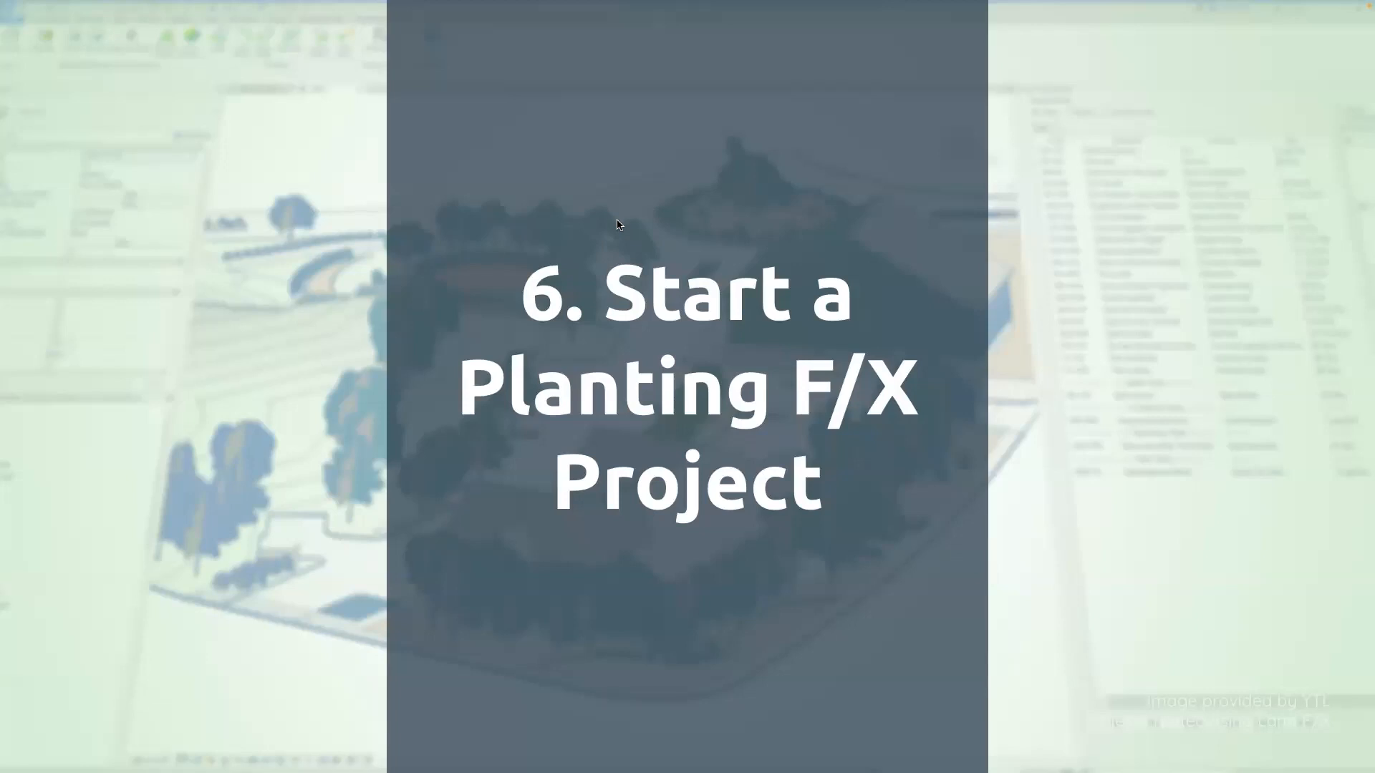
{"action": "key", "text": "Escape"}
{"action": "left_click", "coordinate": [1246, 331]}
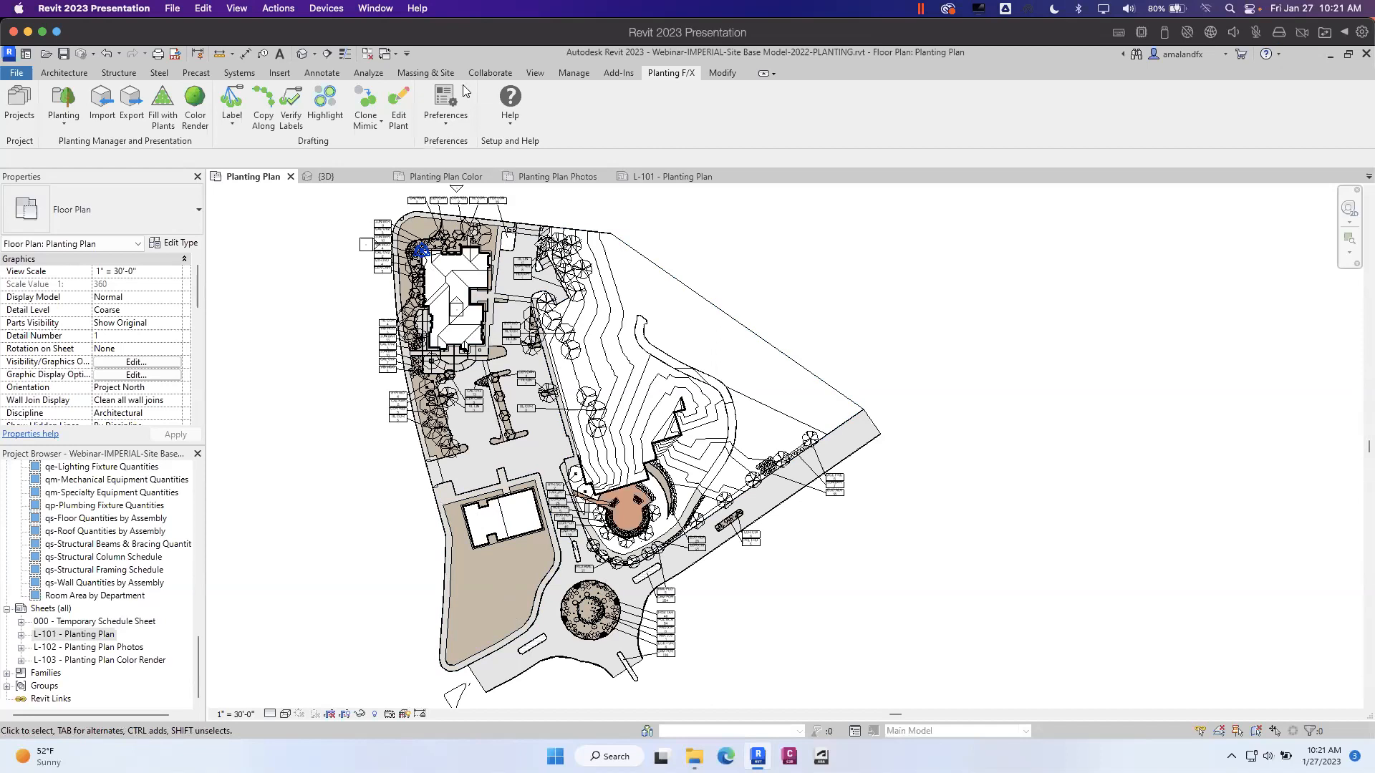
{"action": "left_click", "coordinate": [446, 118]}
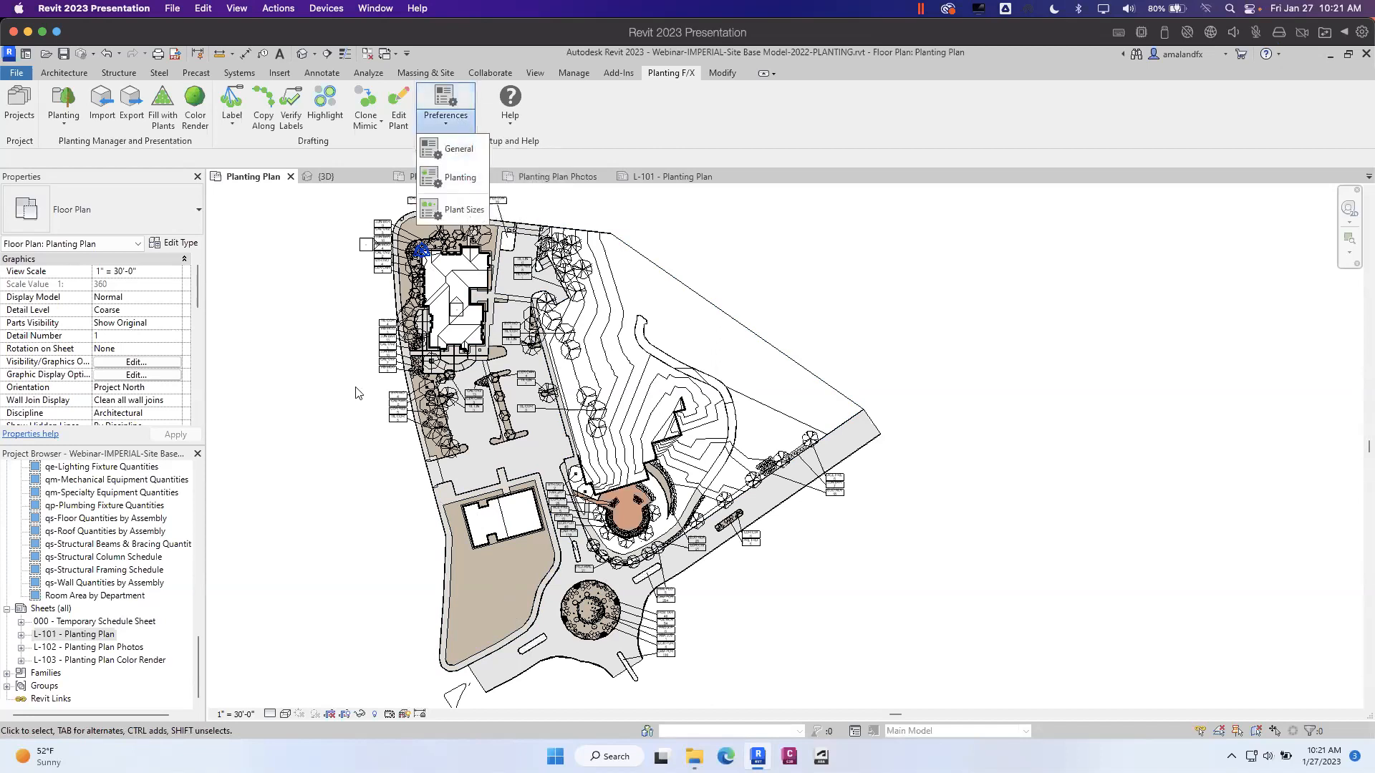
{"action": "left_click", "coordinate": [307, 509]}
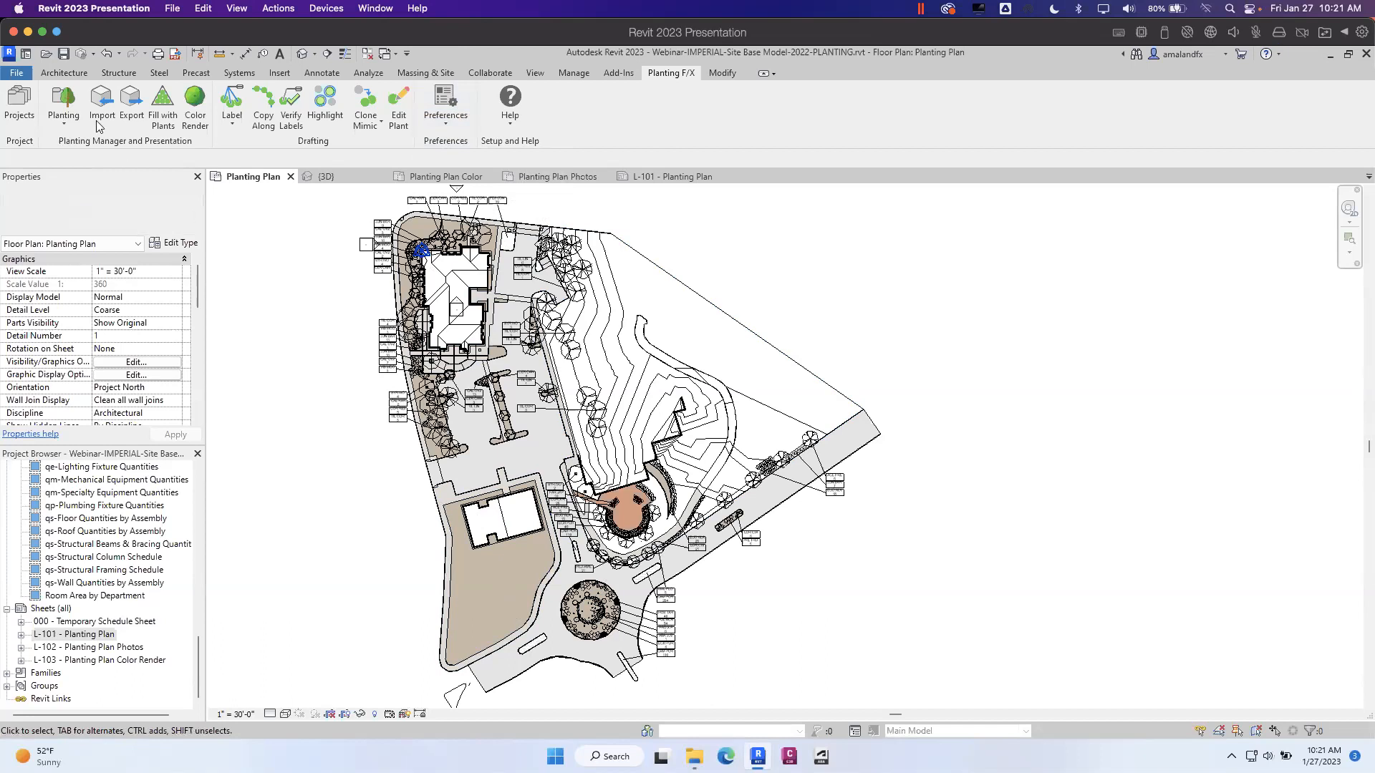
- Create a new Planting F/X project with the number 000333-Test and the name Test
{"action": "left_click", "coordinate": [15, 109]}
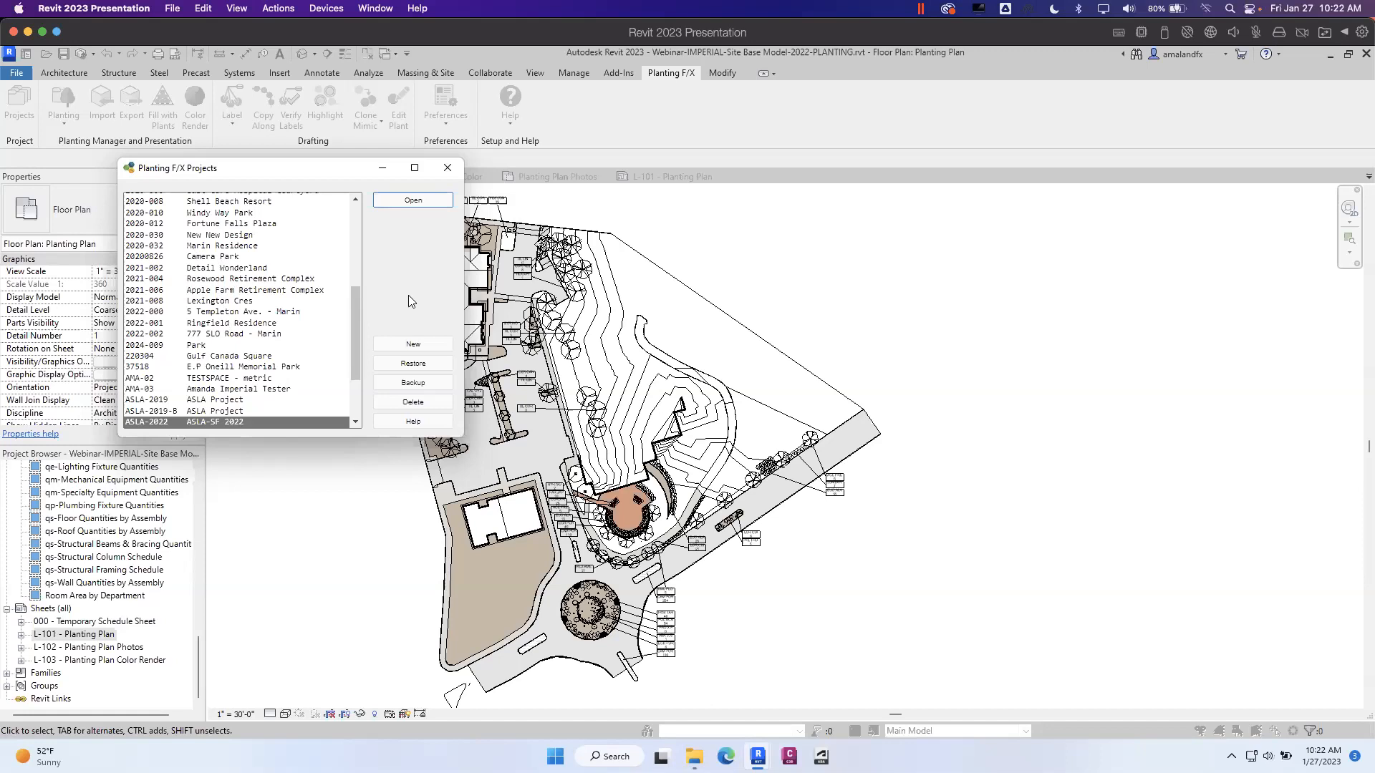
{"action": "left_click", "coordinate": [424, 348]}
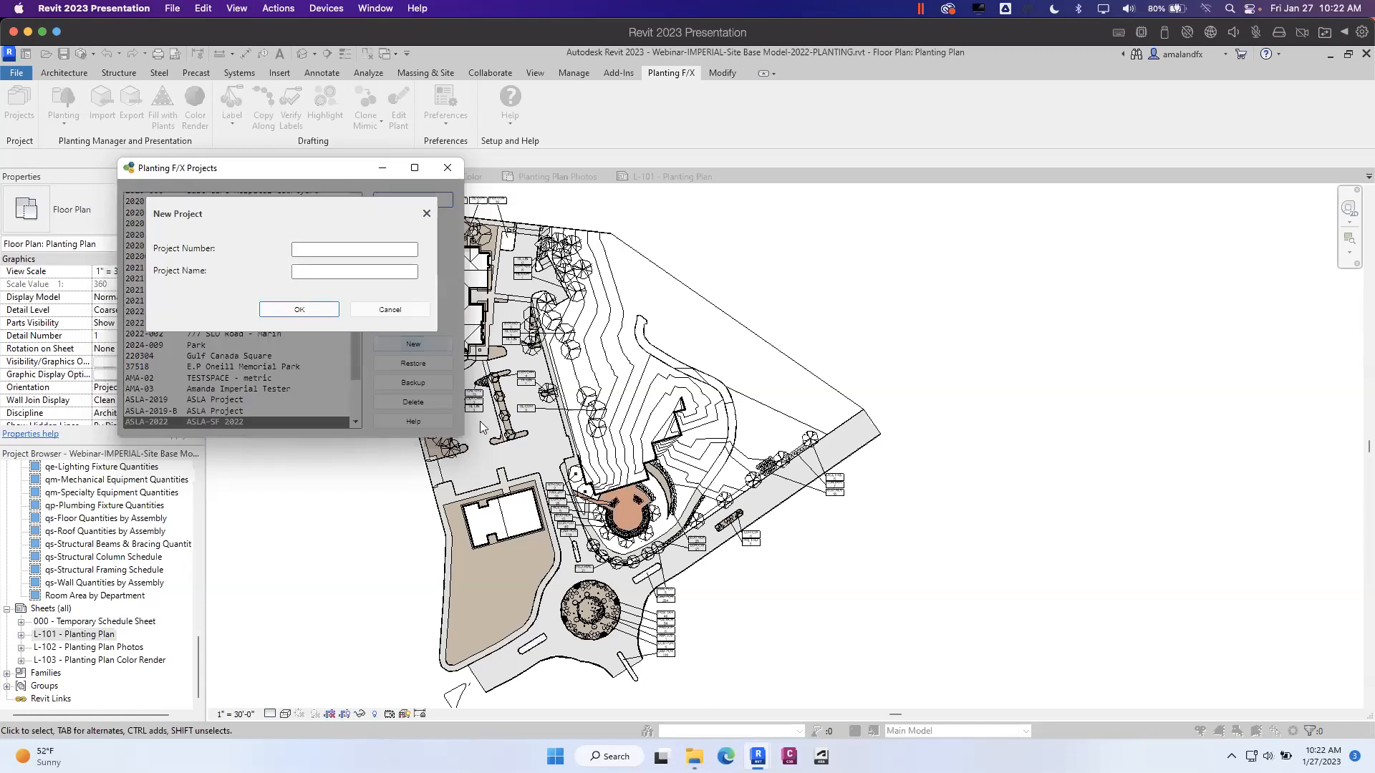
{"action": "left_click", "coordinate": [348, 249]}
{"action": "type", "text": "000333-Test"}
{"action": "left_click", "coordinate": [327, 269]}
{"action": "type", "text": "Test"}
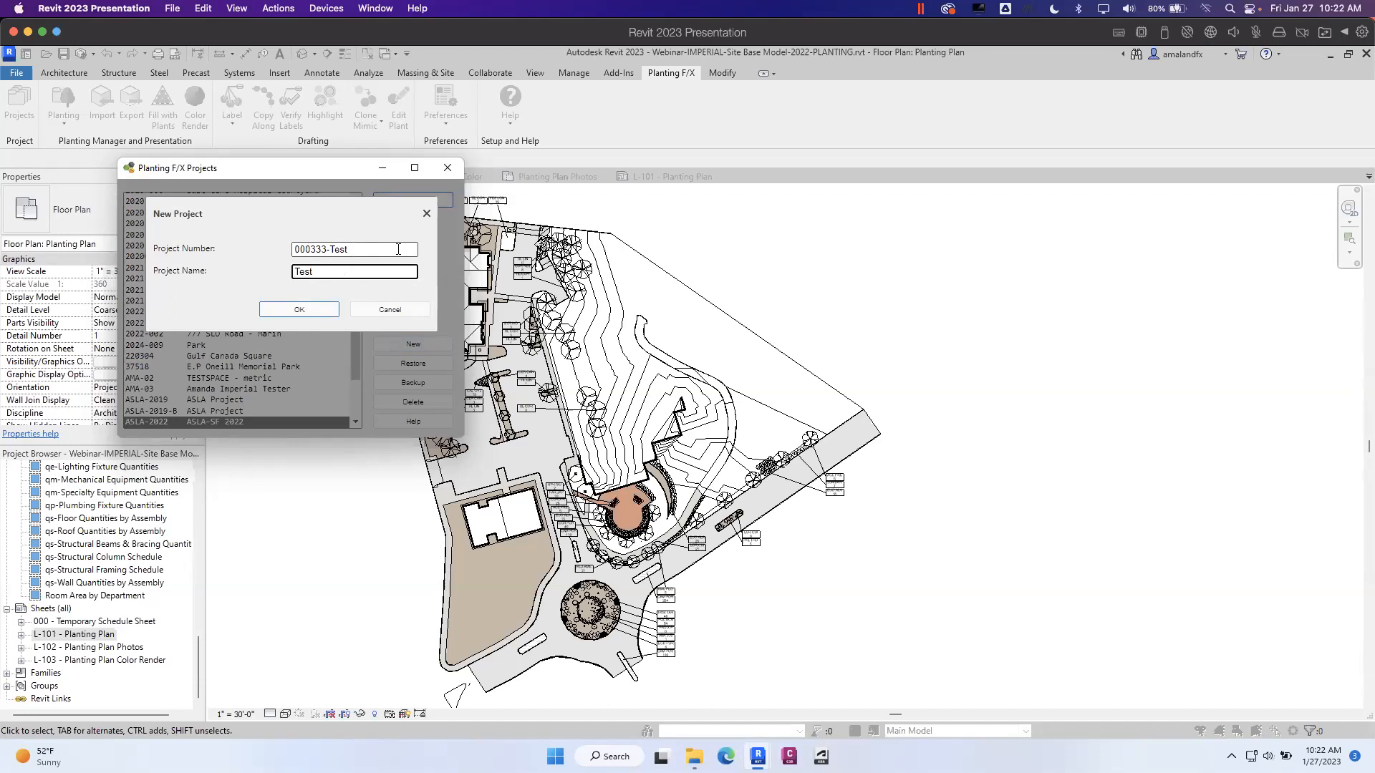
{"action": "left_click_drag", "start_coordinate": [380, 250], "coordinate": [297, 250]}
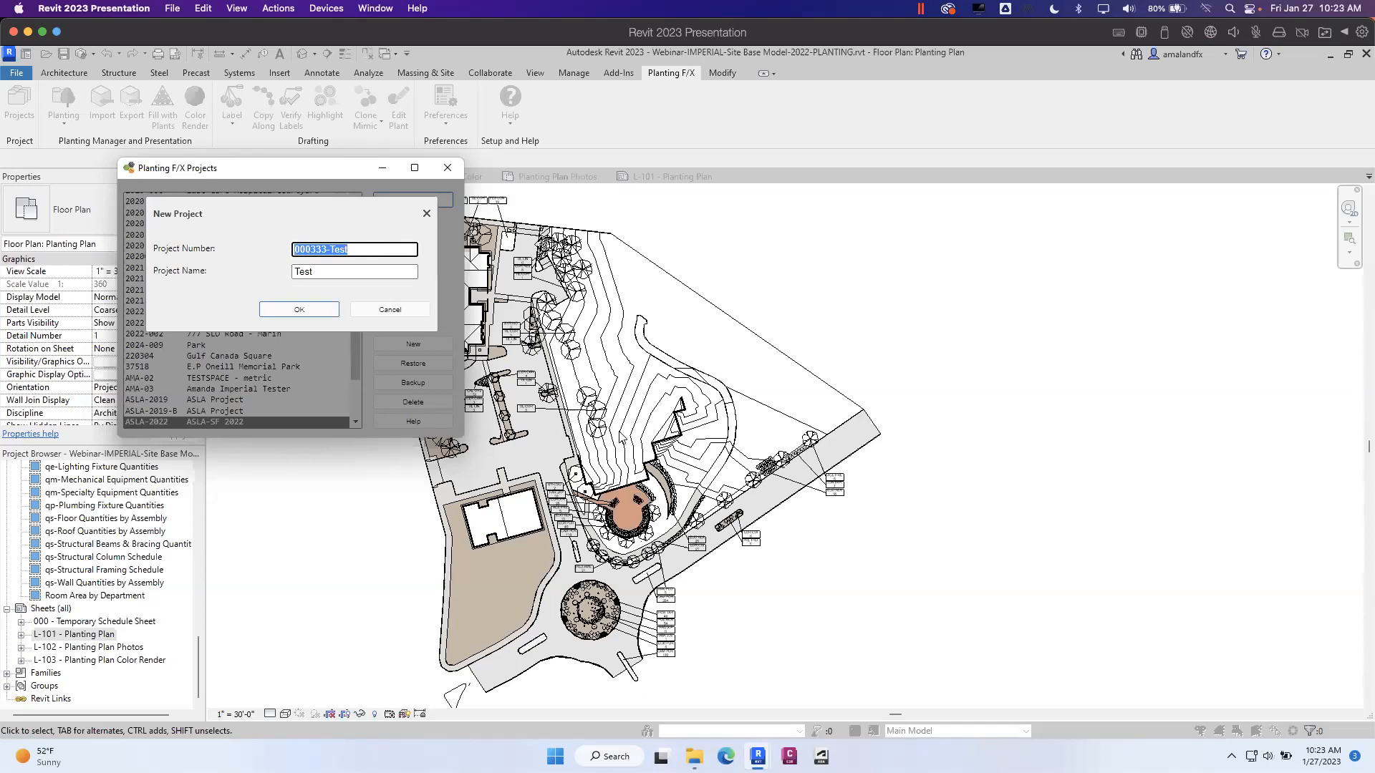
{"action": "left_click", "coordinate": [315, 311]}
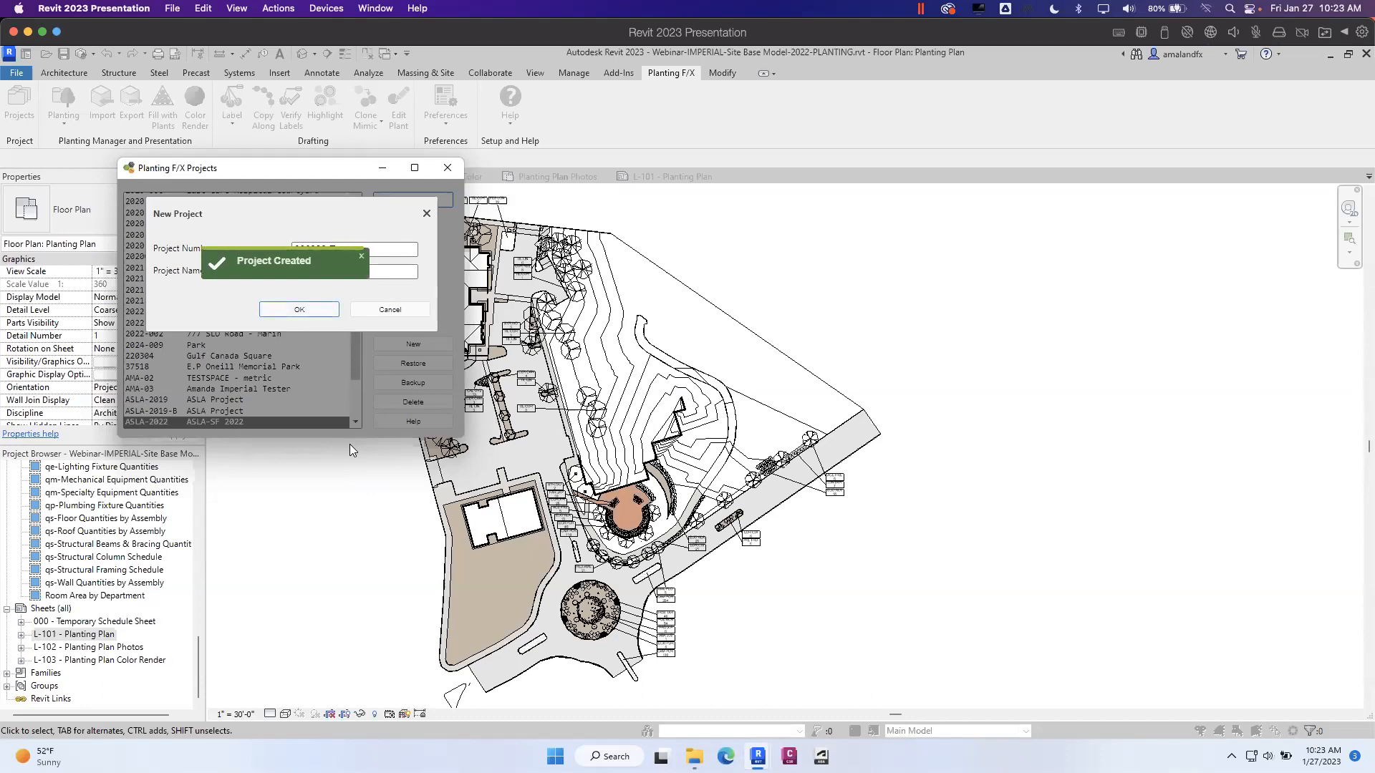
- Open the 000333-Test project from the Planting F/X project list
{"action": "left_click_drag", "start_coordinate": [351, 301], "coordinate": [356, 204]}
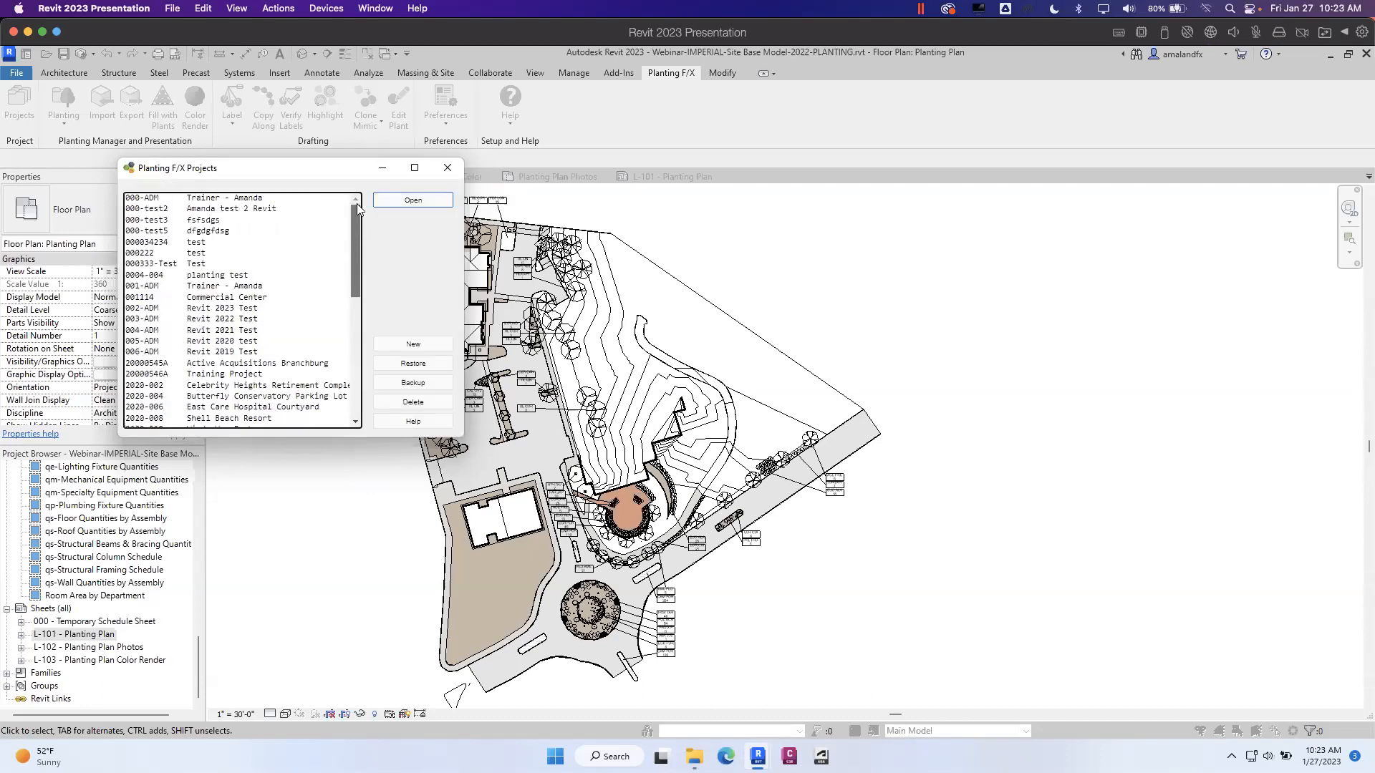
{"action": "left_click", "coordinate": [172, 264]}
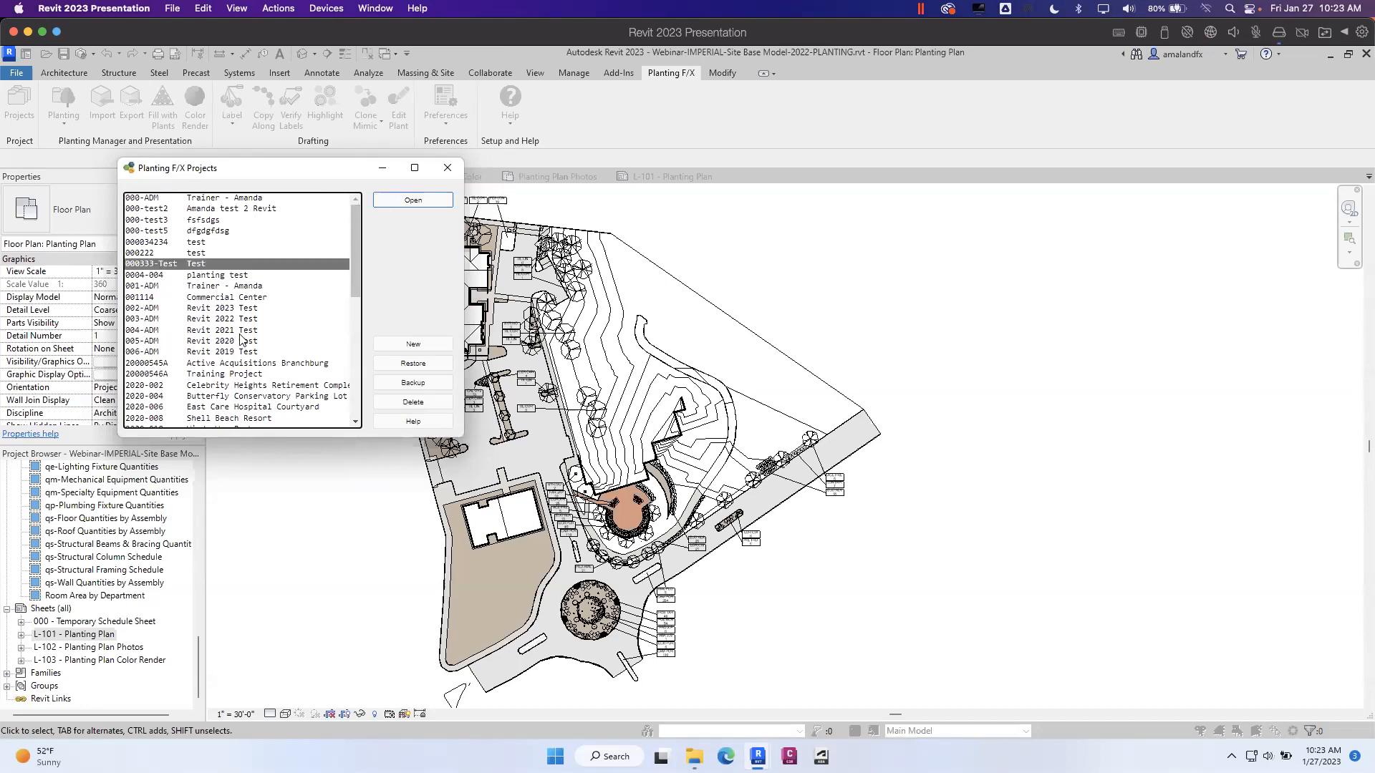
{"action": "left_click", "coordinate": [432, 202]}
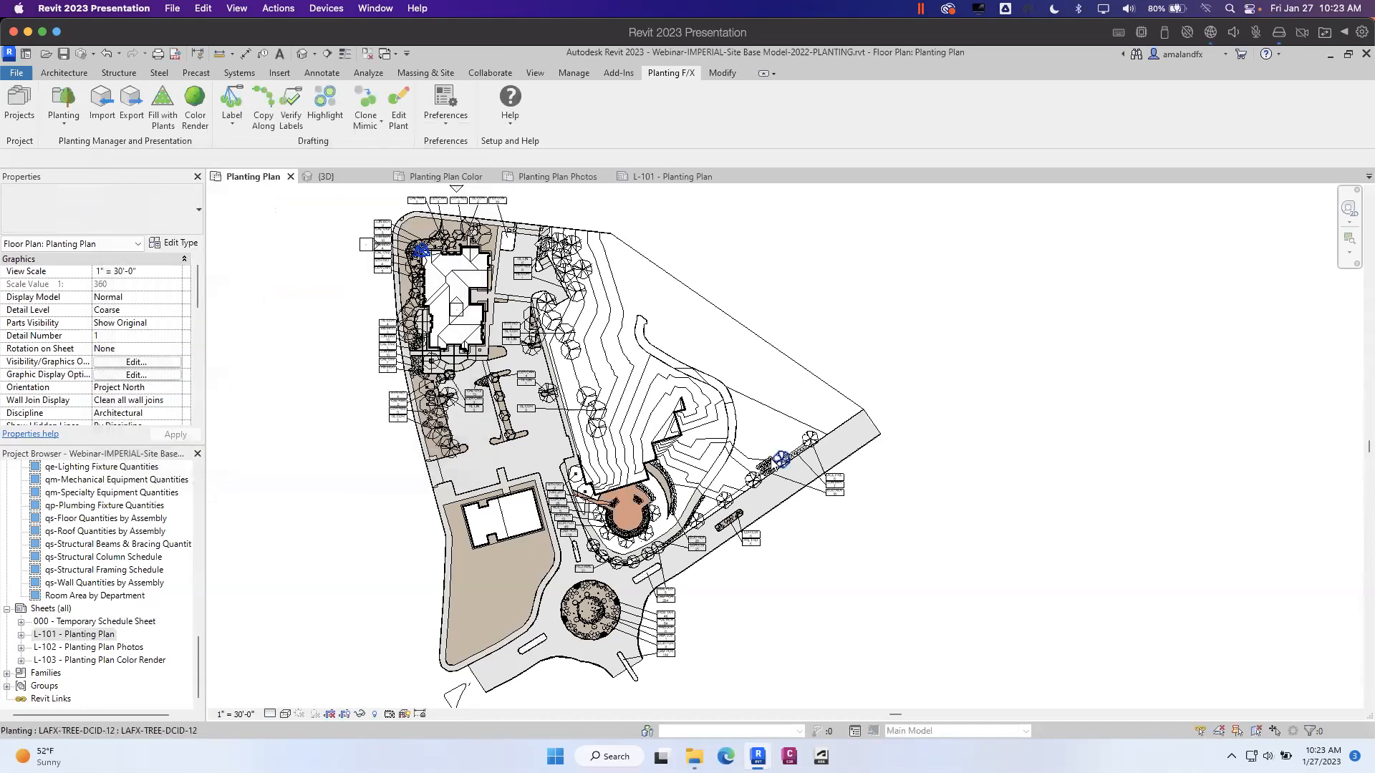
- Open the online help from the Plant Manager command, skim the Planting F/X for Revit documentation, and close it
{"action": "left_click", "coordinate": [64, 120]}
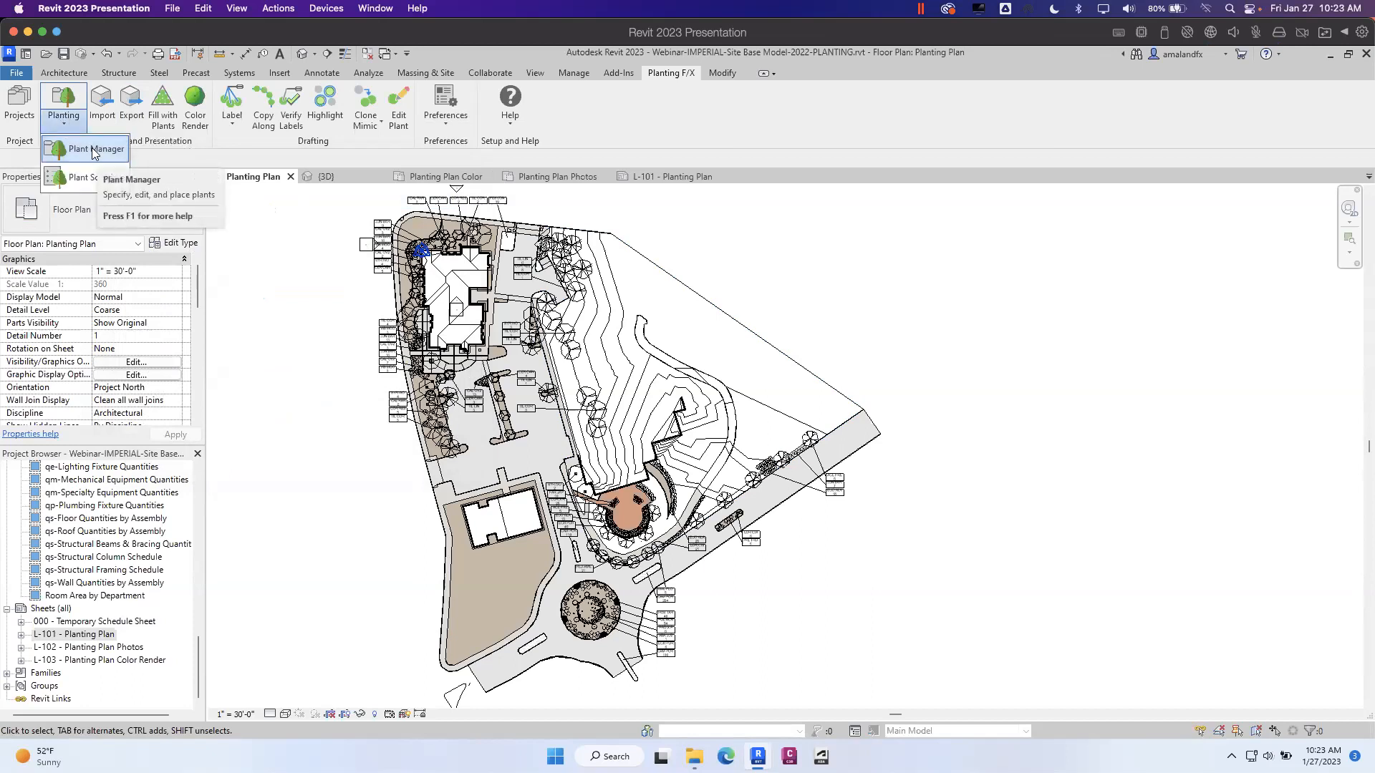
{"action": "left_click", "coordinate": [63, 120]}
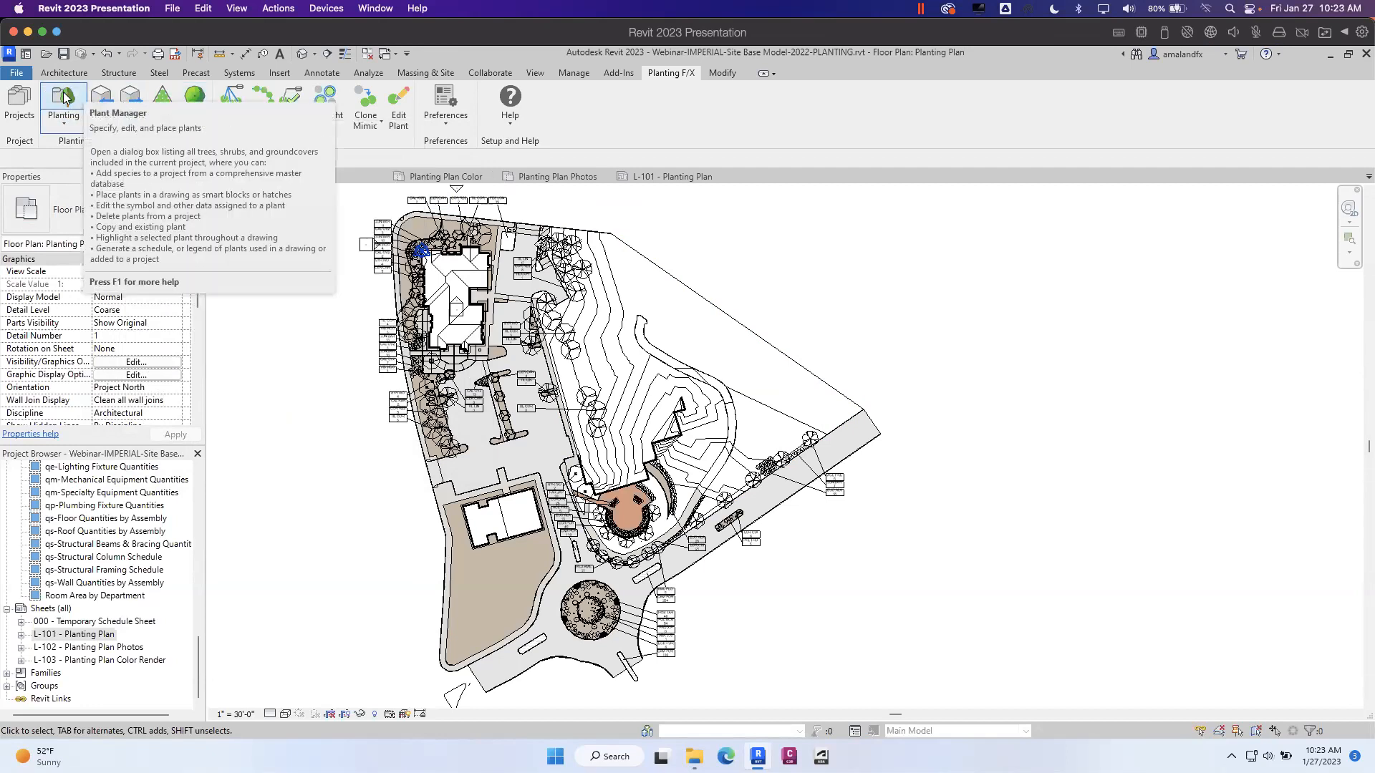
{"action": "key", "text": "F1"}
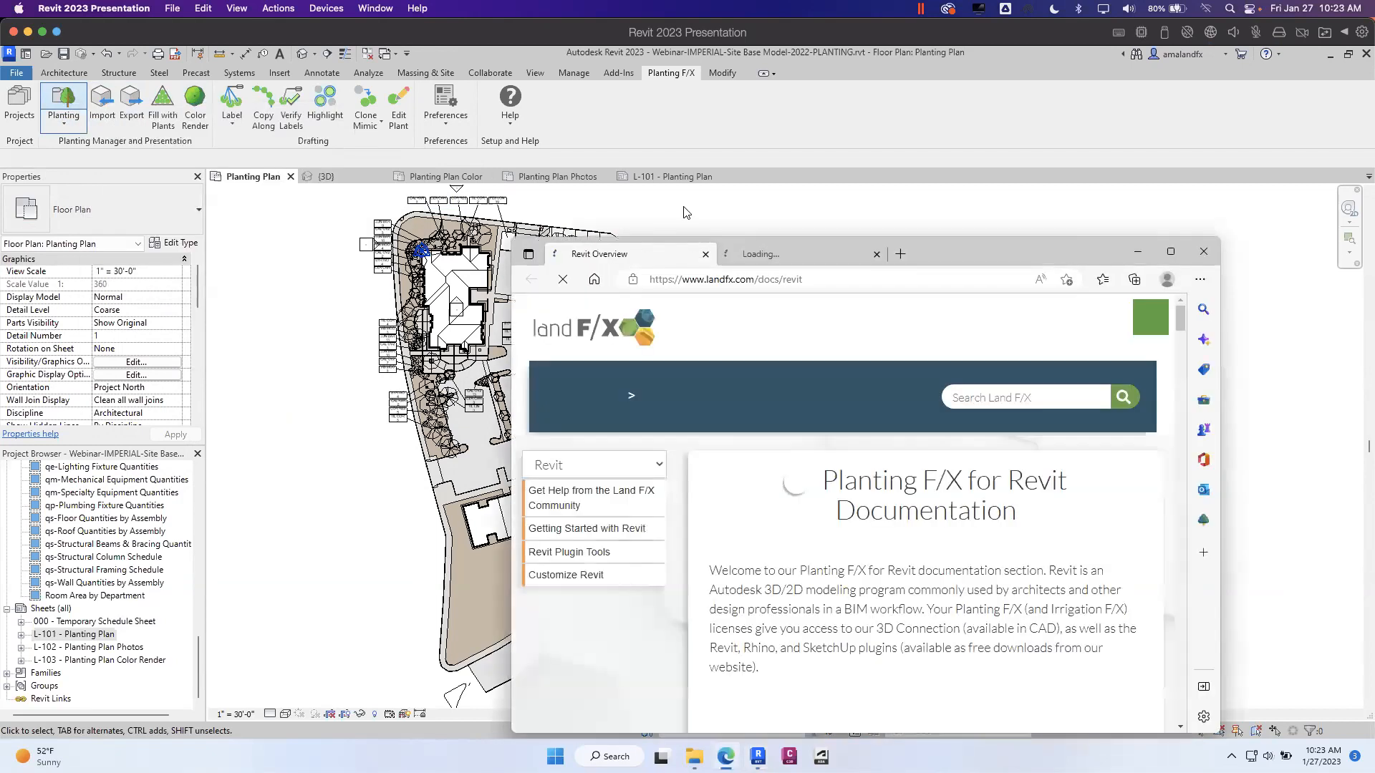
{"action": "left_click_drag", "start_coordinate": [961, 250], "coordinate": [902, 146]}
{"action": "left_click", "coordinate": [1003, 202]}
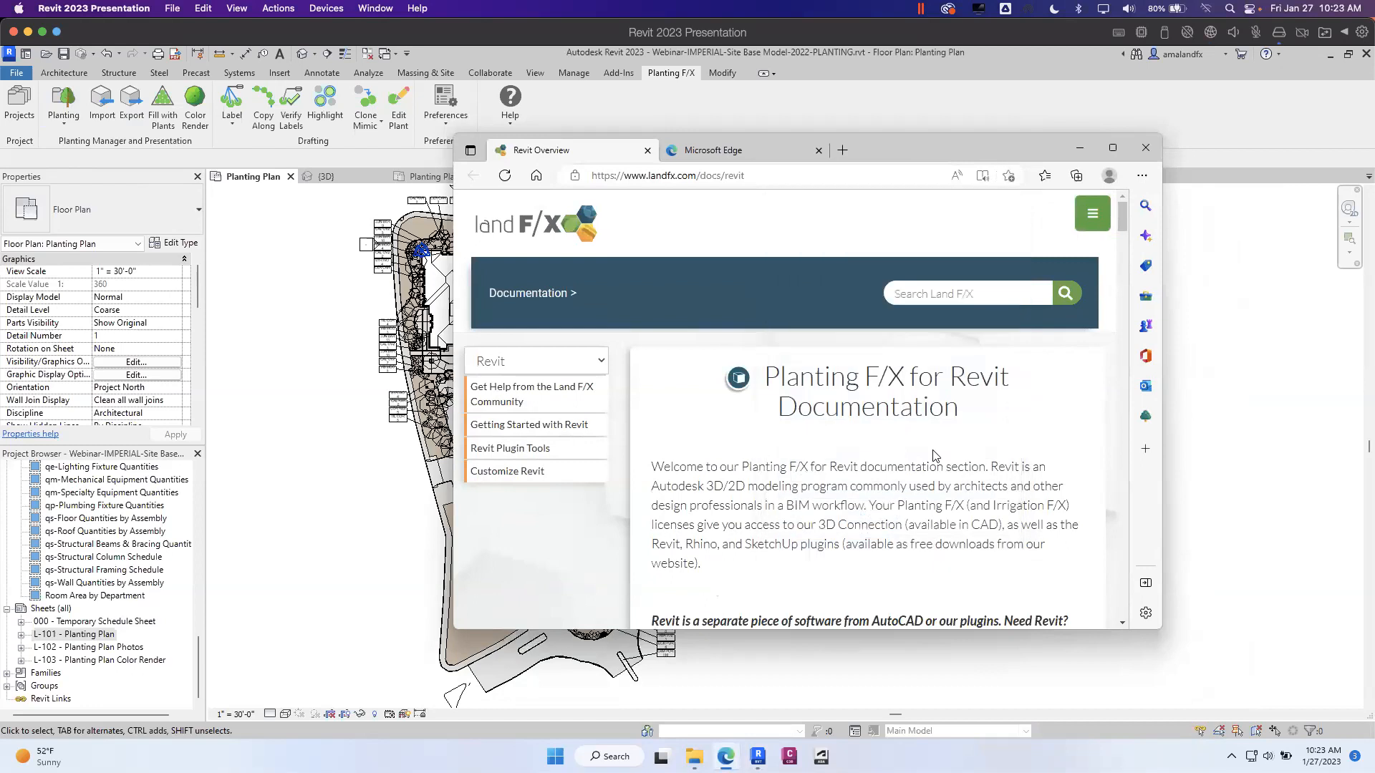
{"action": "scroll", "coordinate": [934, 451], "scroll_direction": "down", "scroll_amount": 3}
{"action": "scroll", "coordinate": [725, 468], "scroll_direction": "down", "scroll_amount": 3}
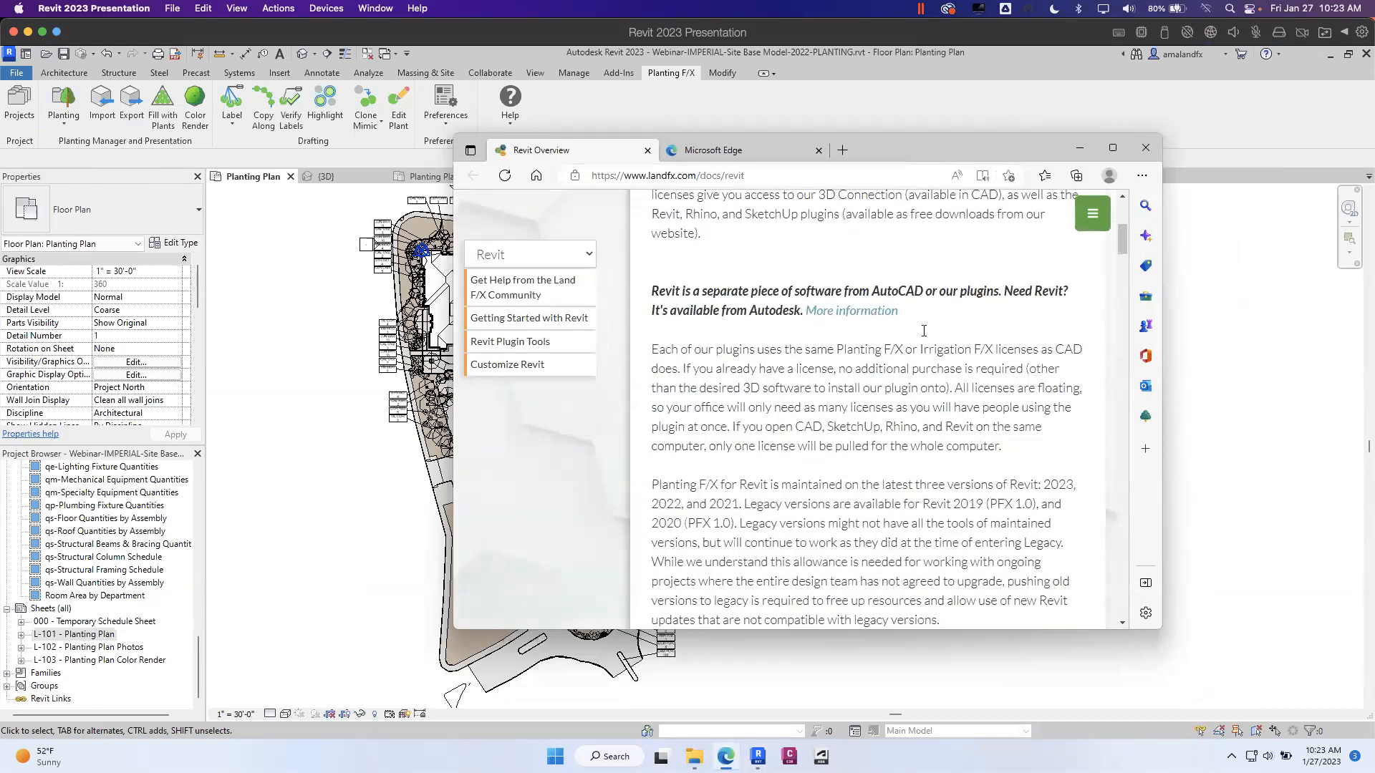
{"action": "left_click", "coordinate": [1146, 150]}
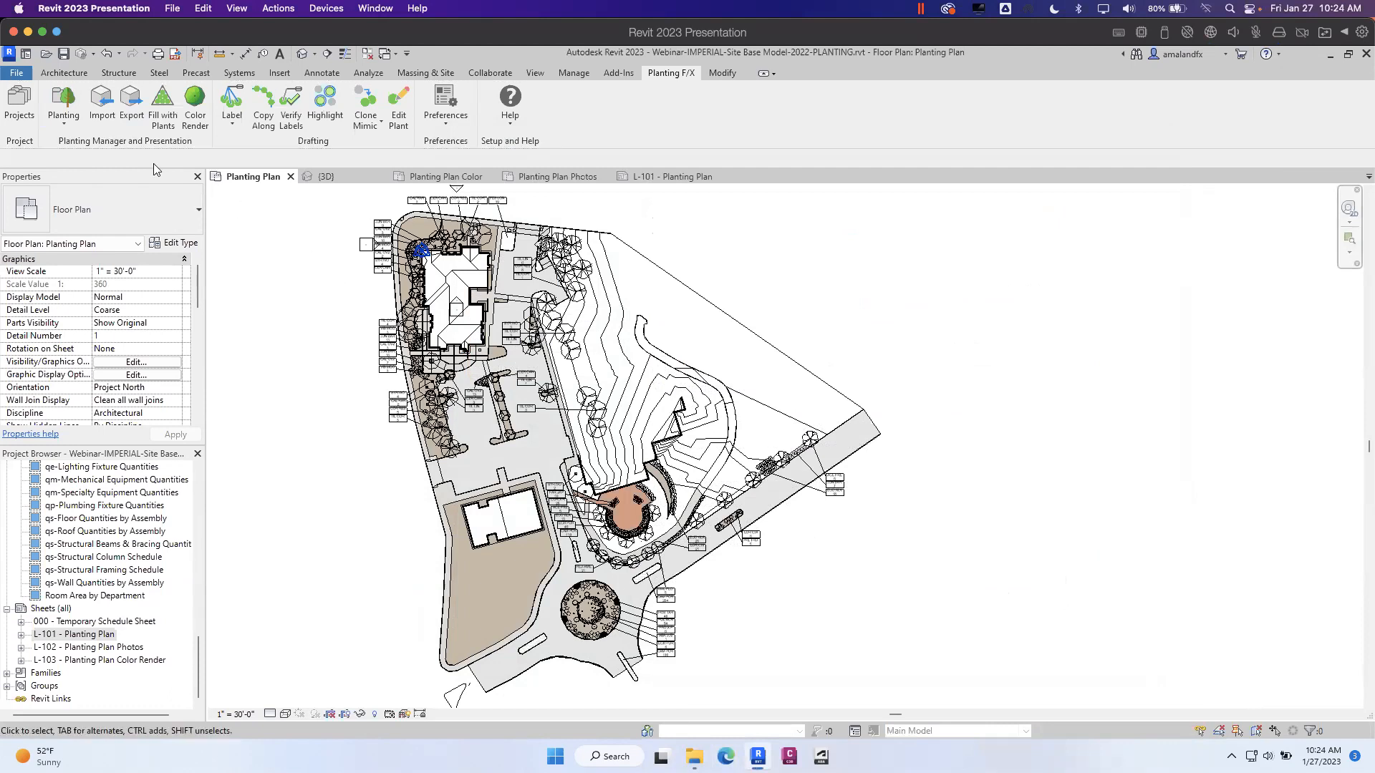
- Open the Plant Manager, start adding a new tree to the project, and enlarge the plant database window
{"action": "left_click", "coordinate": [71, 99]}
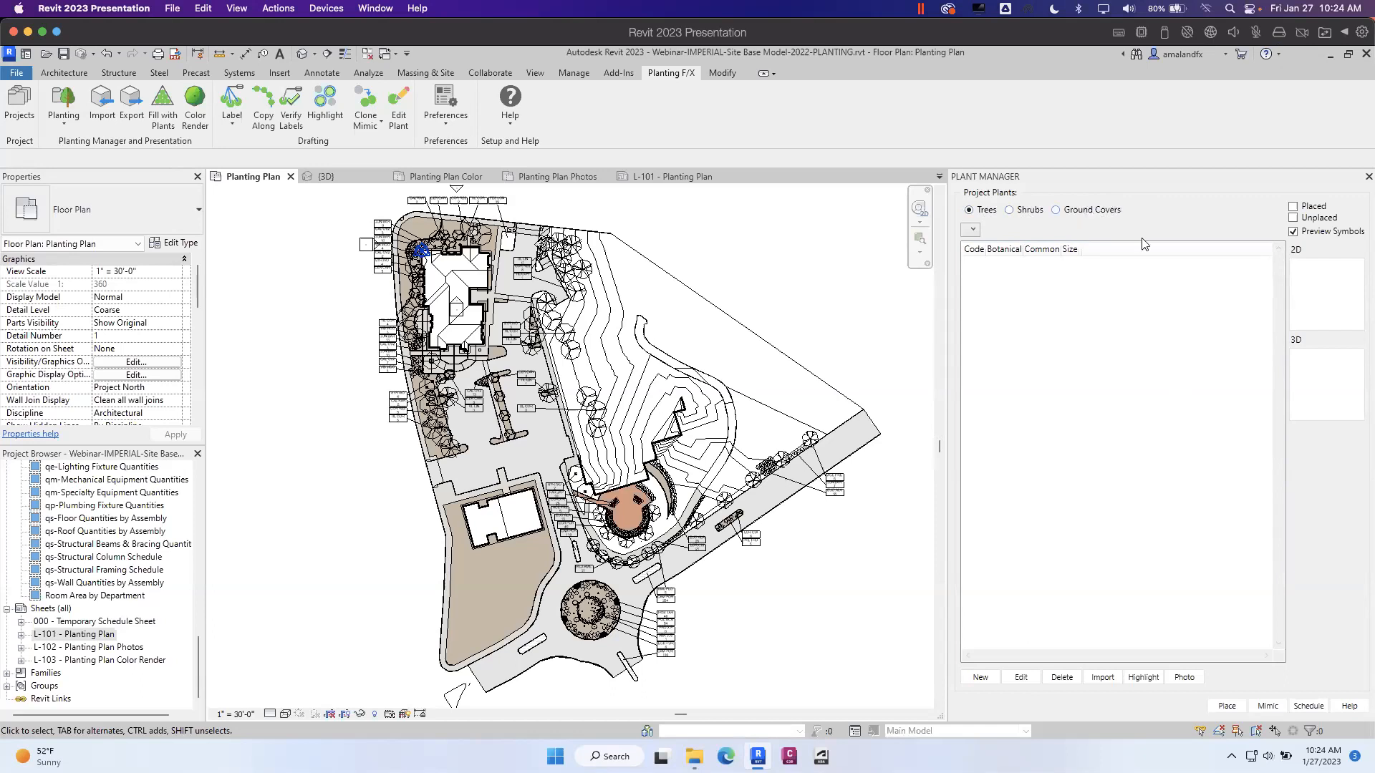
{"action": "left_click", "coordinate": [984, 680]}
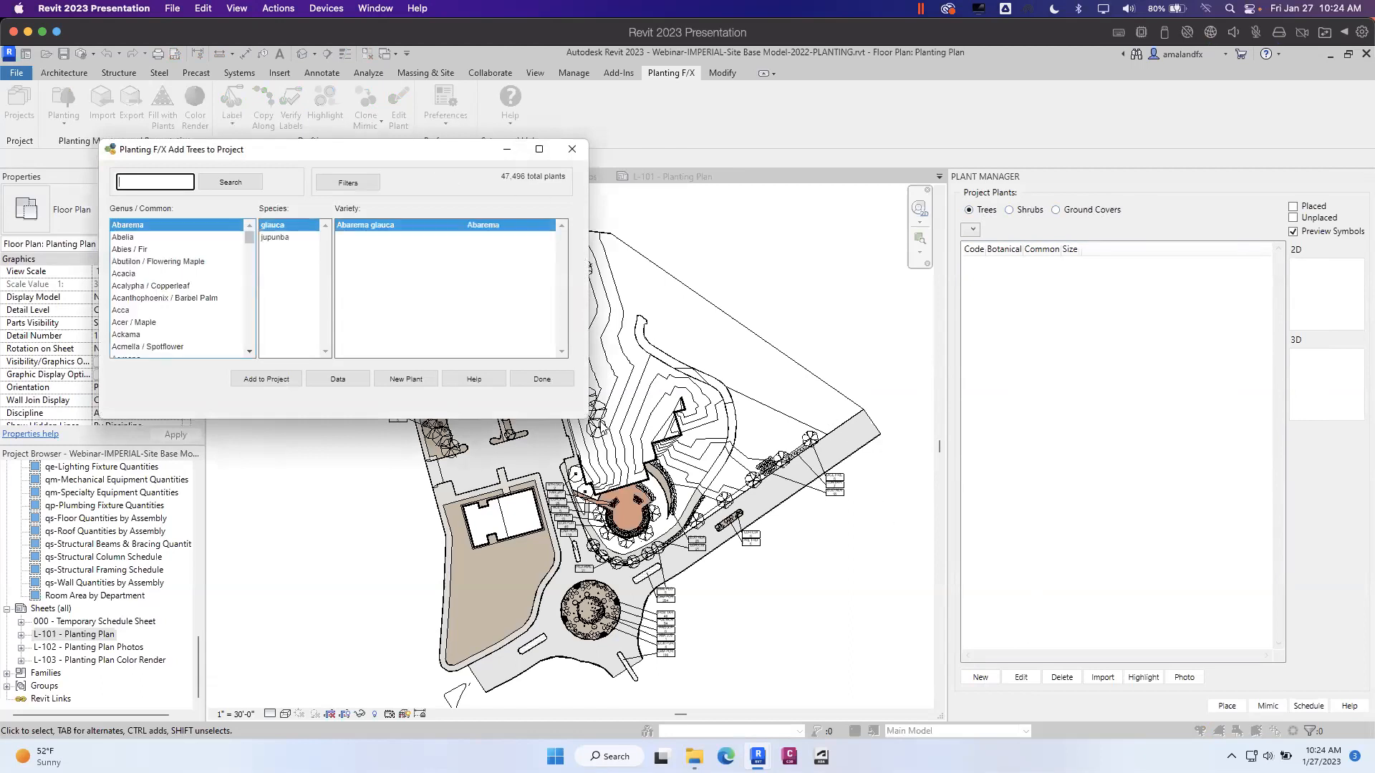
{"action": "left_click_drag", "start_coordinate": [584, 417], "coordinate": [759, 559]}
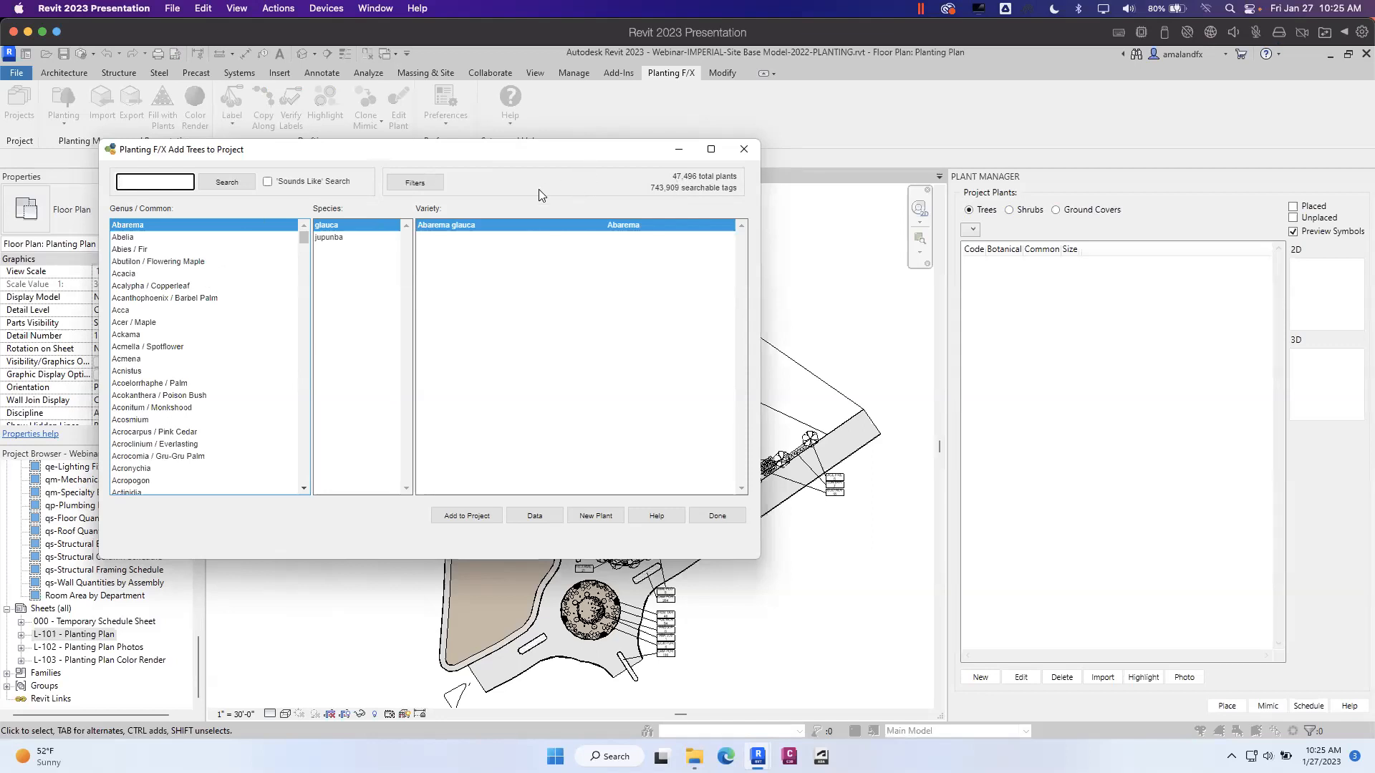
- Filter the plant database by Full sun exposure and the Evergreen plant trait
{"action": "left_click", "coordinate": [144, 185]}
{"action": "left_click", "coordinate": [424, 185]}
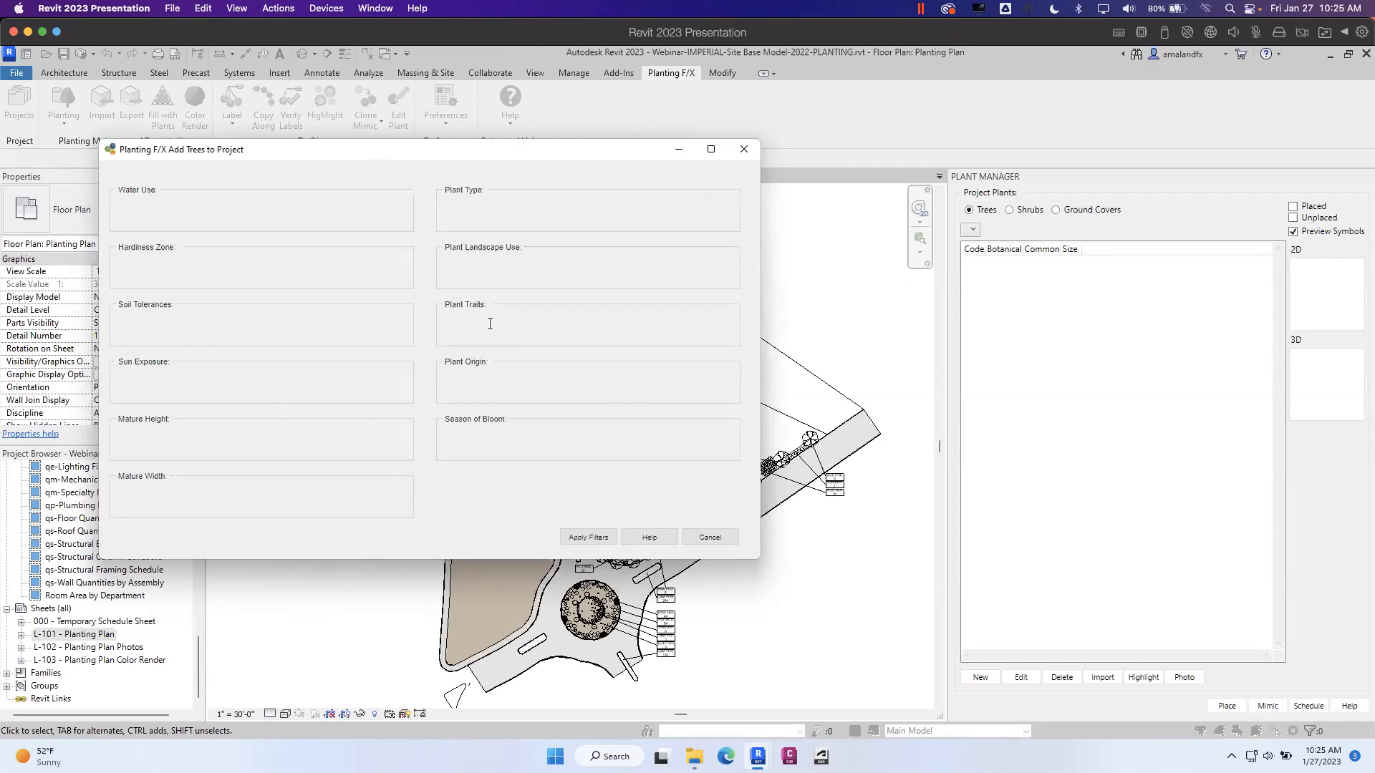
{"action": "left_click", "coordinate": [245, 371]}
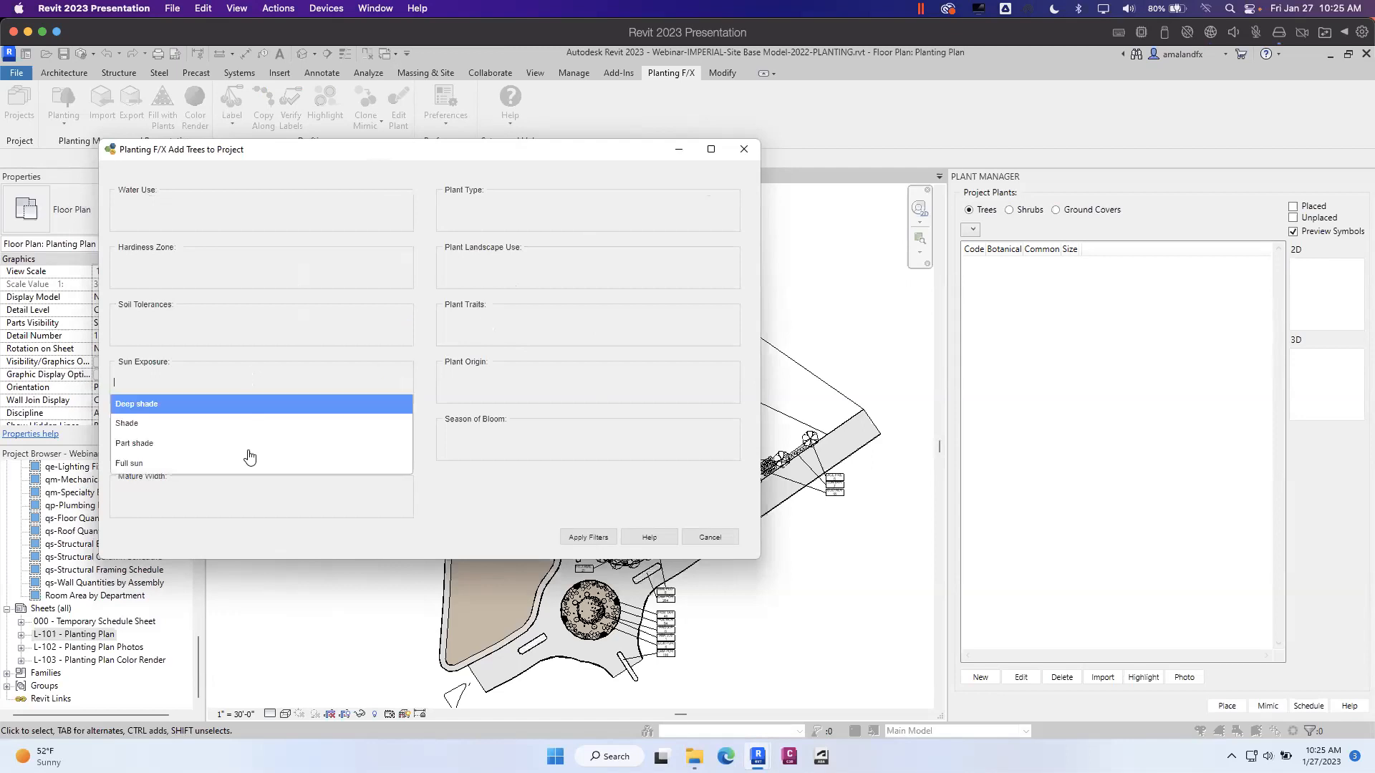
{"action": "left_click", "coordinate": [173, 464]}
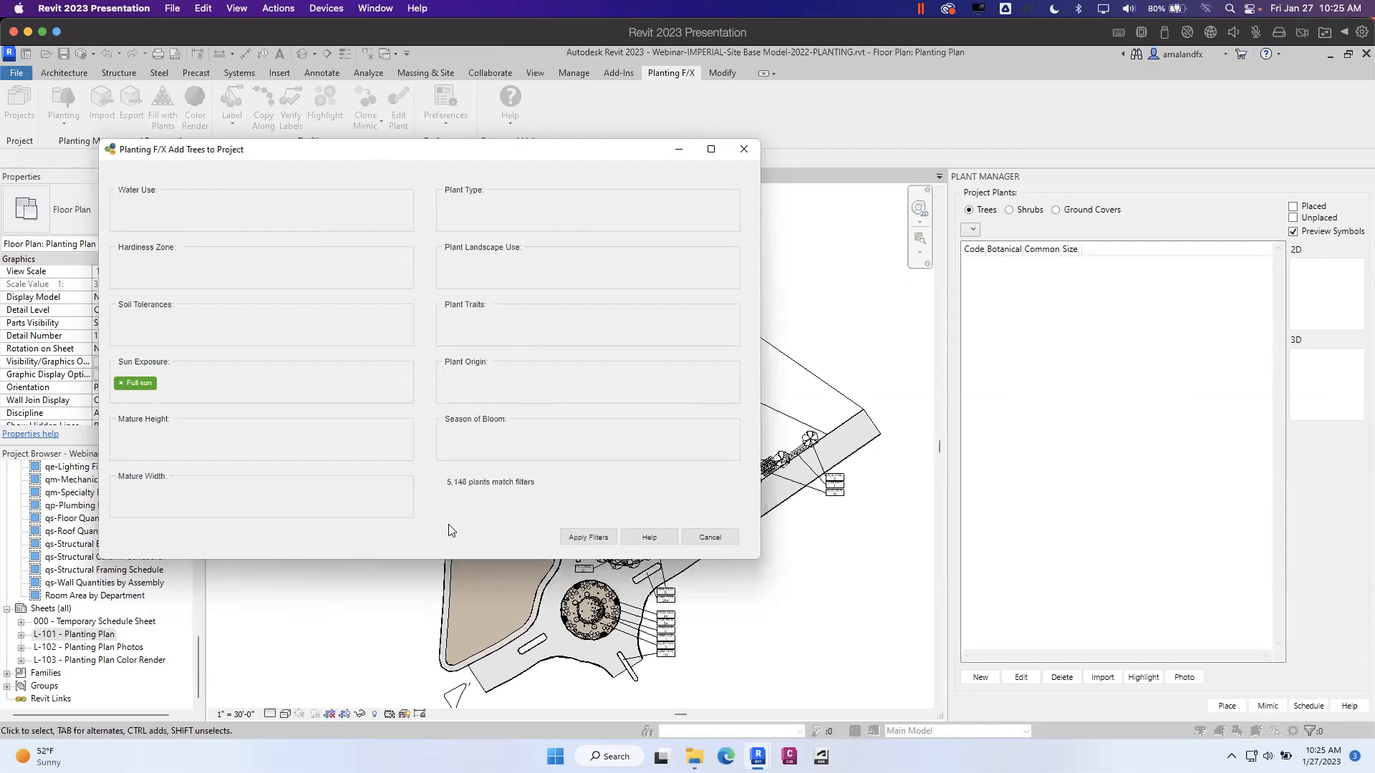
{"action": "left_click", "coordinate": [513, 323]}
{"action": "left_click", "coordinate": [503, 414]}
{"action": "left_click", "coordinate": [588, 537]}
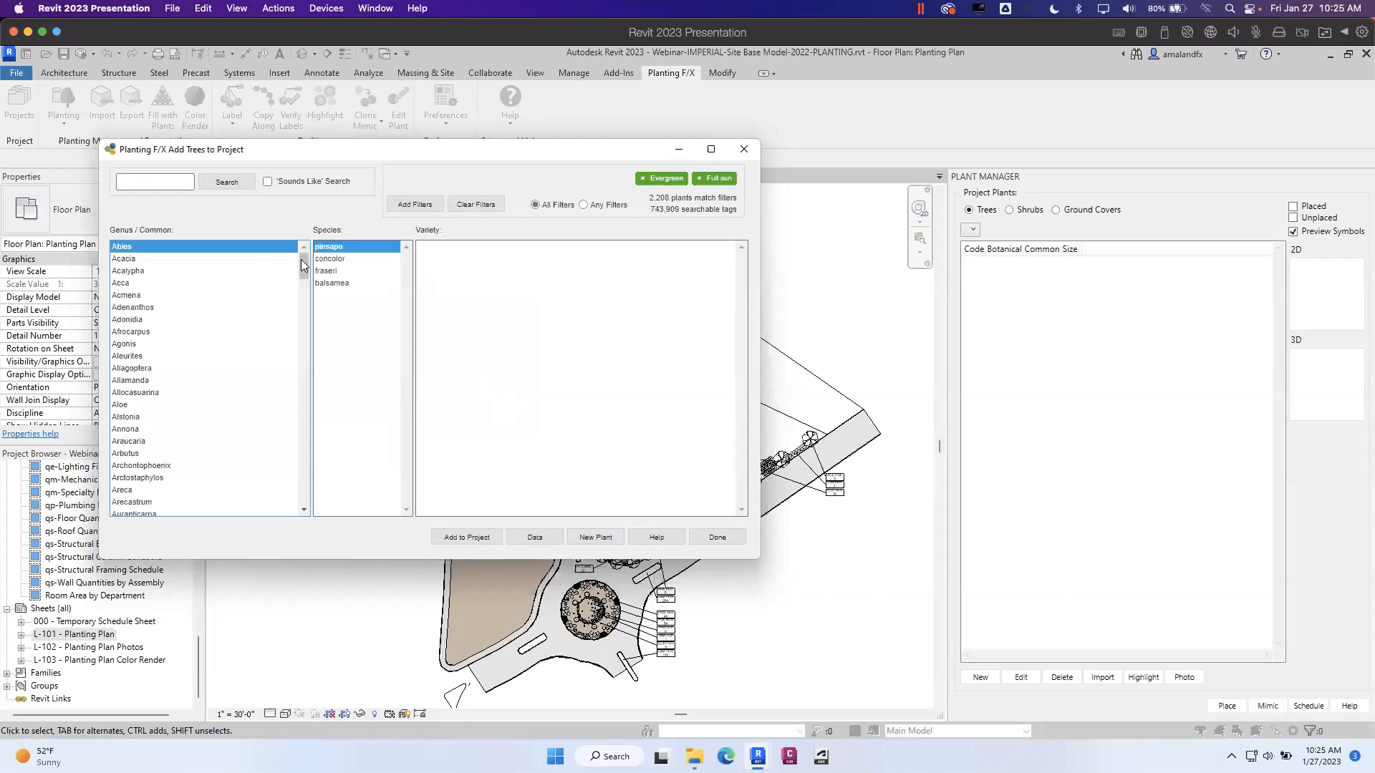
- Look through the filtered plants and remove the Evergreen and Full sun filters
{"action": "left_click_drag", "start_coordinate": [305, 278], "coordinate": [314, 248]}
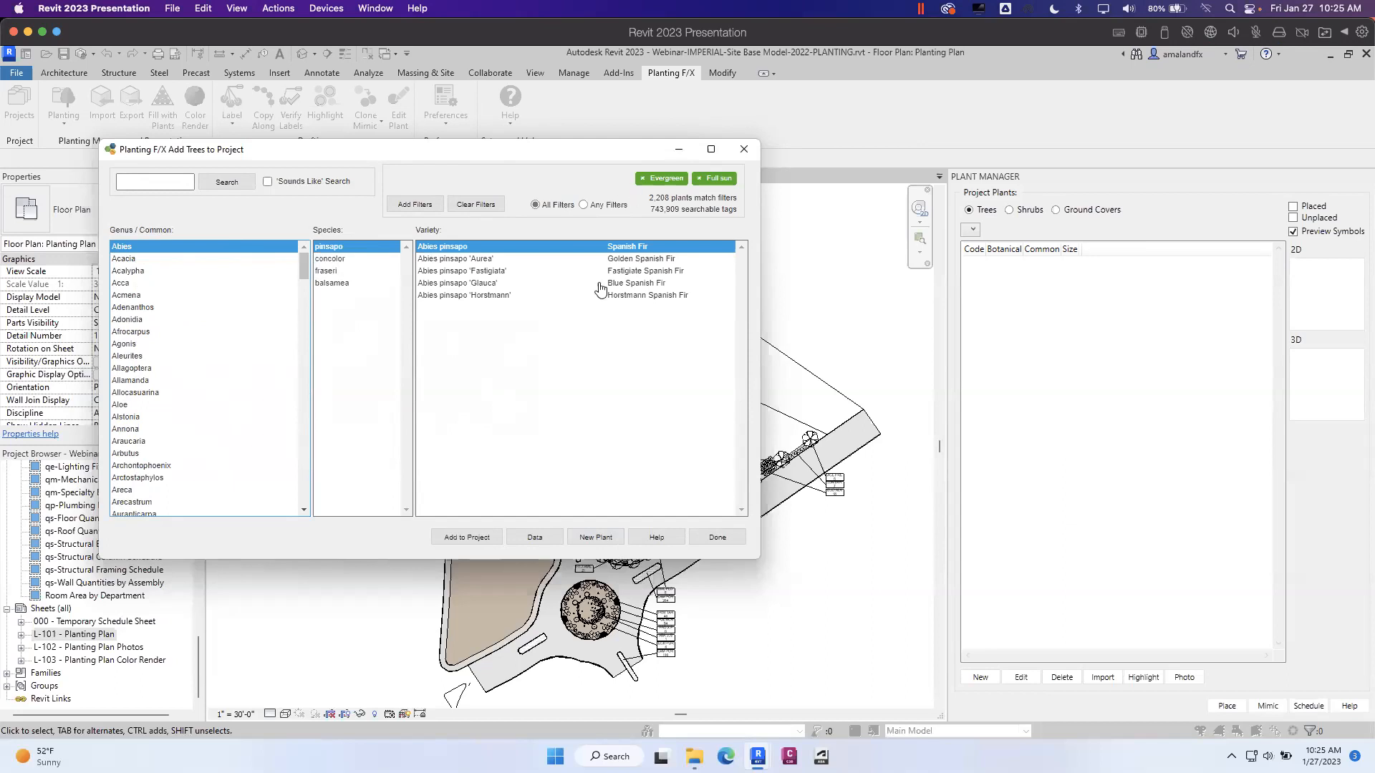
{"action": "left_click", "coordinate": [643, 180]}
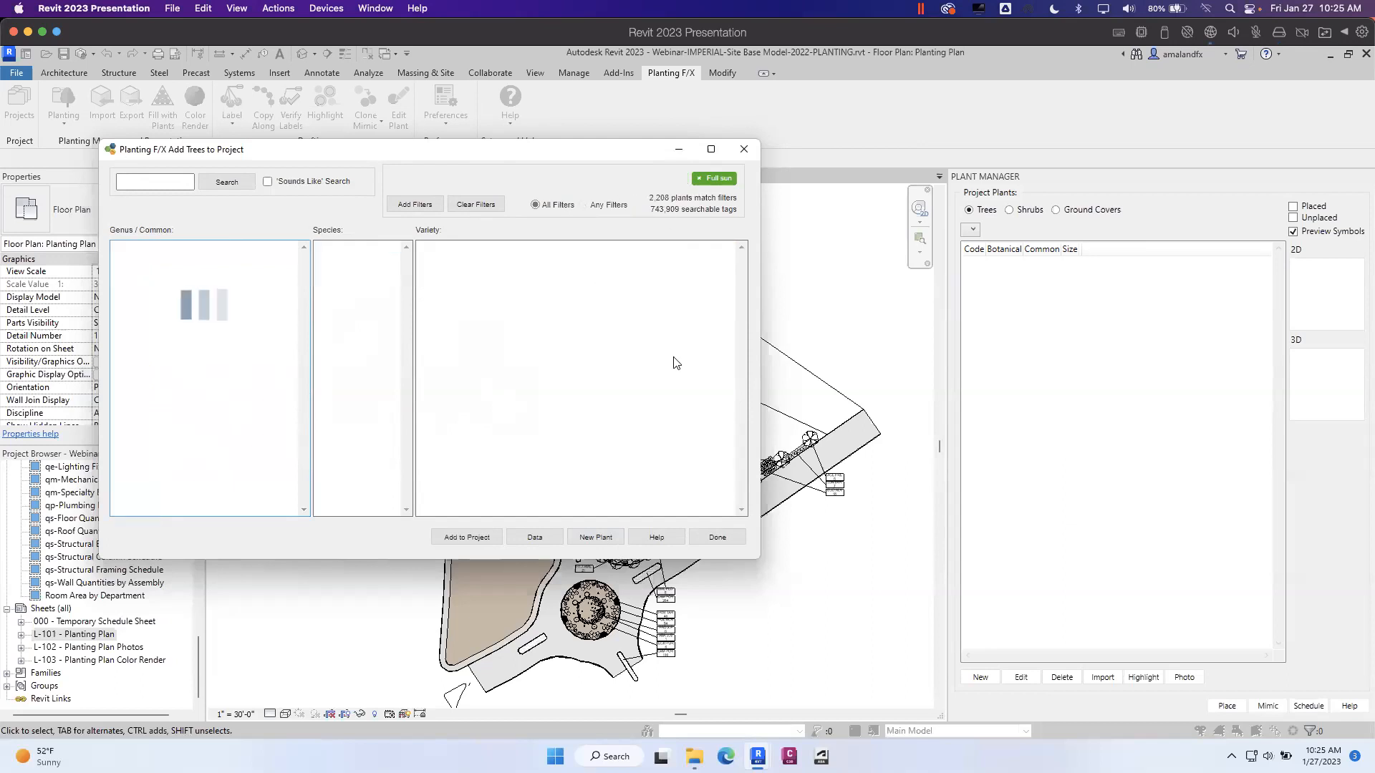
{"action": "left_click", "coordinate": [703, 181]}
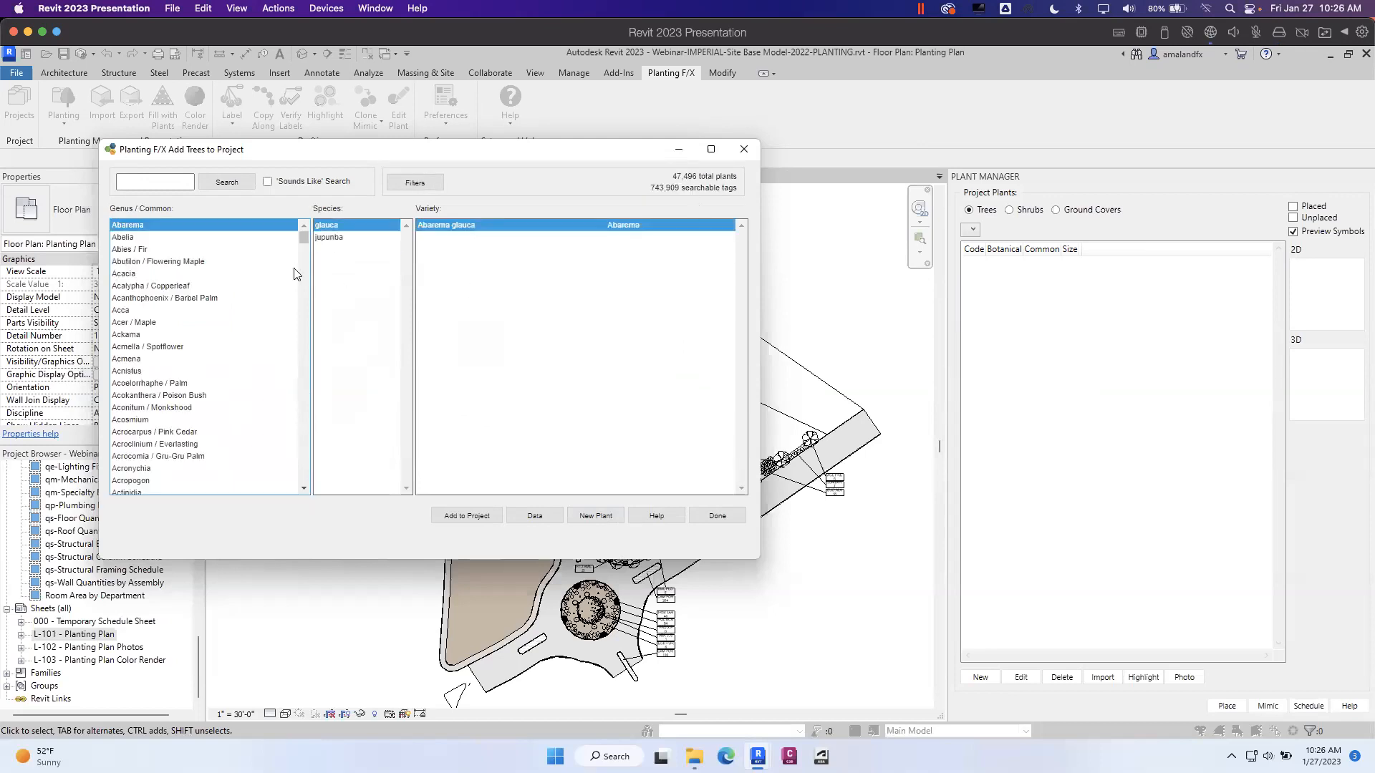
- Search the plant database for "Euca" and select the deglupta species under Eucalyptus / Gum
{"action": "left_click", "coordinate": [171, 180]}
{"action": "type", "text": "Euca"}
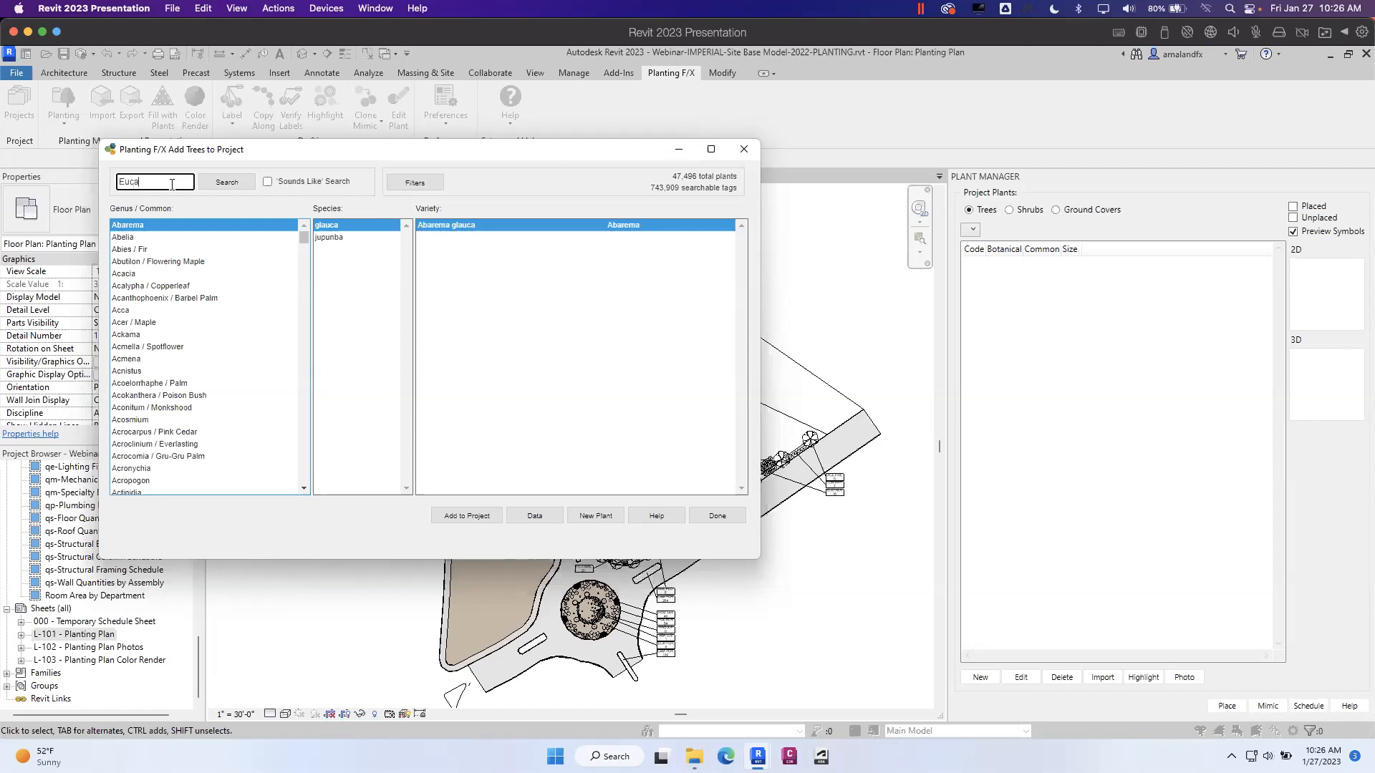
{"action": "left_click", "coordinate": [223, 183]}
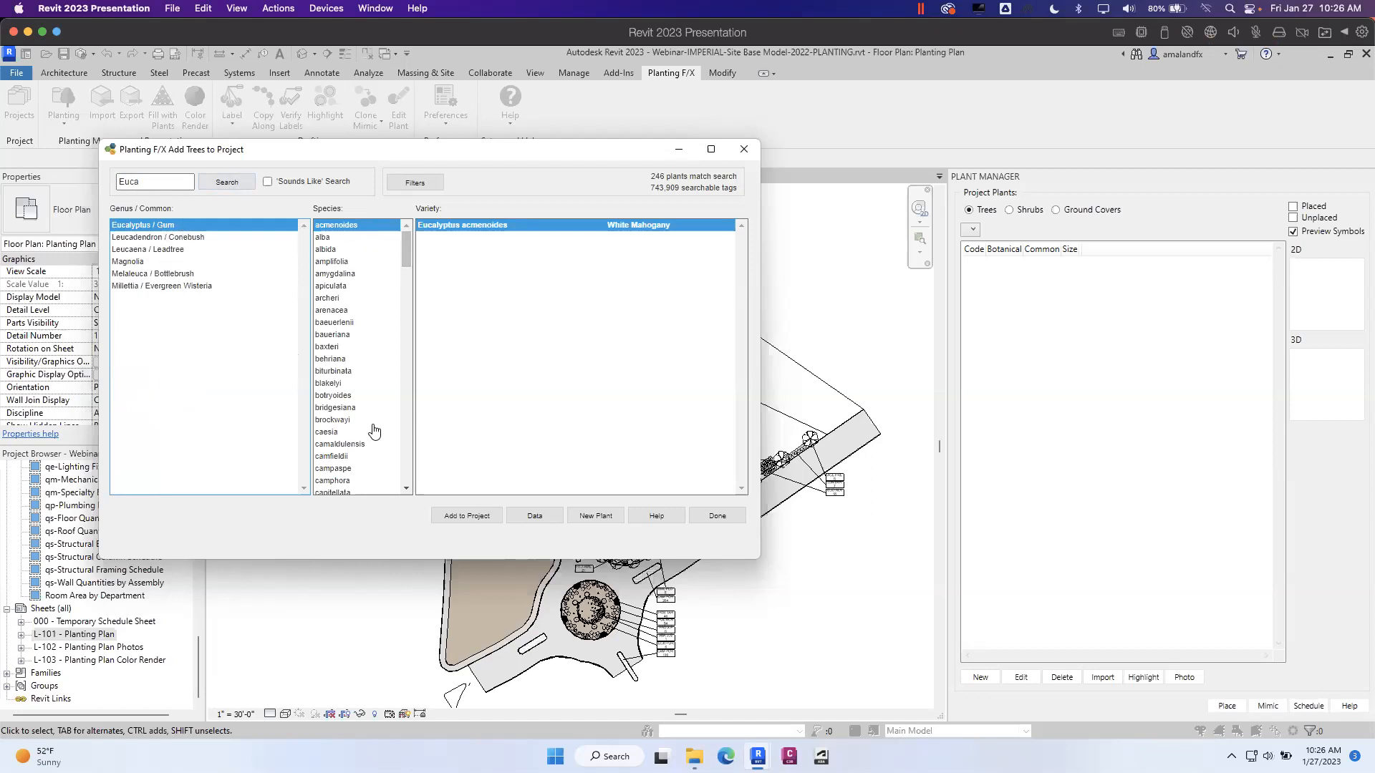
{"action": "mouse_move", "coordinate": [405, 257]}
{"action": "left_mouse_down"}
{"action": "mouse_move", "coordinate": [409, 478]}
{"action": "mouse_move", "coordinate": [408, 242]}
{"action": "left_mouse_up"}
{"action": "left_click_drag", "start_coordinate": [410, 249], "coordinate": [412, 310]}
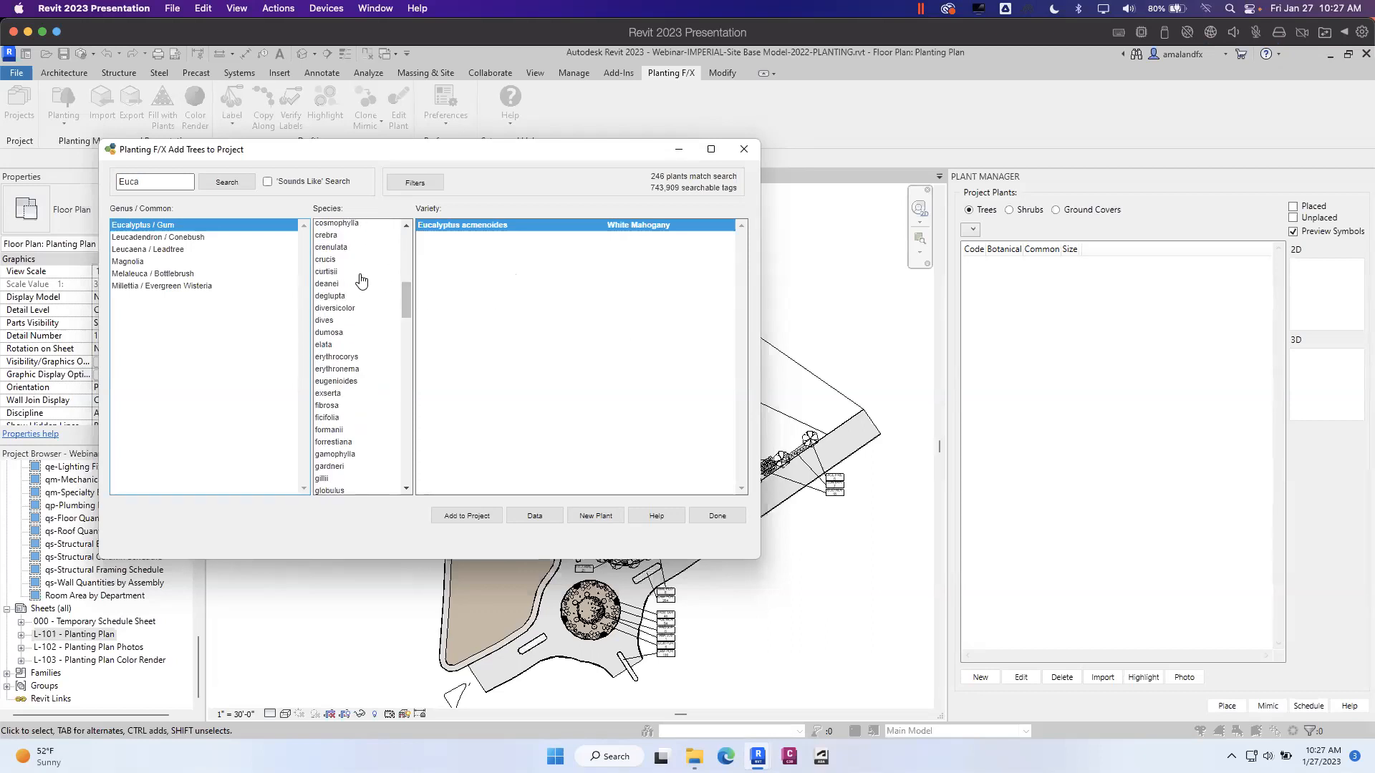
{"action": "left_click", "coordinate": [338, 297]}
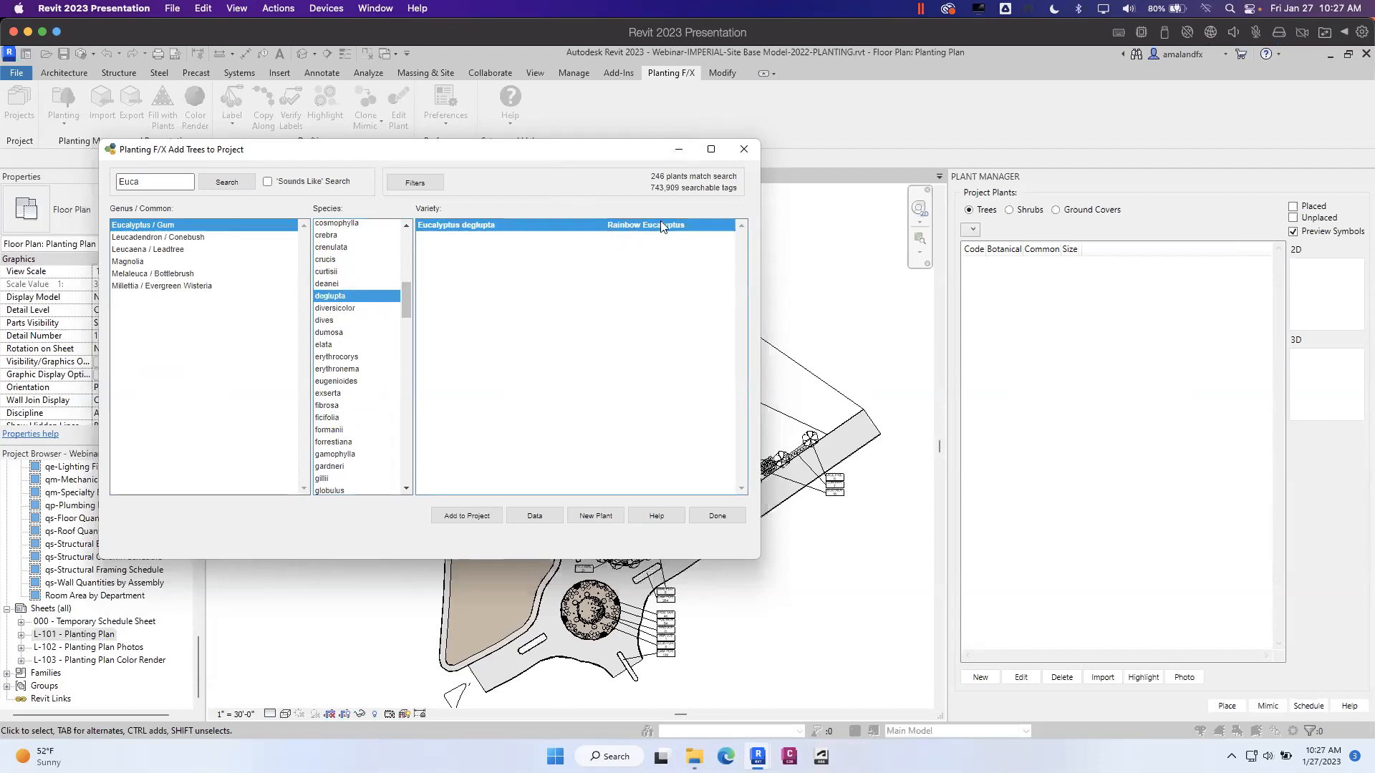
- Review the plant data for Eucalyptus deglupta and add the tree to the project
{"action": "left_click", "coordinate": [550, 518]}
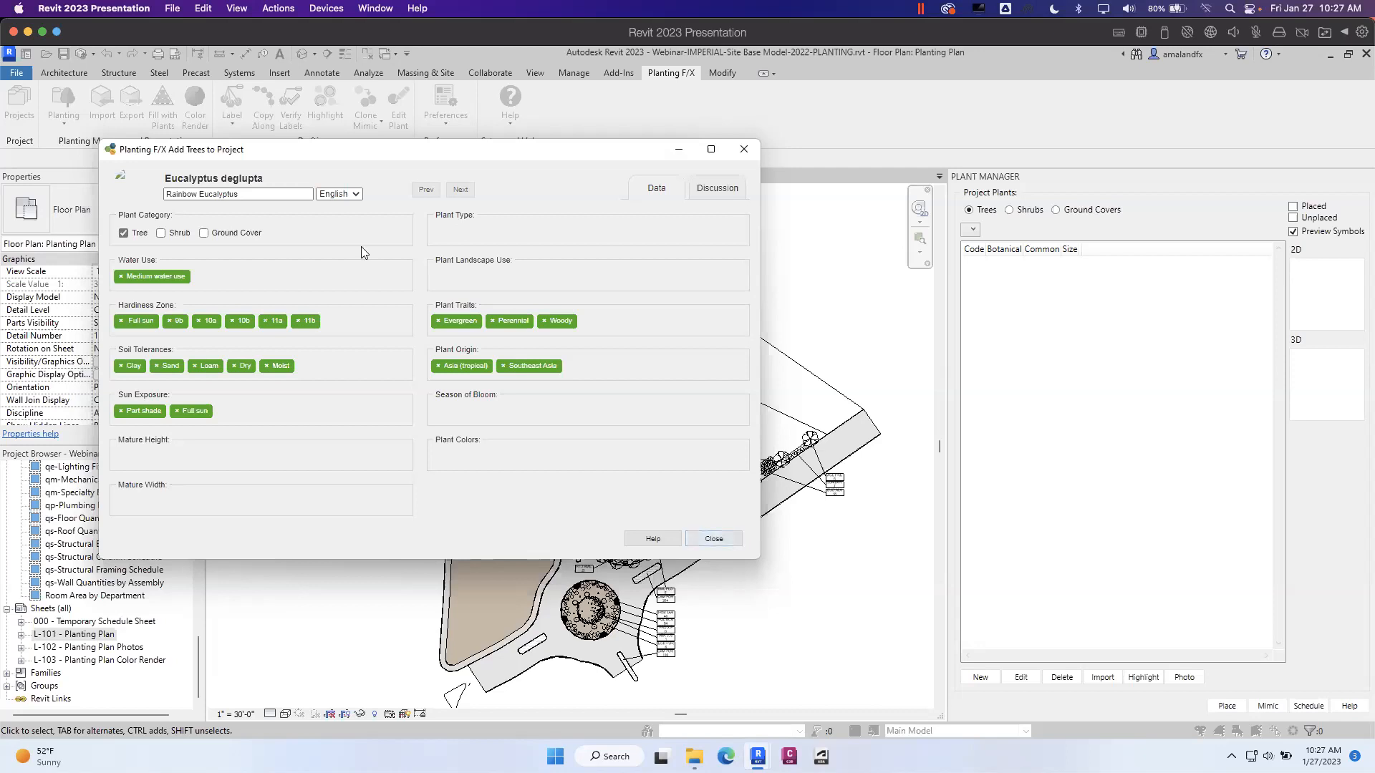
{"action": "left_click", "coordinate": [716, 539]}
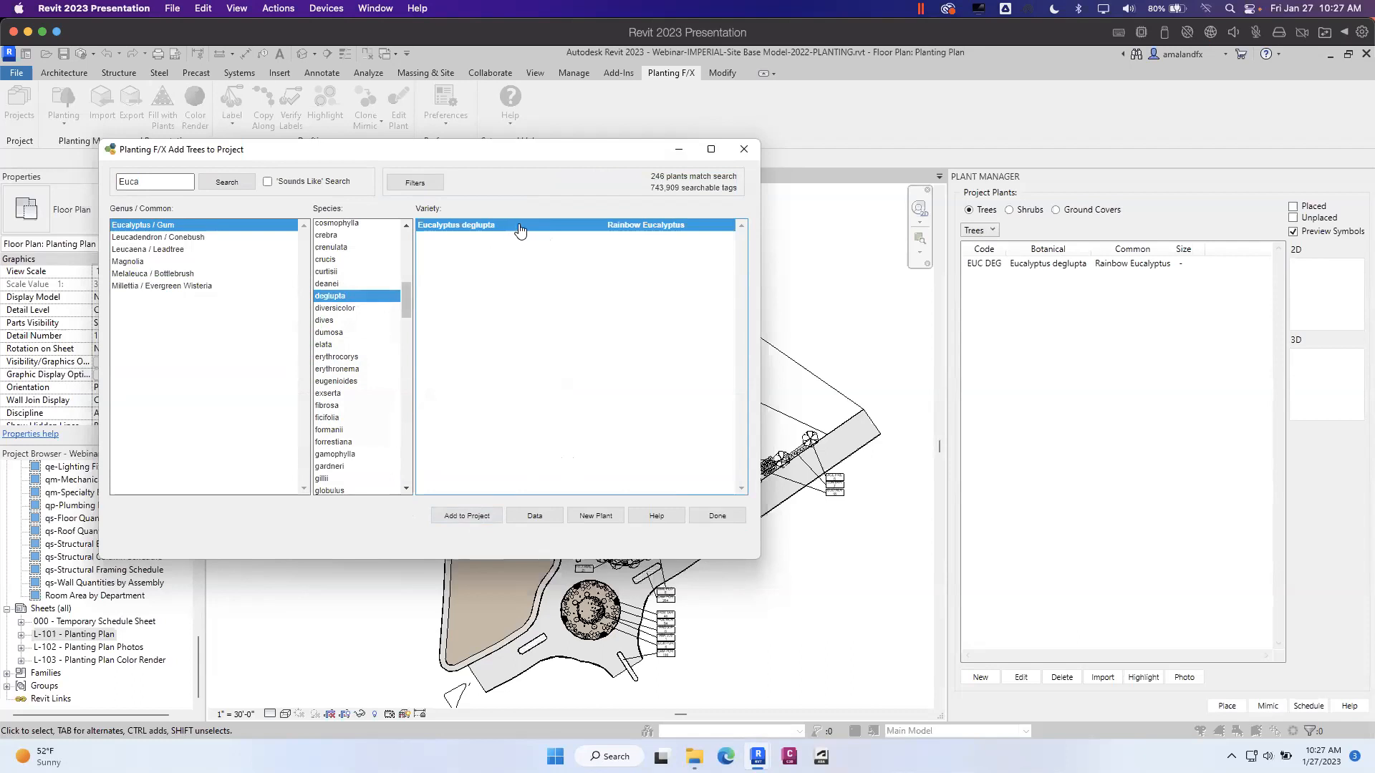
- Create a new Eucalyptus deglupta tree in the database with variety 'Amandii and common name Amanda Rainbow Eucalyptus, select it and close the plant database
{"action": "left_click", "coordinate": [597, 517]}
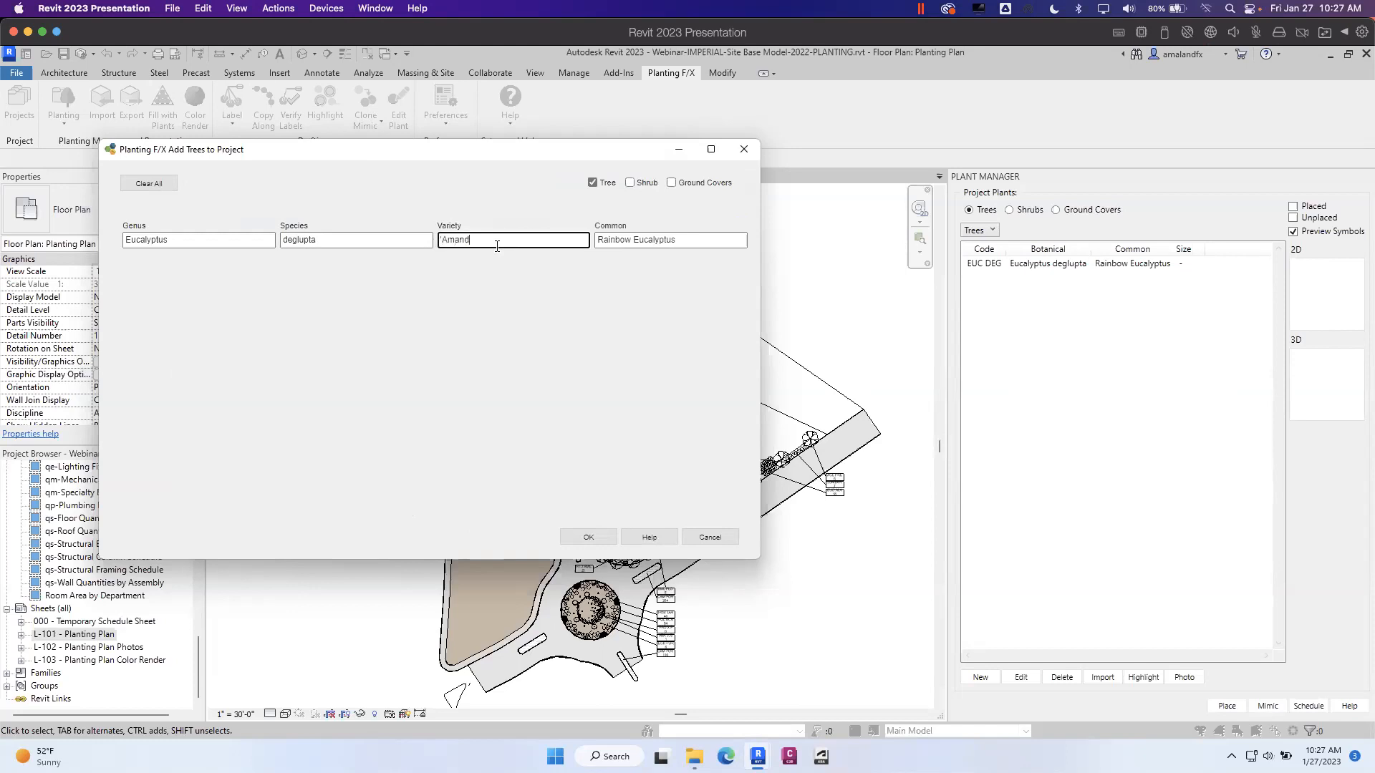
{"action": "left_click", "coordinate": [636, 238]}
{"action": "type", "text": "Amanda"}
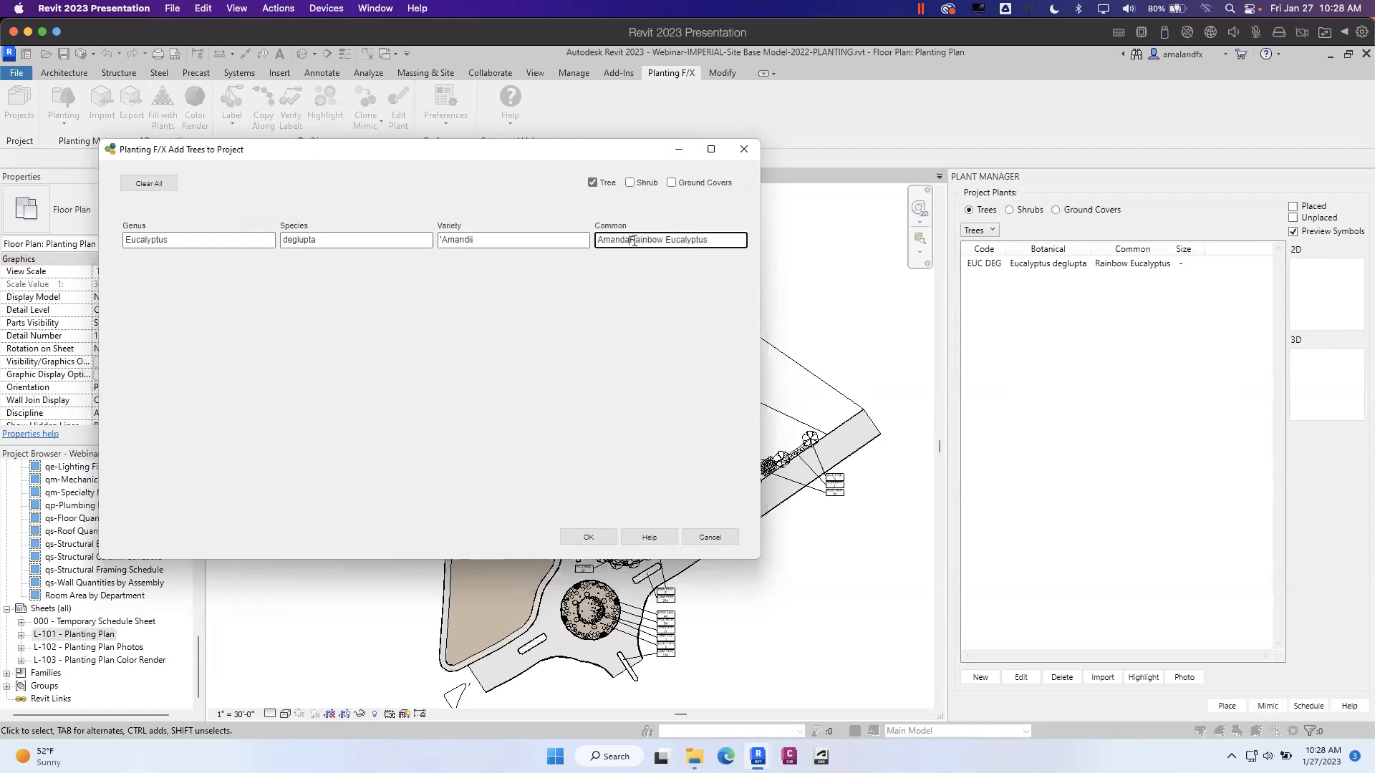
{"action": "left_click", "coordinate": [602, 538]}
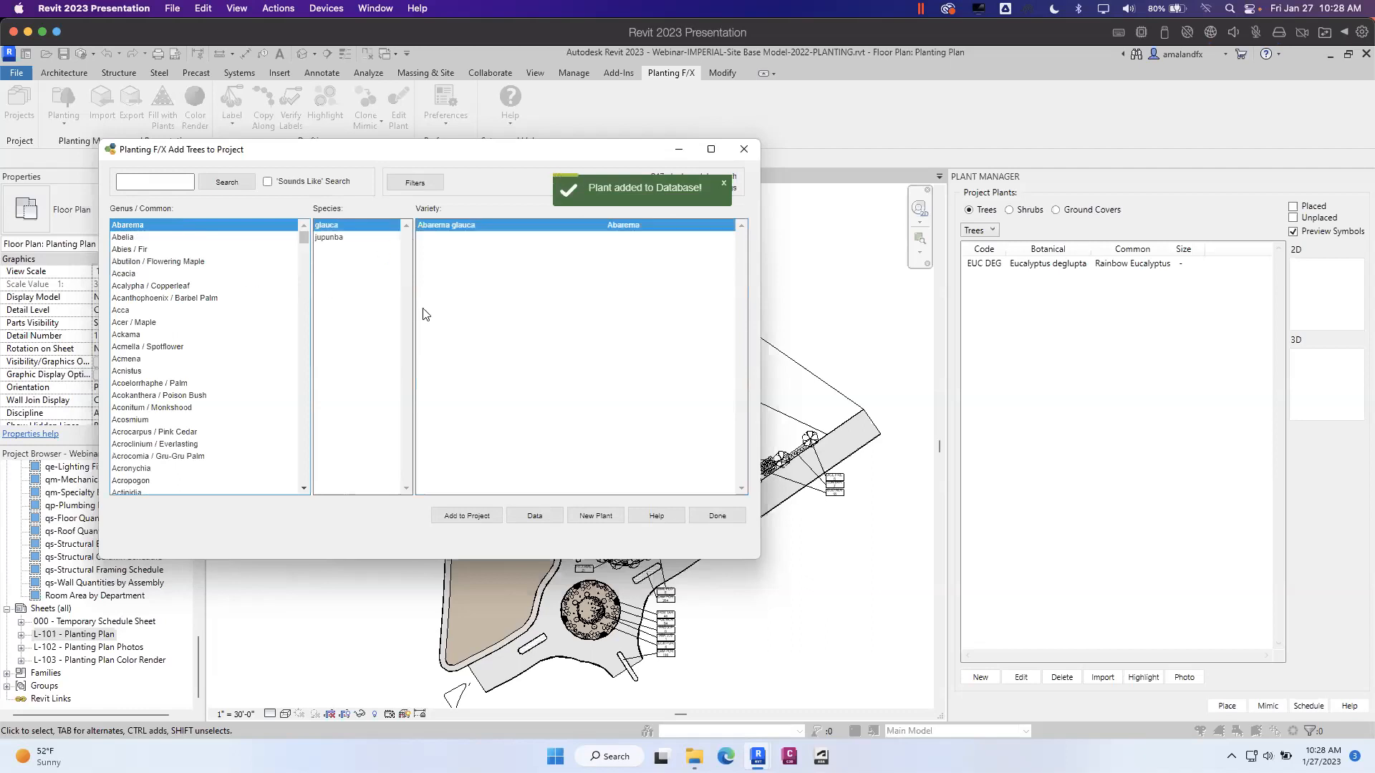
{"action": "left_click", "coordinate": [513, 238]}
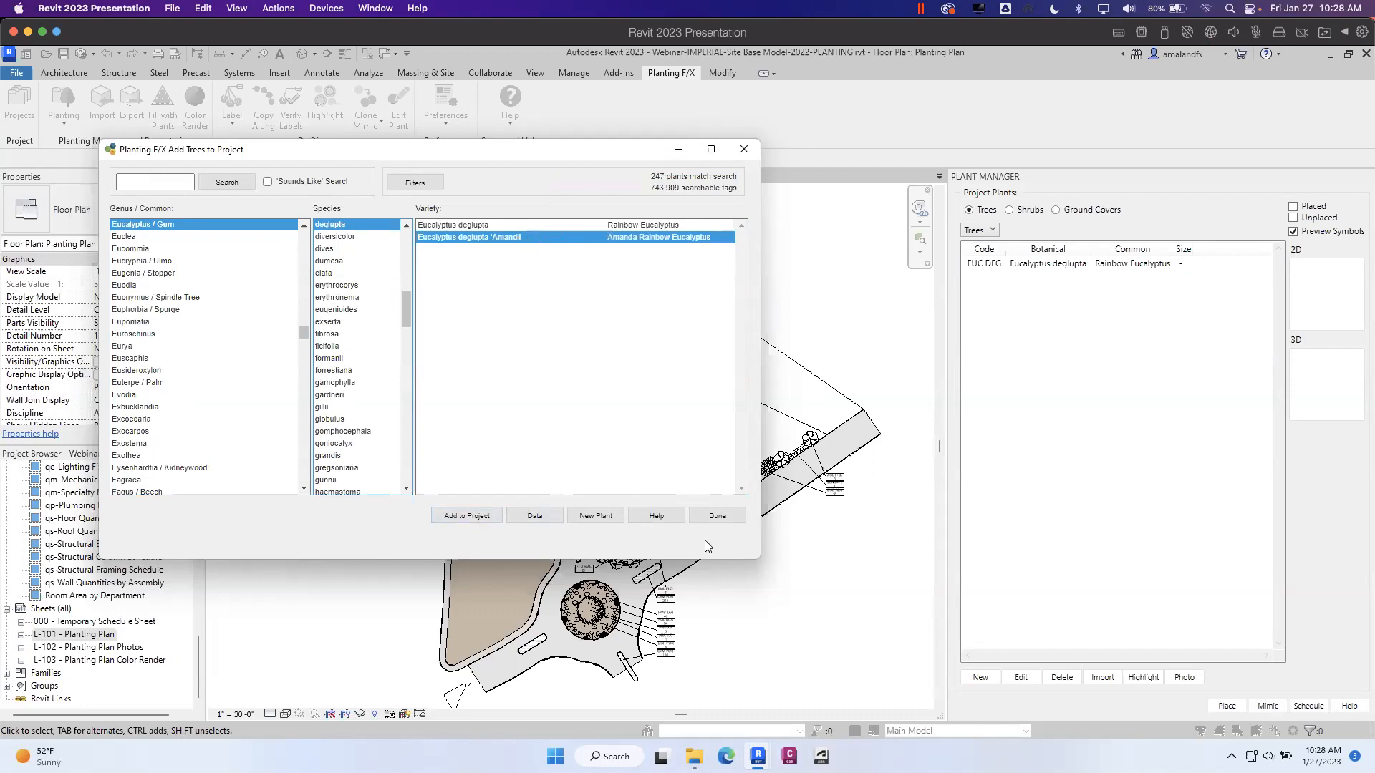
{"action": "left_click", "coordinate": [716, 516]}
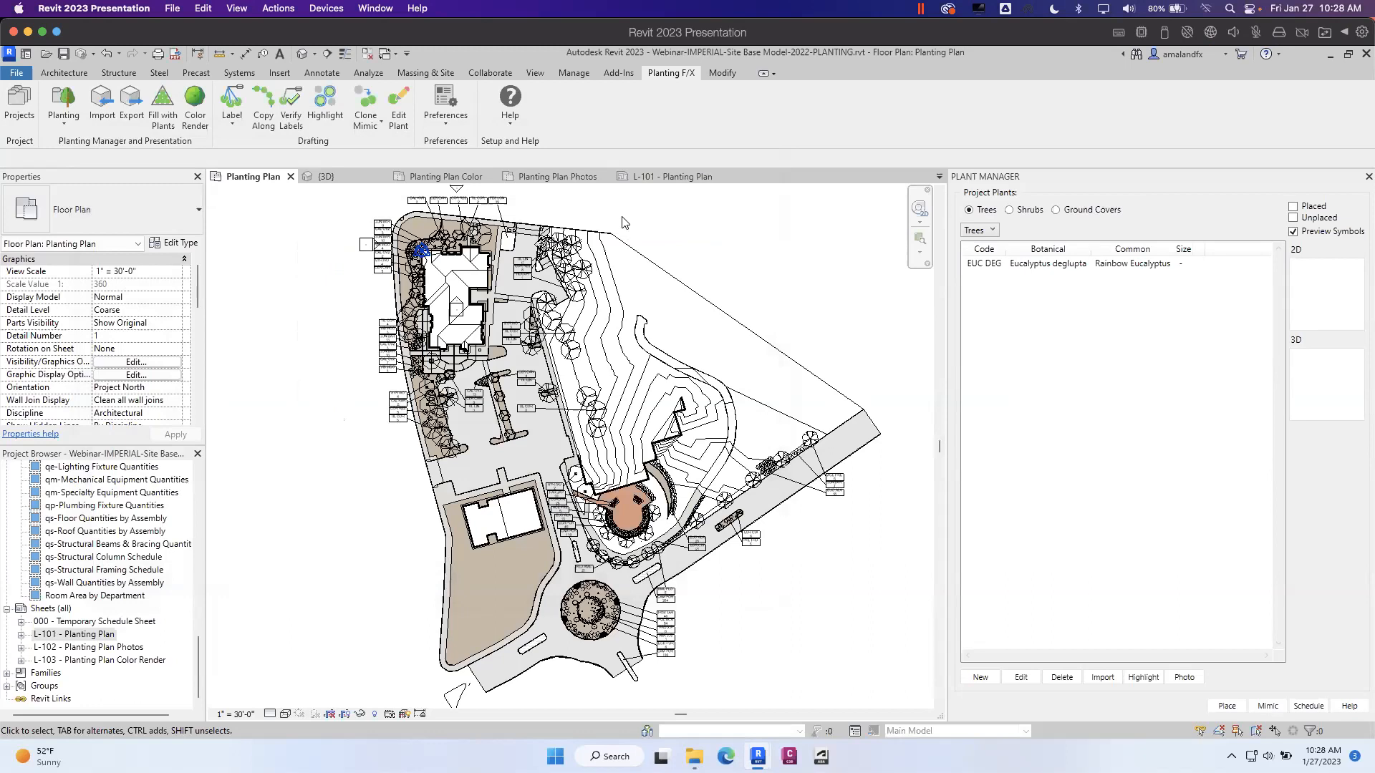
- Look through the plant categories in the Plant Manager and return to the trees list
{"action": "left_click", "coordinate": [1097, 269]}
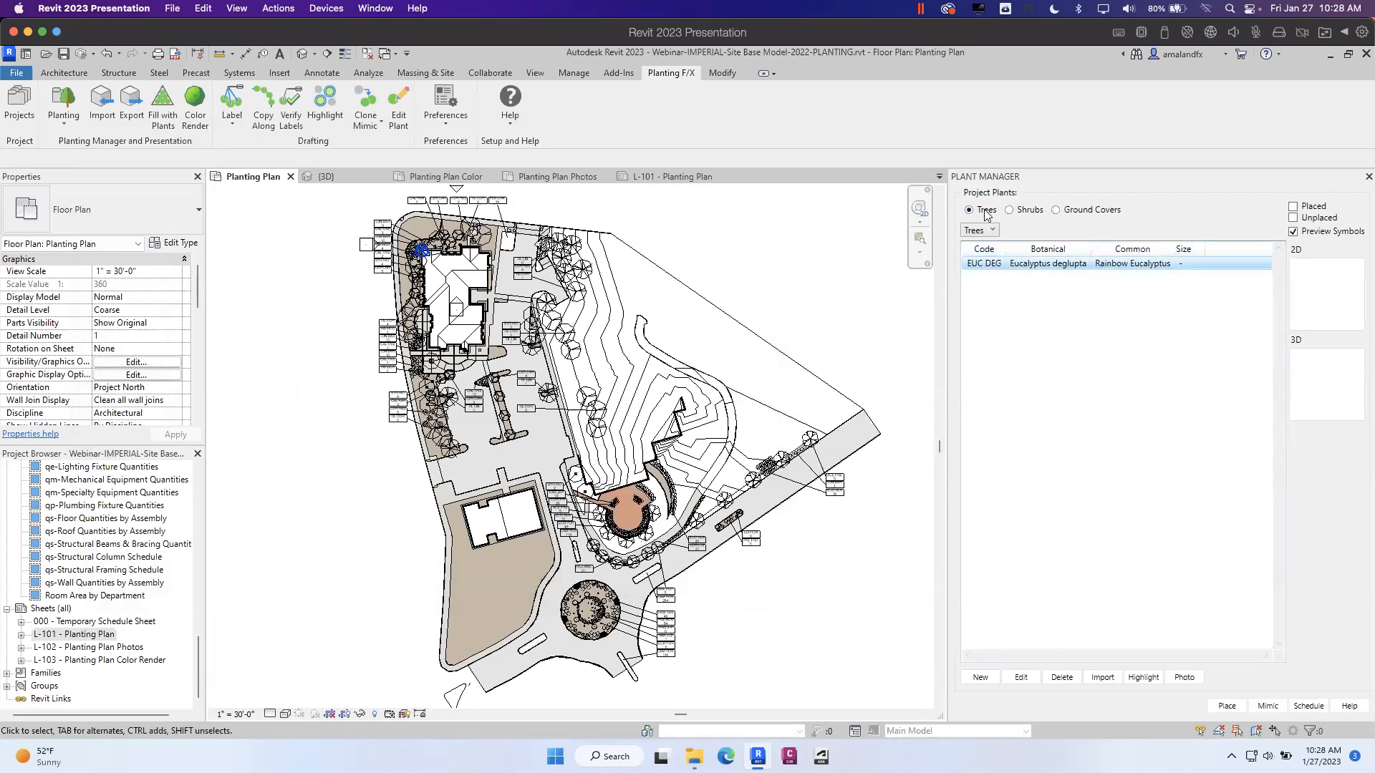
{"action": "left_click", "coordinate": [1030, 211]}
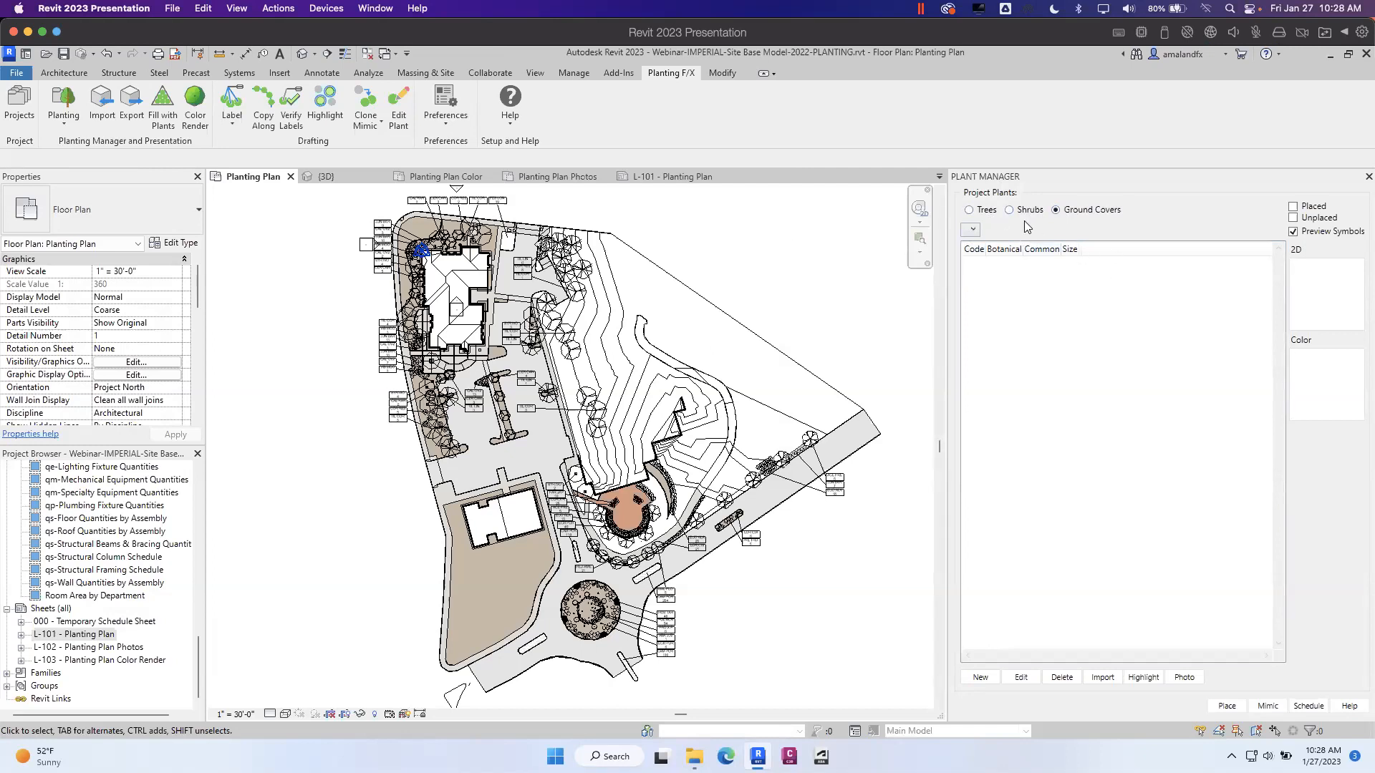
{"action": "left_click", "coordinate": [986, 210]}
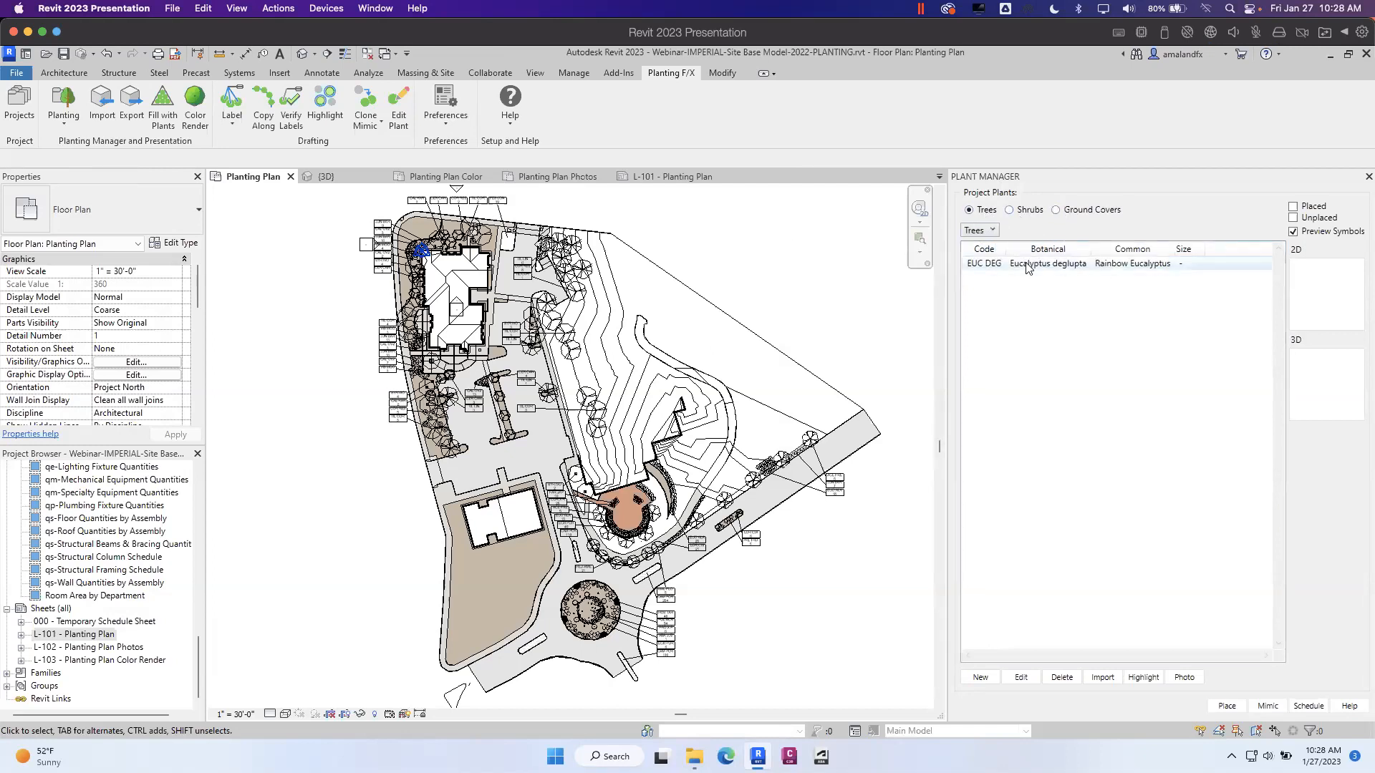
- Open the plant info for Eucalyptus deglupta and review its names, plant code and available group options
{"action": "left_click", "coordinate": [1051, 265]}
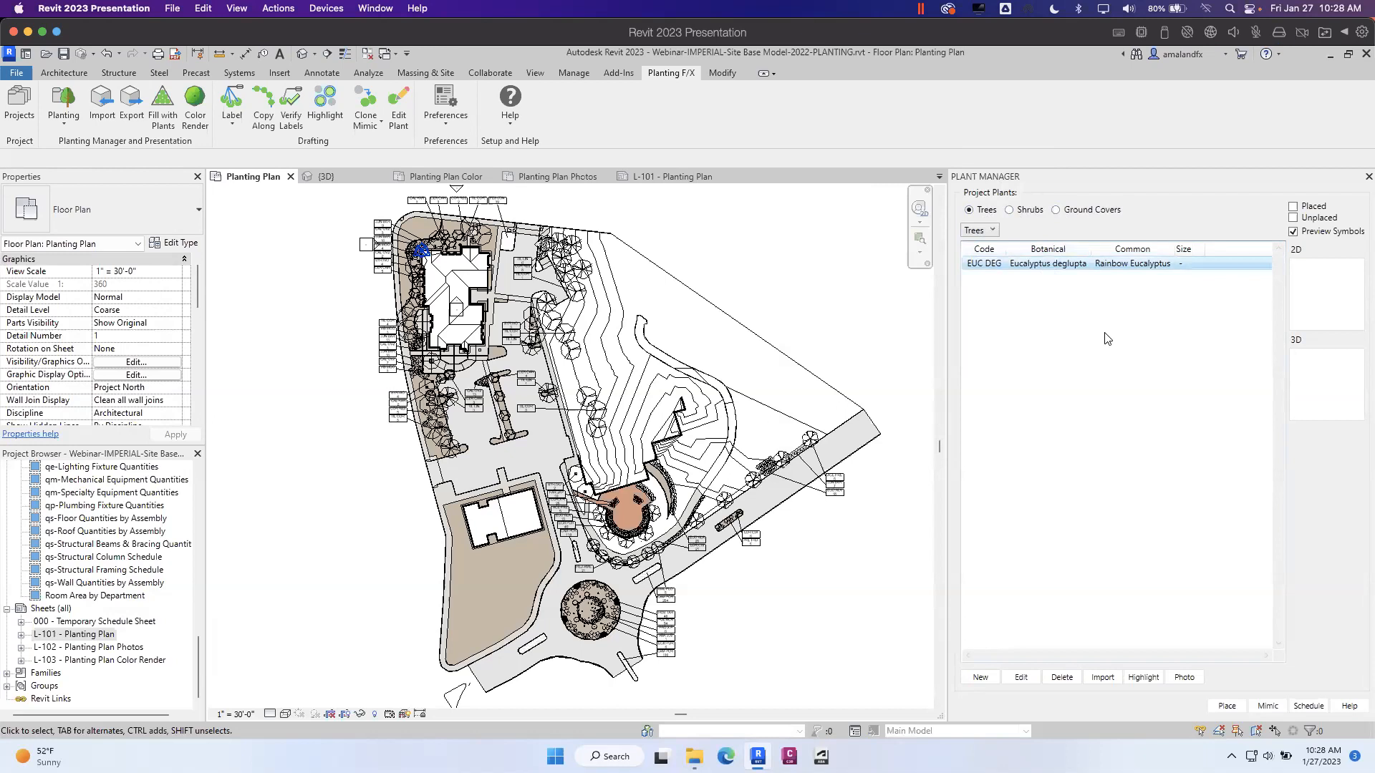
{"action": "left_click", "coordinate": [1034, 681]}
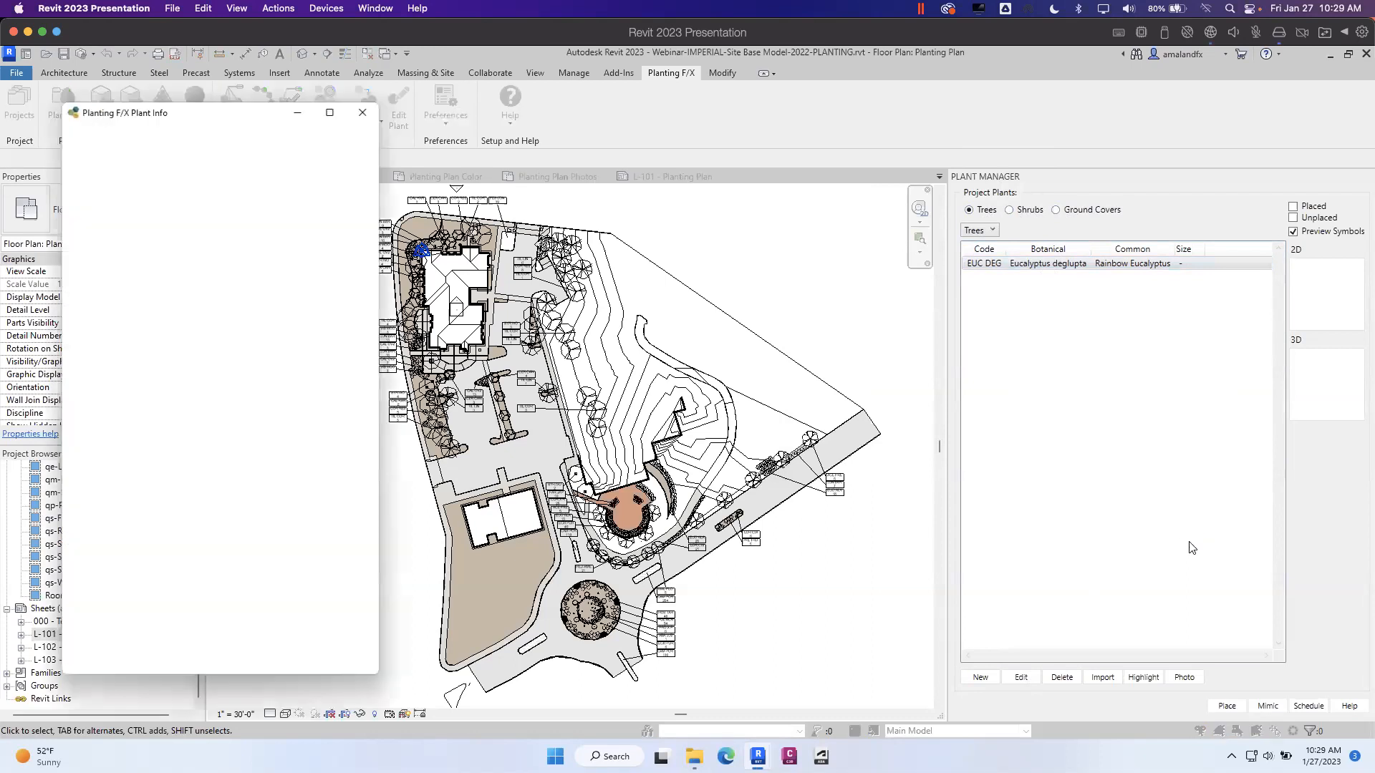
{"action": "left_click", "coordinate": [153, 148]}
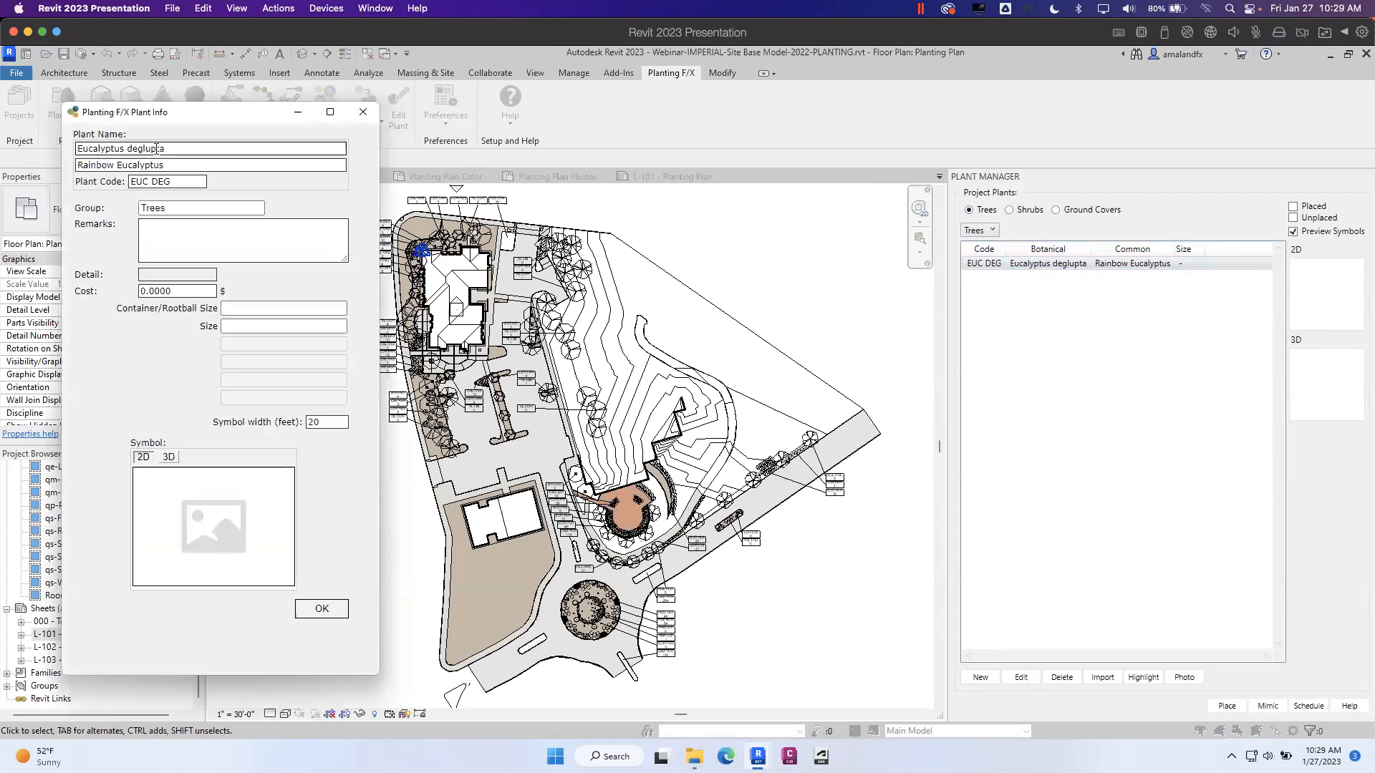
{"action": "left_click_drag", "start_coordinate": [164, 149], "coordinate": [79, 148]}
{"action": "left_click_drag", "start_coordinate": [165, 166], "coordinate": [129, 176]}
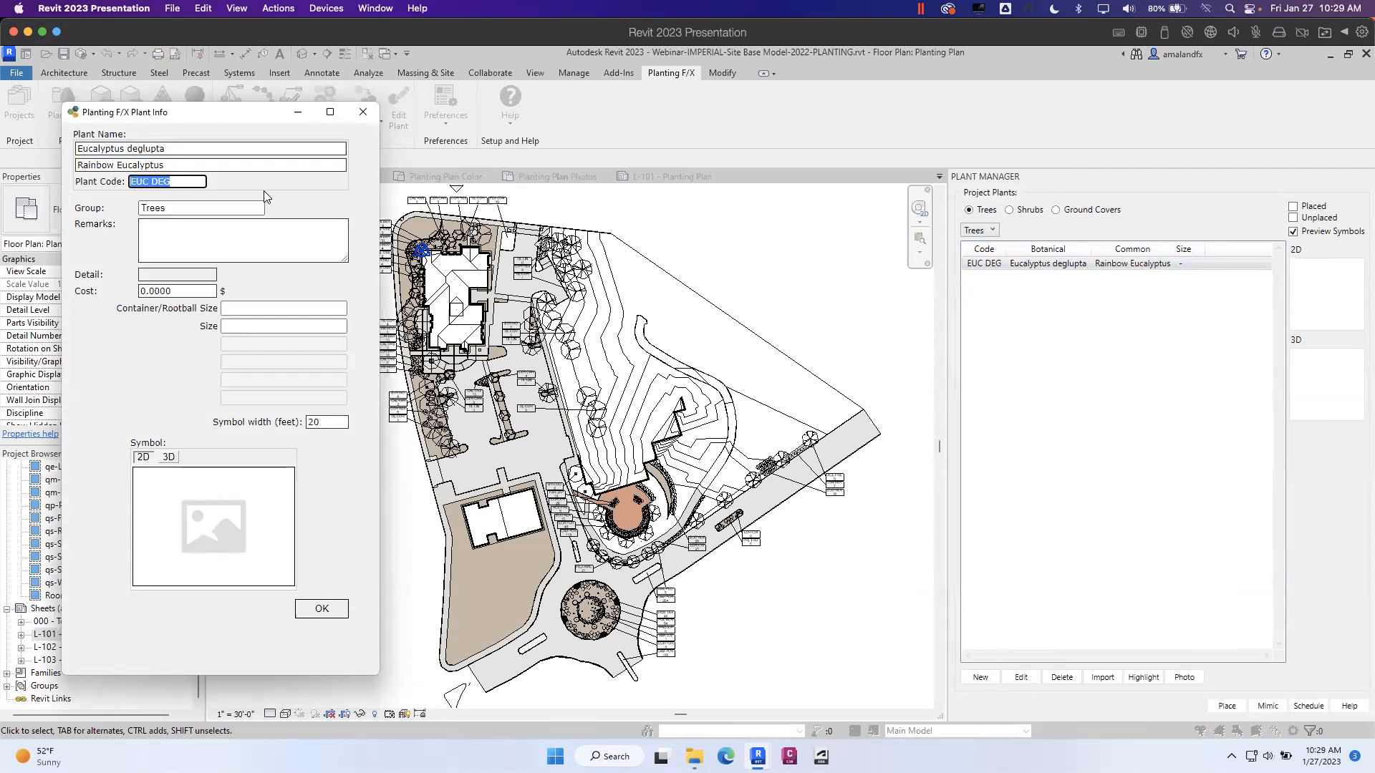
{"action": "left_click", "coordinate": [256, 209]}
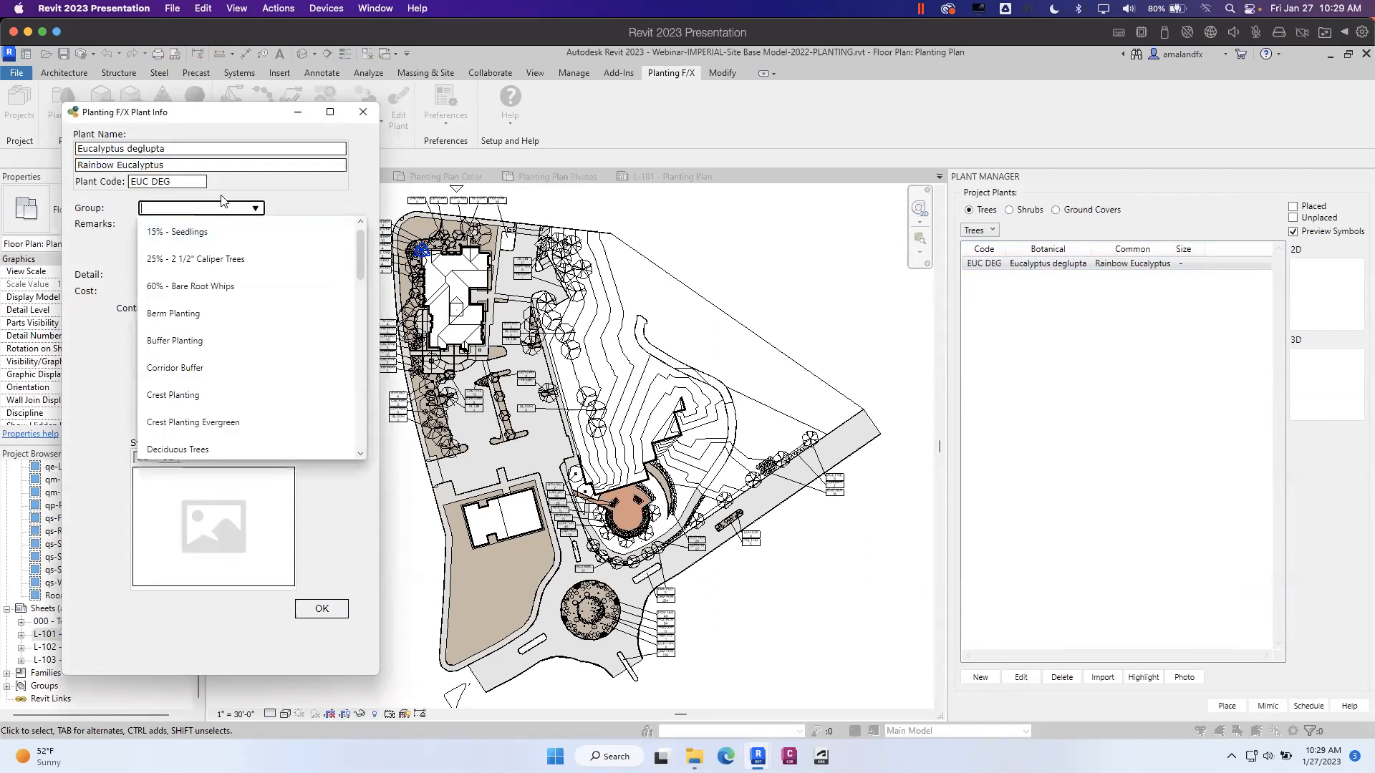
{"action": "left_click_drag", "start_coordinate": [361, 254], "coordinate": [381, 425]}
{"action": "left_click_drag", "start_coordinate": [366, 370], "coordinate": [364, 227]}
{"action": "left_click", "coordinate": [329, 195]}
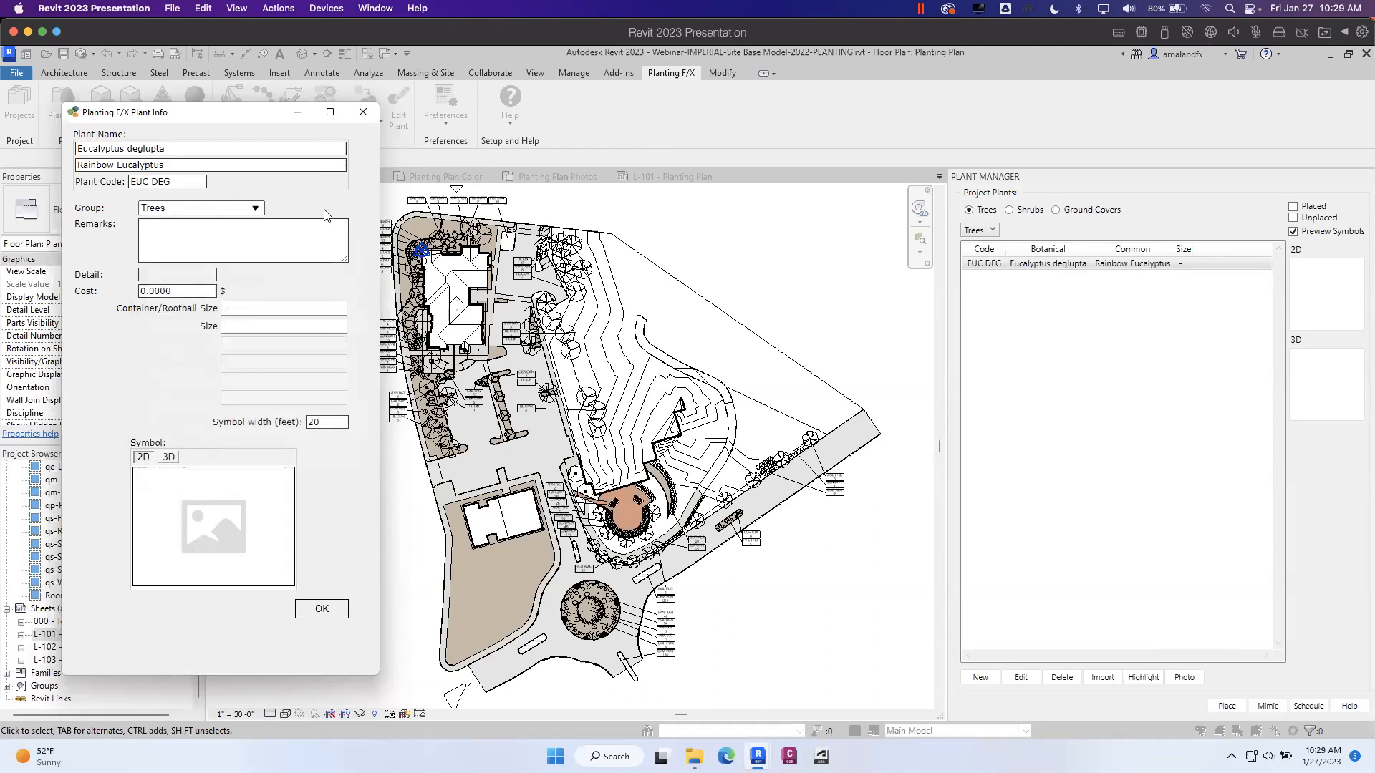
- Set the Eucalyptus deglupta's cost to 250 $, review the container/rootball size options and save the plant info
{"action": "left_click", "coordinate": [173, 291]}
{"action": "left_click_drag", "start_coordinate": [174, 291], "coordinate": [109, 291]}
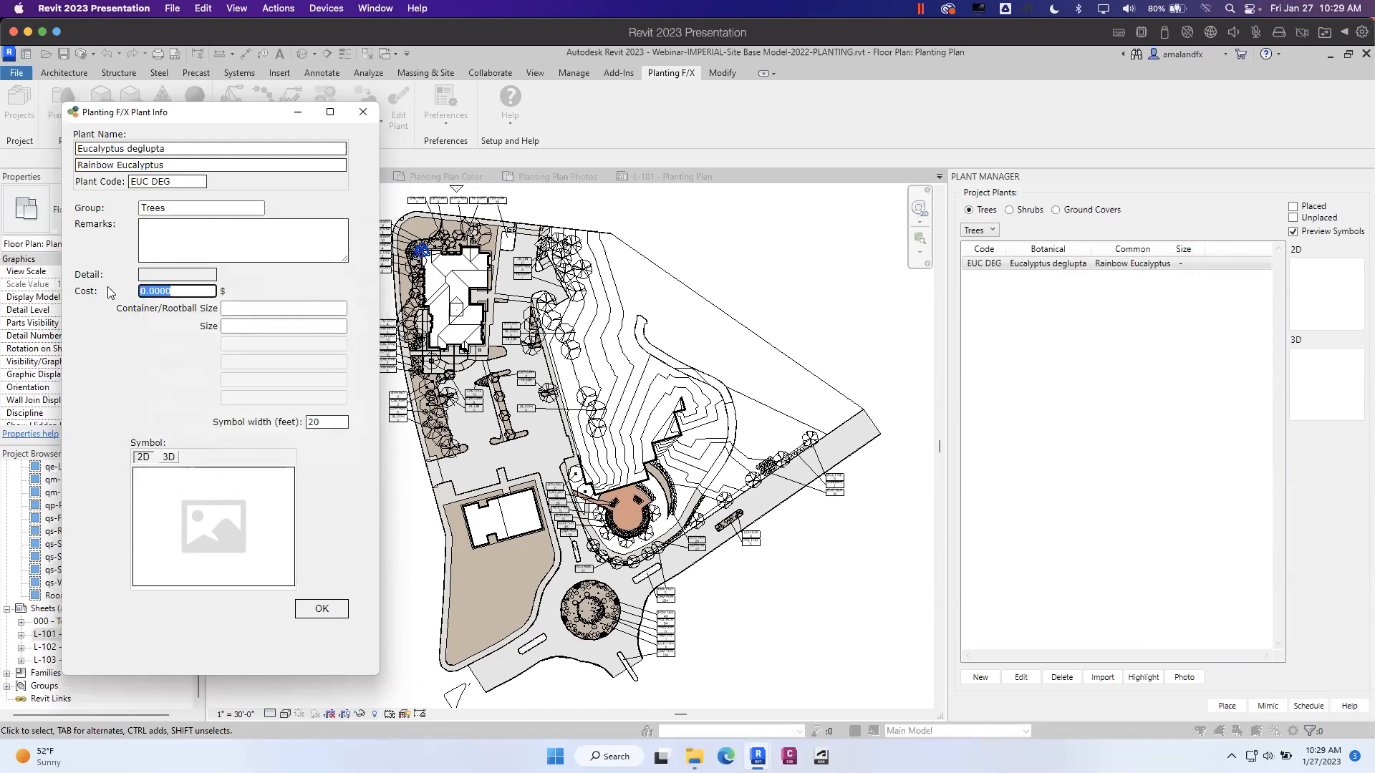
{"action": "type", "text": "250"}
{"action": "left_click", "coordinate": [339, 309]}
{"action": "mouse_move", "coordinate": [344, 349]}
{"action": "left_mouse_down"}
{"action": "mouse_move", "coordinate": [339, 477]}
{"action": "mouse_move", "coordinate": [348, 324]}
{"action": "left_mouse_up"}
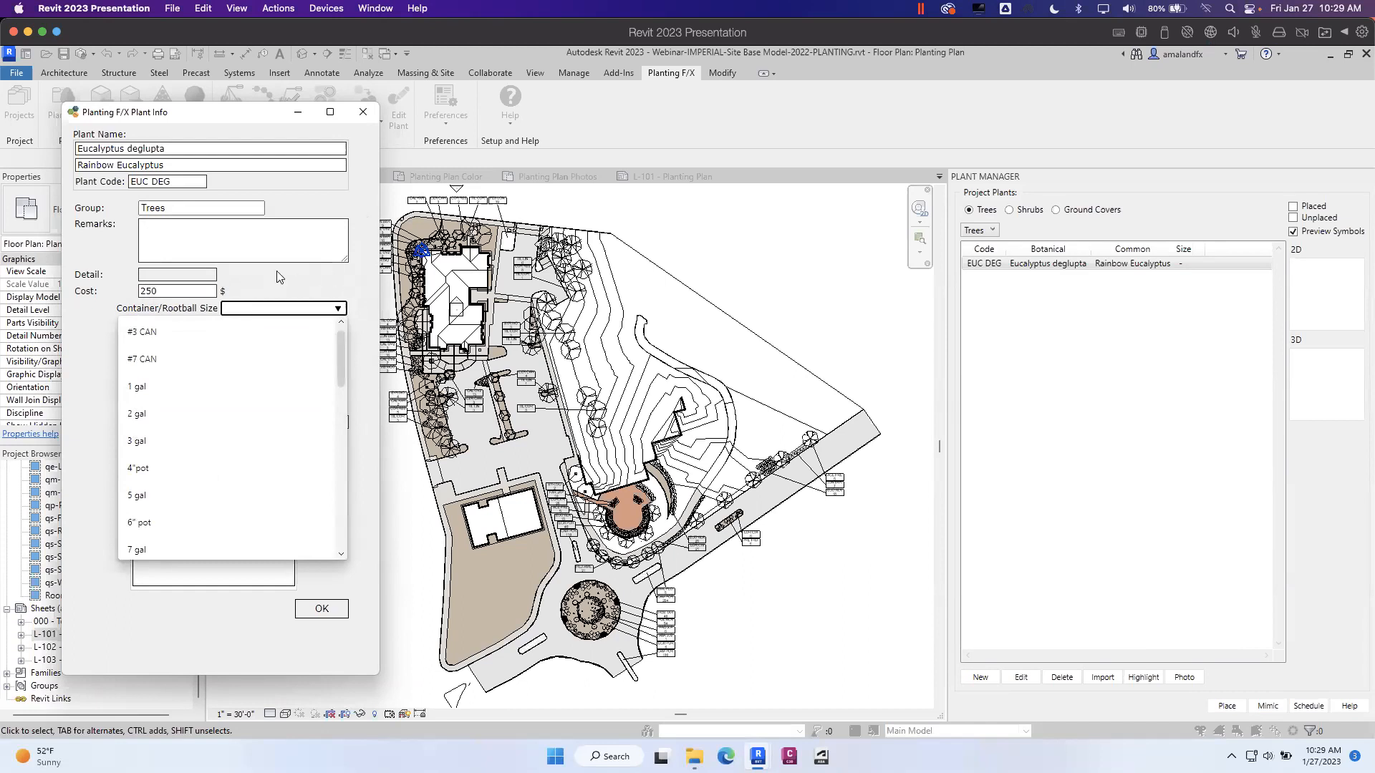
{"action": "left_click", "coordinate": [342, 285]}
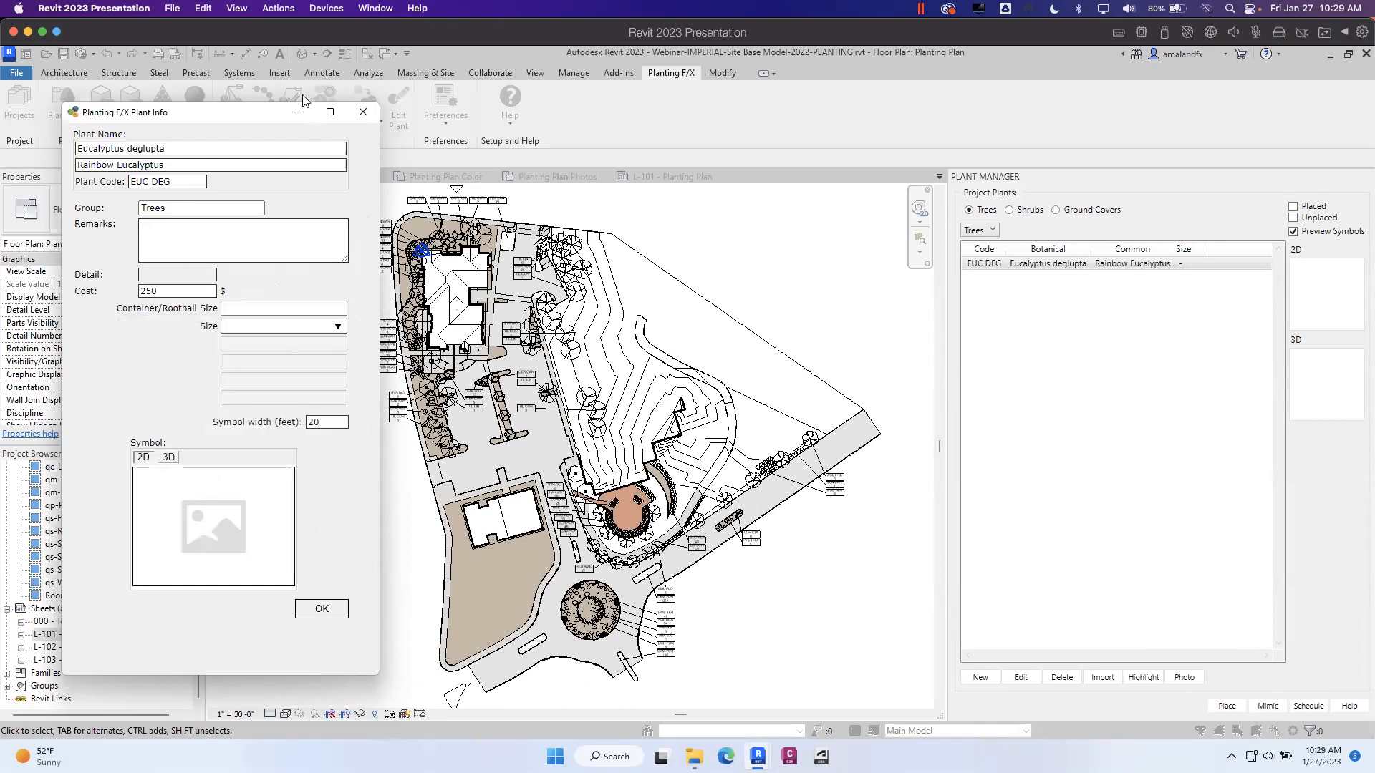
{"action": "left_click", "coordinate": [321, 608]}
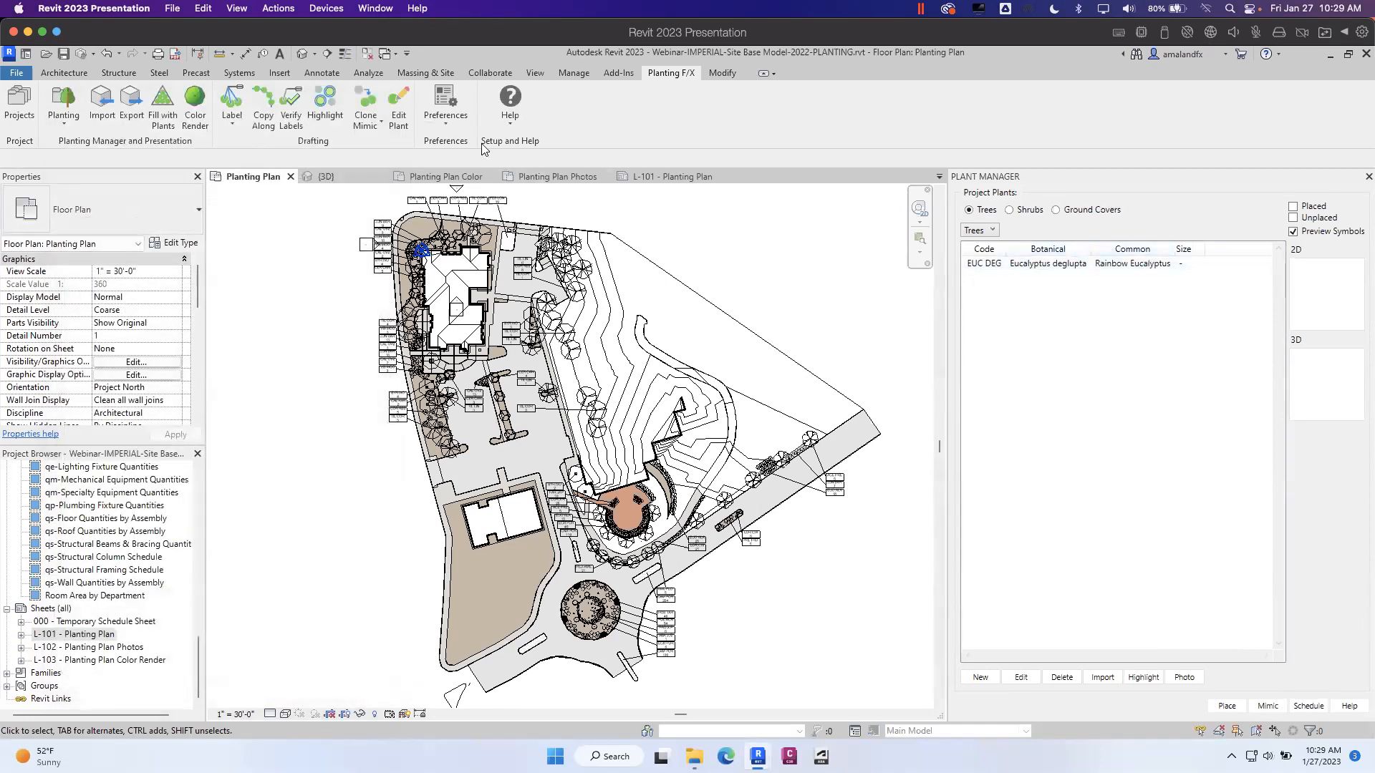
- Switch the Planting F/X preference set to Office Name Prefs
{"action": "left_click", "coordinate": [445, 101]}
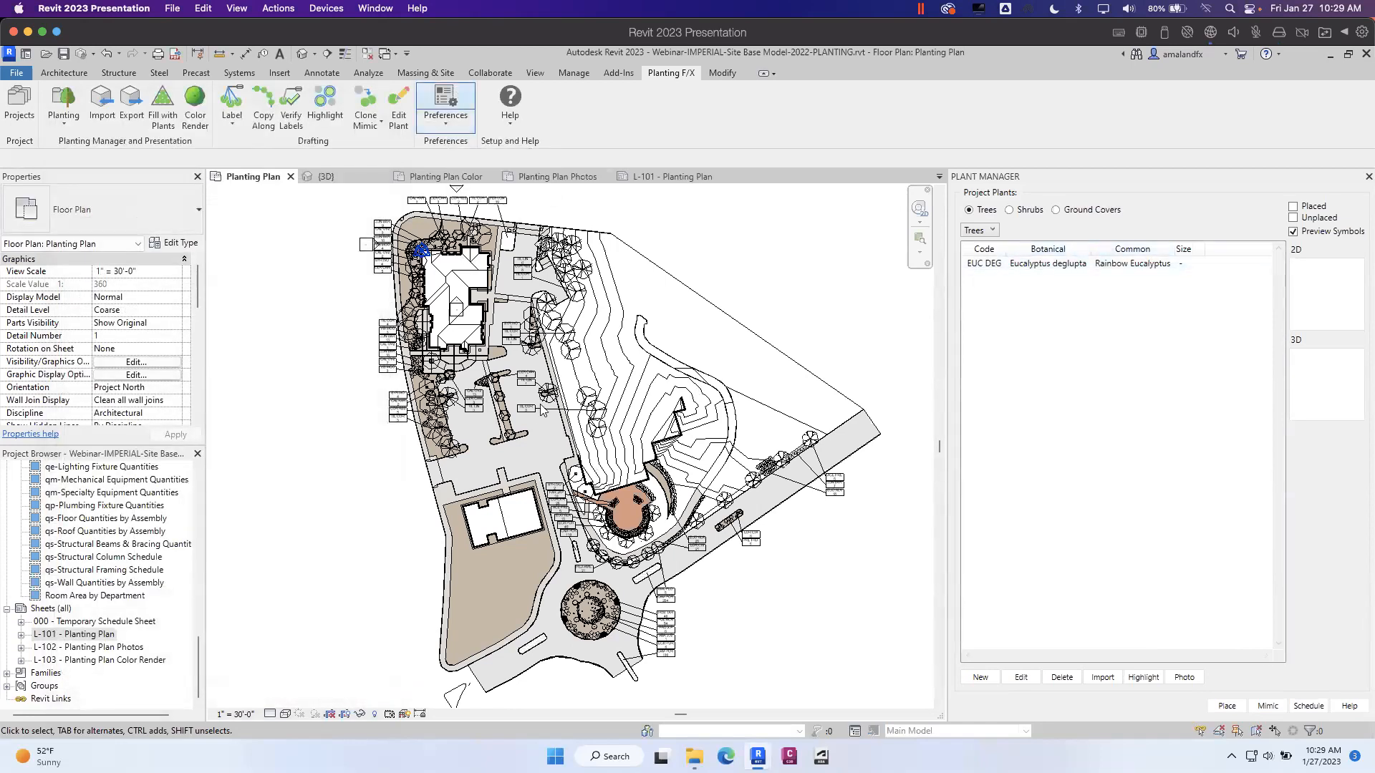
{"action": "left_click", "coordinate": [656, 608]}
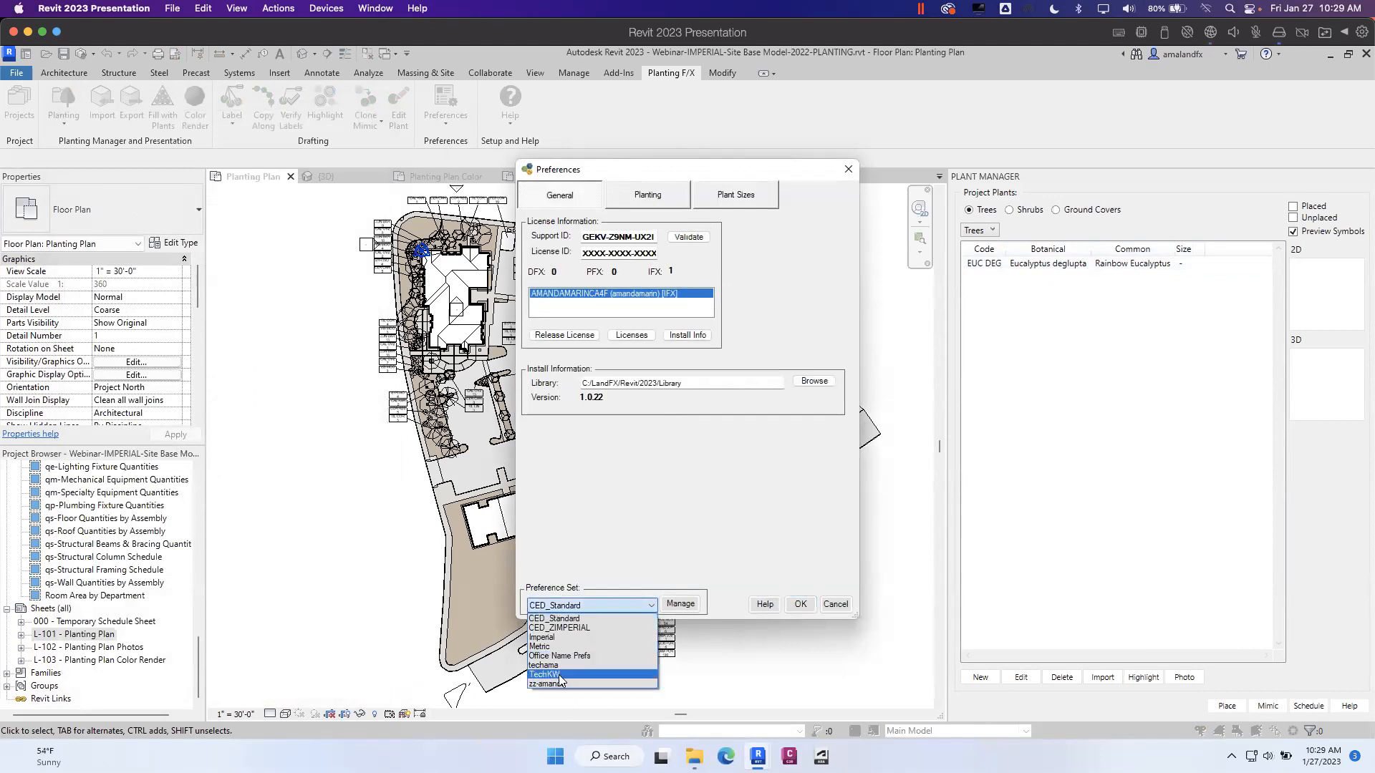
{"action": "left_click", "coordinate": [571, 656]}
{"action": "left_click", "coordinate": [800, 605]}
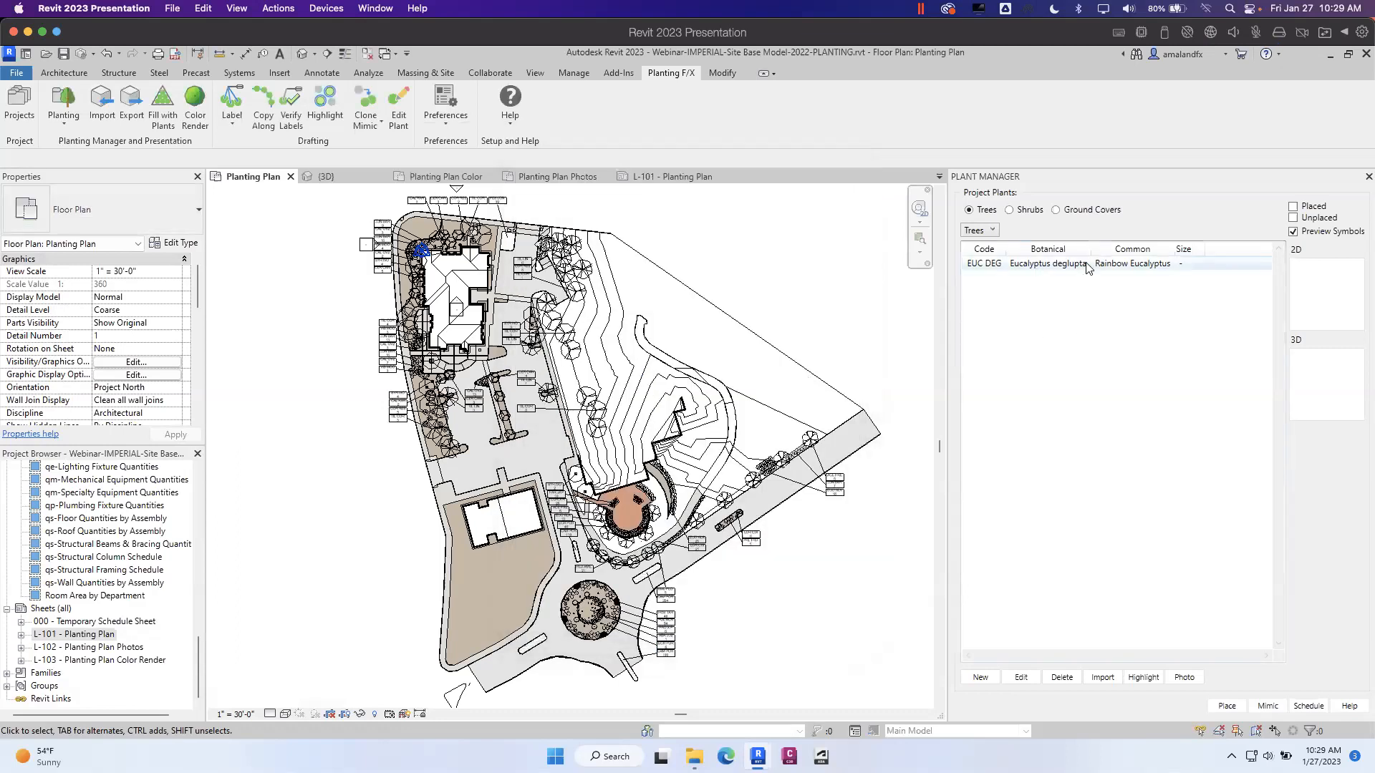
- Reopen the plant info for Eucalyptus deglupta and set its size to 25 gal
{"action": "left_click", "coordinate": [1135, 267]}
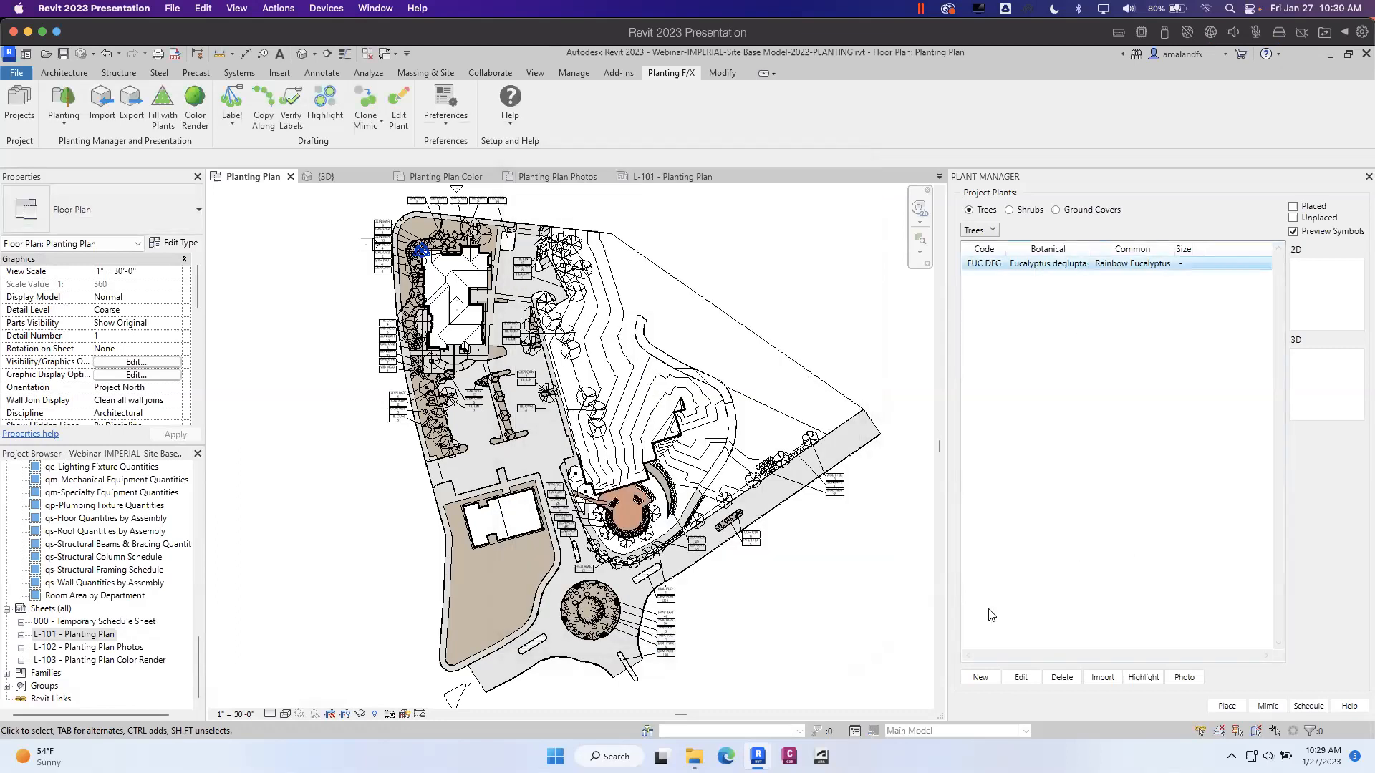
{"action": "left_click", "coordinate": [1022, 679]}
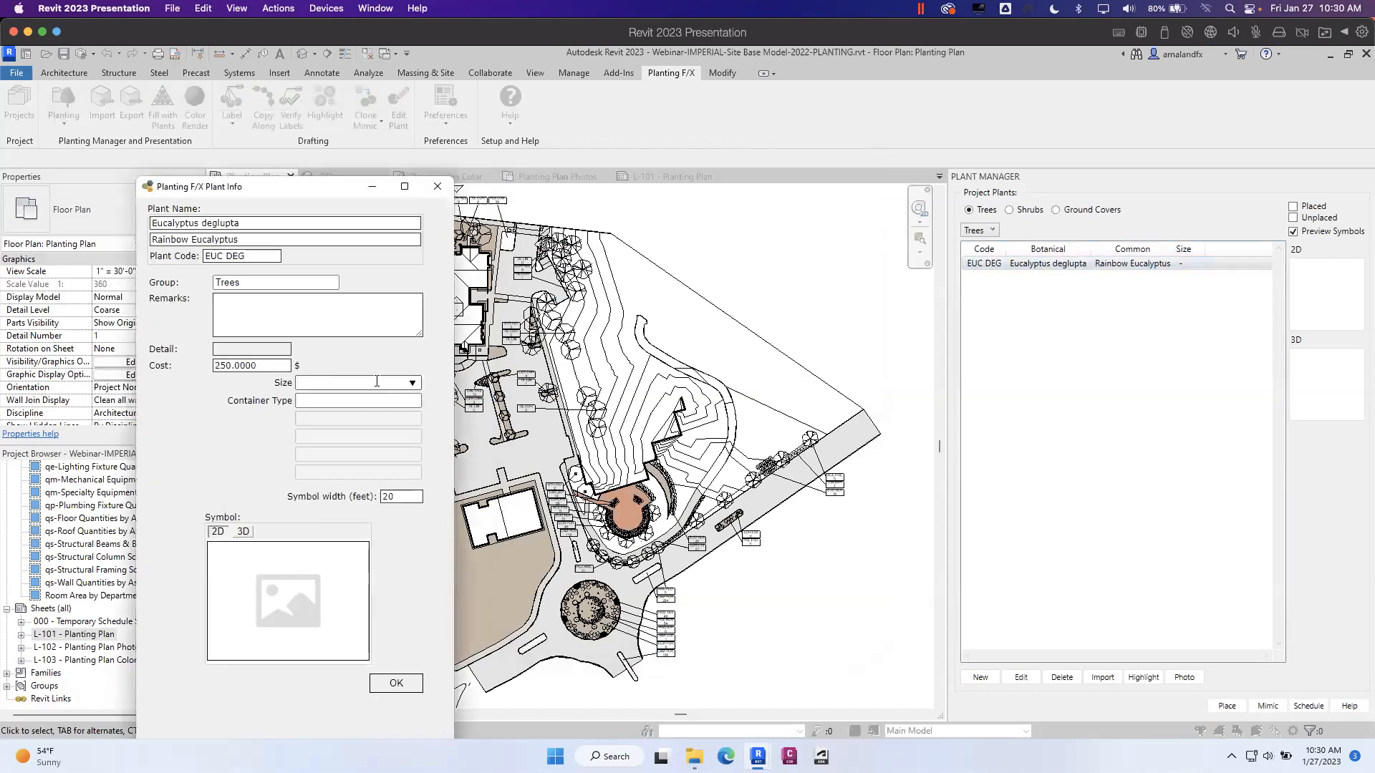
{"action": "left_click", "coordinate": [366, 383]}
{"action": "left_click_drag", "start_coordinate": [420, 438], "coordinate": [411, 606]}
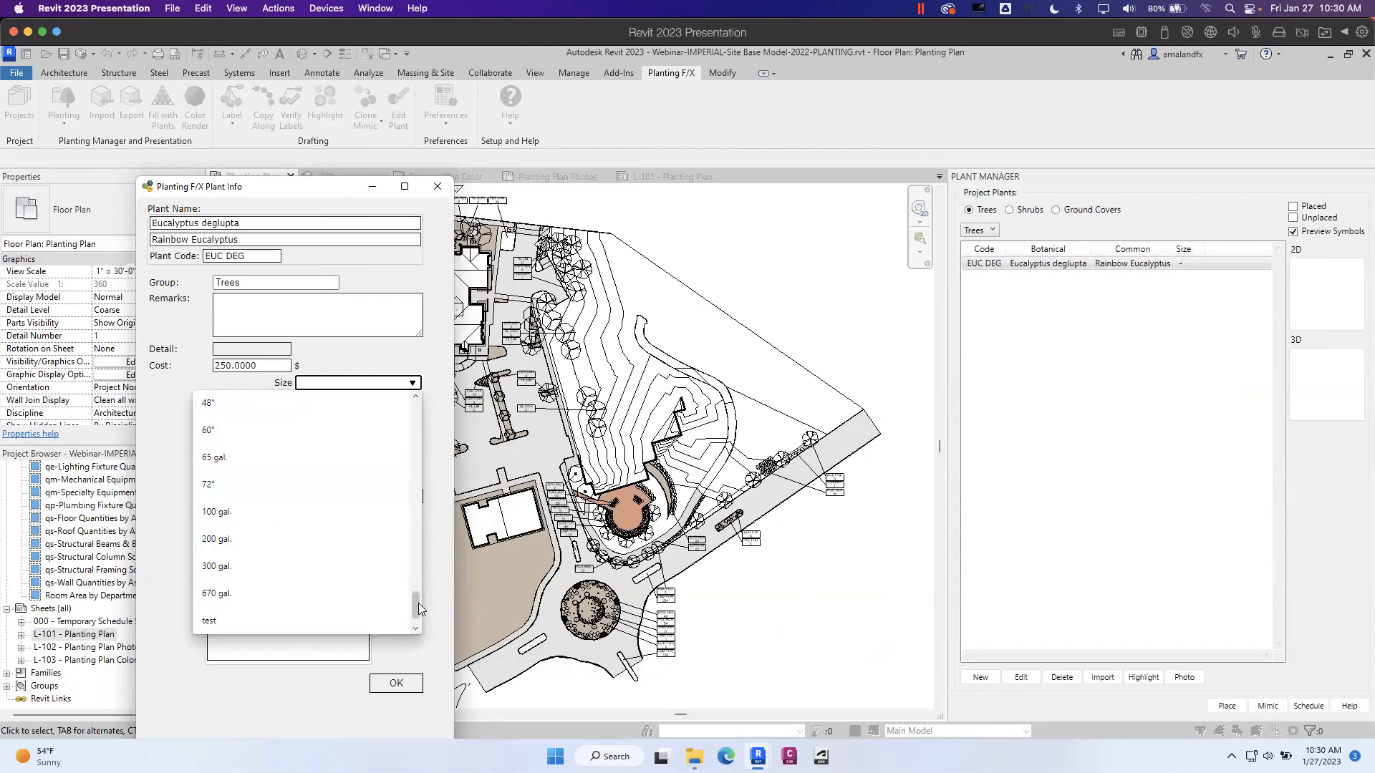
{"action": "left_click_drag", "start_coordinate": [417, 606], "coordinate": [418, 576]}
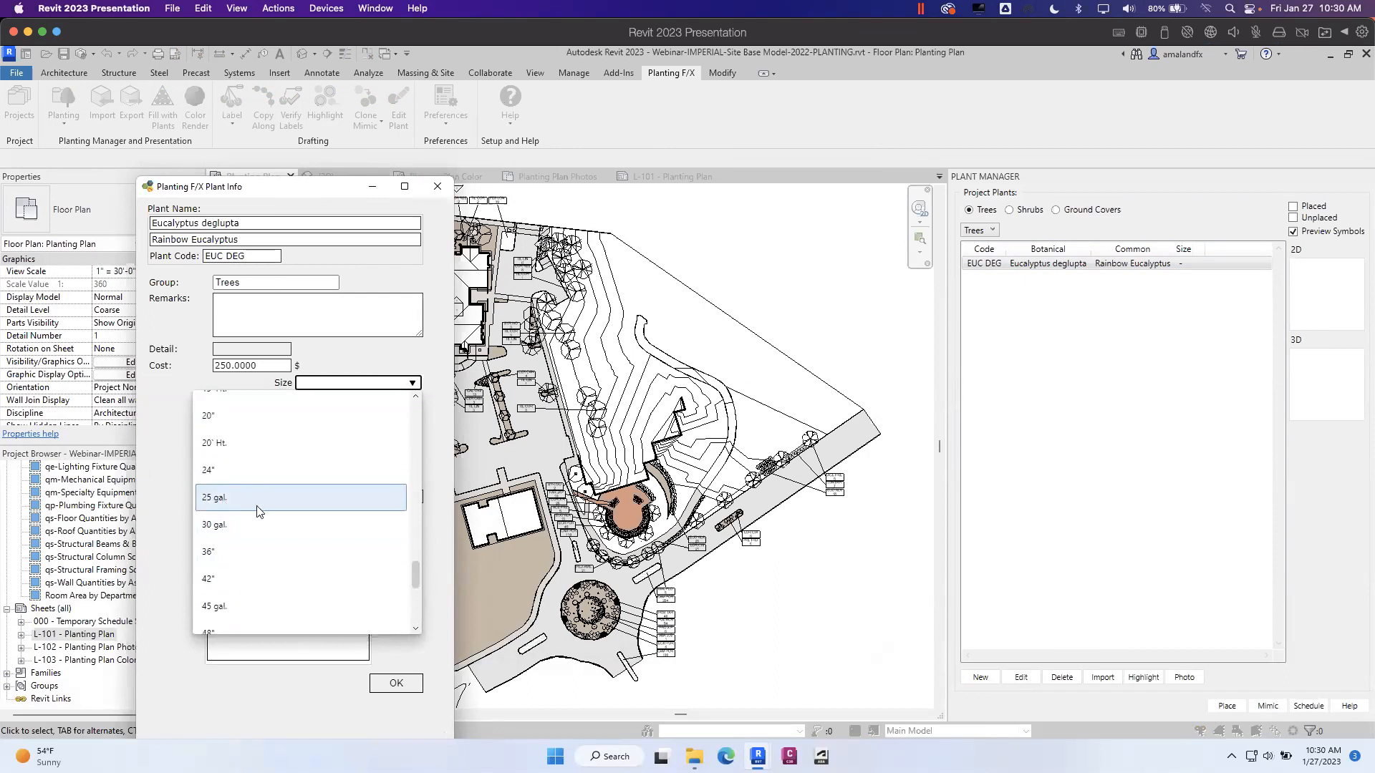
{"action": "left_click", "coordinate": [215, 497]}
- Set the tree's container type to W.B. and its symbol width to 25 feet
{"action": "left_click", "coordinate": [411, 401]}
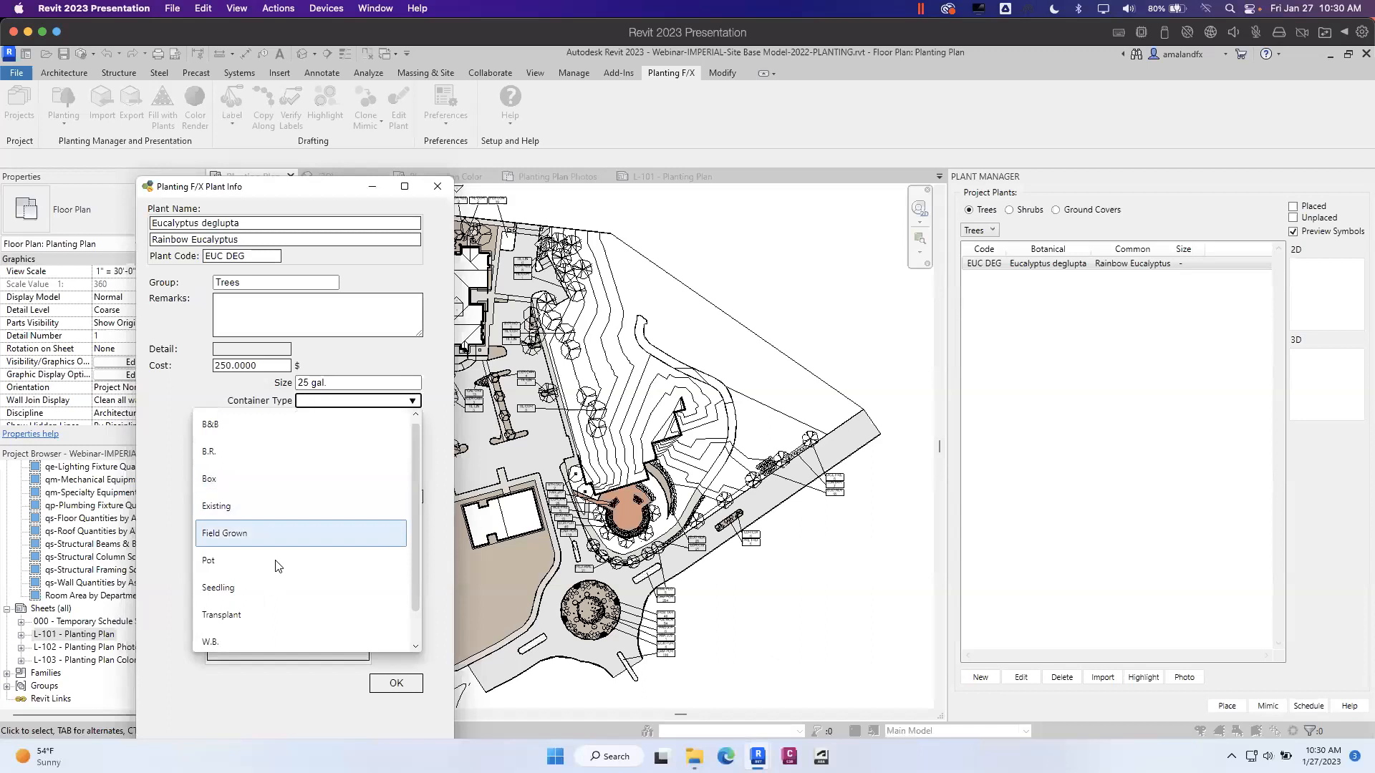
{"action": "left_click_drag", "start_coordinate": [416, 531], "coordinate": [426, 562]}
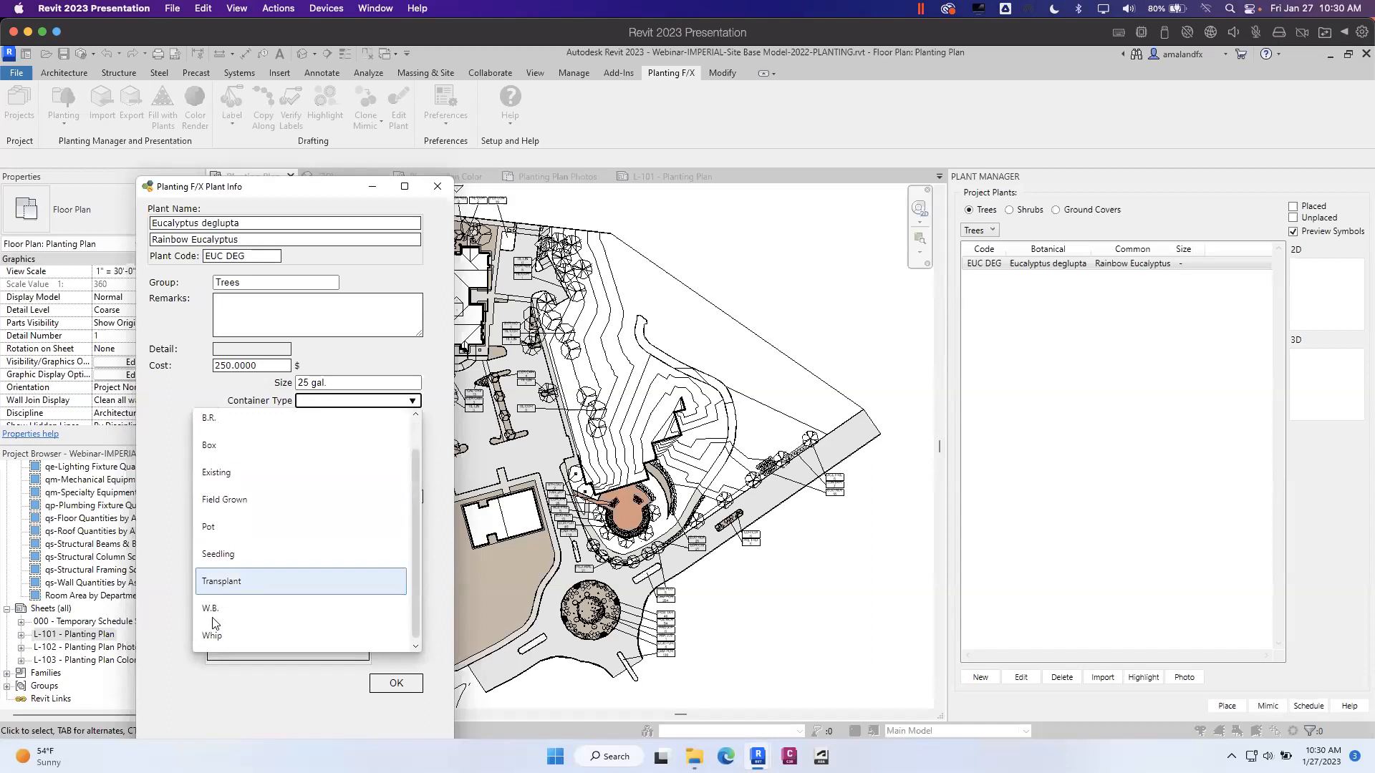
{"action": "left_click", "coordinate": [369, 608]}
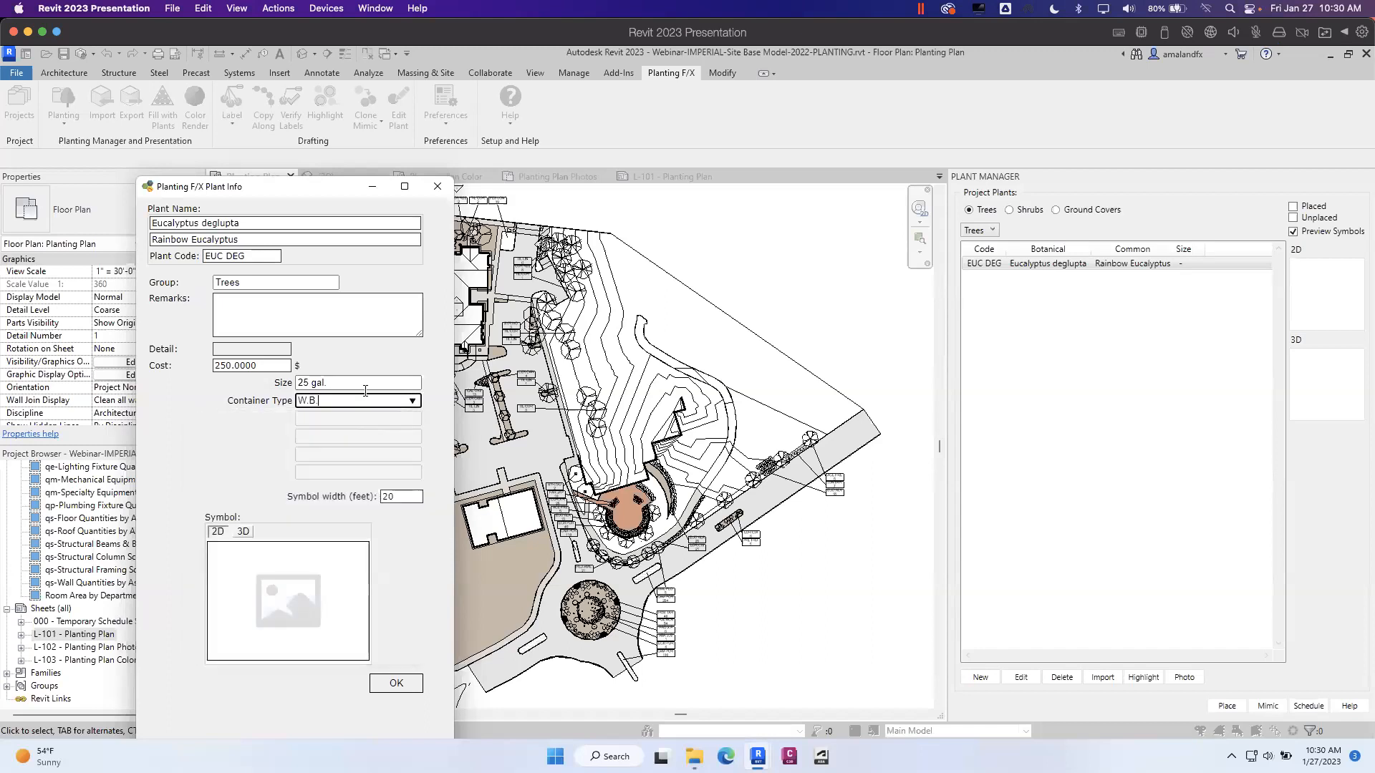
{"action": "double_click", "coordinate": [391, 497]}
- Open the symbol selection for the tree and compare the 2D and 3D versions of the conifer symbols
{"action": "left_click", "coordinate": [307, 589]}
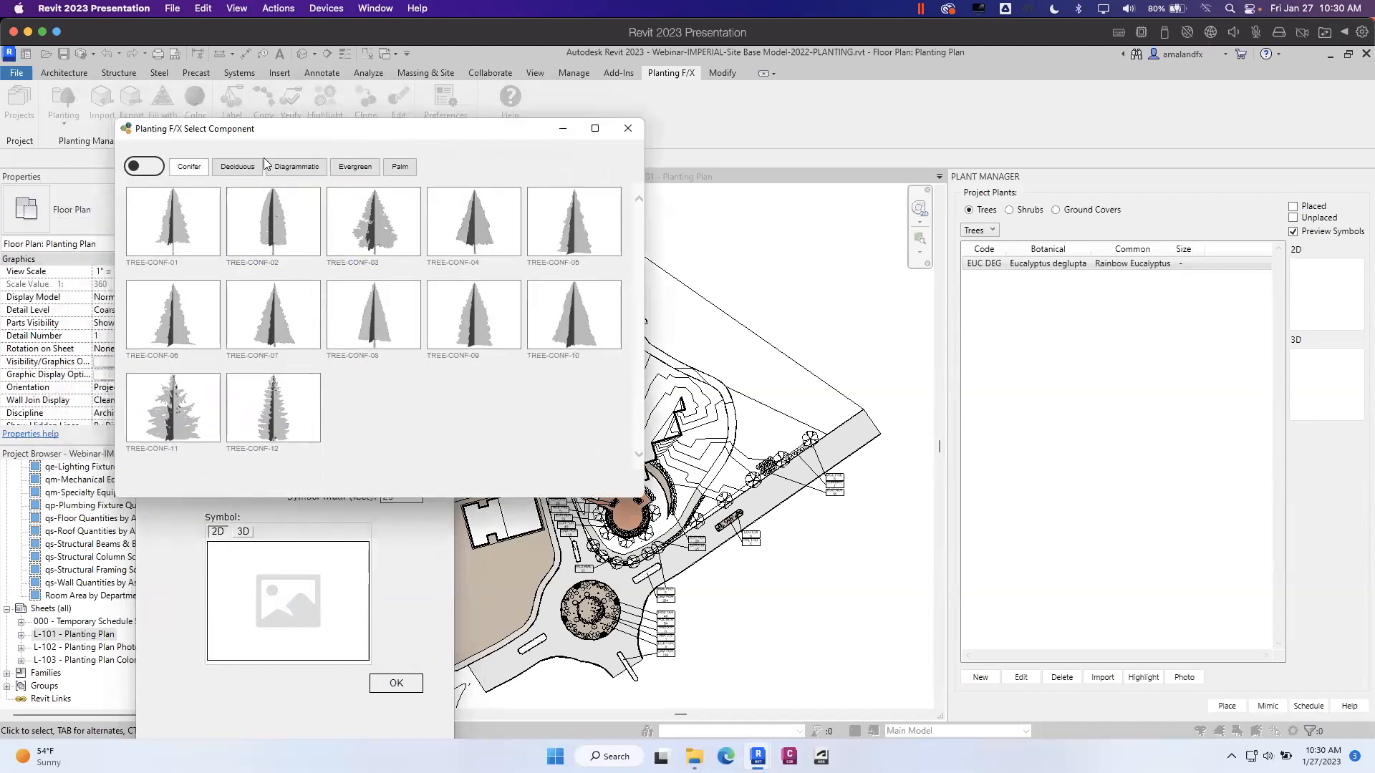
{"action": "left_click", "coordinate": [136, 166]}
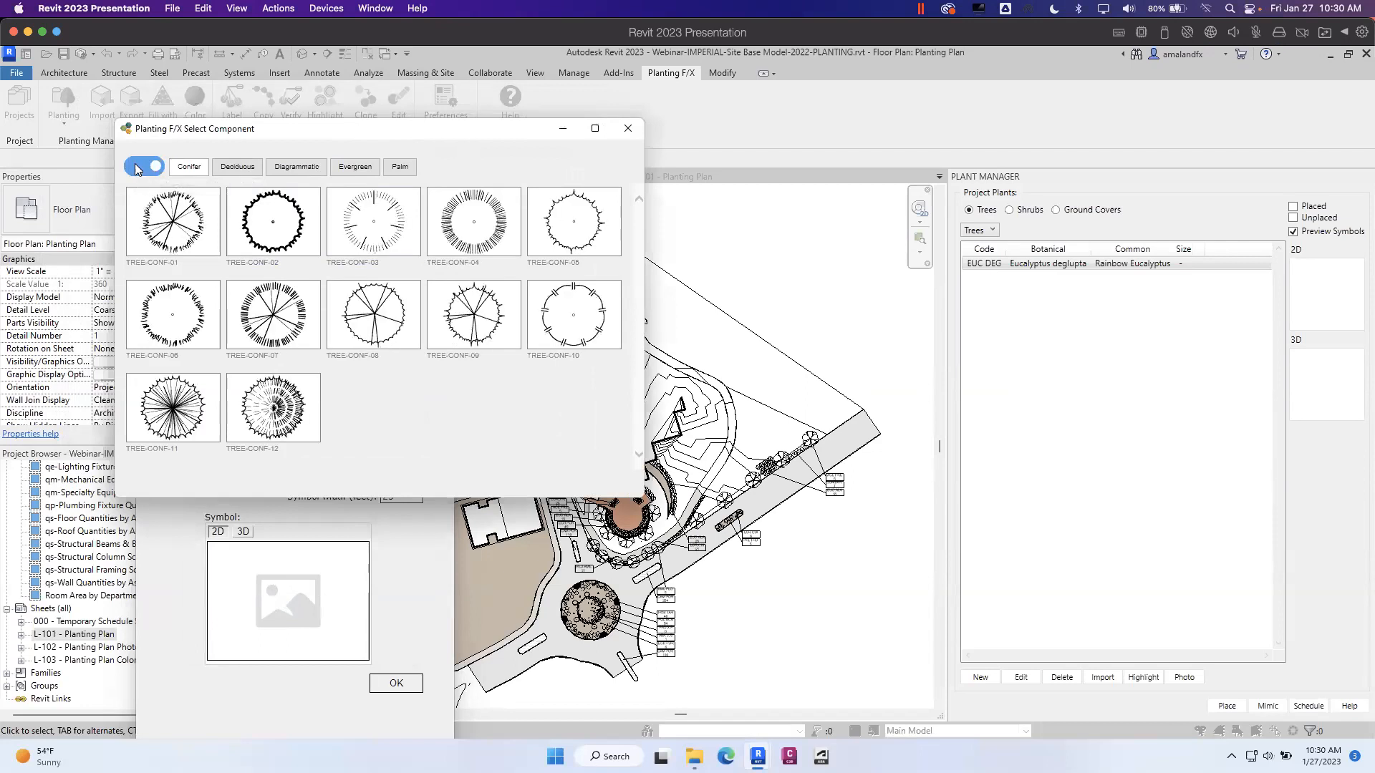
{"action": "left_click", "coordinate": [136, 168]}
{"action": "left_click", "coordinate": [136, 167]}
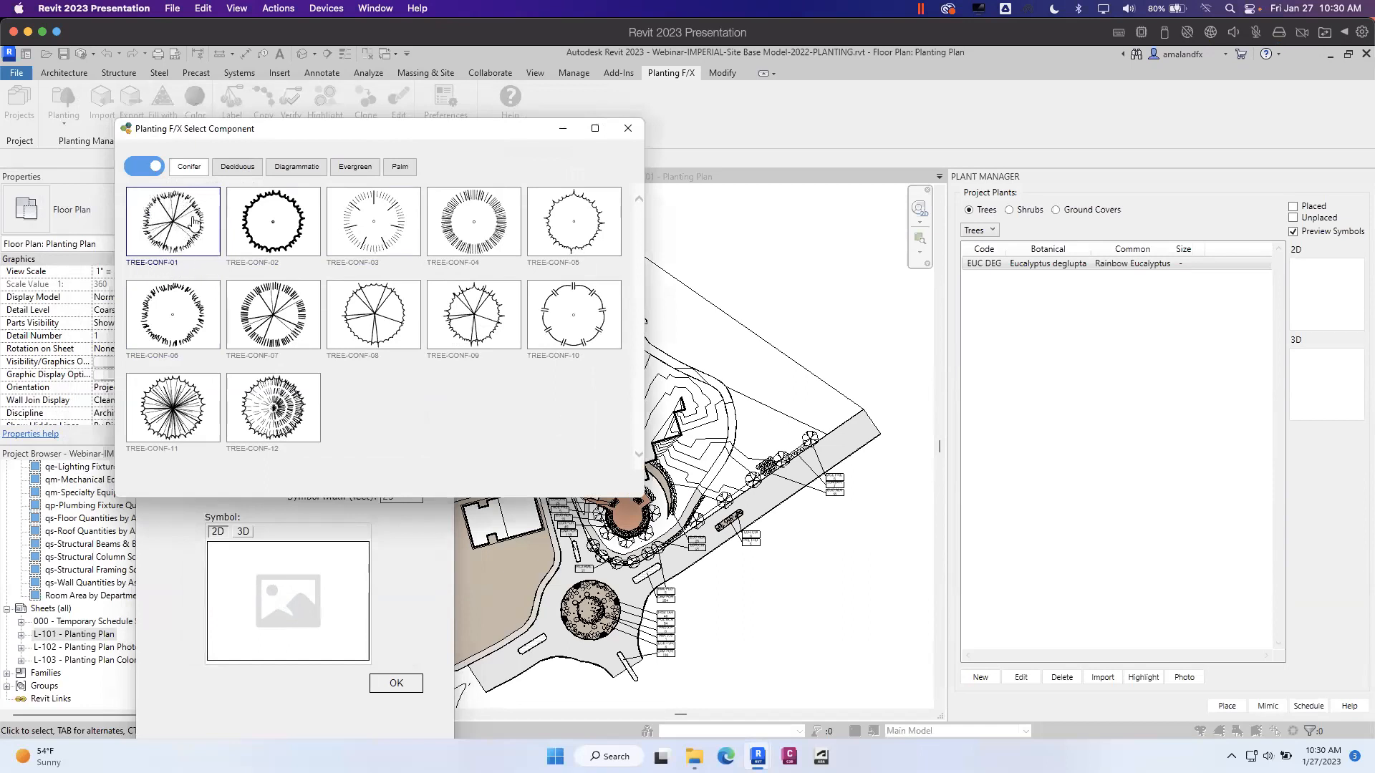
{"action": "left_click", "coordinate": [158, 169]}
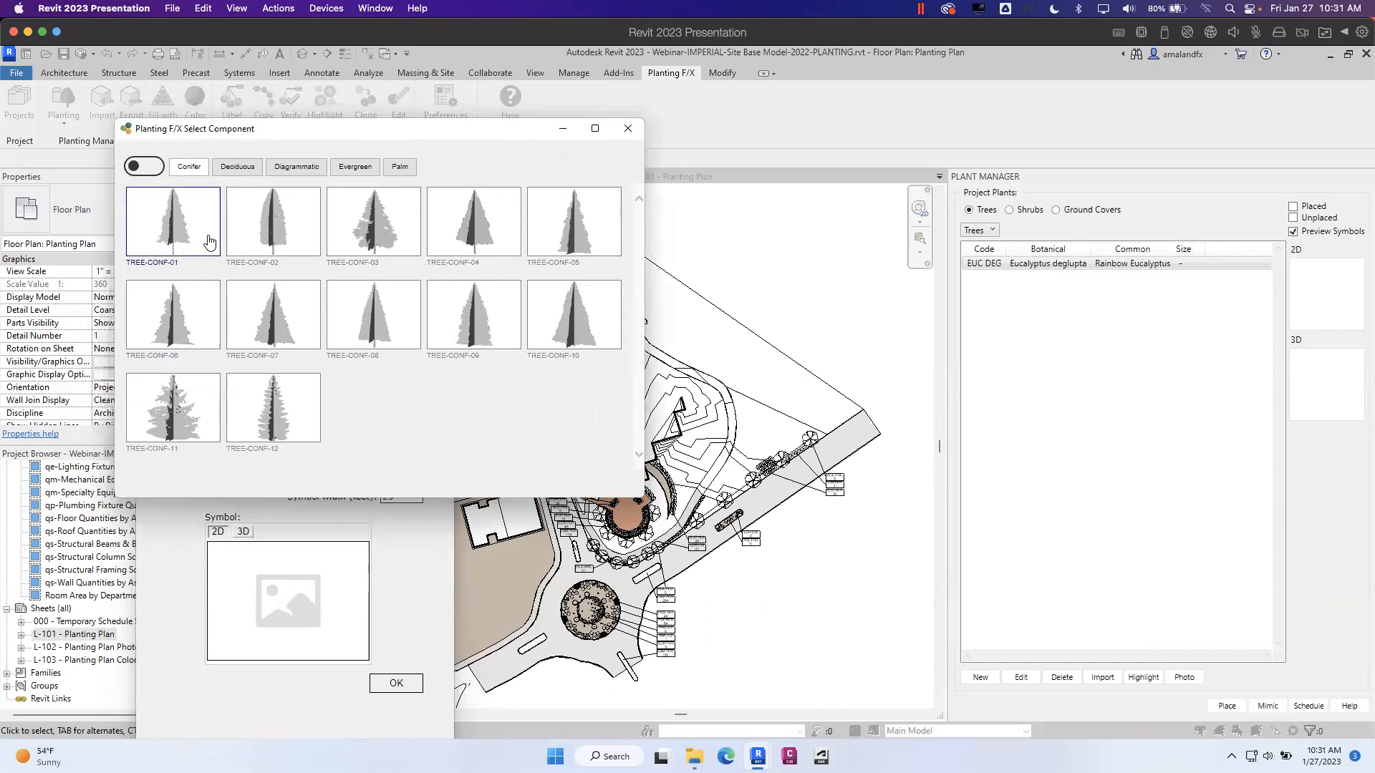
{"action": "left_click", "coordinate": [140, 169]}
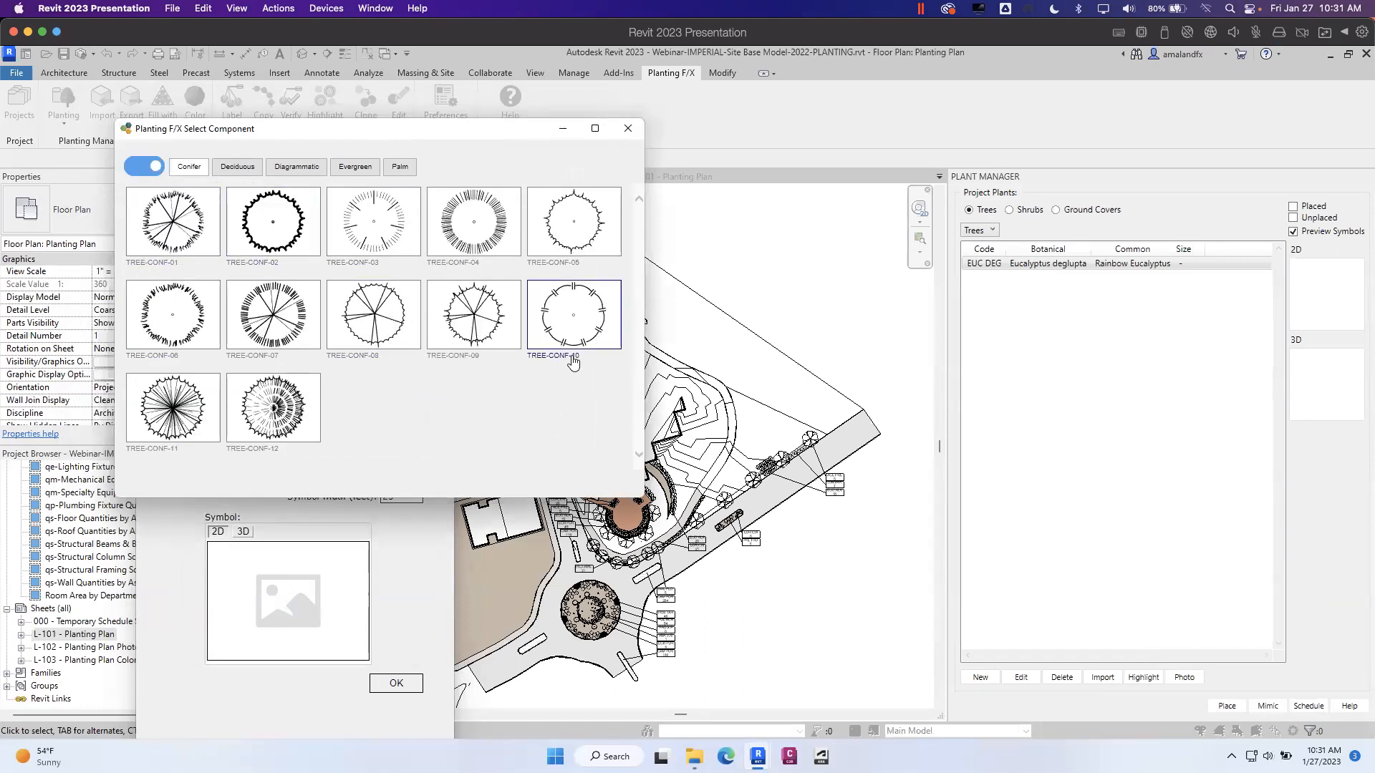
{"action": "left_click", "coordinate": [144, 166]}
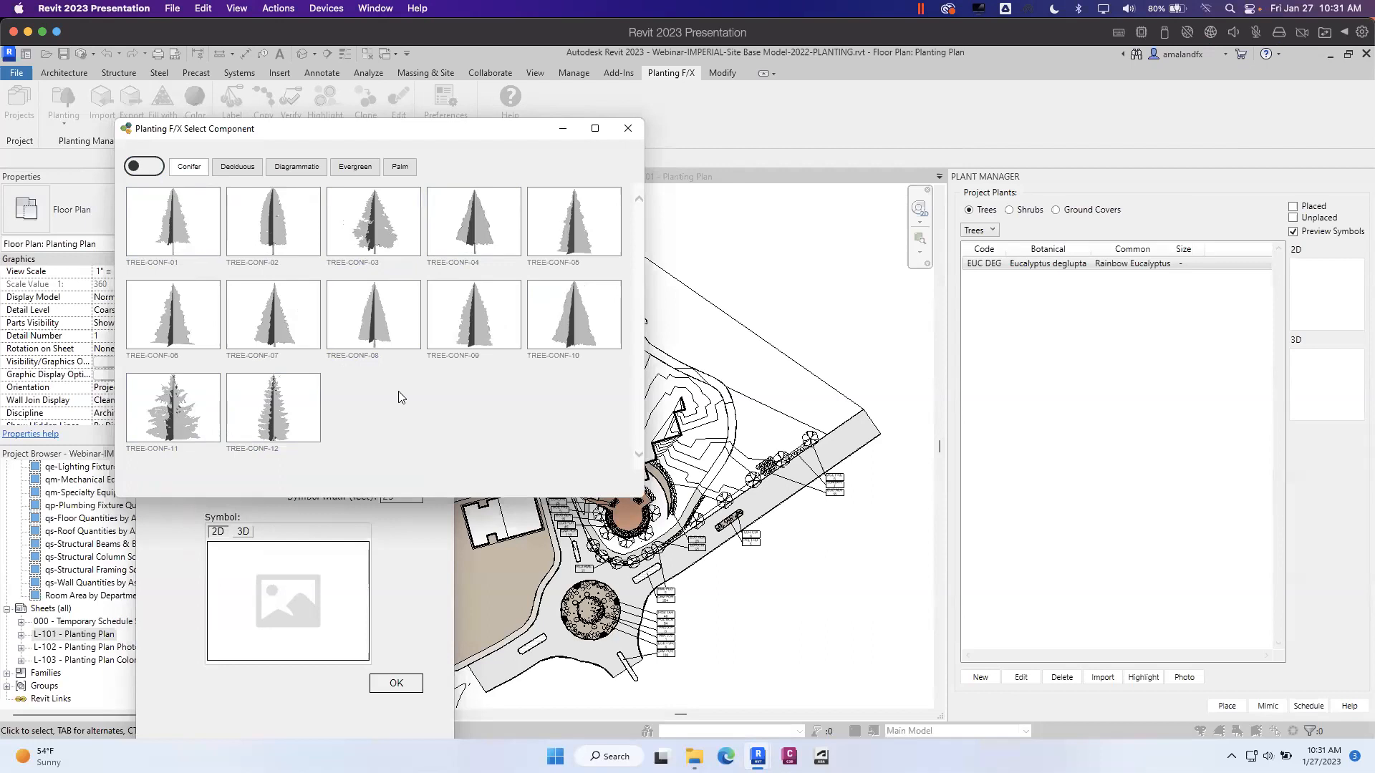
{"action": "left_click_drag", "start_coordinate": [428, 130], "coordinate": [856, 166]}
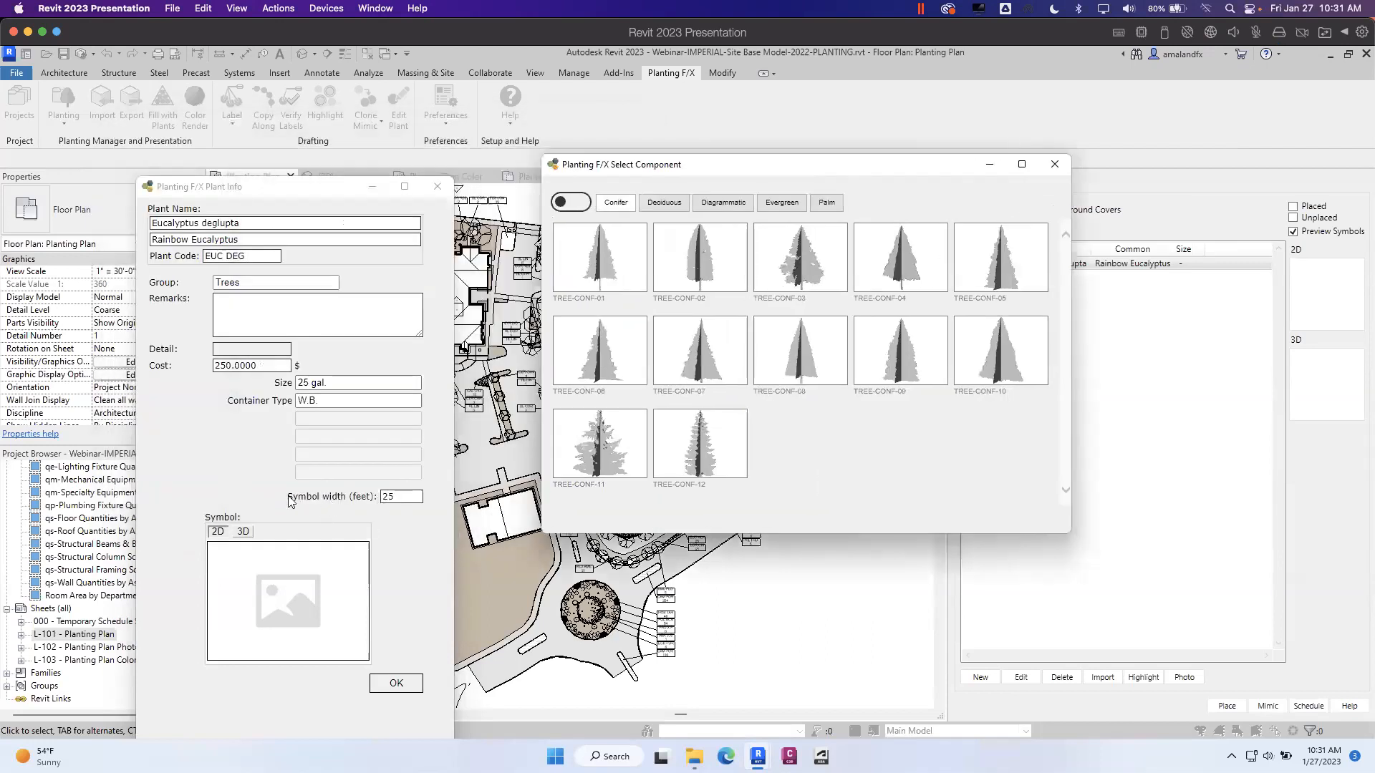
- Choose the evergreen symbol TREE-EVGR-06 for Eucalyptus deglupta after comparing the conifer symbols in 2D and 3D
{"action": "left_click", "coordinate": [571, 202]}
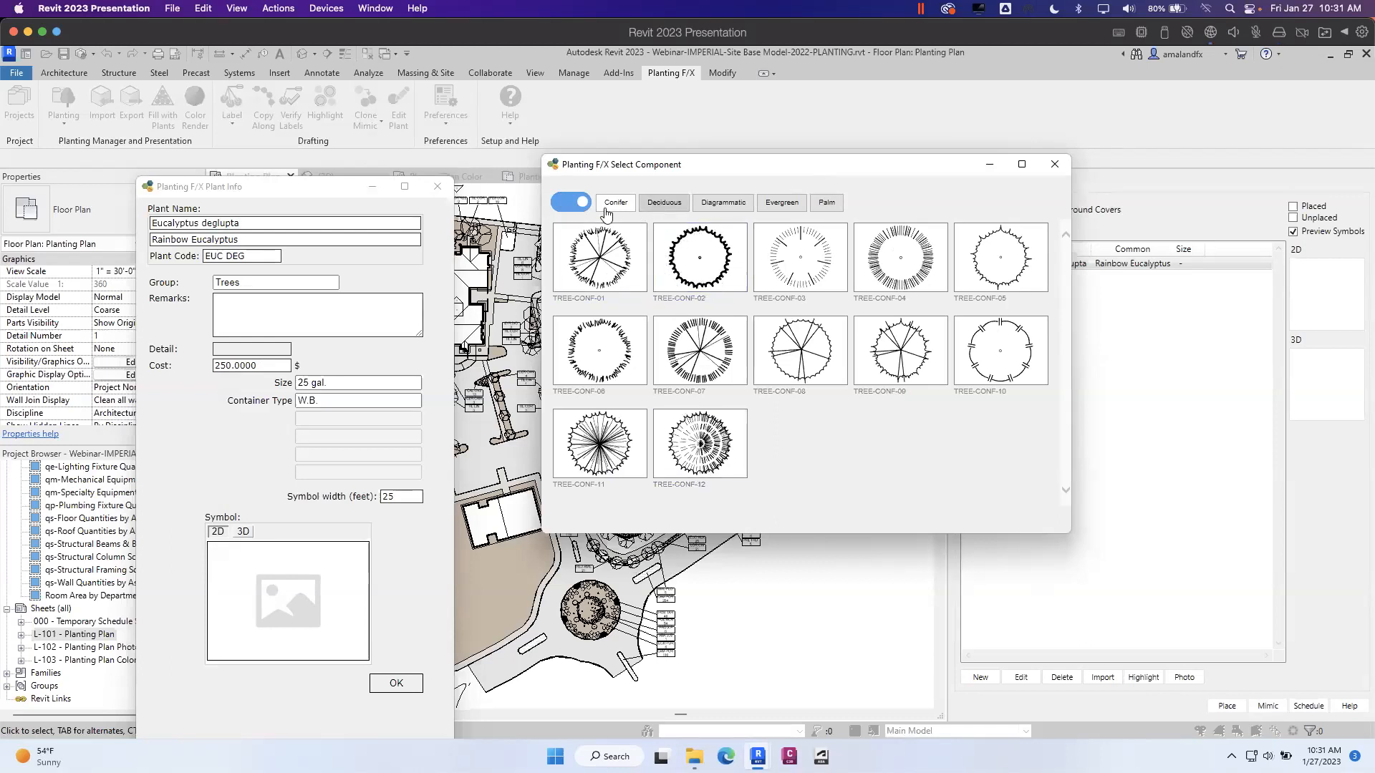
{"action": "left_click", "coordinate": [578, 204]}
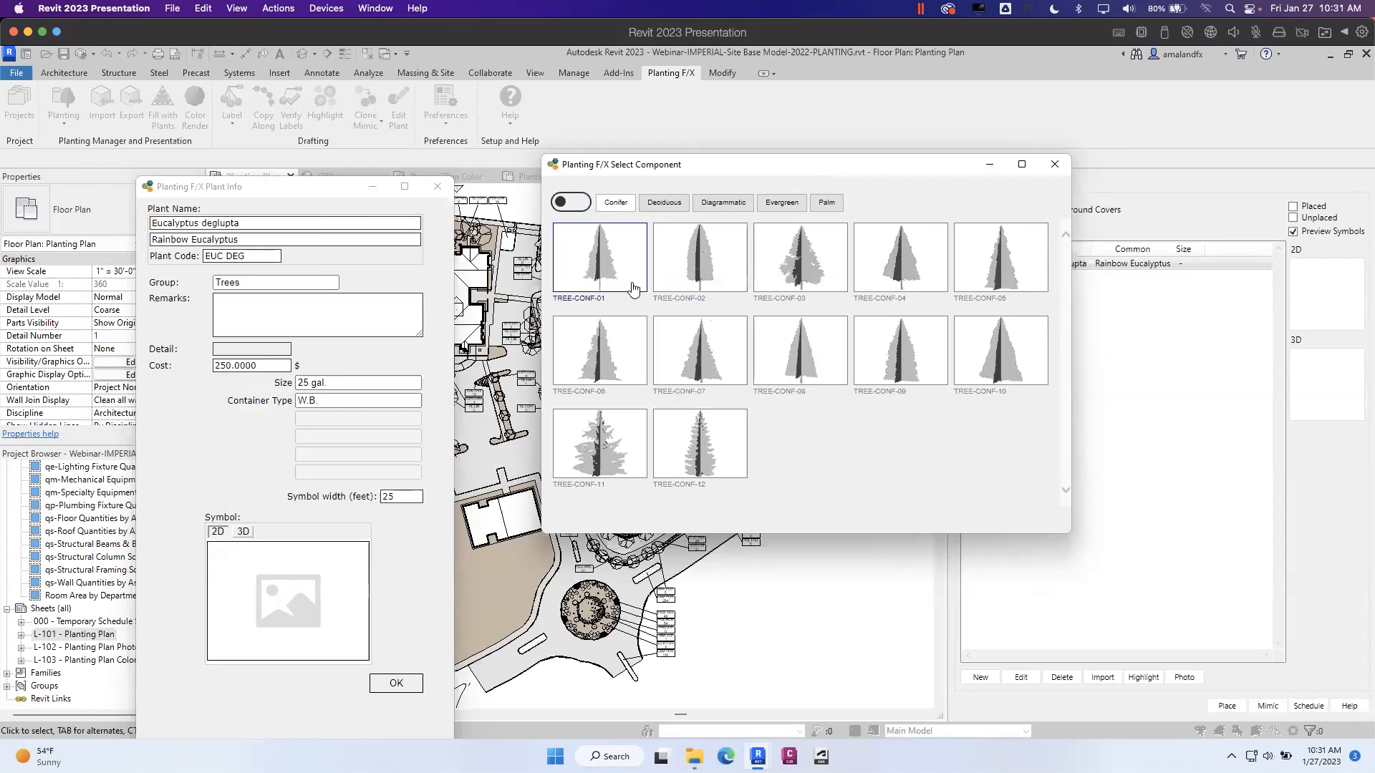
{"action": "left_click", "coordinate": [665, 205]}
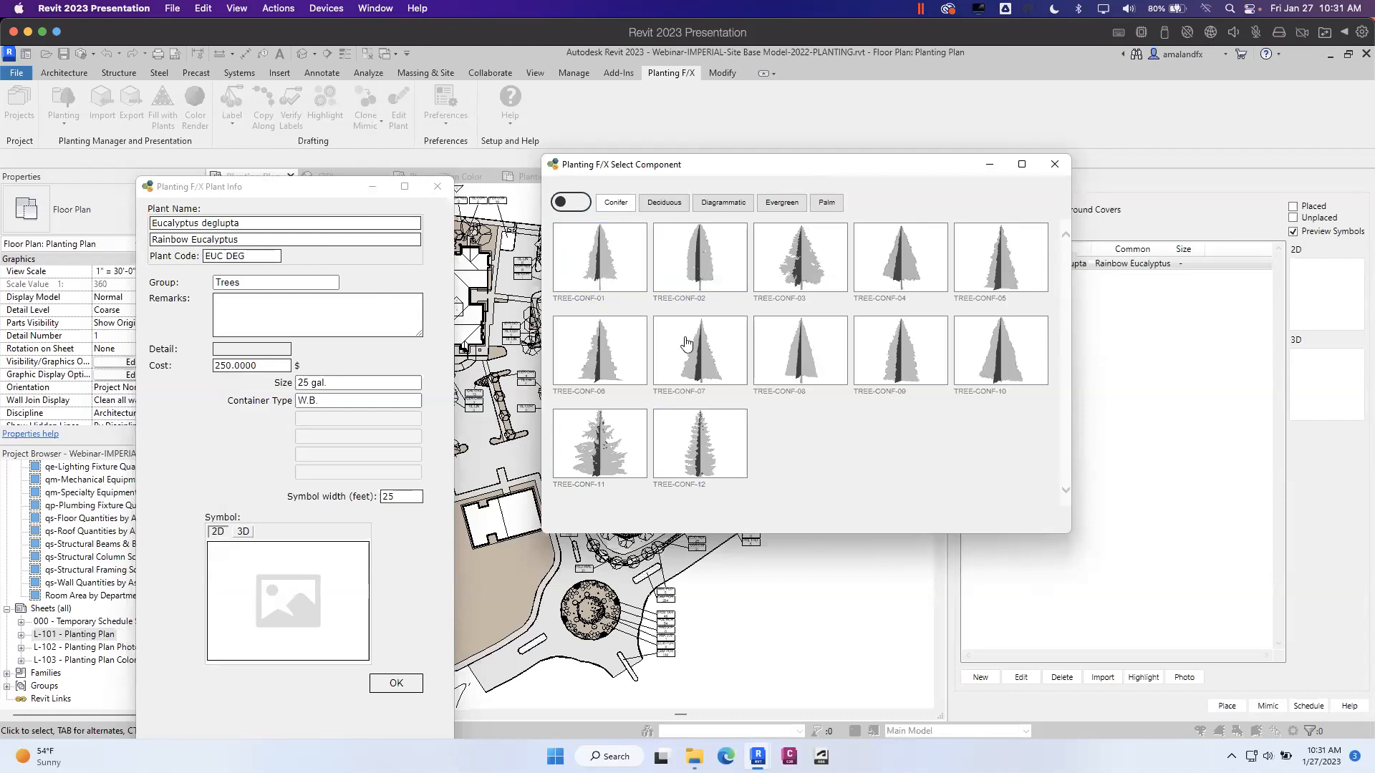
{"action": "left_click", "coordinate": [784, 206]}
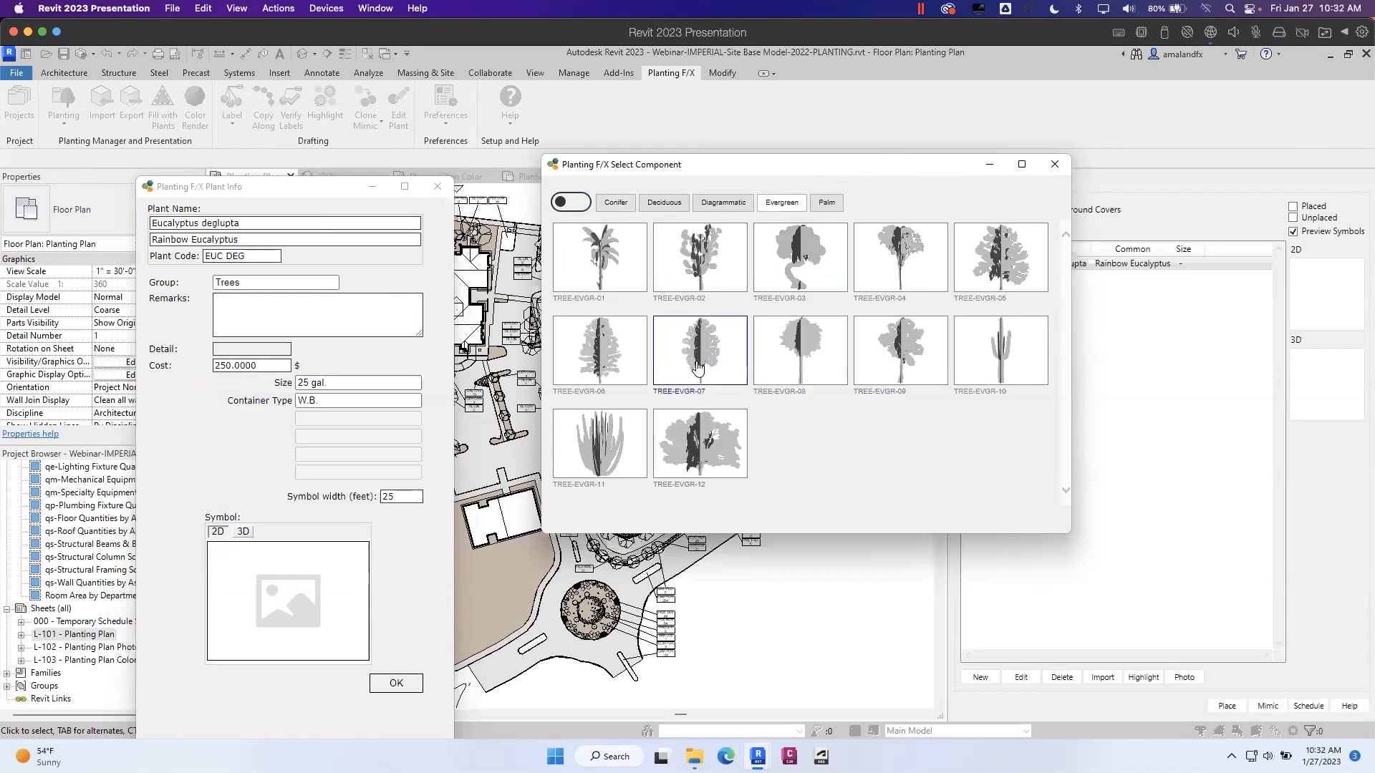
{"action": "double_click", "coordinate": [608, 357]}
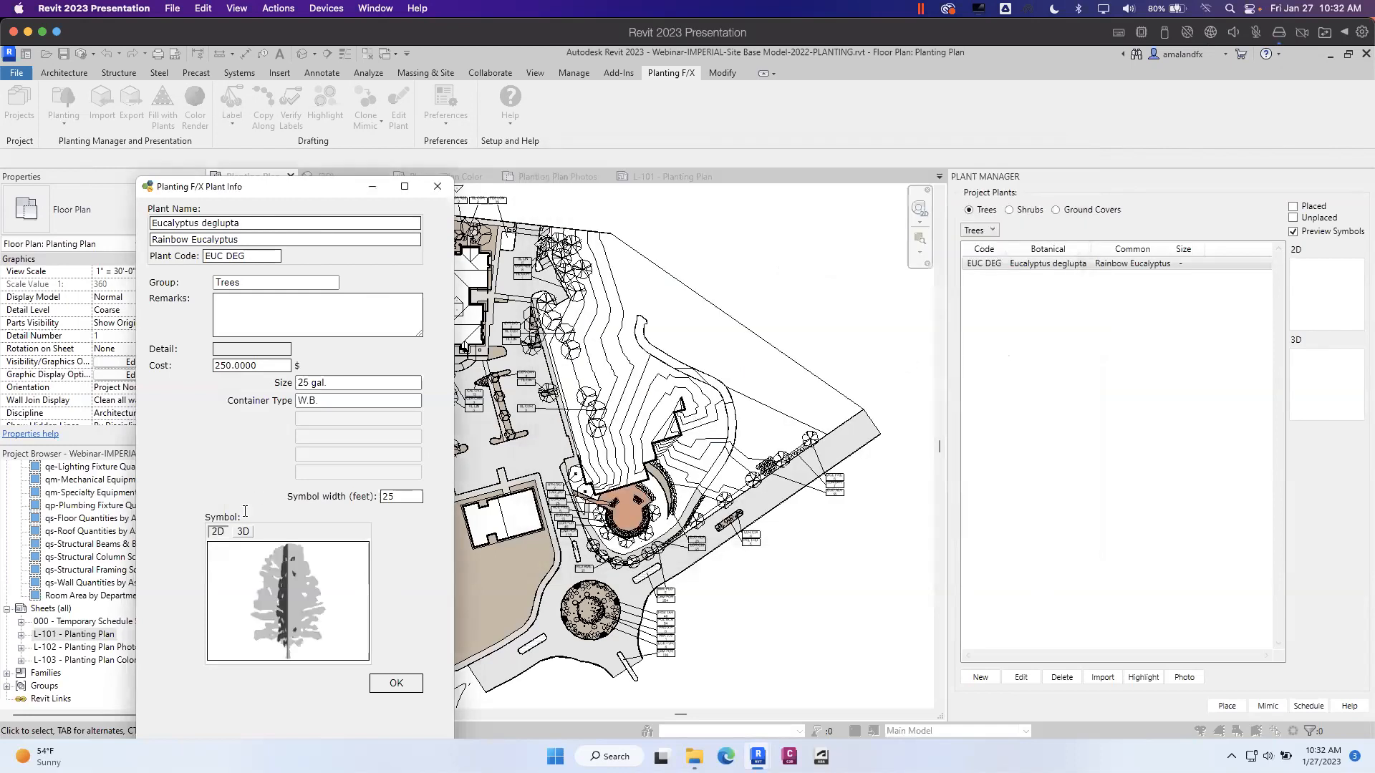
- Preview the tree's chosen symbol in 2D and 3D, and save the plant info
{"action": "left_click", "coordinate": [236, 536]}
{"action": "left_click", "coordinate": [219, 533]}
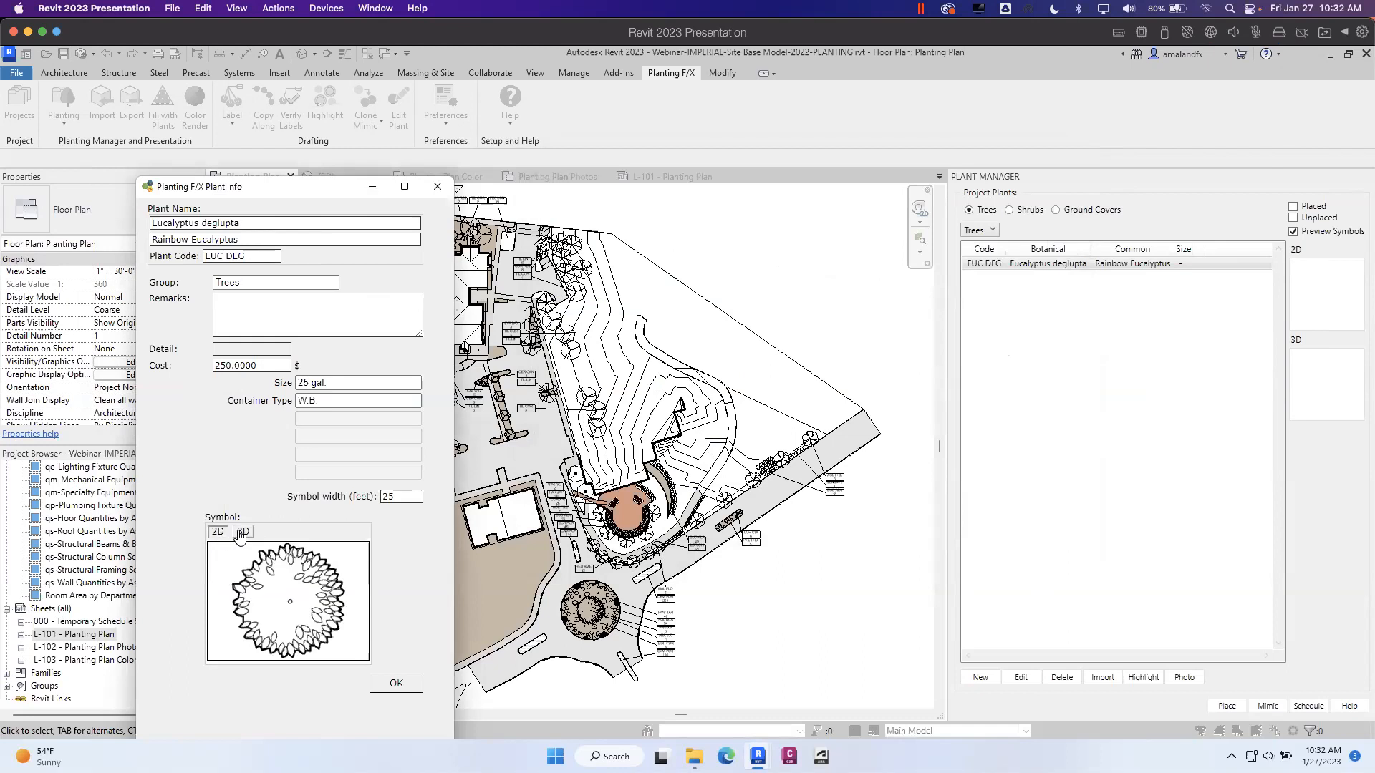
{"action": "left_click", "coordinate": [241, 533]}
{"action": "left_click", "coordinate": [218, 532]}
{"action": "left_click", "coordinate": [286, 304]}
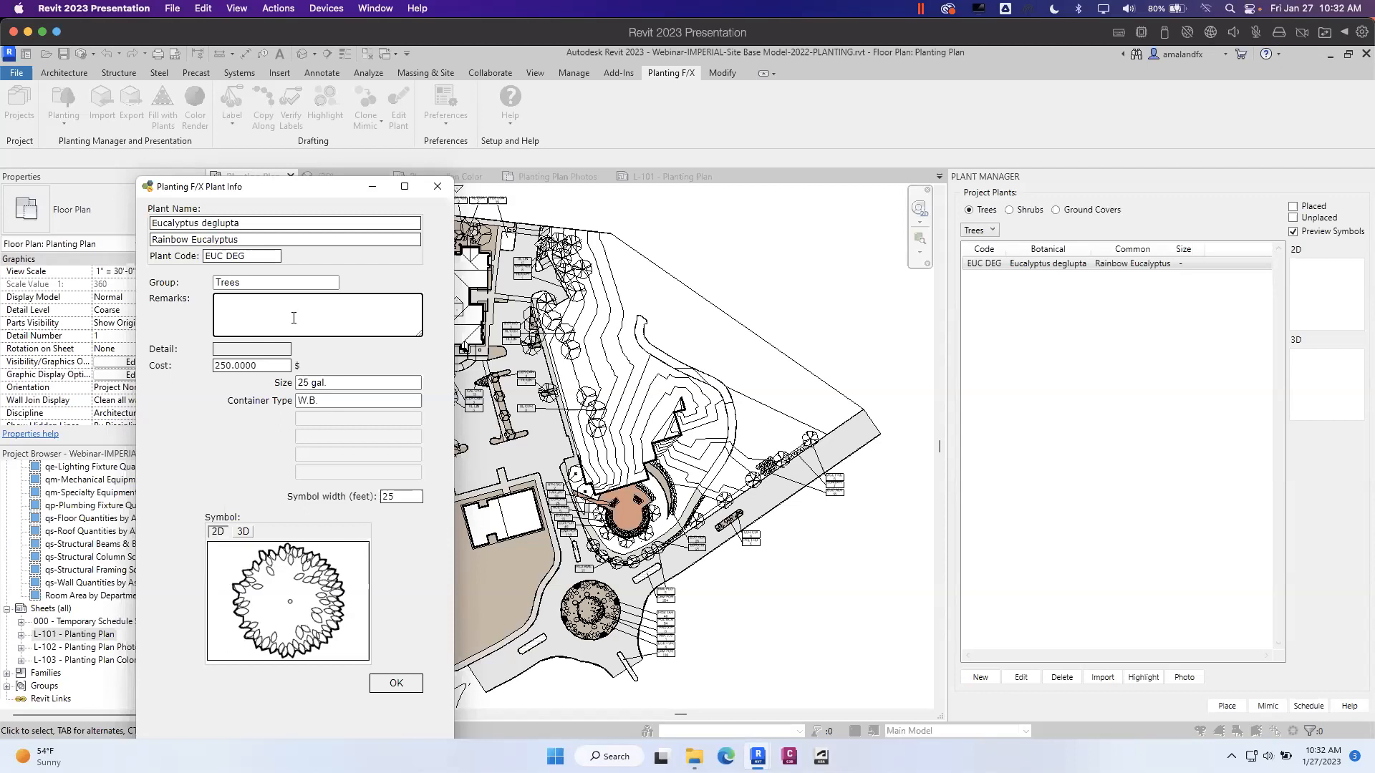
{"action": "left_click", "coordinate": [399, 684]}
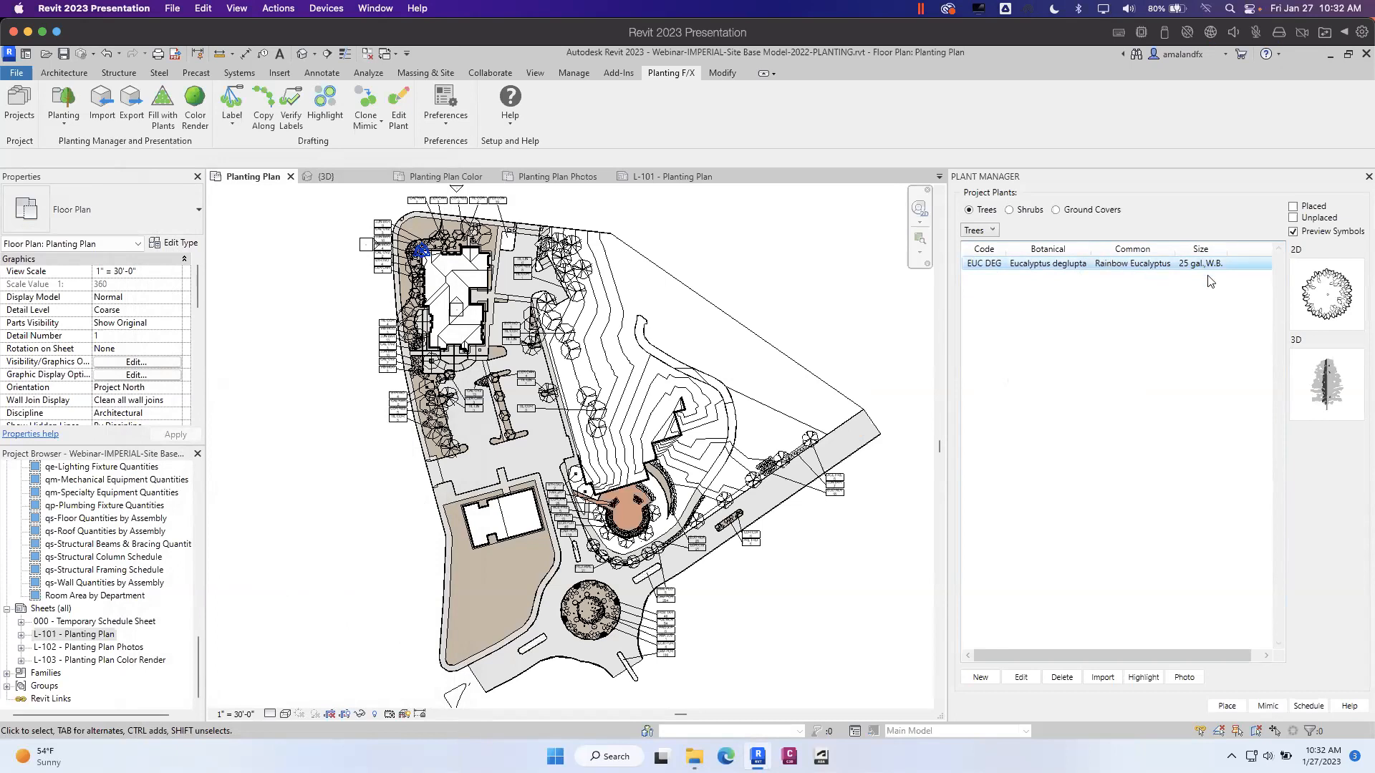
- Open the Planting F/X project ASLA-2022 and look through its trees in the Plant Manager
{"action": "left_click", "coordinate": [1368, 176]}
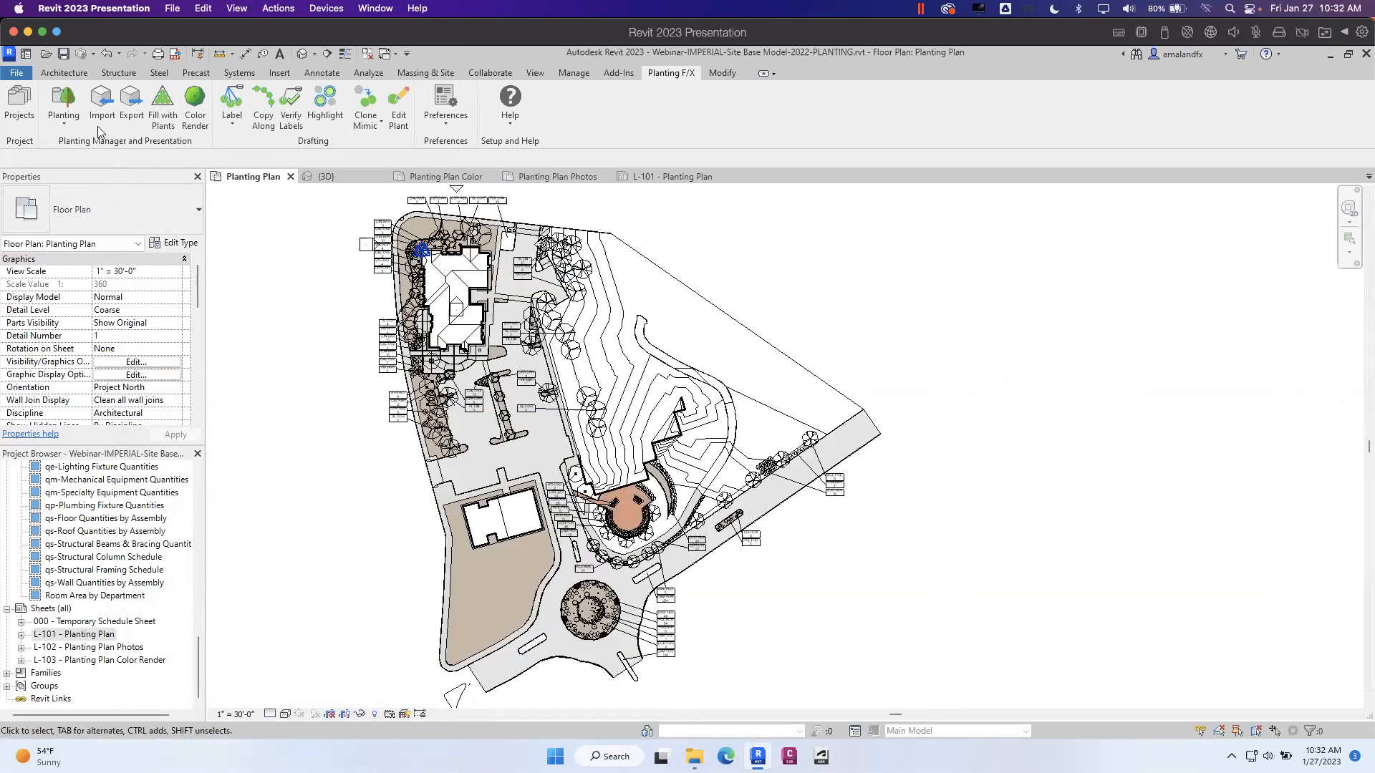
{"action": "left_click", "coordinate": [27, 106]}
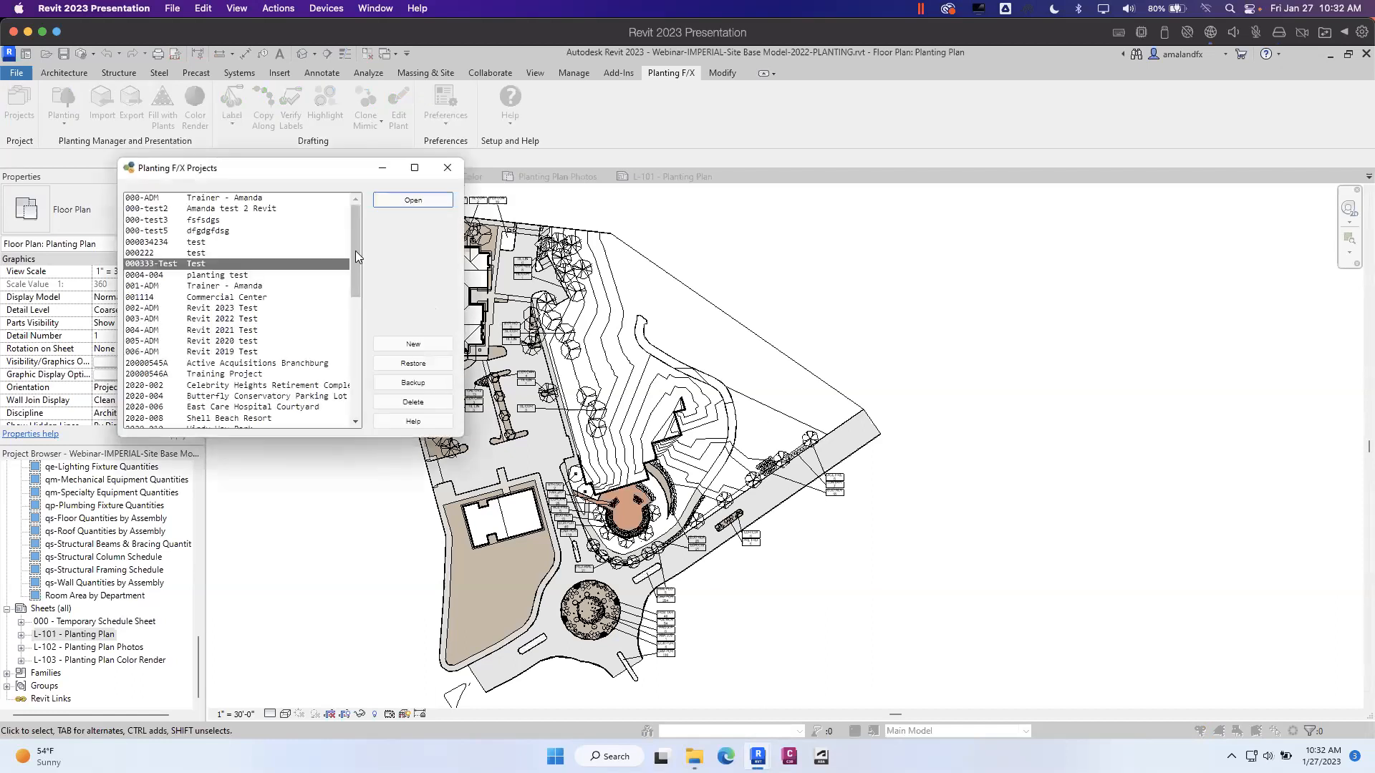
{"action": "scroll", "coordinate": [355, 358], "scroll_direction": "down", "scroll_amount": 7}
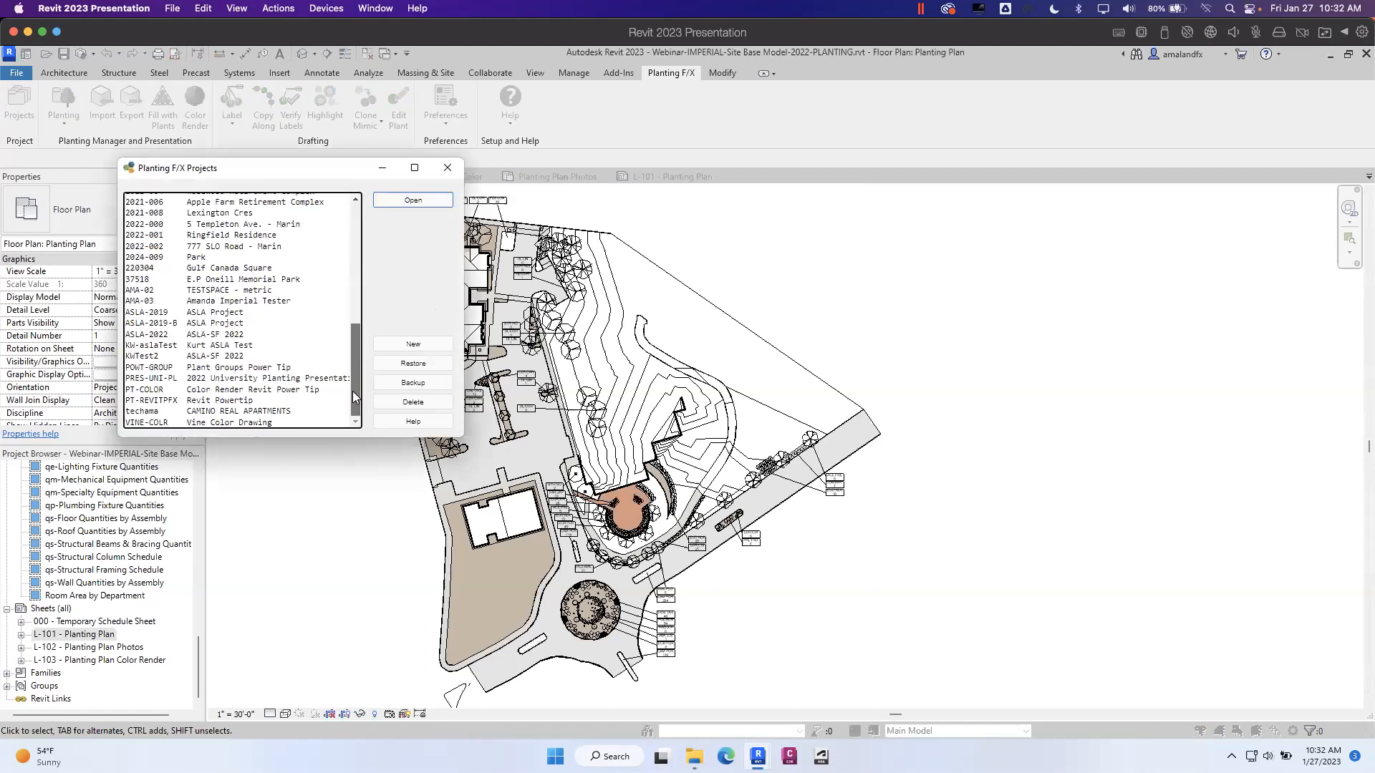
{"action": "left_click", "coordinate": [151, 334]}
{"action": "left_click", "coordinate": [433, 201]}
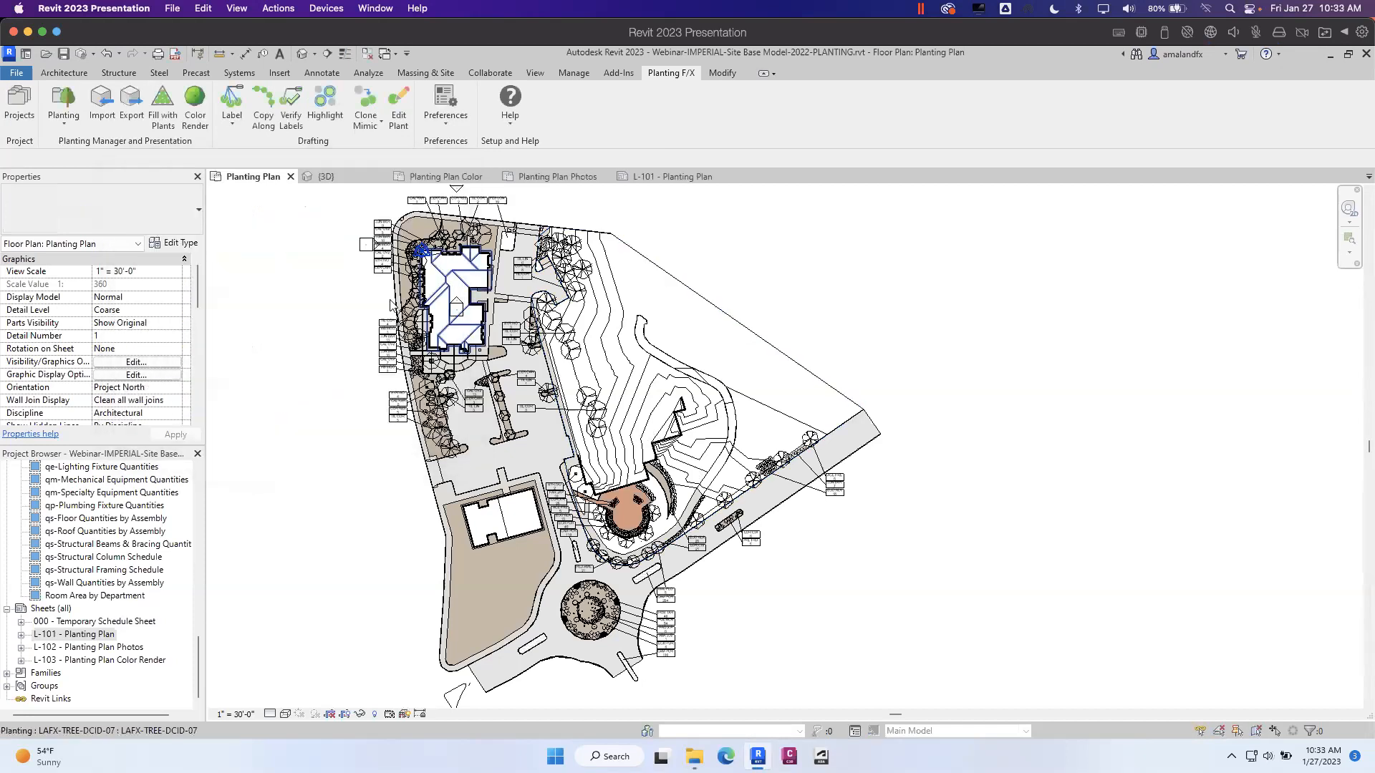
{"action": "left_click", "coordinate": [63, 100]}
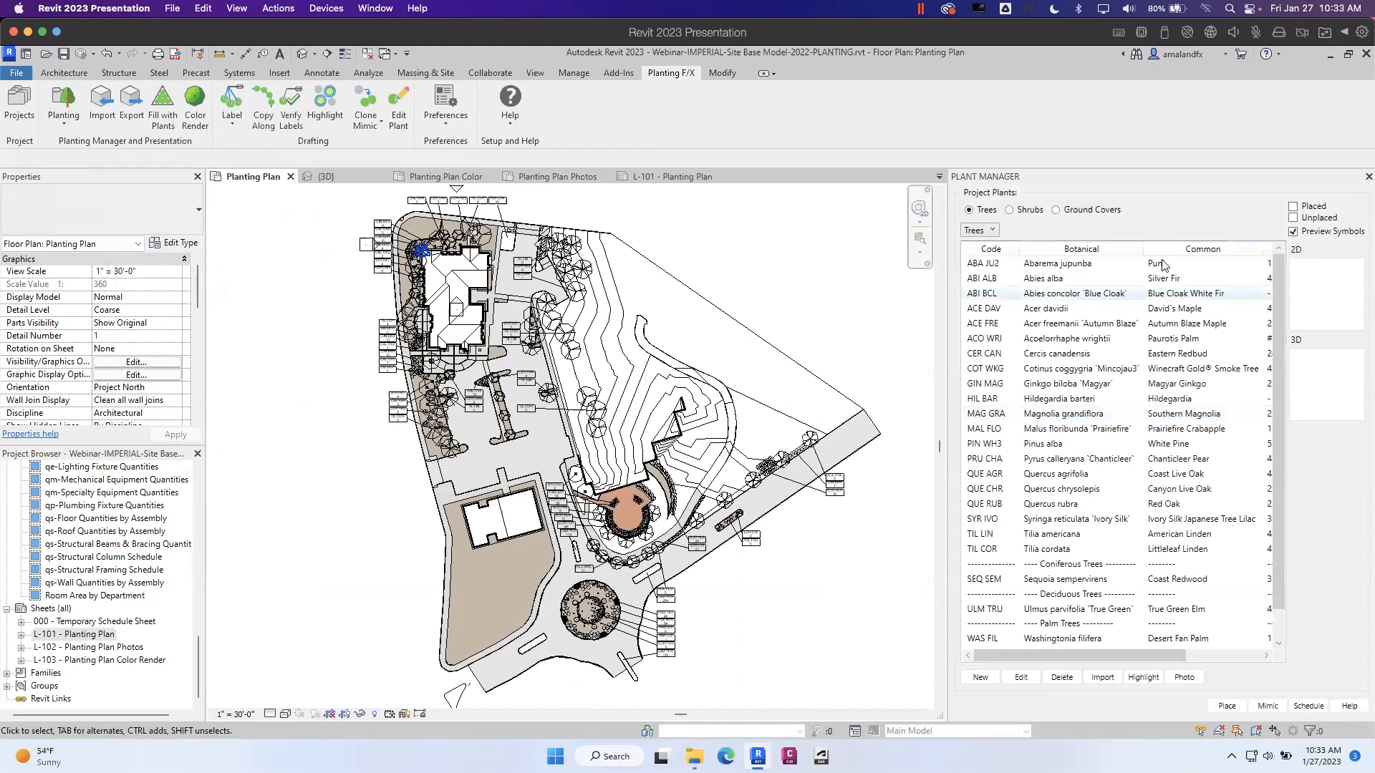
{"action": "scroll", "coordinate": [1282, 464], "scroll_direction": "down", "scroll_amount": 3}
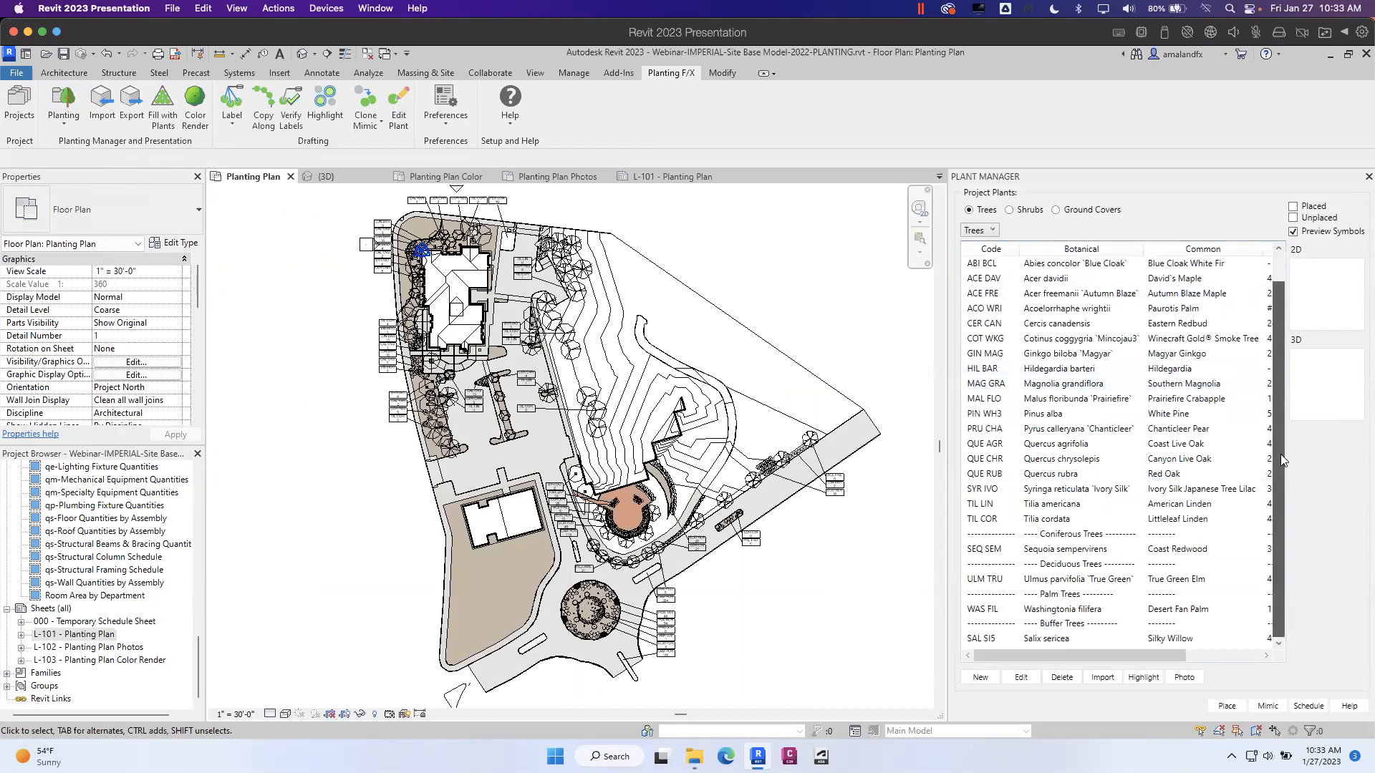
{"action": "scroll", "coordinate": [1280, 387], "scroll_direction": "up", "scroll_amount": 2}
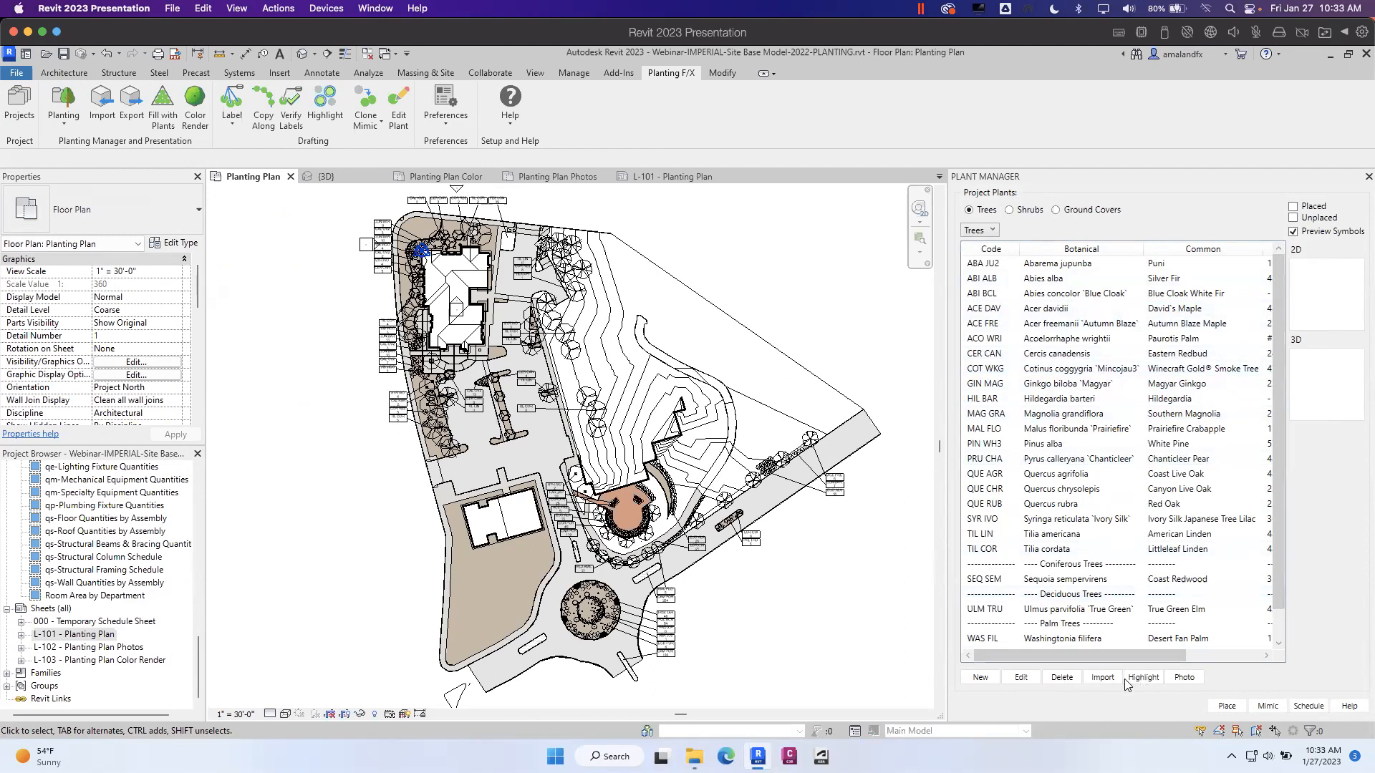
- Import Eucalyptus deglupta from project 000333-Test into the current project's tree list
{"action": "left_click", "coordinate": [1103, 678]}
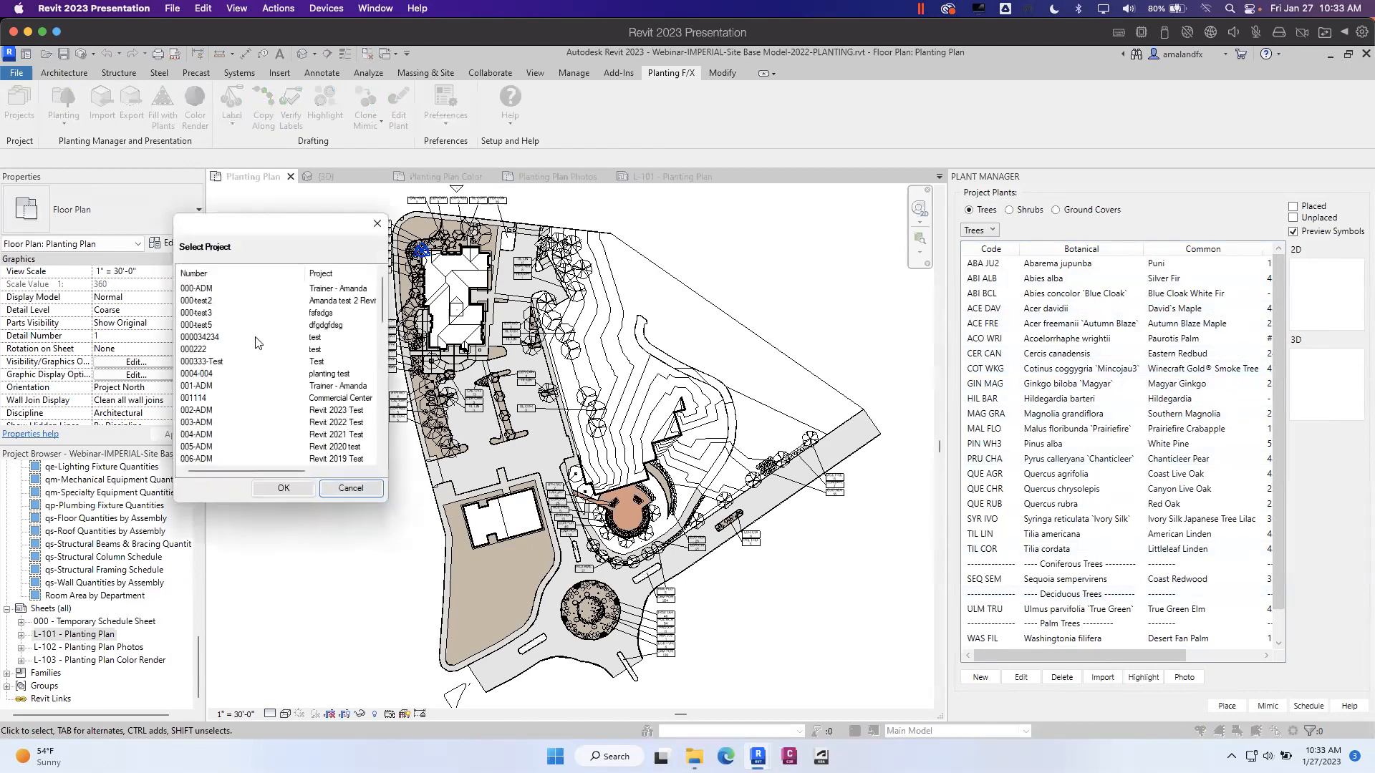
{"action": "left_click", "coordinate": [208, 363]}
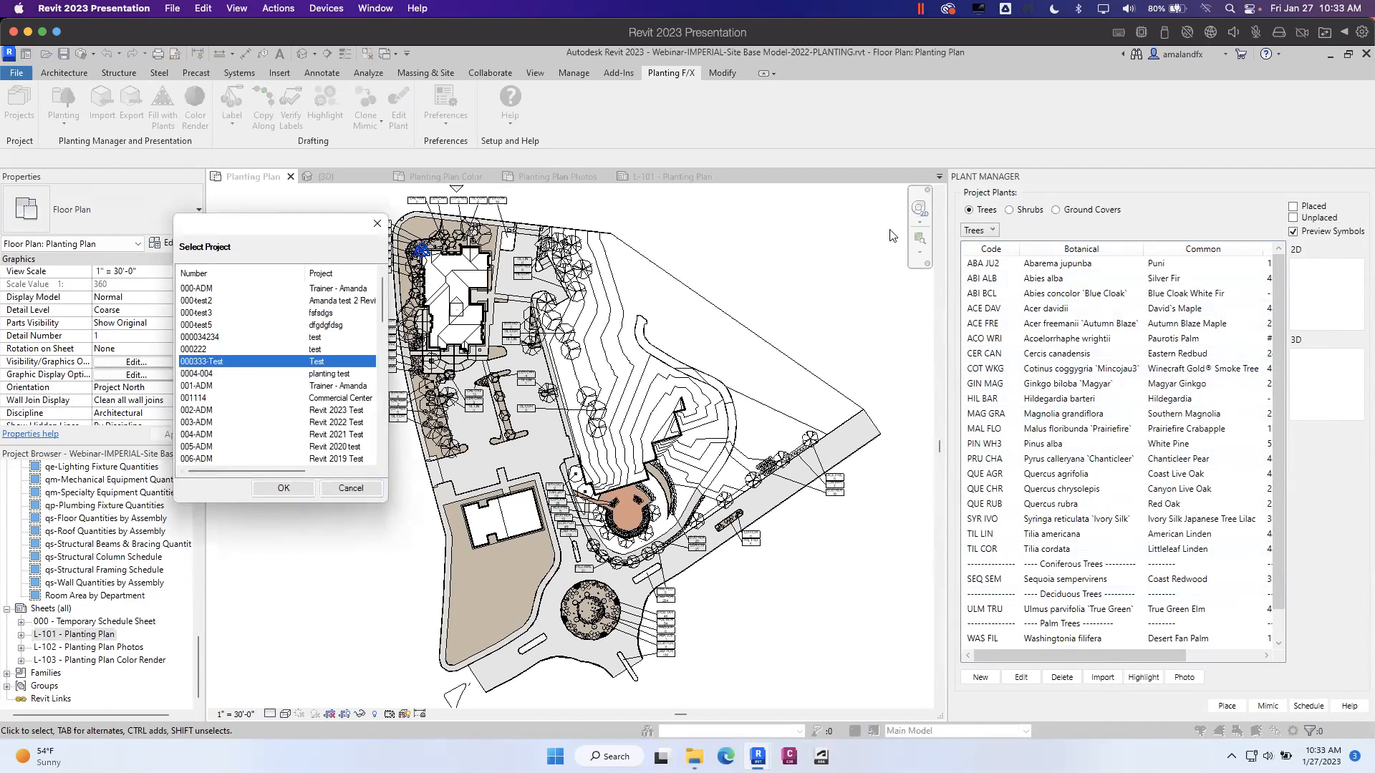
{"action": "left_click", "coordinate": [285, 489]}
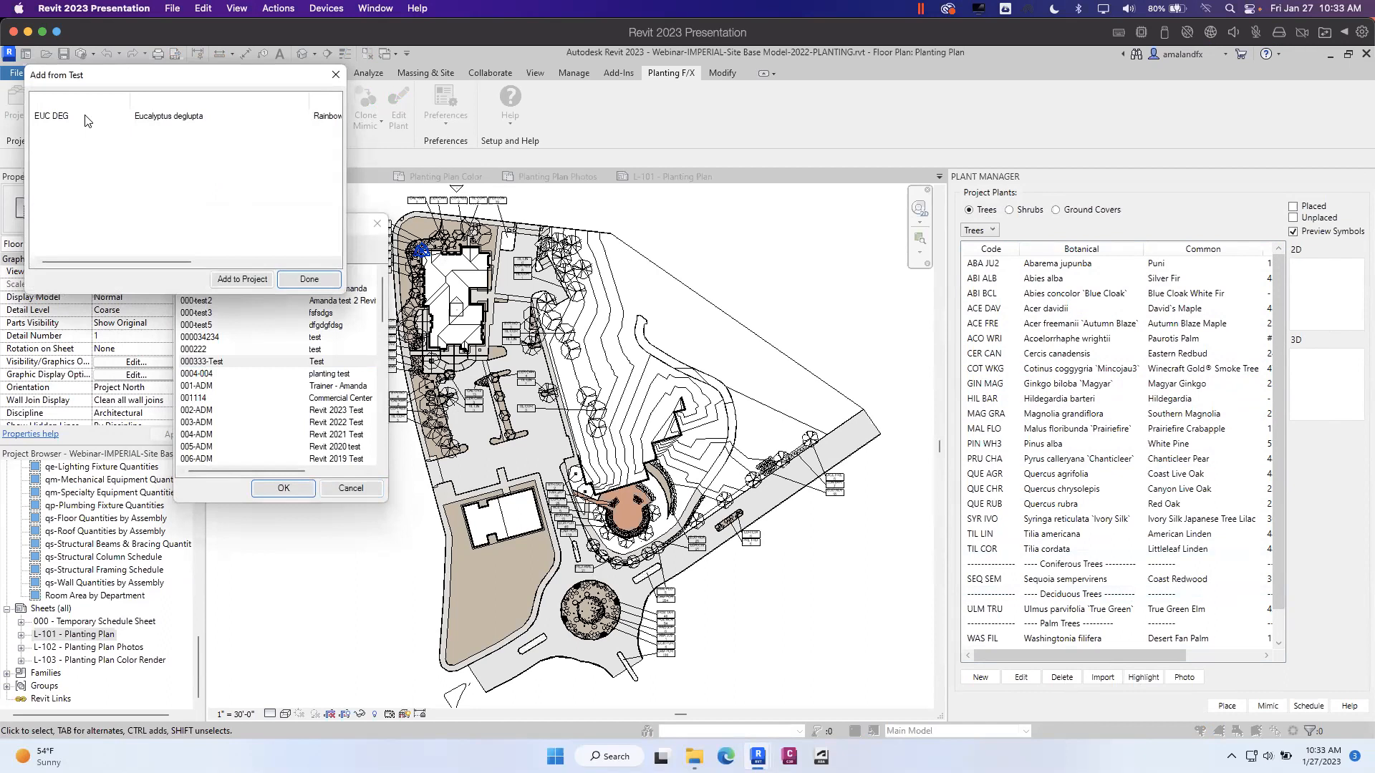
{"action": "left_click", "coordinate": [84, 117]}
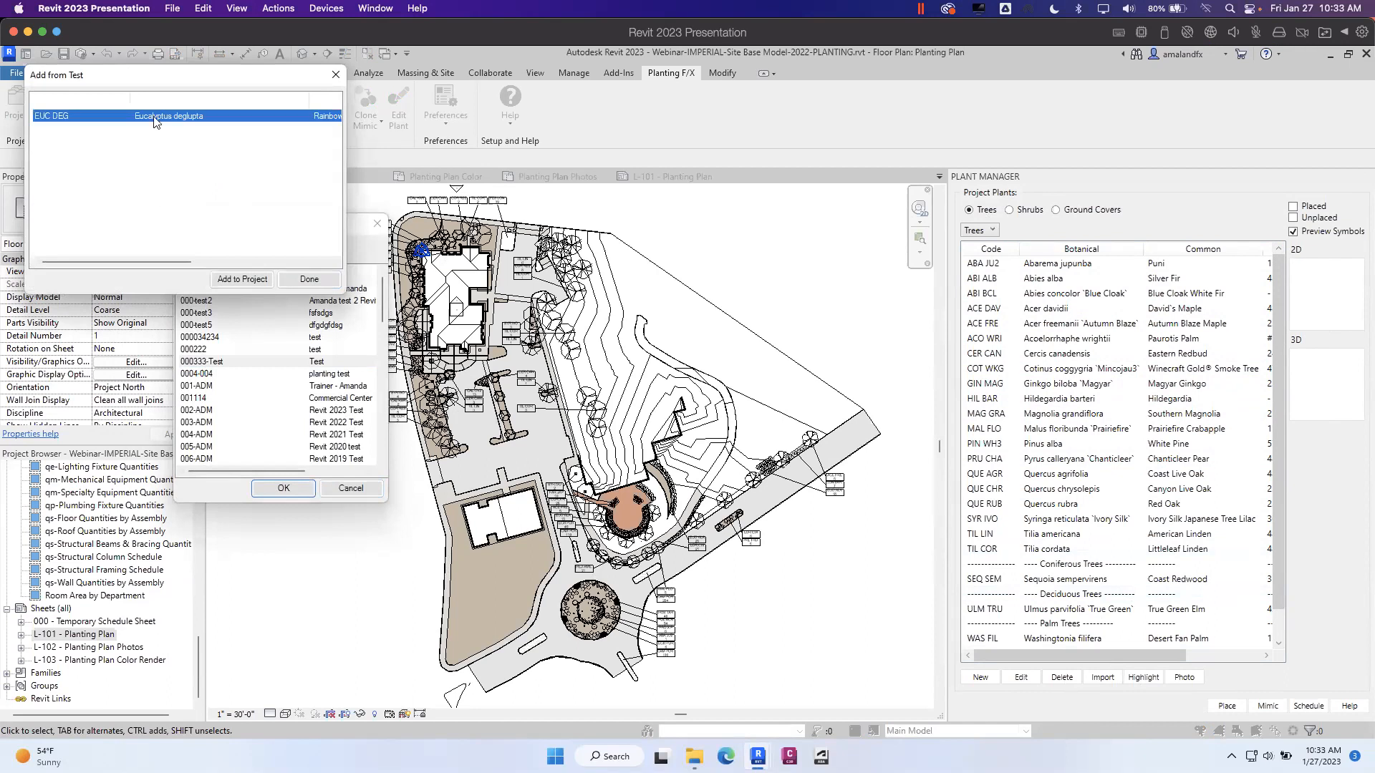
{"action": "left_click", "coordinate": [236, 281]}
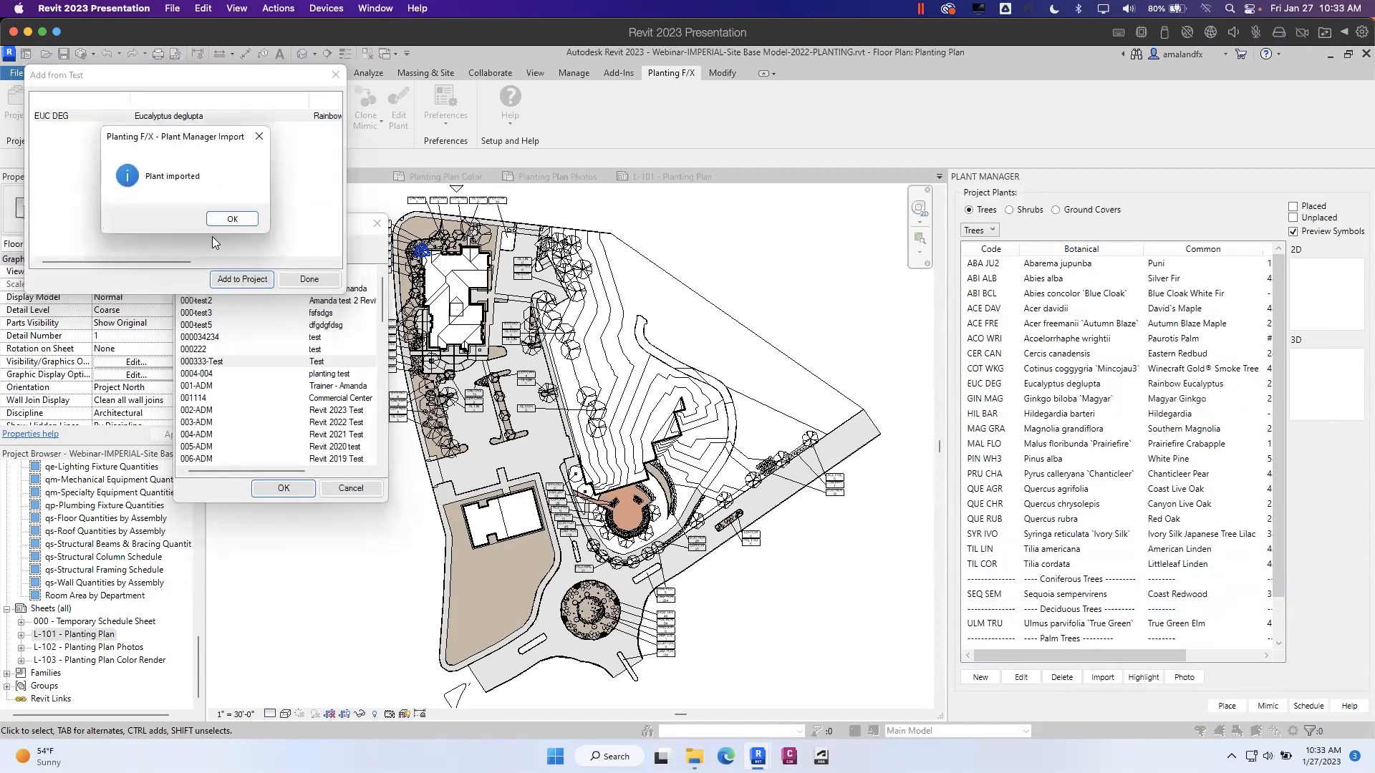
{"action": "left_click", "coordinate": [232, 219]}
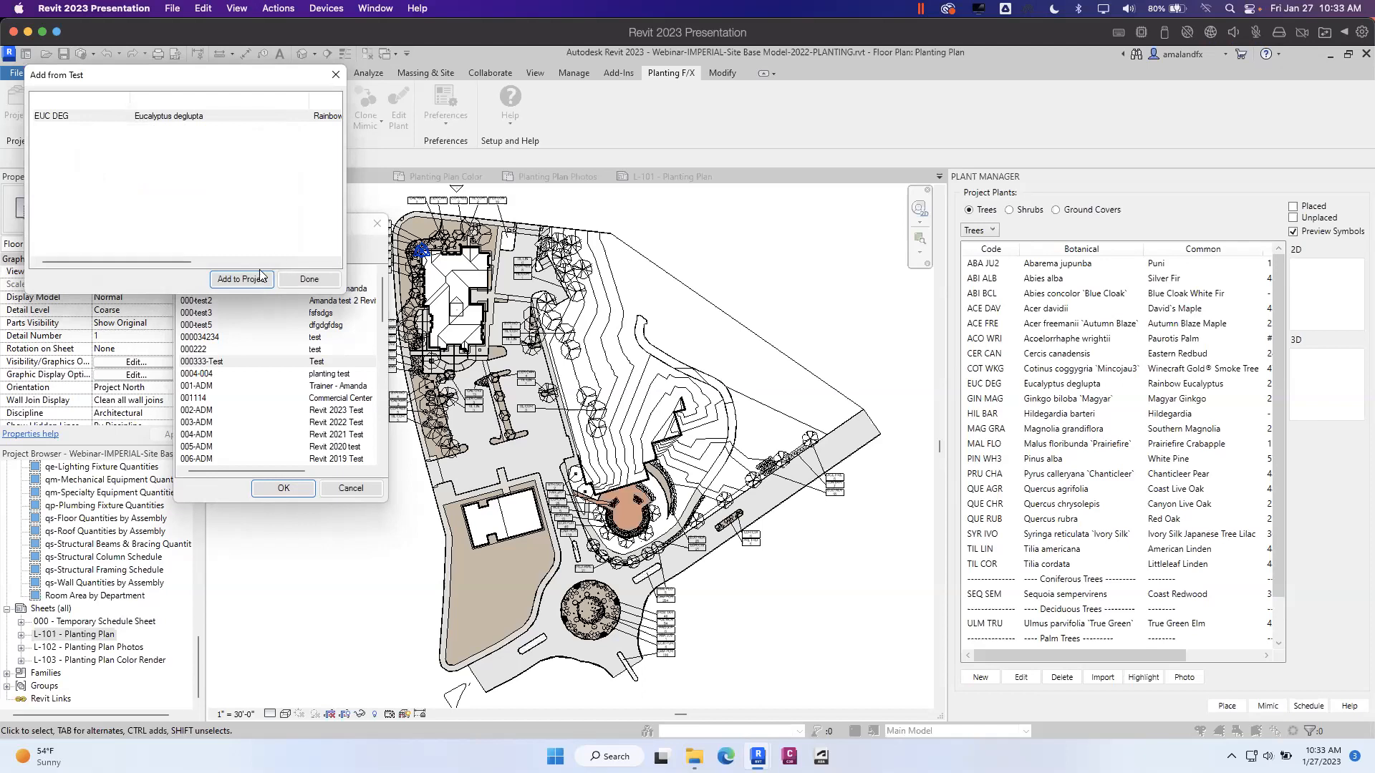
{"action": "left_click", "coordinate": [316, 282]}
{"action": "left_click", "coordinate": [353, 491]}
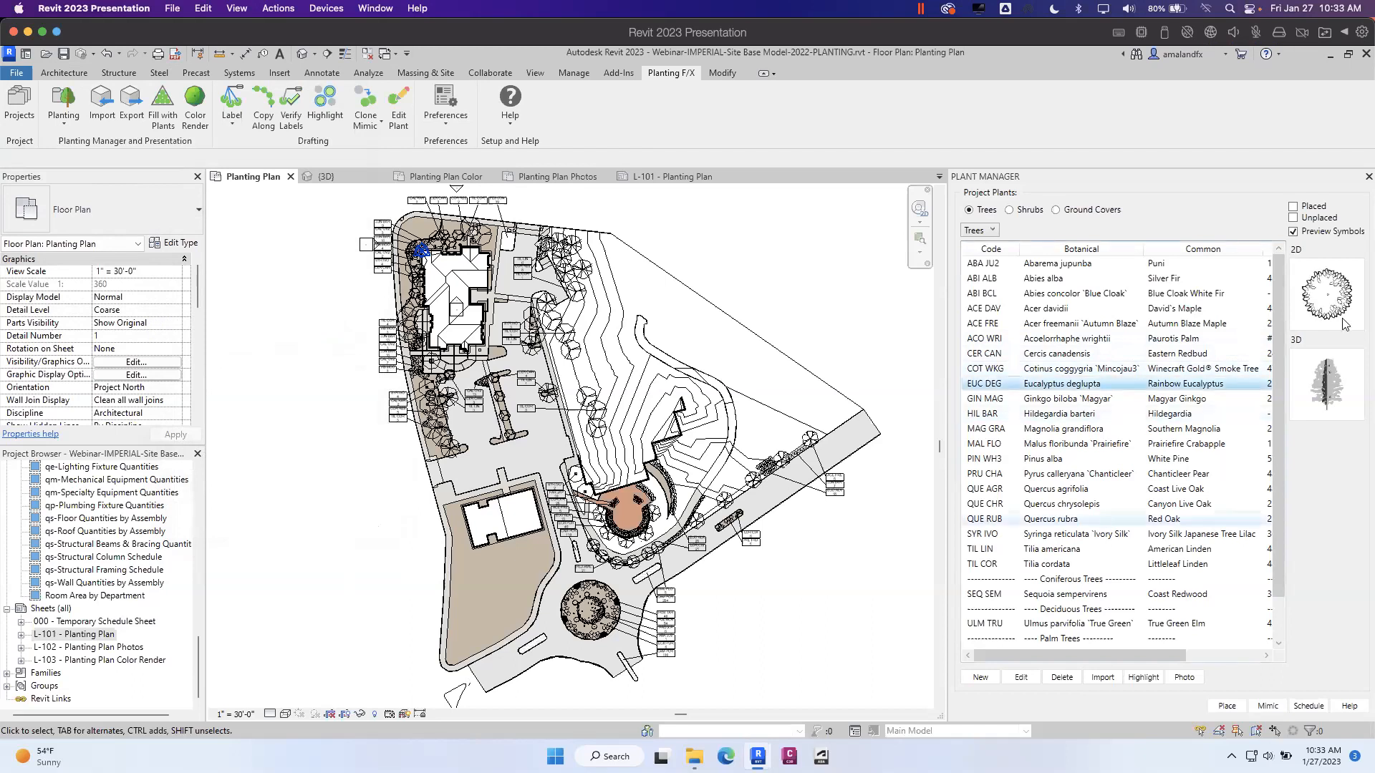
- Check the plant info of the imported Eucalyptus deglupta and place three of these trees in the open bed below the lower building
{"action": "left_click", "coordinate": [1018, 675]}
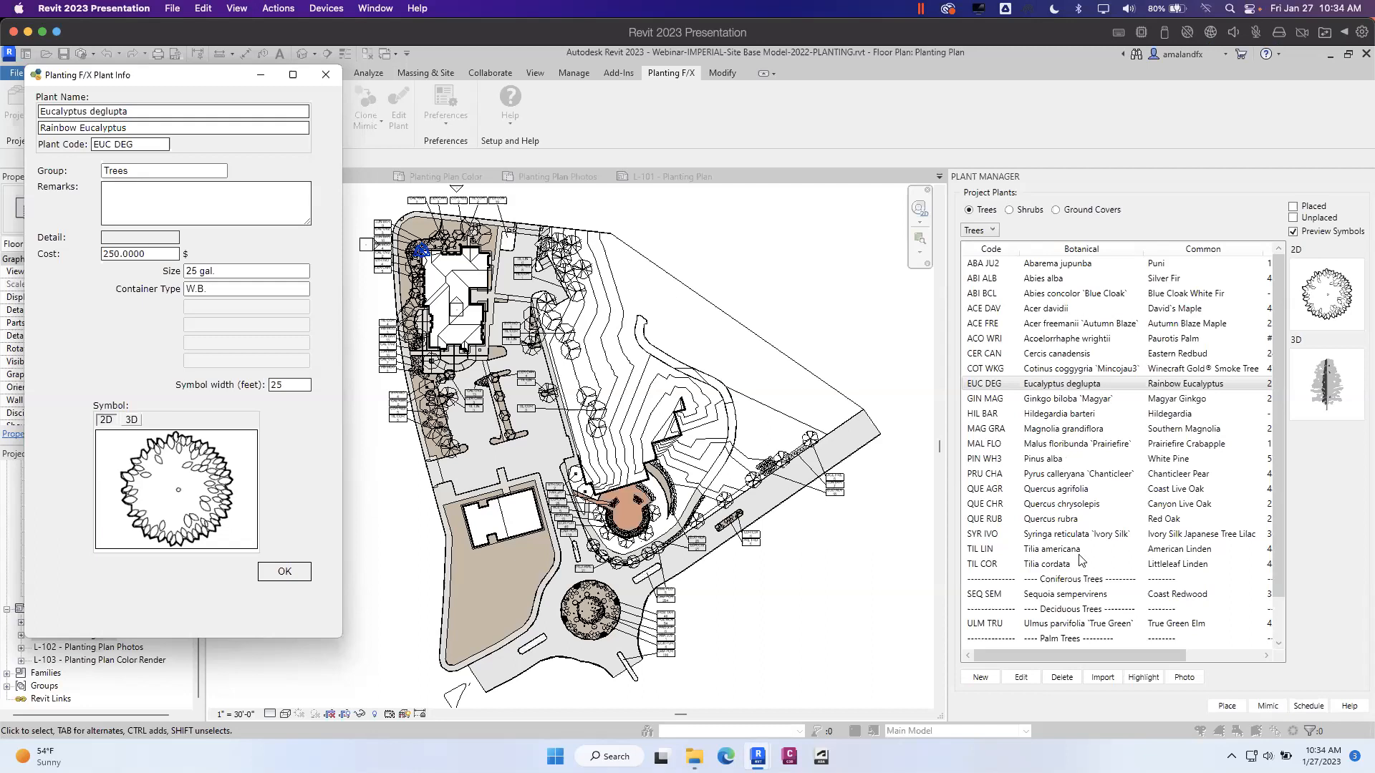
{"action": "left_click", "coordinate": [326, 74]}
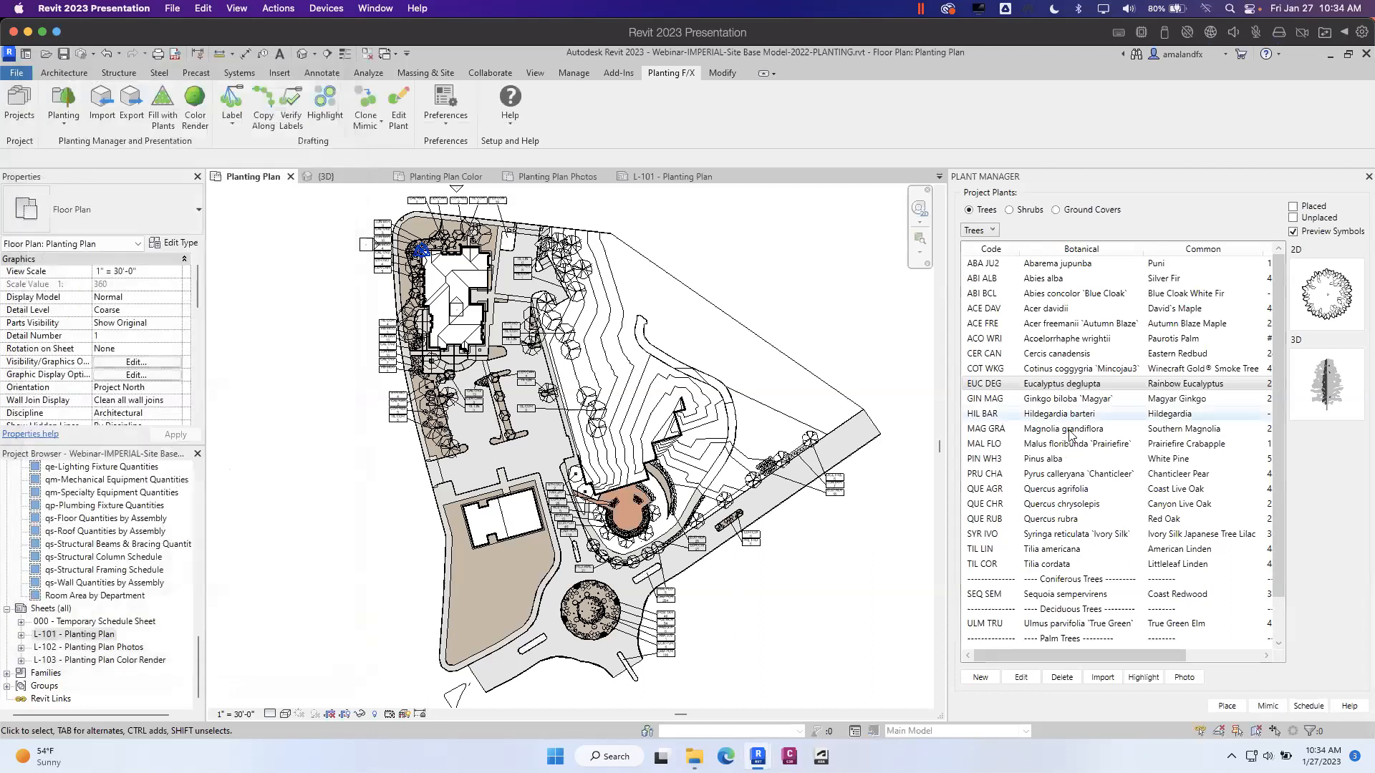
{"action": "left_click", "coordinate": [1228, 706]}
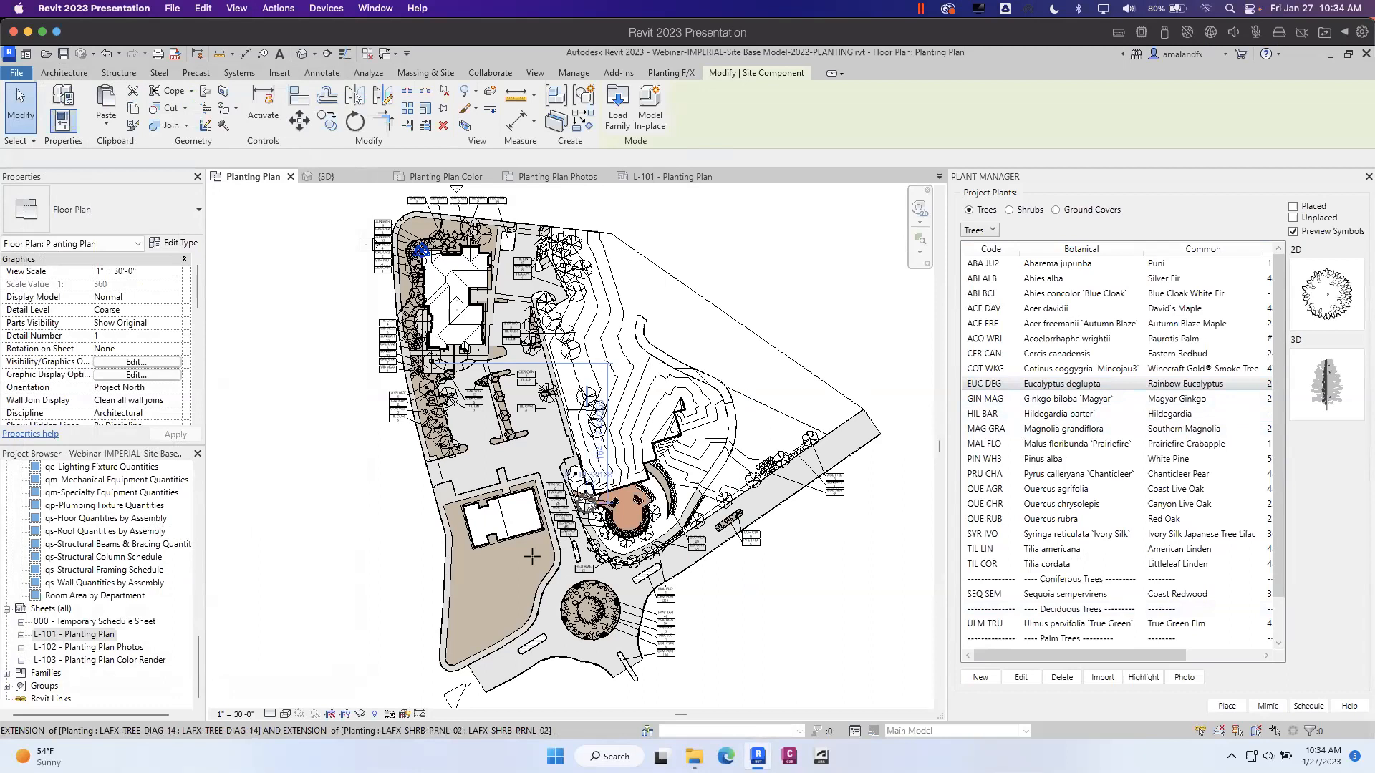
{"action": "scroll", "coordinate": [532, 556], "scroll_direction": "up", "scroll_amount": 2}
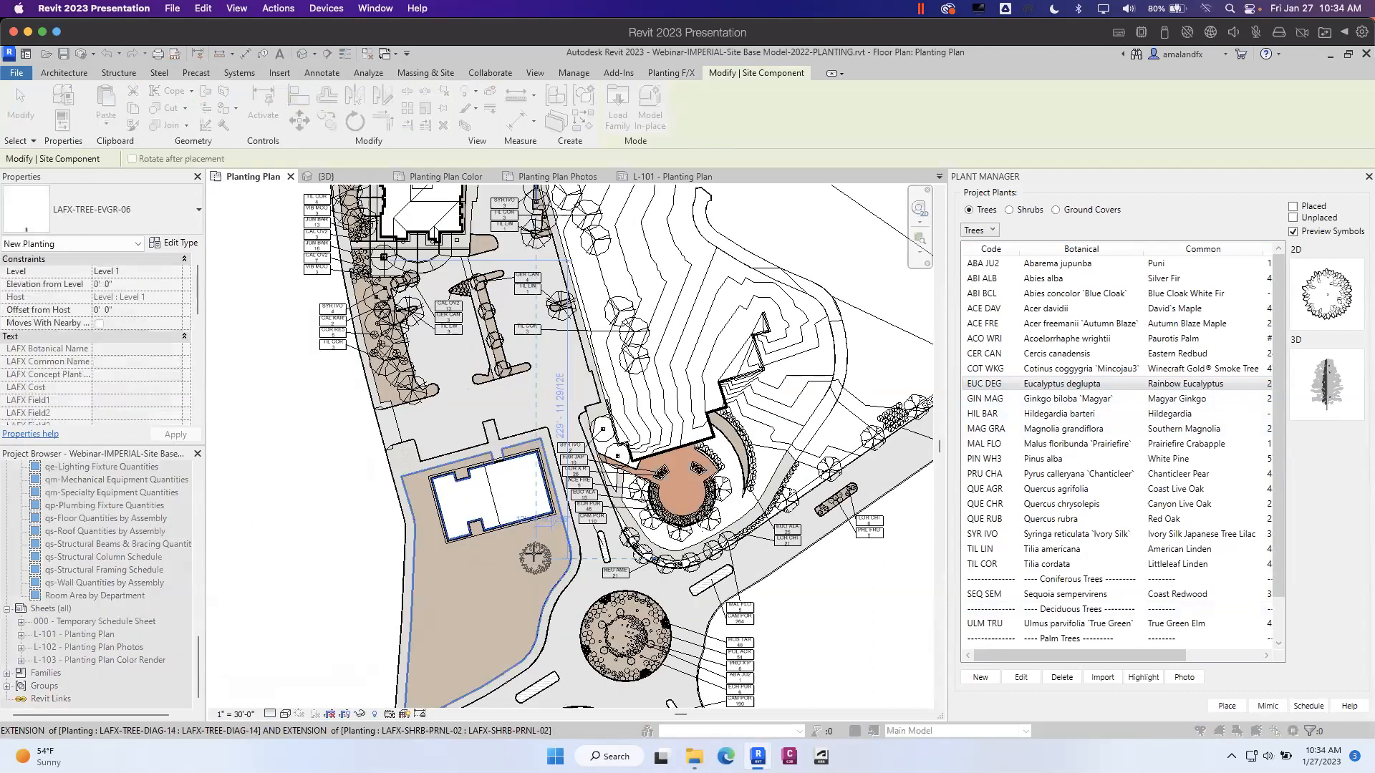
{"action": "left_click", "coordinate": [489, 606]}
{"action": "left_click", "coordinate": [435, 565]}
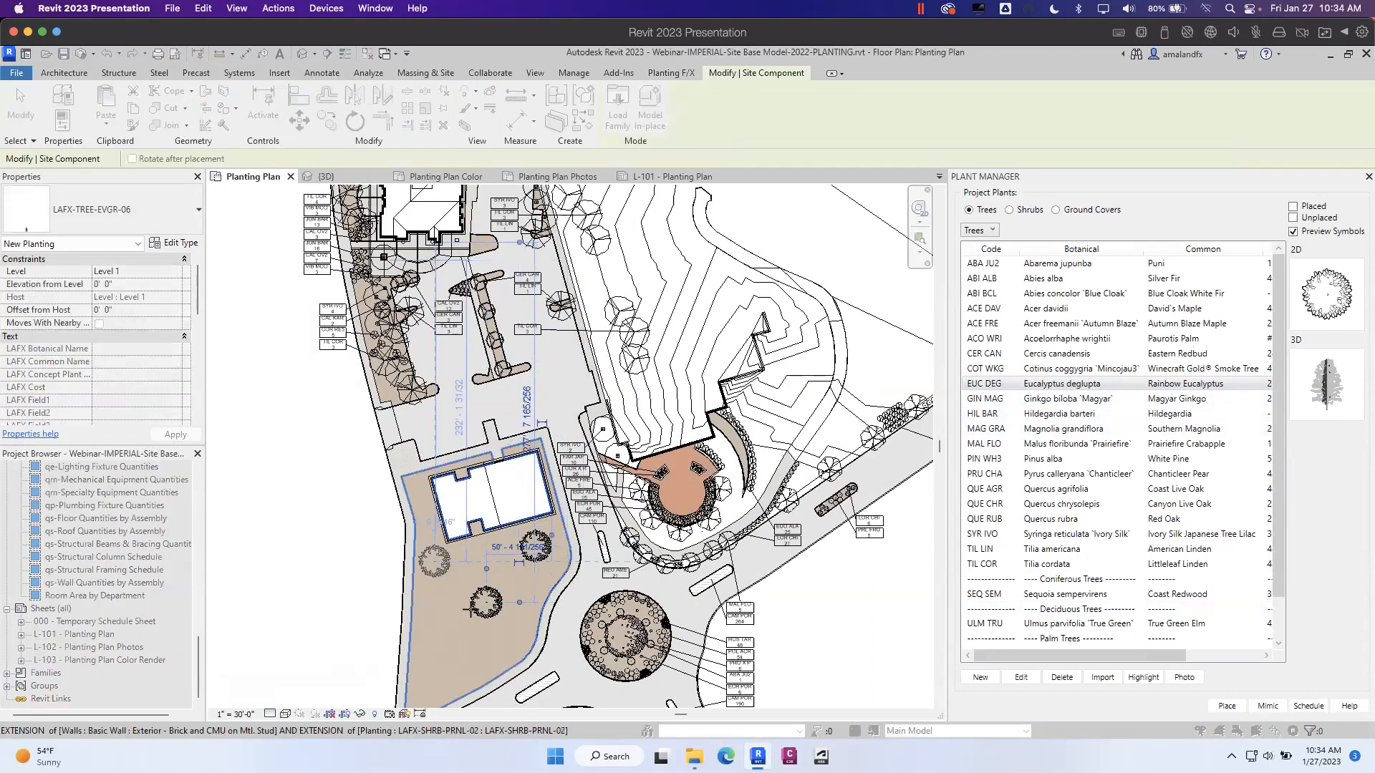
{"action": "key", "text": "Escape"}
{"action": "key", "text": "Escape"}
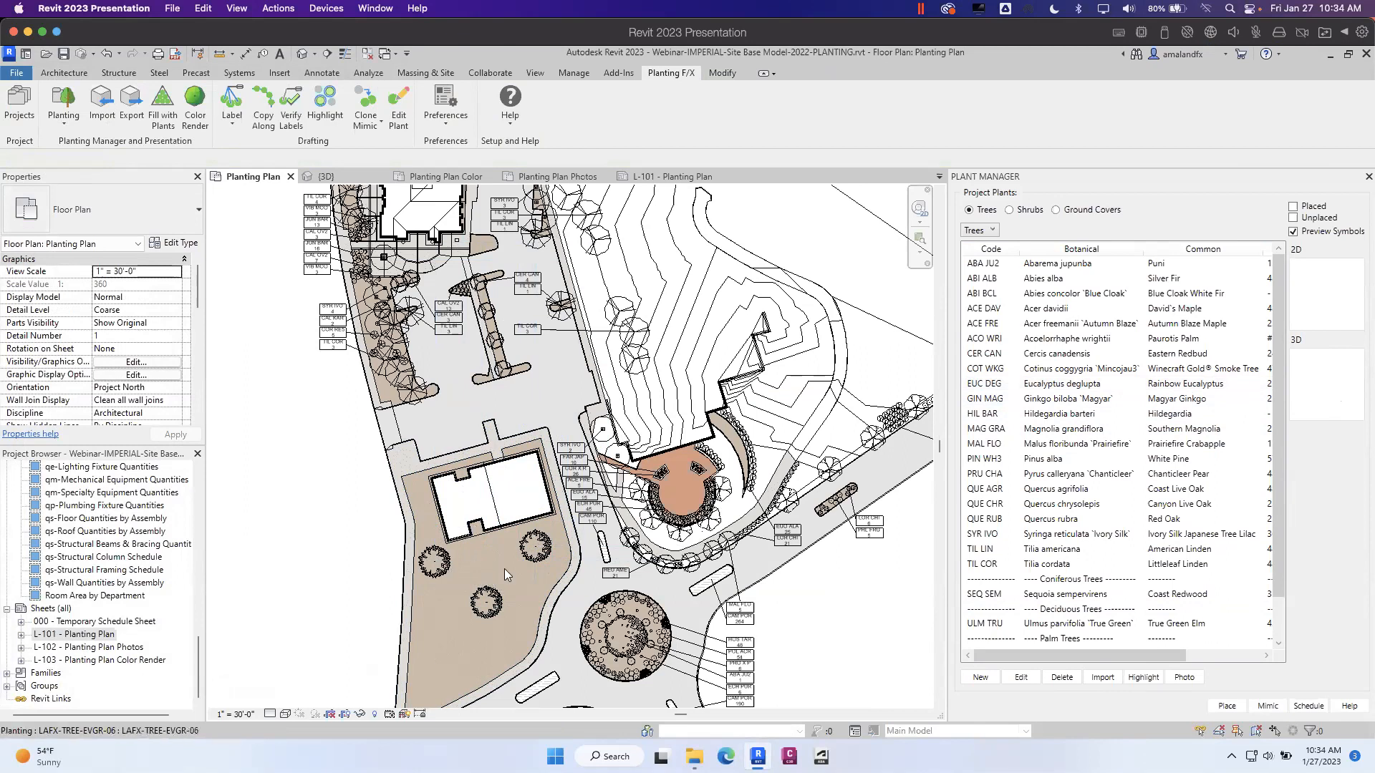
- Examine the newly placed eucalyptus trees in the 3D view and return to the Planting Plan
{"action": "left_click", "coordinate": [345, 178]}
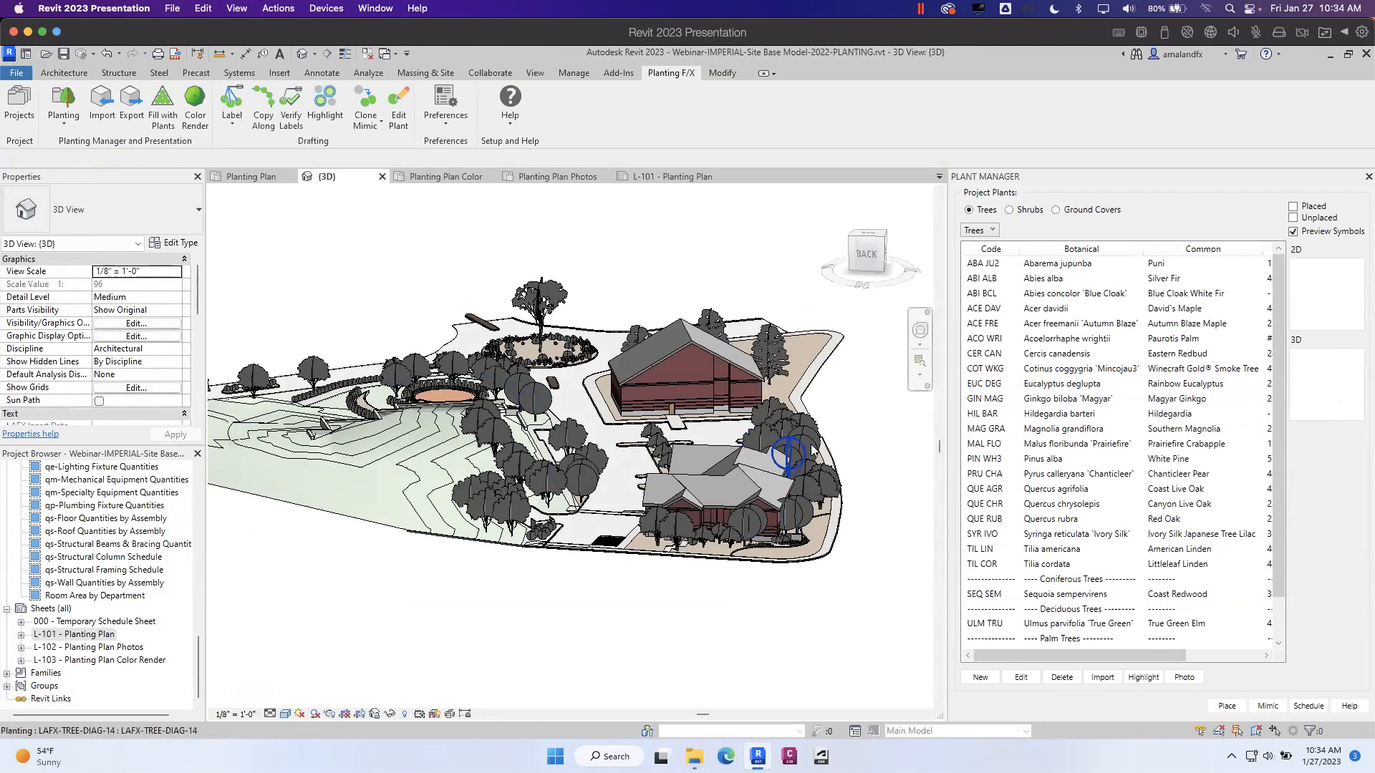
{"action": "middle_click_drag", "start_coordinate": [817, 462], "coordinate": [430, 504], "text": "shift"}
{"action": "scroll", "coordinate": [429, 504], "scroll_direction": "up", "scroll_amount": 6}
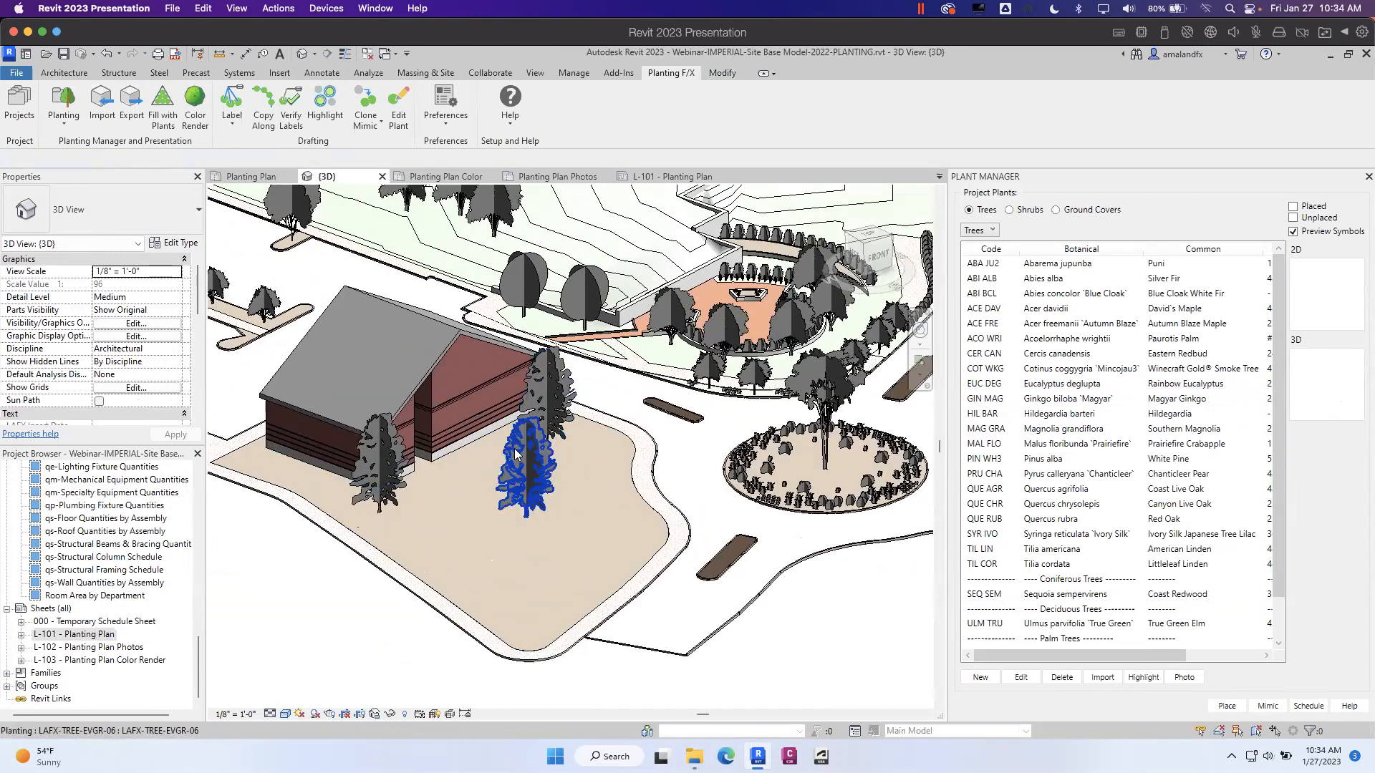
{"action": "scroll", "coordinate": [517, 473], "scroll_direction": "down", "scroll_amount": 4}
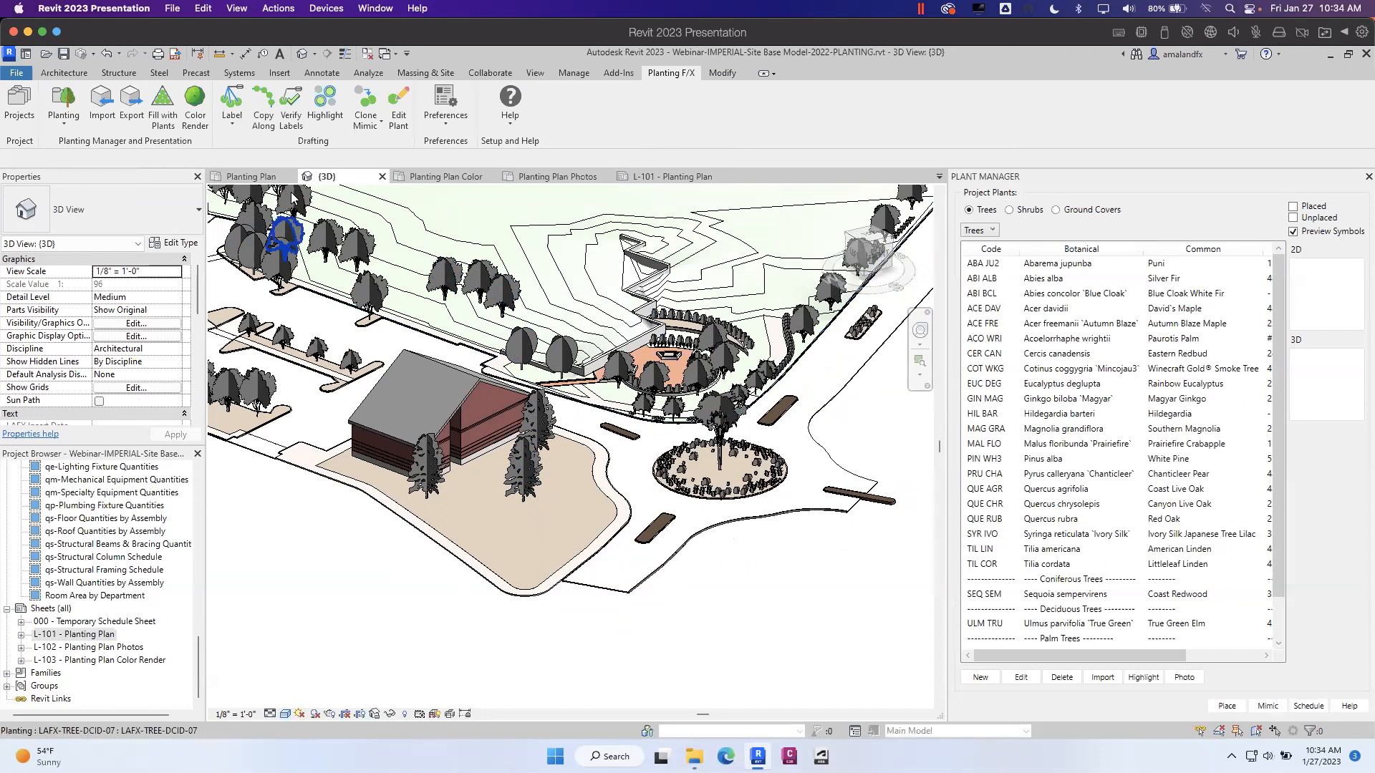
{"action": "left_click", "coordinate": [258, 179]}
{"action": "middle_click_drag", "start_coordinate": [684, 368], "coordinate": [606, 469]}
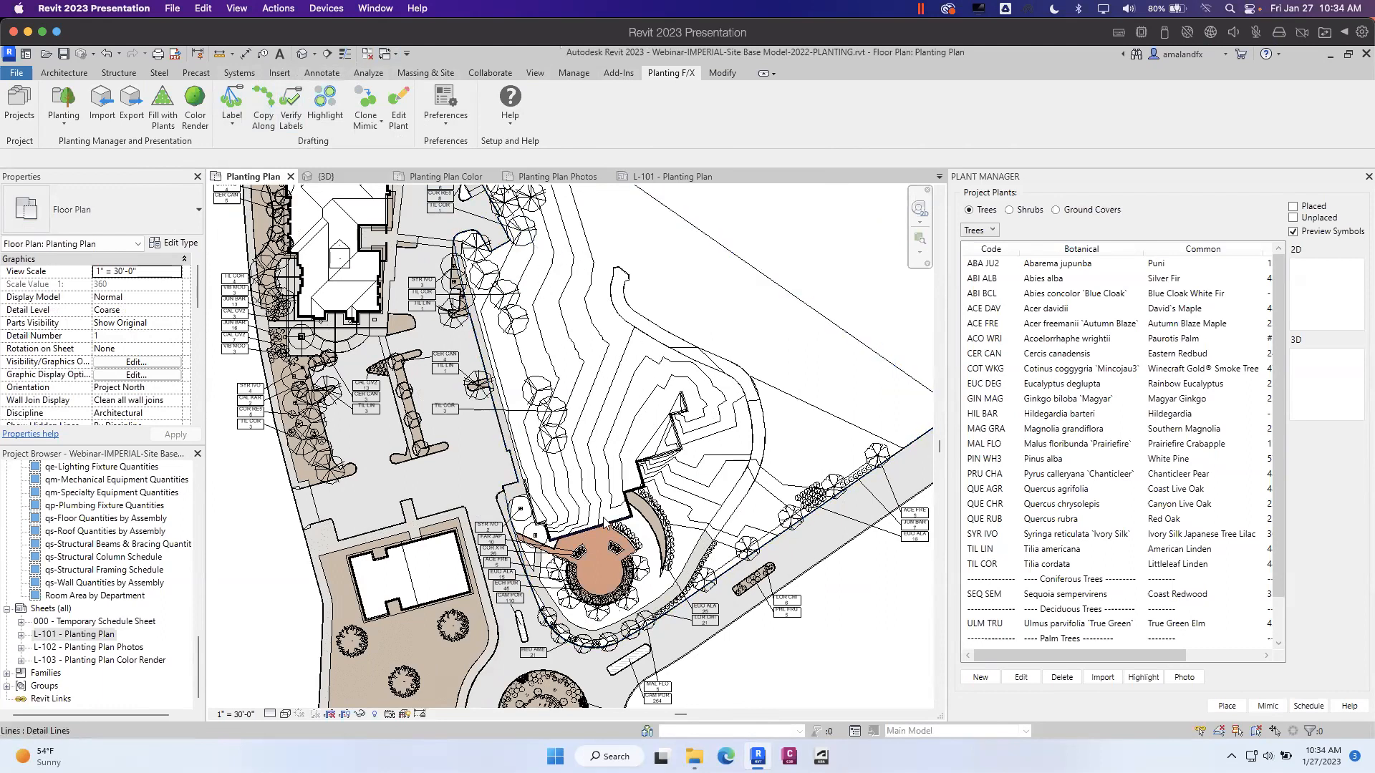
{"action": "left_click", "coordinate": [335, 76]}
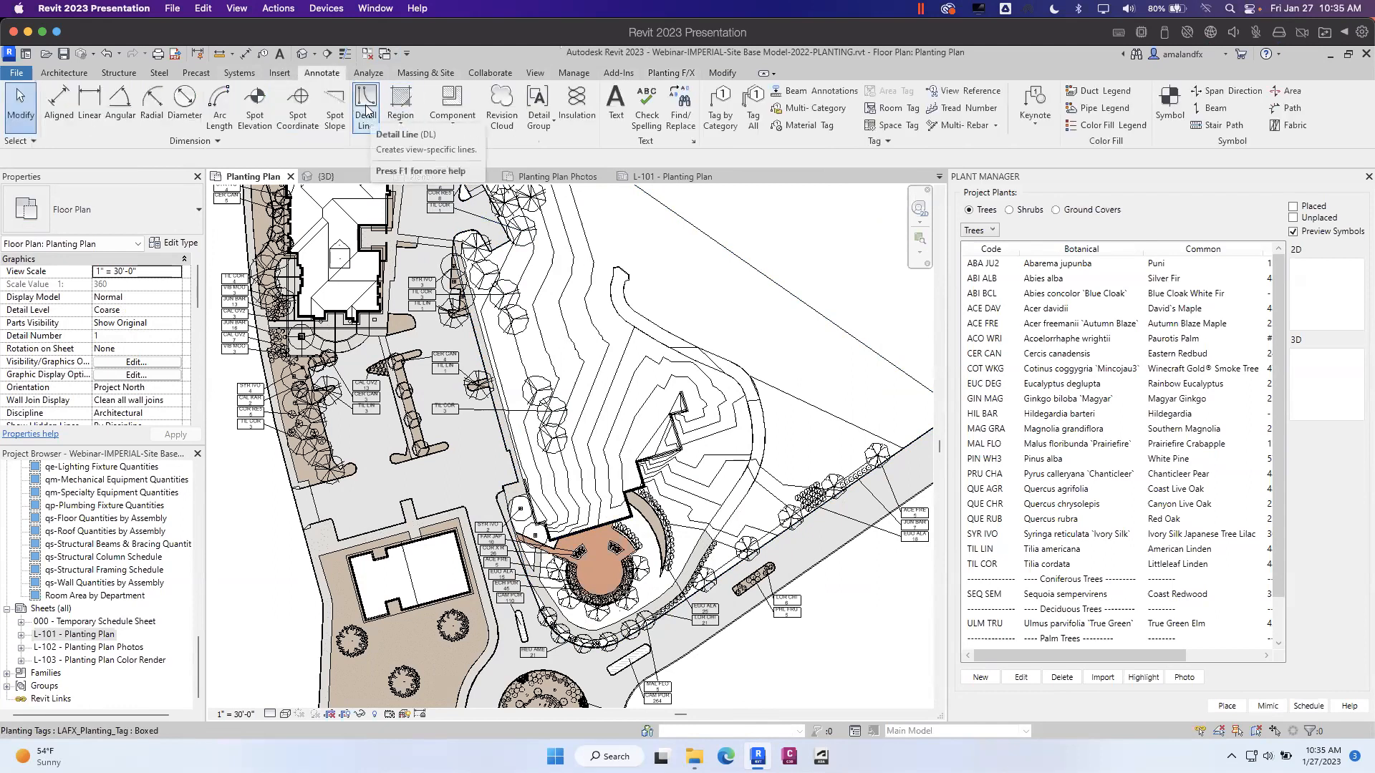
{"action": "left_click", "coordinate": [75, 74]}
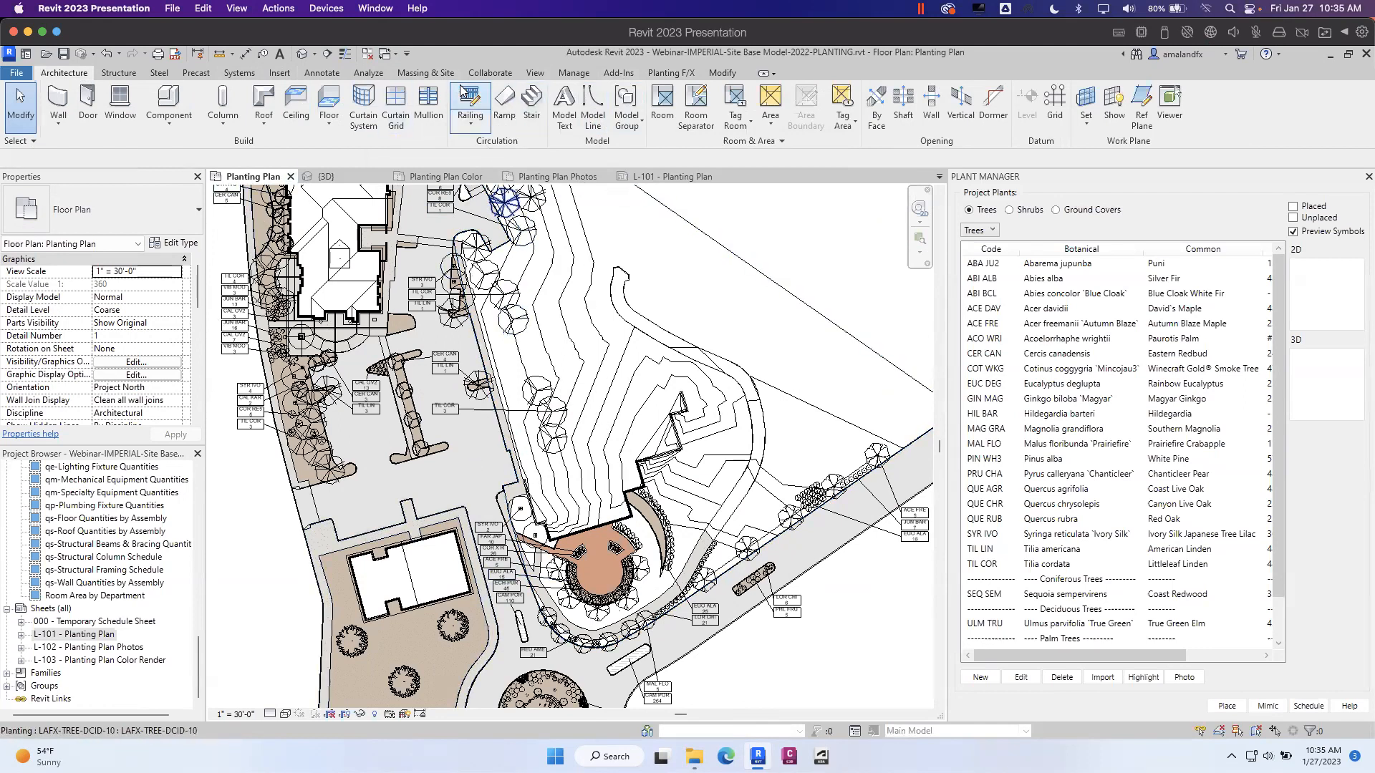
{"action": "left_click", "coordinate": [332, 73]}
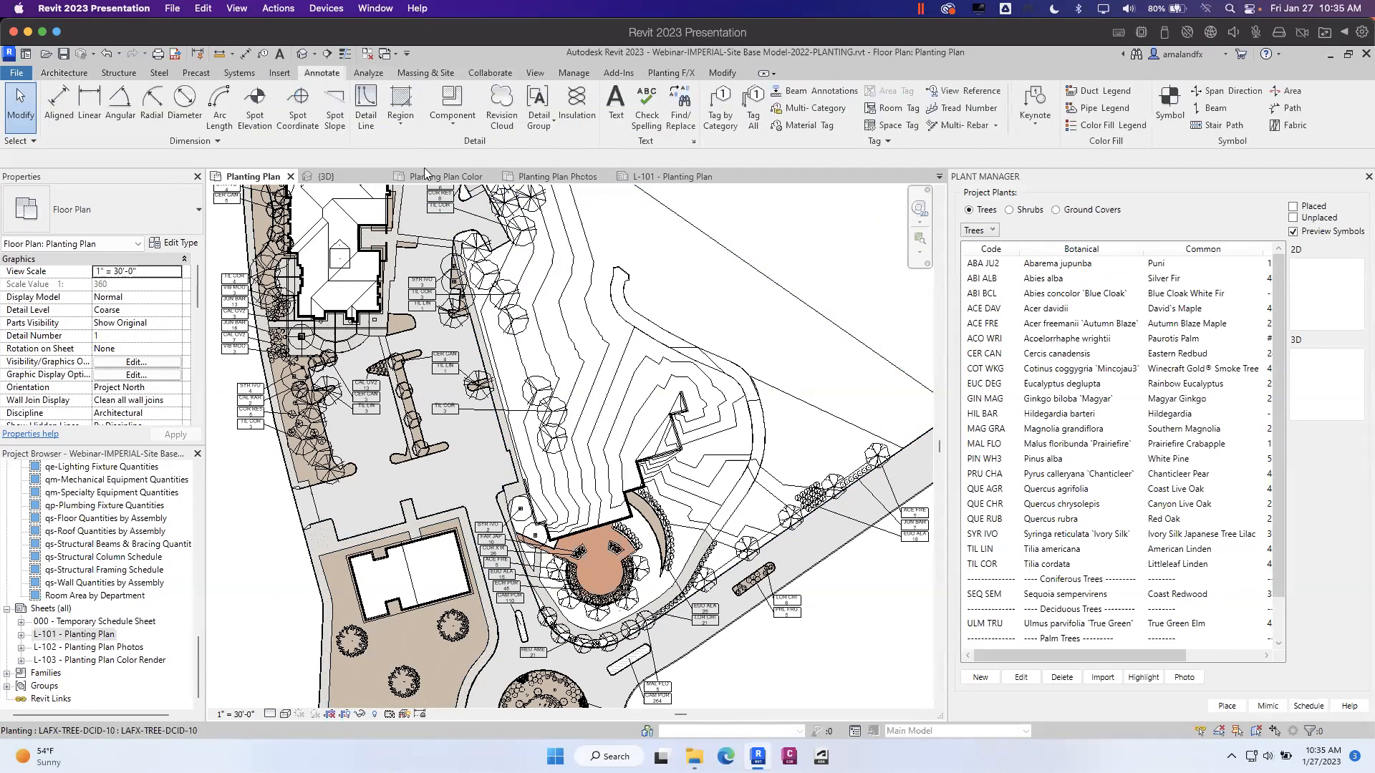
- Draw a winding chain of thin detail-line arcs down the contoured slope, ending near the upper edge of the circular plaza
{"action": "left_click", "coordinate": [366, 102]}
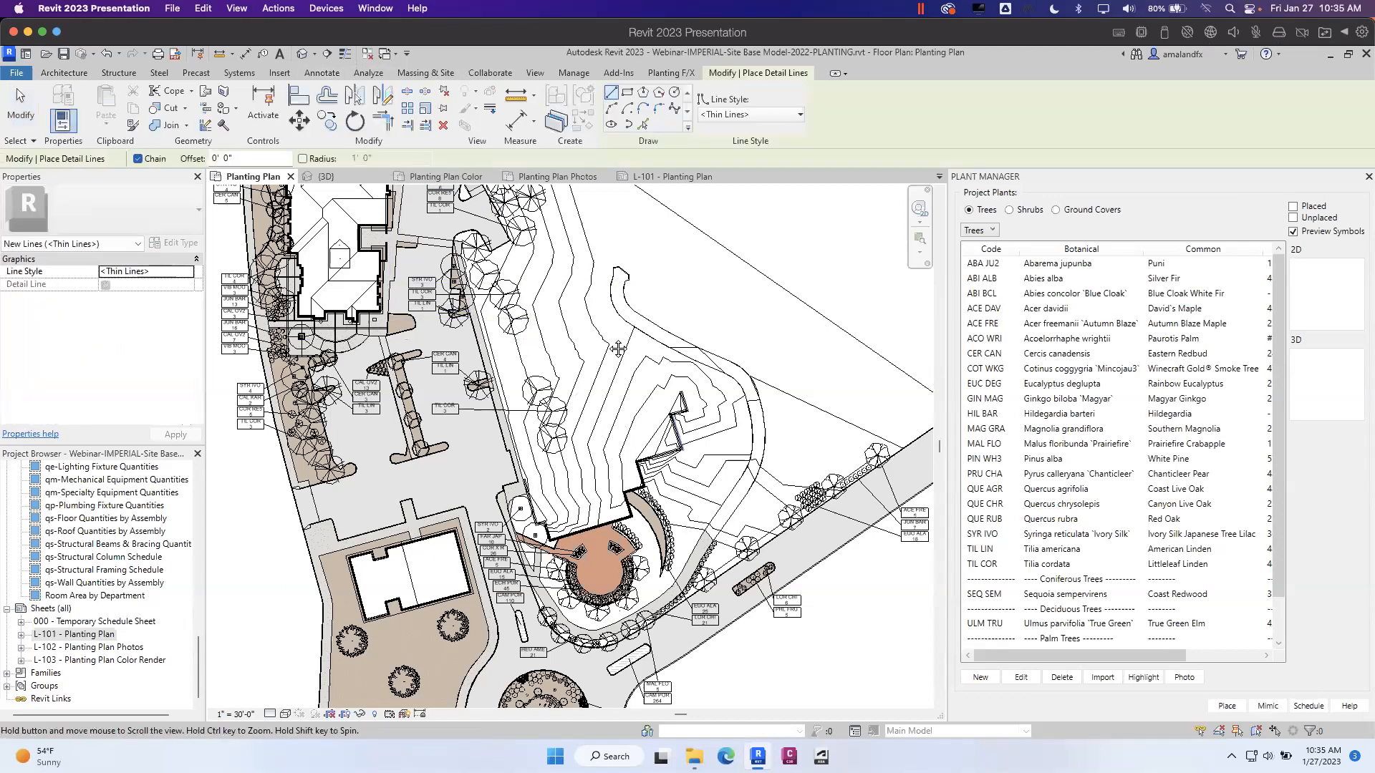
{"action": "middle_click_drag", "start_coordinate": [617, 350], "coordinate": [541, 437]}
{"action": "left_click", "coordinate": [611, 108]}
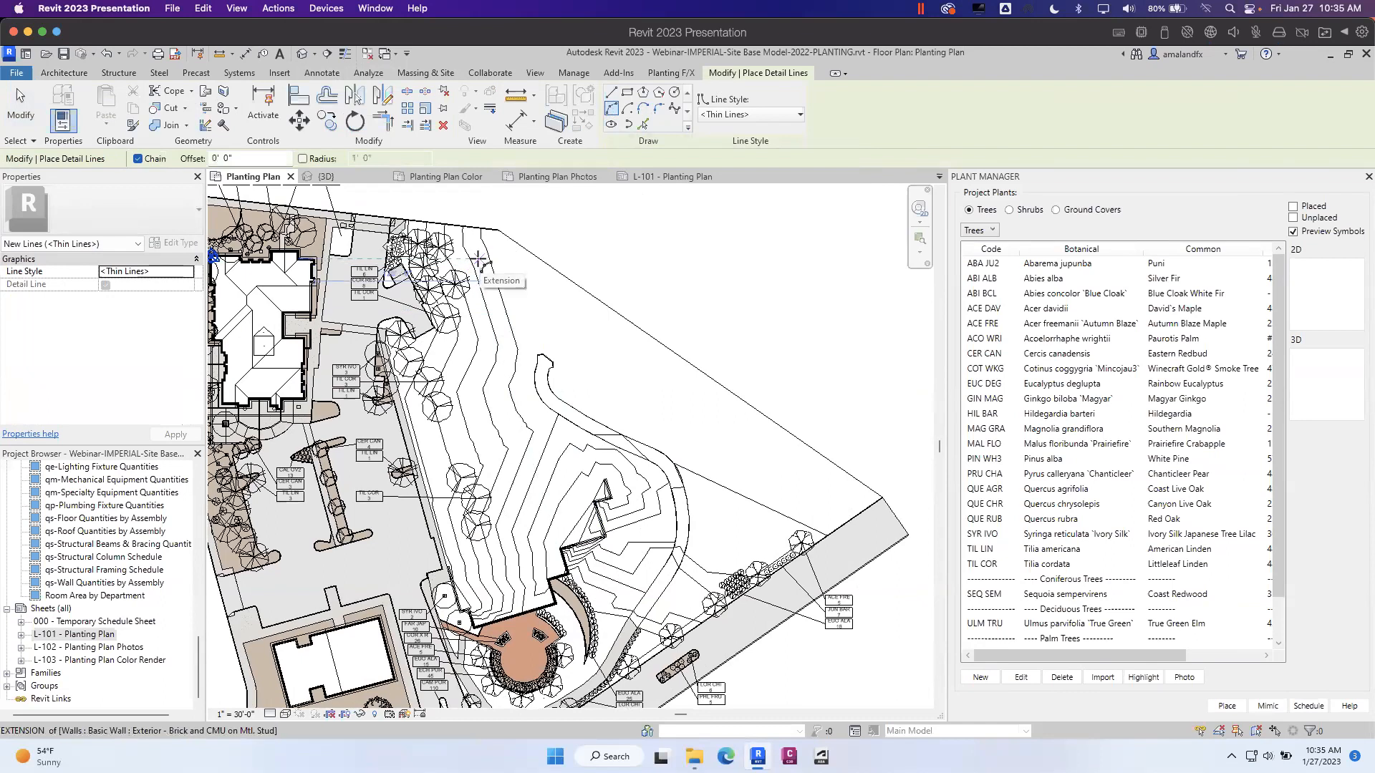
{"action": "left_click", "coordinate": [478, 259]}
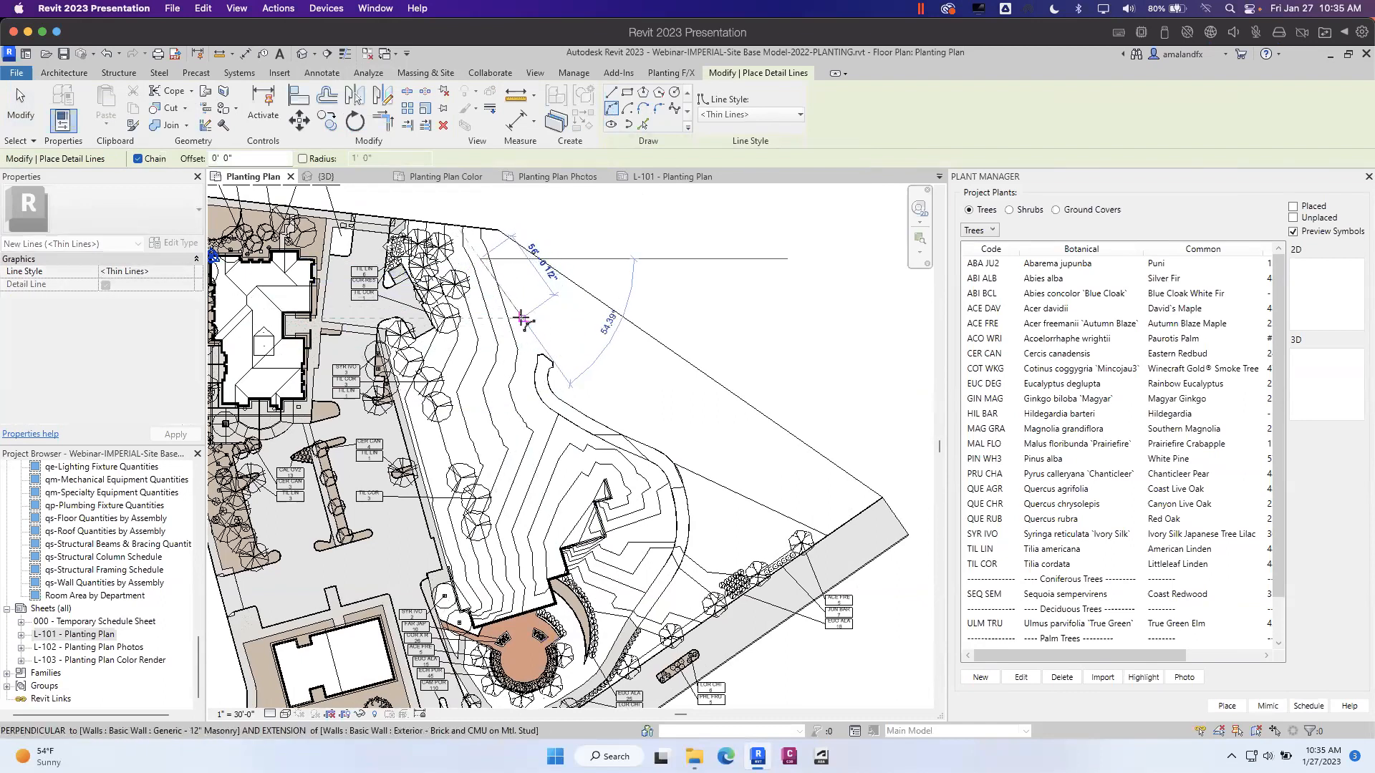
{"action": "left_click", "coordinate": [515, 289]}
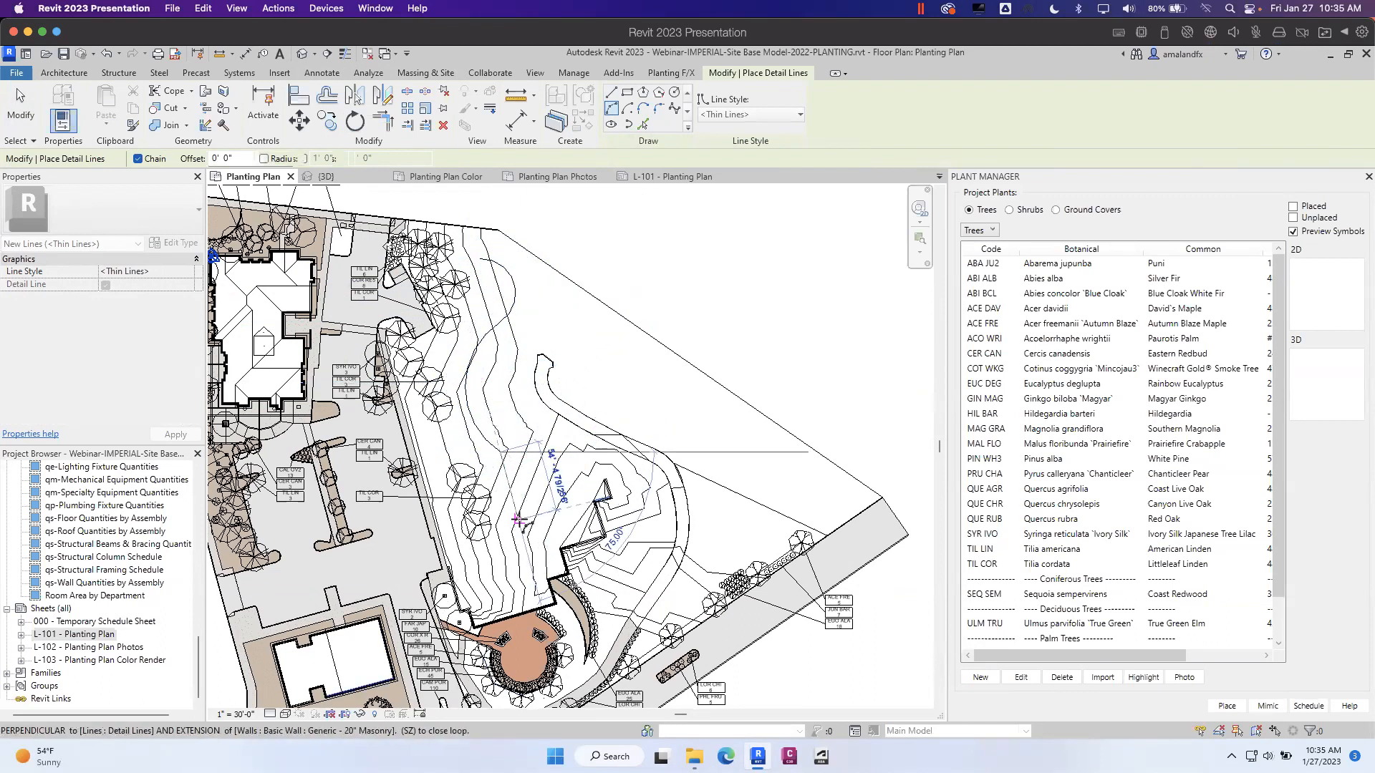
{"action": "middle_click_drag", "start_coordinate": [516, 520], "coordinate": [467, 399]}
{"action": "scroll", "coordinate": [467, 399], "scroll_direction": "up", "scroll_amount": 2}
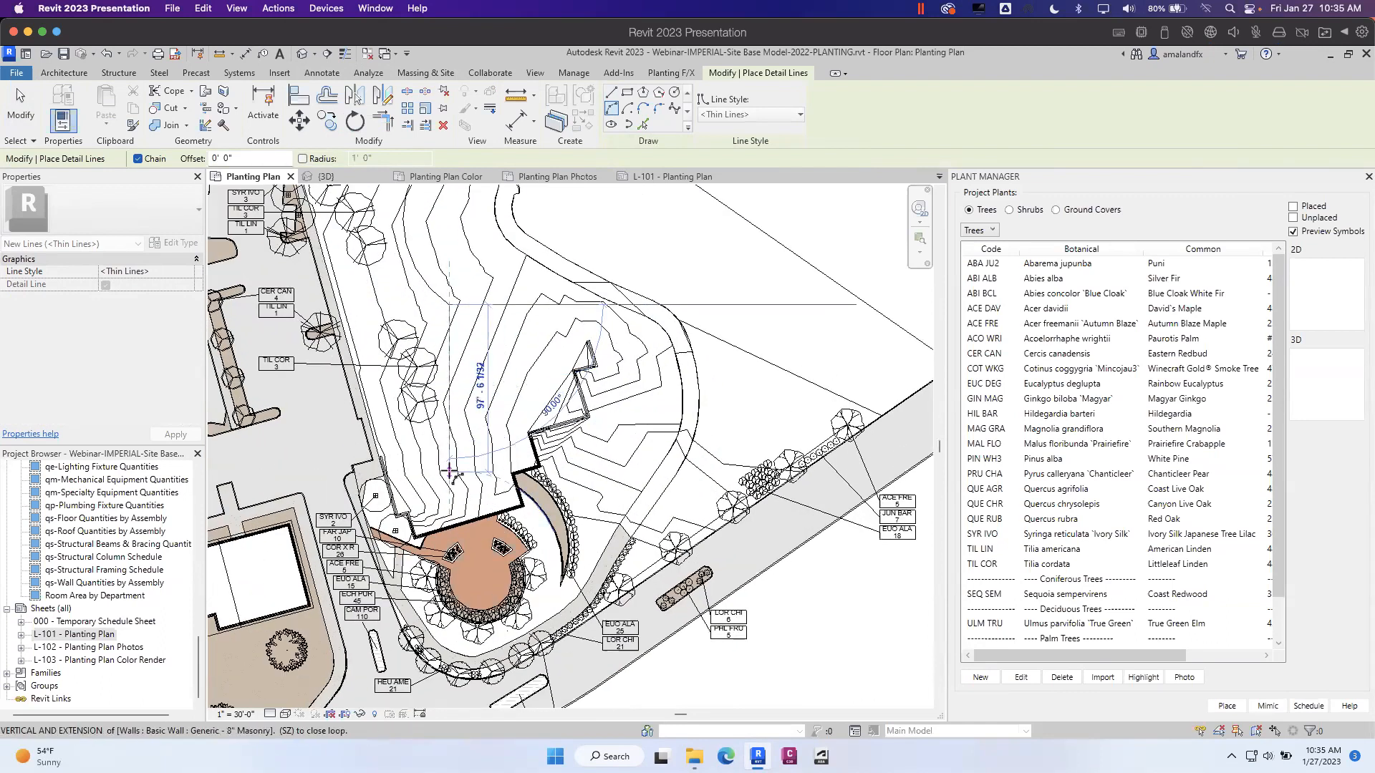
{"action": "left_click", "coordinate": [495, 376]}
{"action": "scroll", "coordinate": [473, 329], "scroll_direction": "down", "scroll_amount": 4}
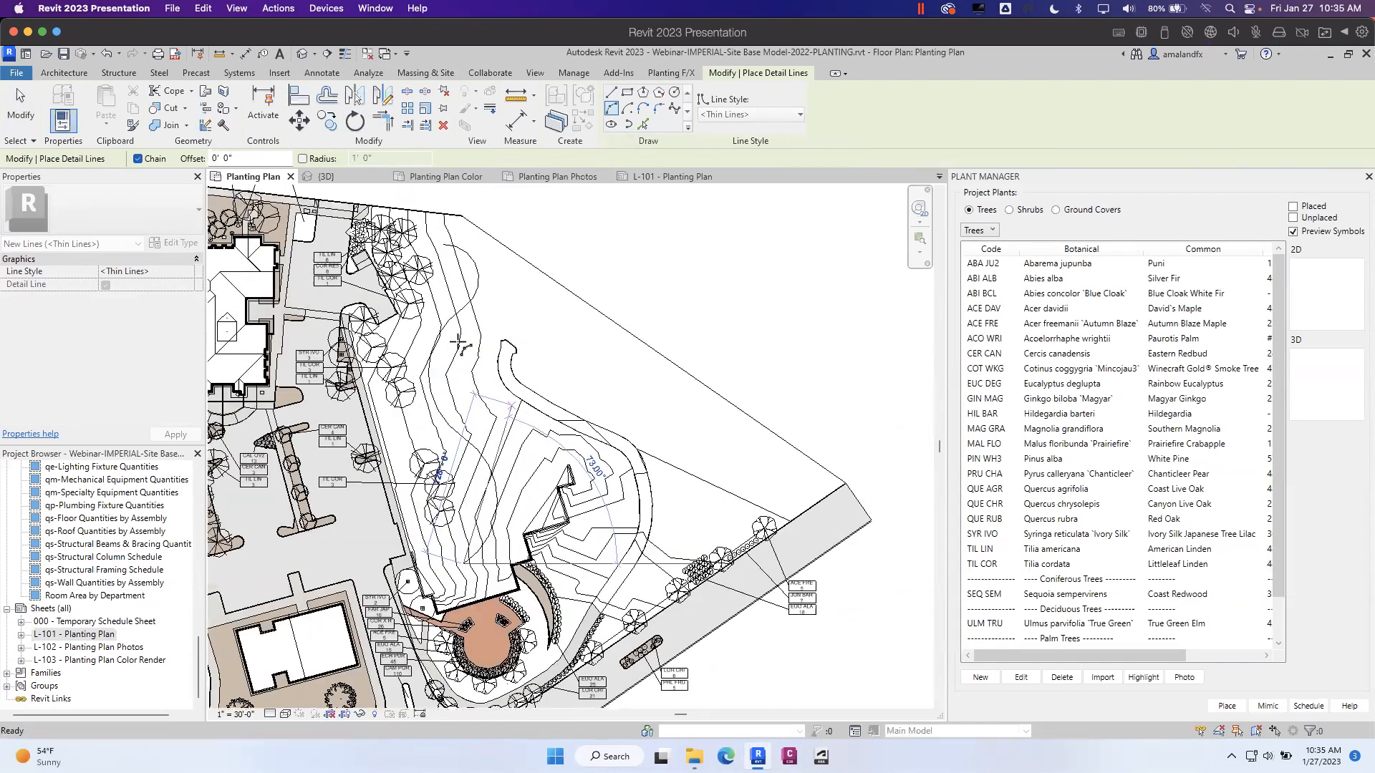
{"action": "key", "text": "Escape"}
{"action": "key", "text": "Escape"}
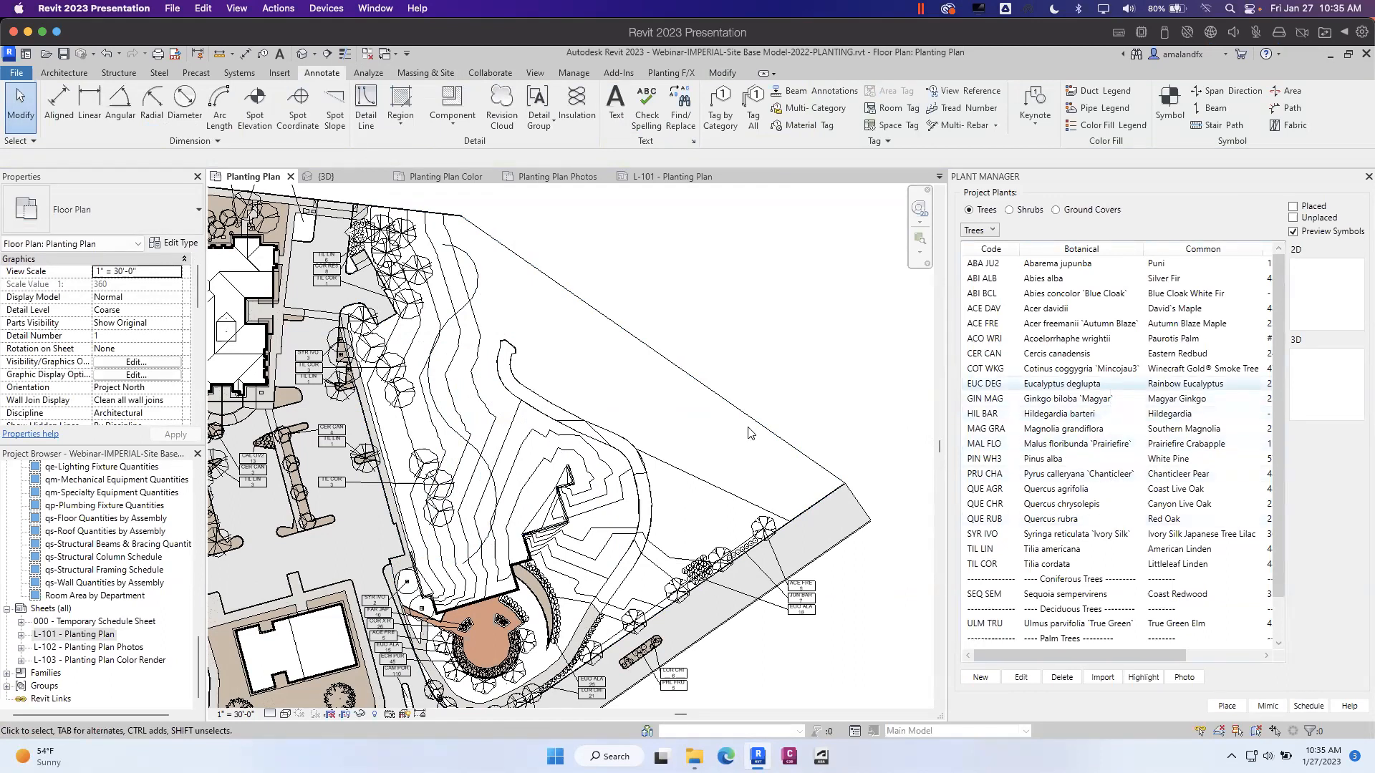
- Copy a Eucalyptus deglupta from the bed beside the lower building along the detail arcs with Copy Along, popping the plants to the topography elevation
{"action": "middle_click_drag", "start_coordinate": [509, 407], "coordinate": [630, 376]}
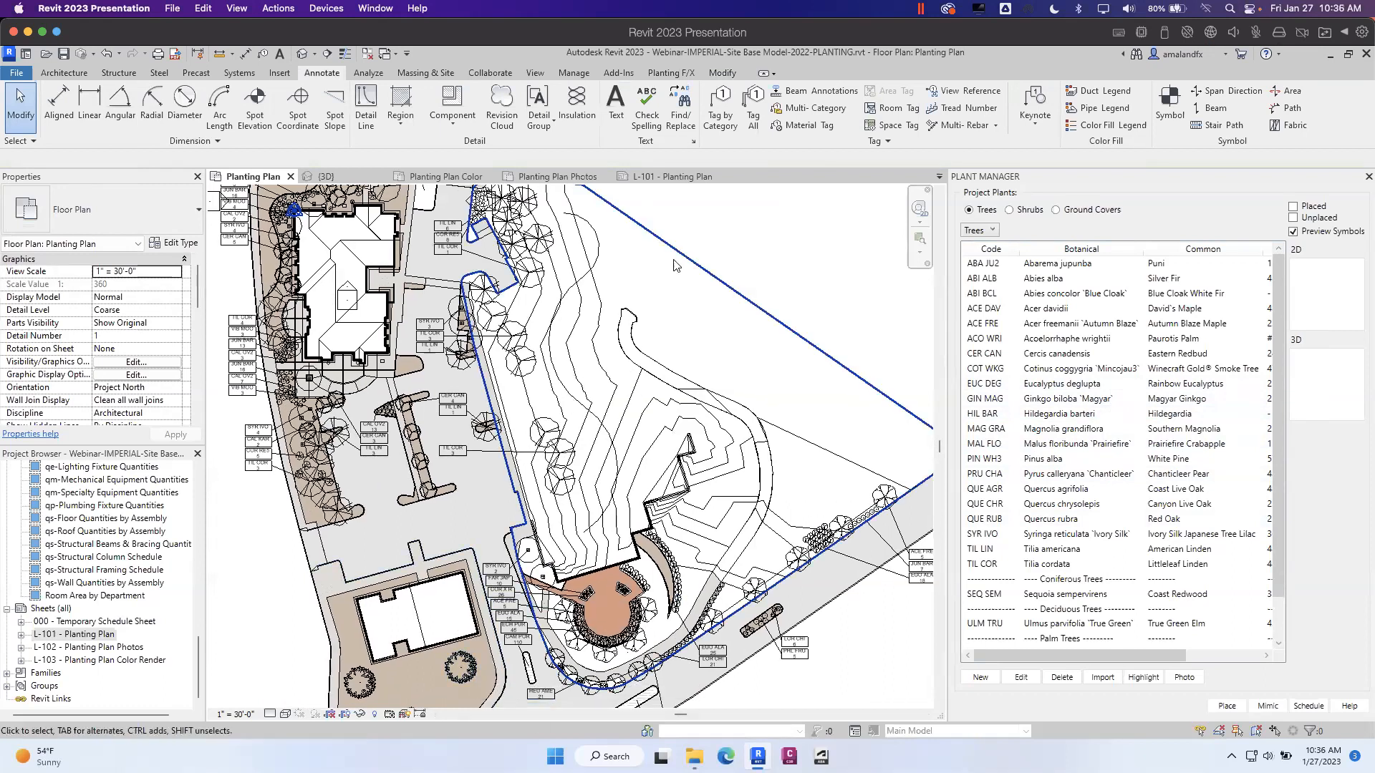
{"action": "left_click", "coordinate": [675, 74]}
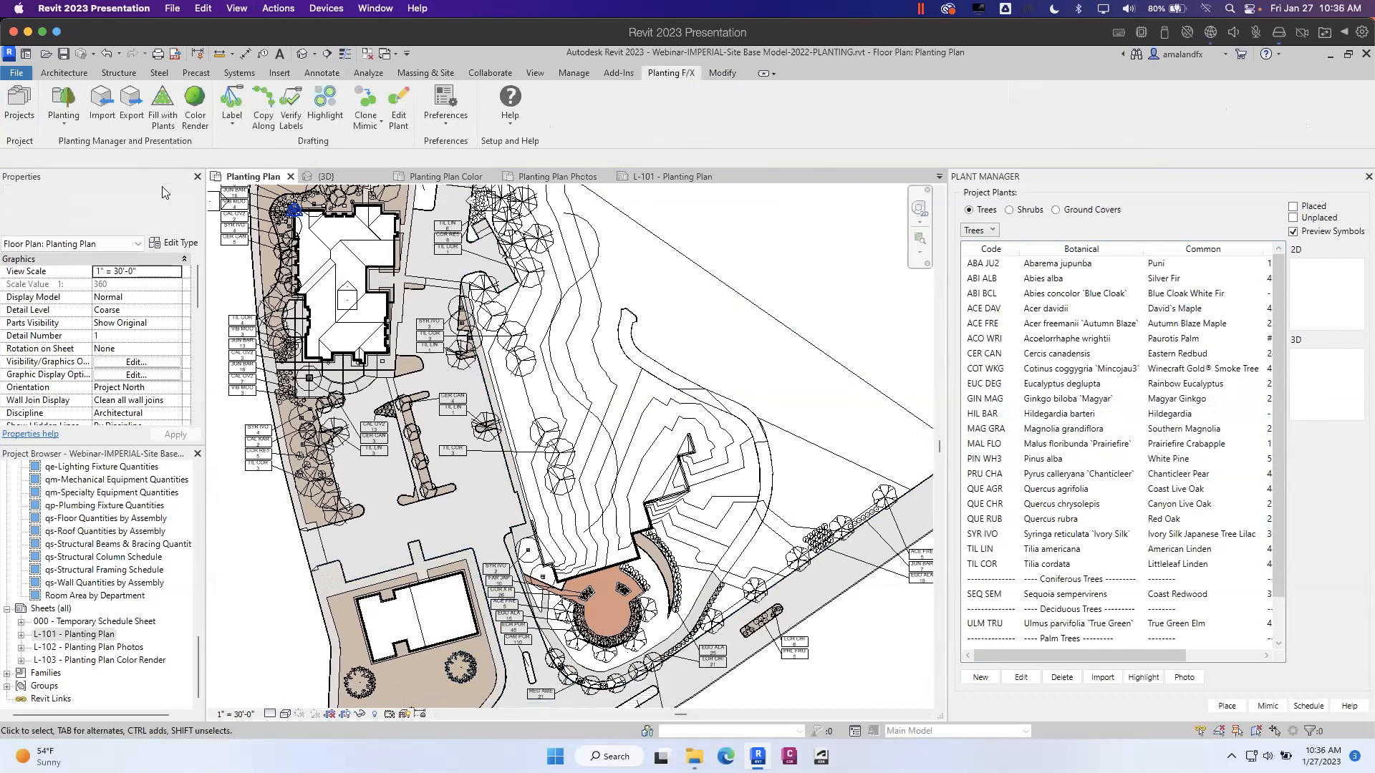
{"action": "left_click", "coordinate": [263, 107]}
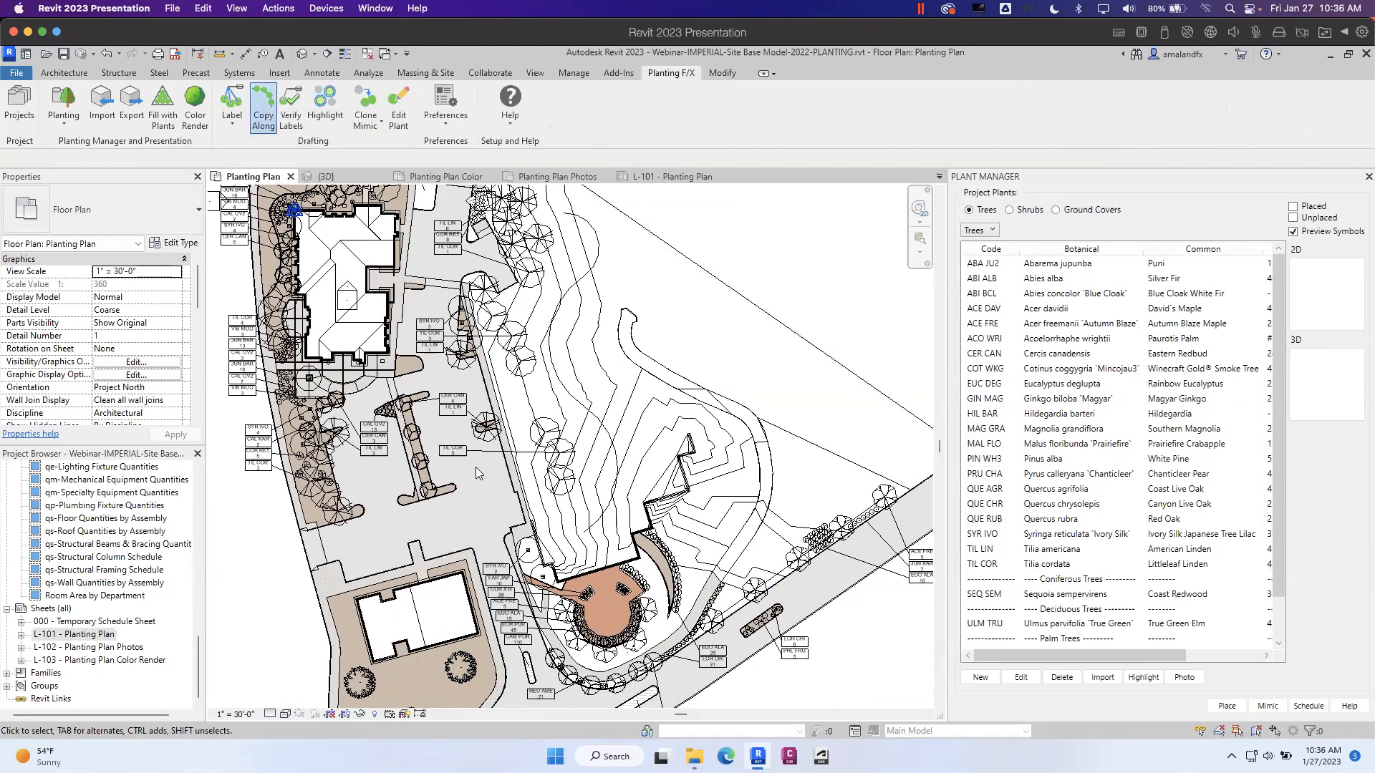
{"action": "left_click", "coordinate": [469, 665]}
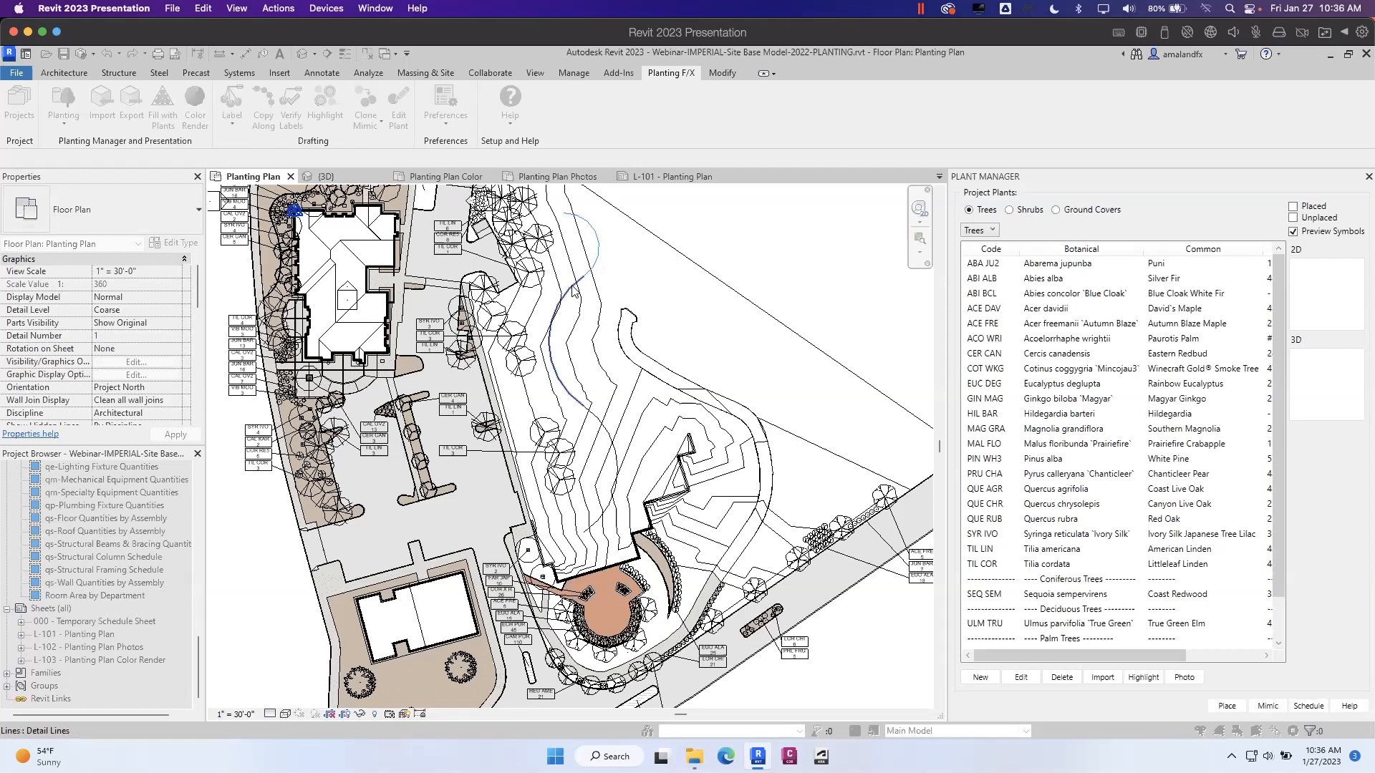
{"action": "left_click", "coordinate": [595, 422]}
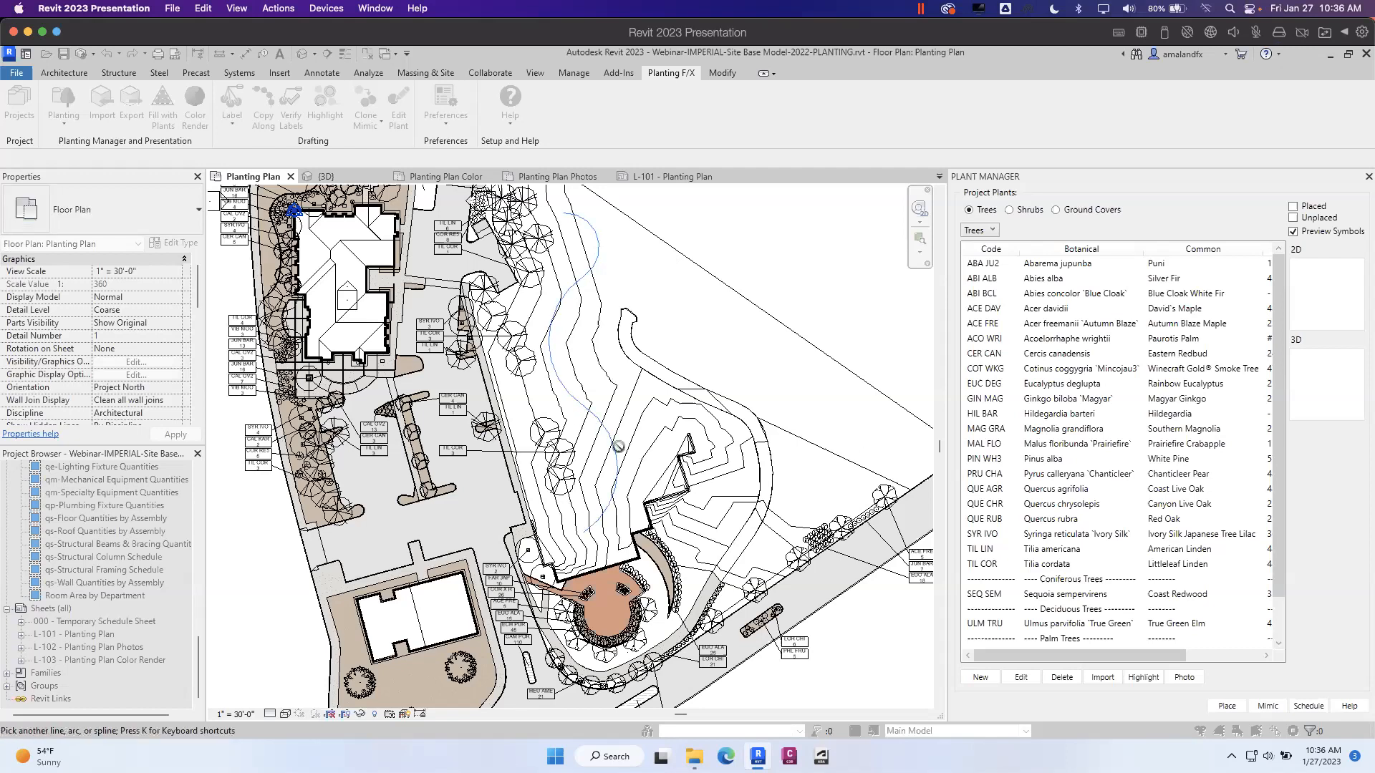
{"action": "right_click", "coordinate": [613, 325]}
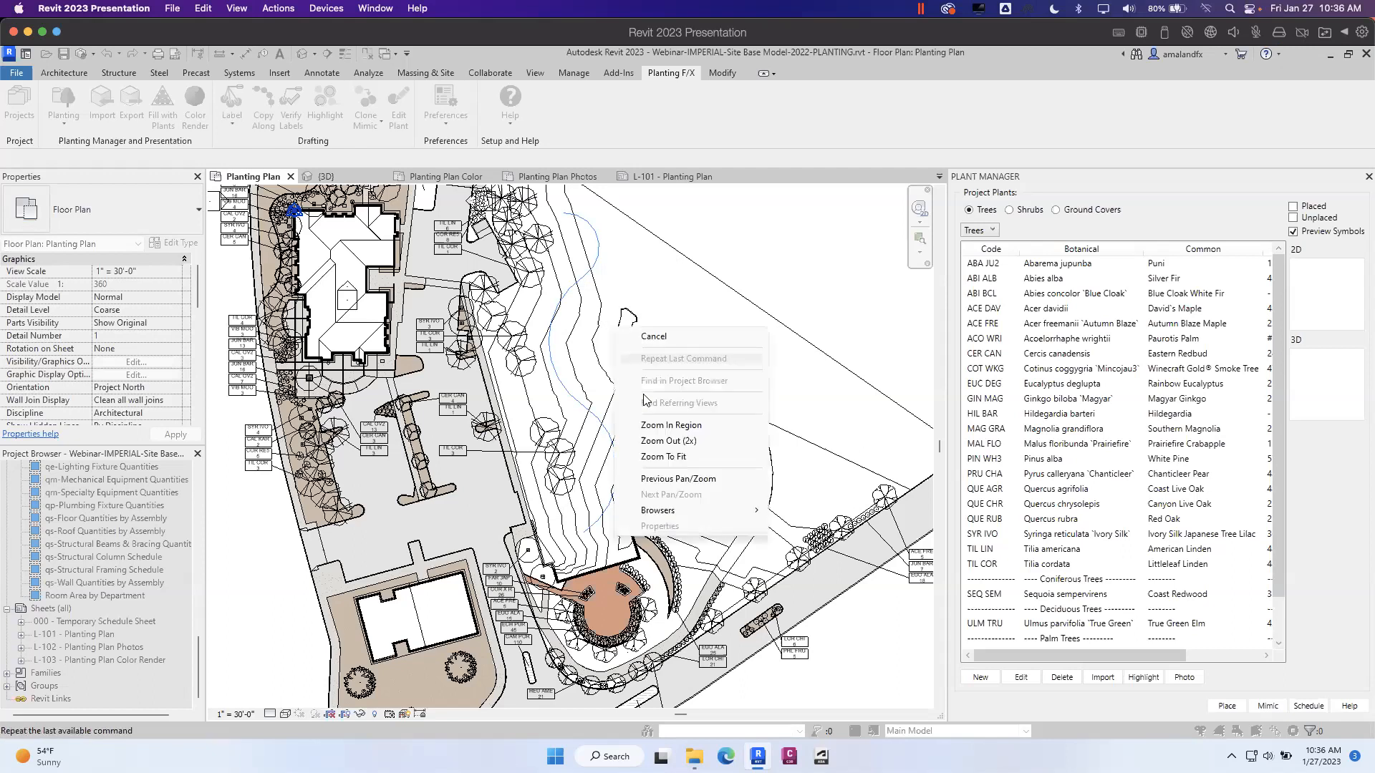
{"action": "left_click", "coordinate": [670, 336]}
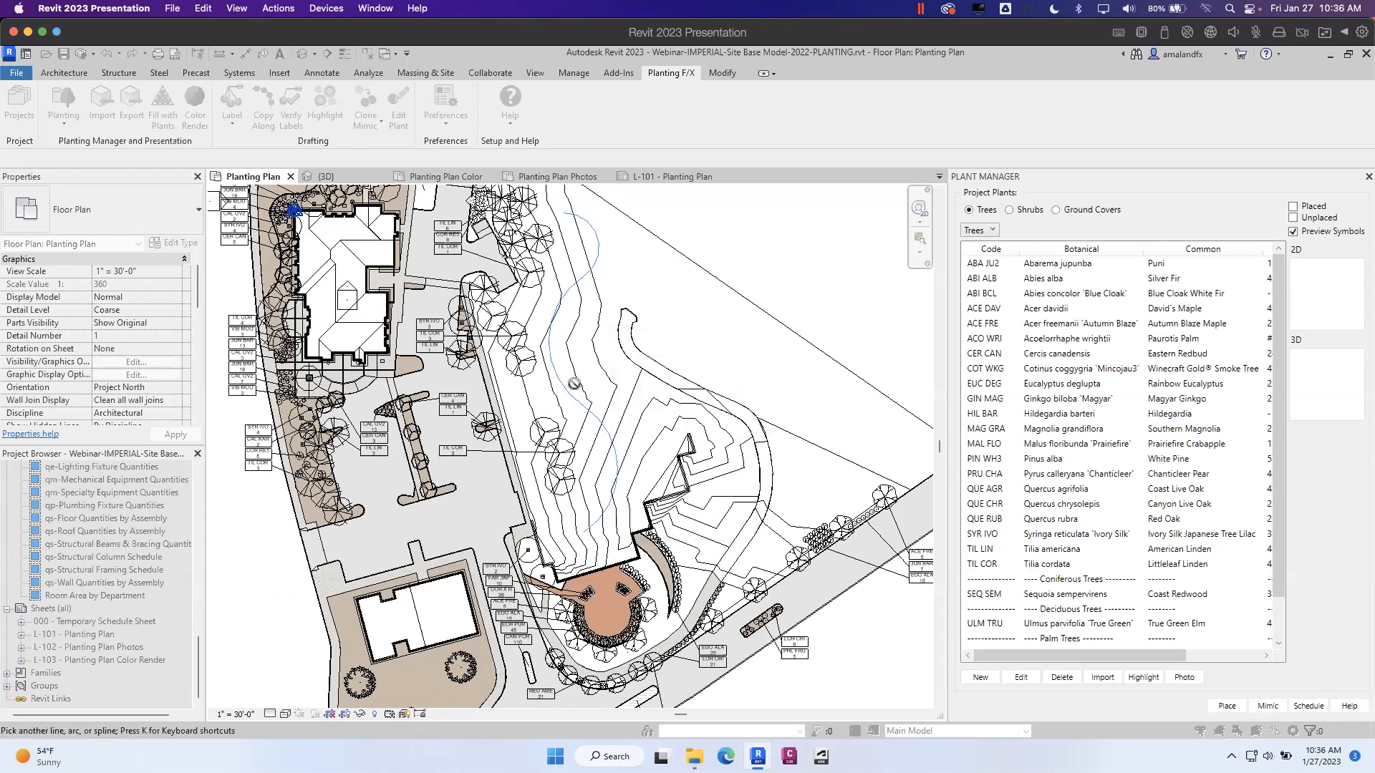
{"action": "key", "text": "Escape"}
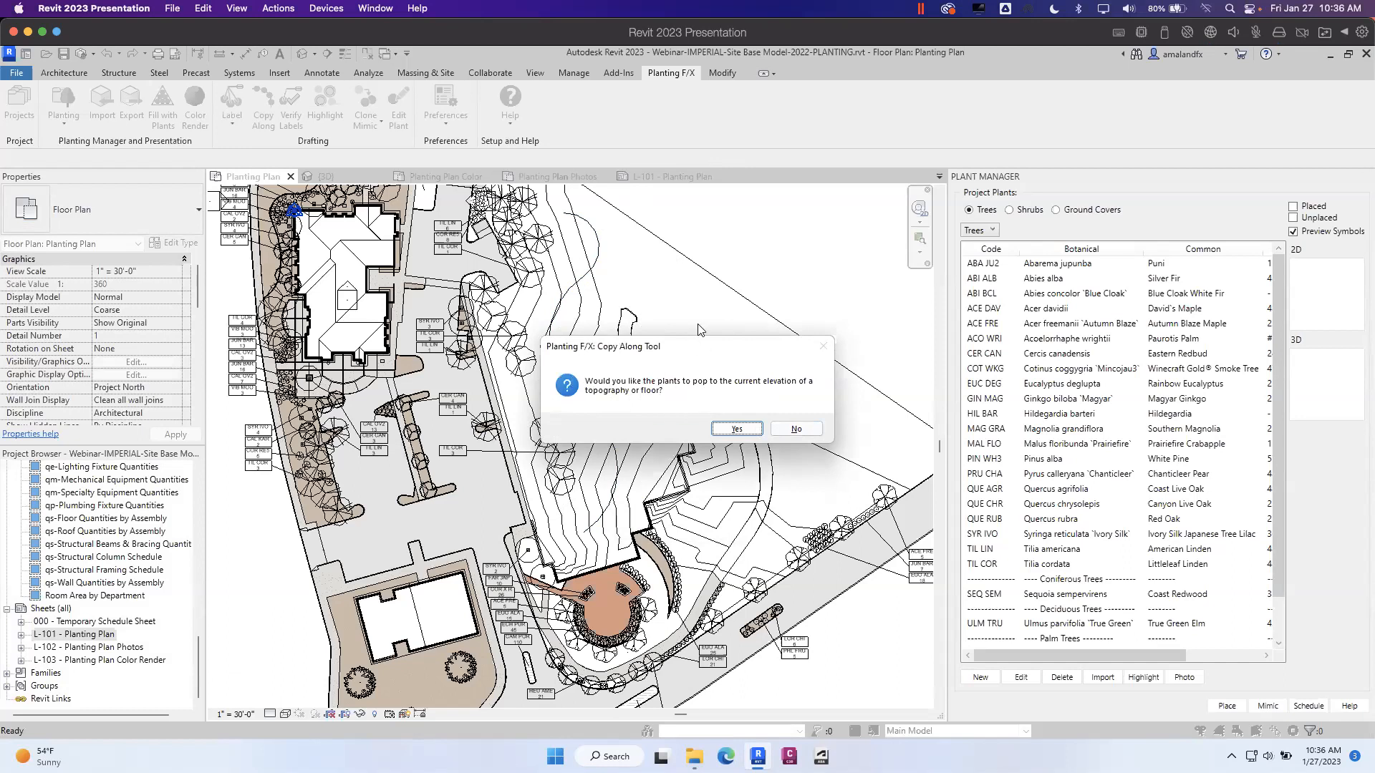
{"action": "left_click", "coordinate": [747, 430]}
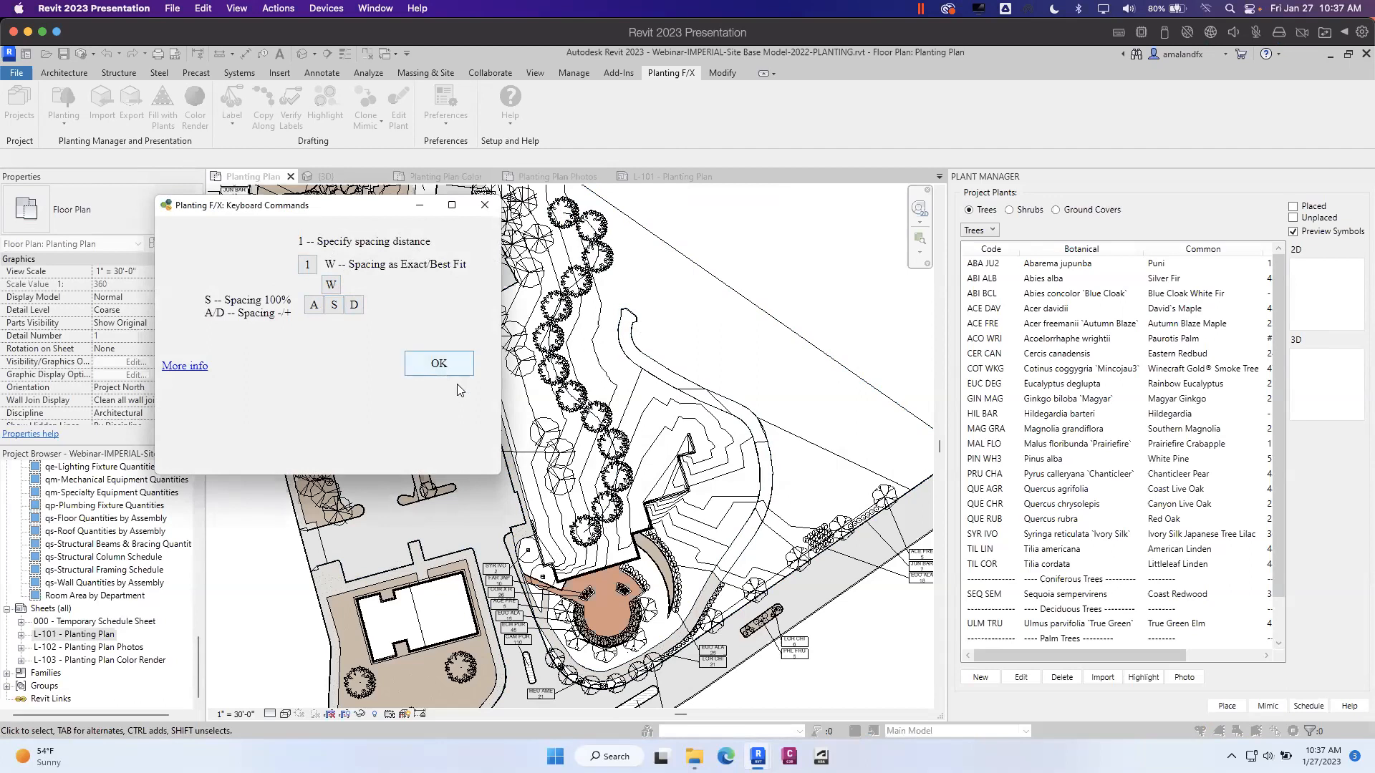
{"action": "left_click", "coordinate": [439, 366]}
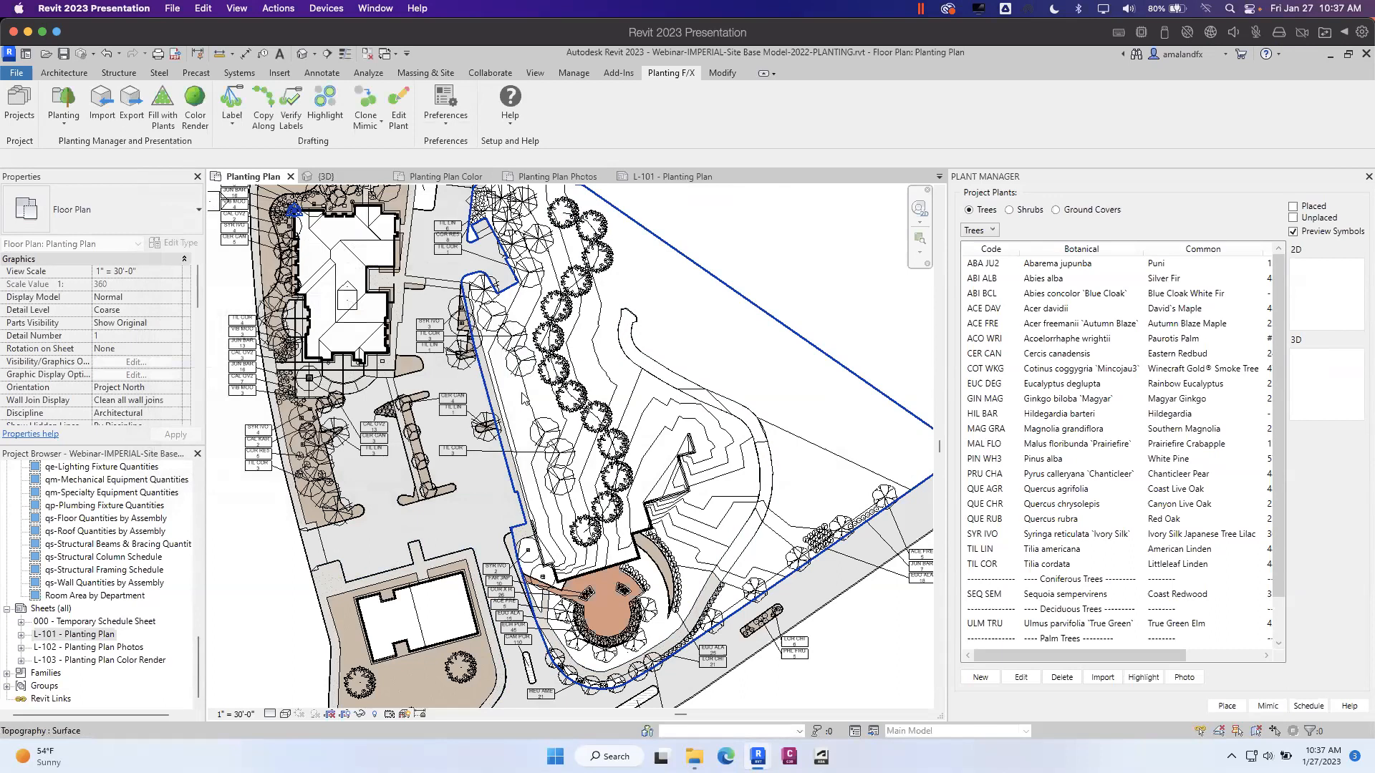
- Widen the spacing of the trees copied along the arcs to 25.7 feet
{"action": "key", "text": "Up"}
{"action": "key", "text": "Up"}
{"action": "key", "text": "Up"}
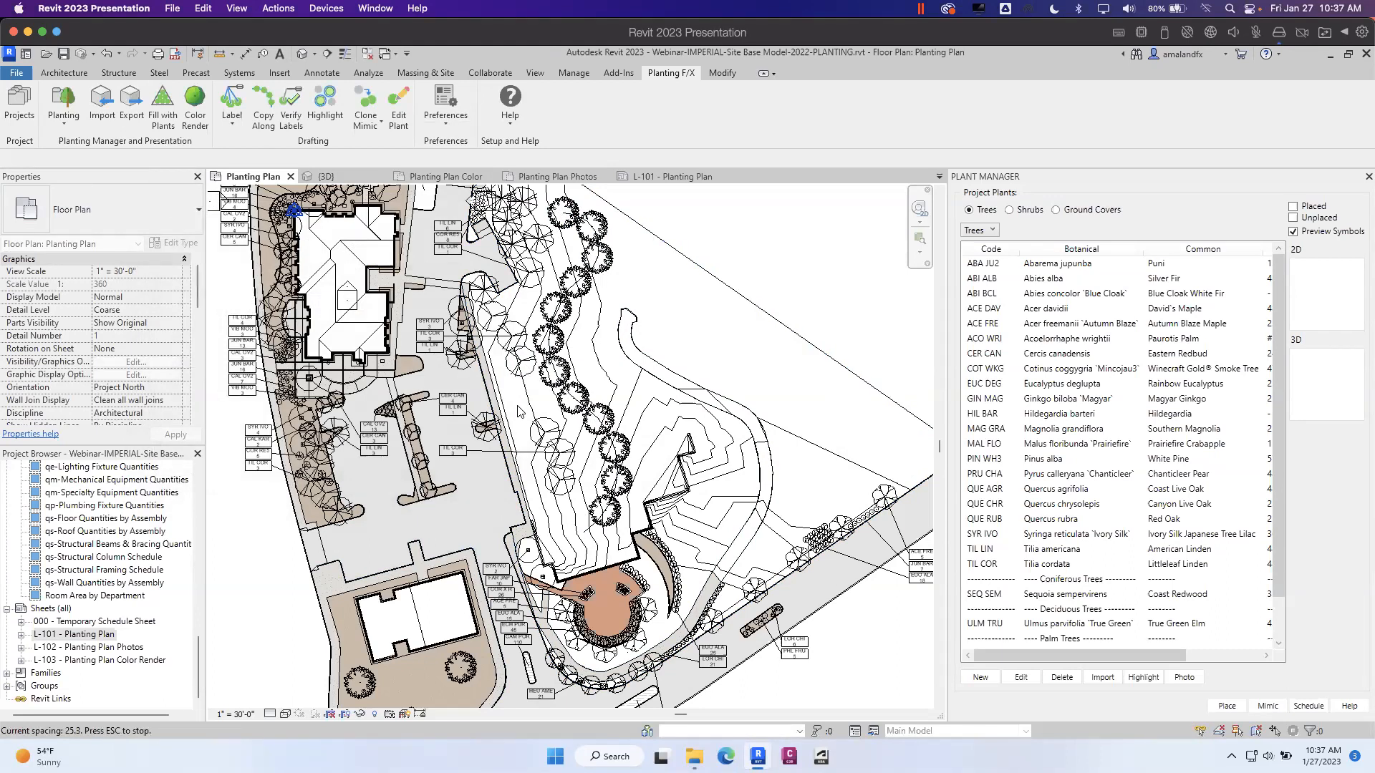
{"action": "key", "text": "Up"}
{"action": "key", "text": "Up"}
{"action": "key", "text": "Up"}
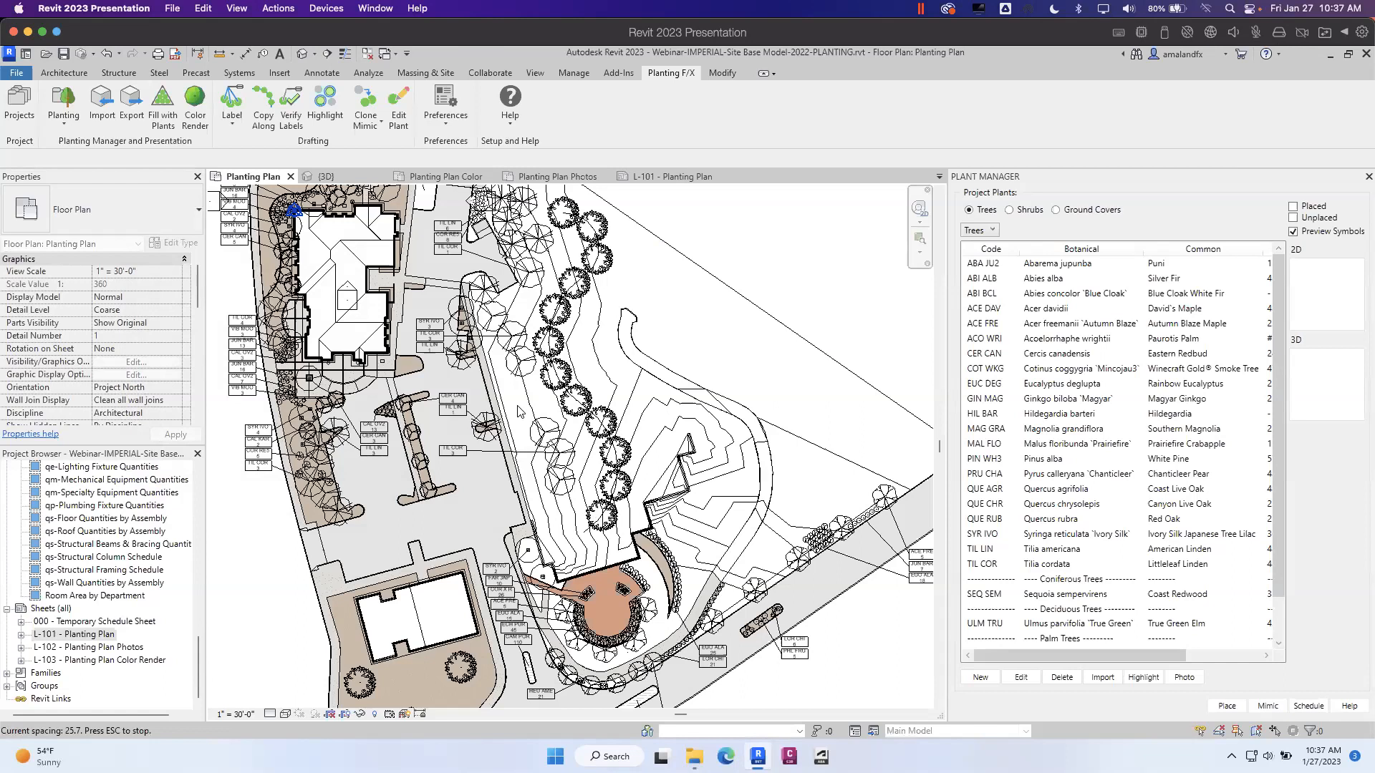
{"action": "key", "text": "Escape"}
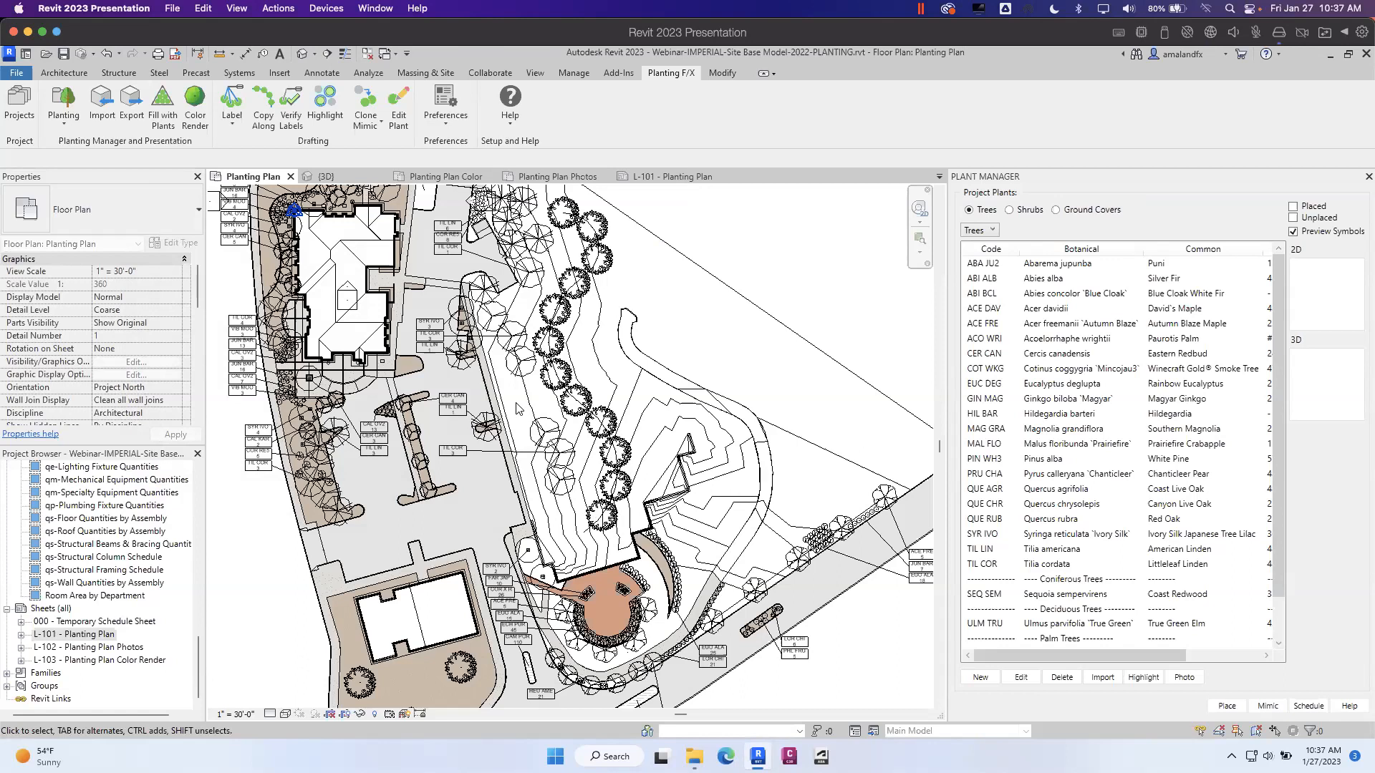
- Tighten the spacing of the trees along the arcs to 23.07 feet and inspect the row up close
{"action": "key", "text": "minus"}
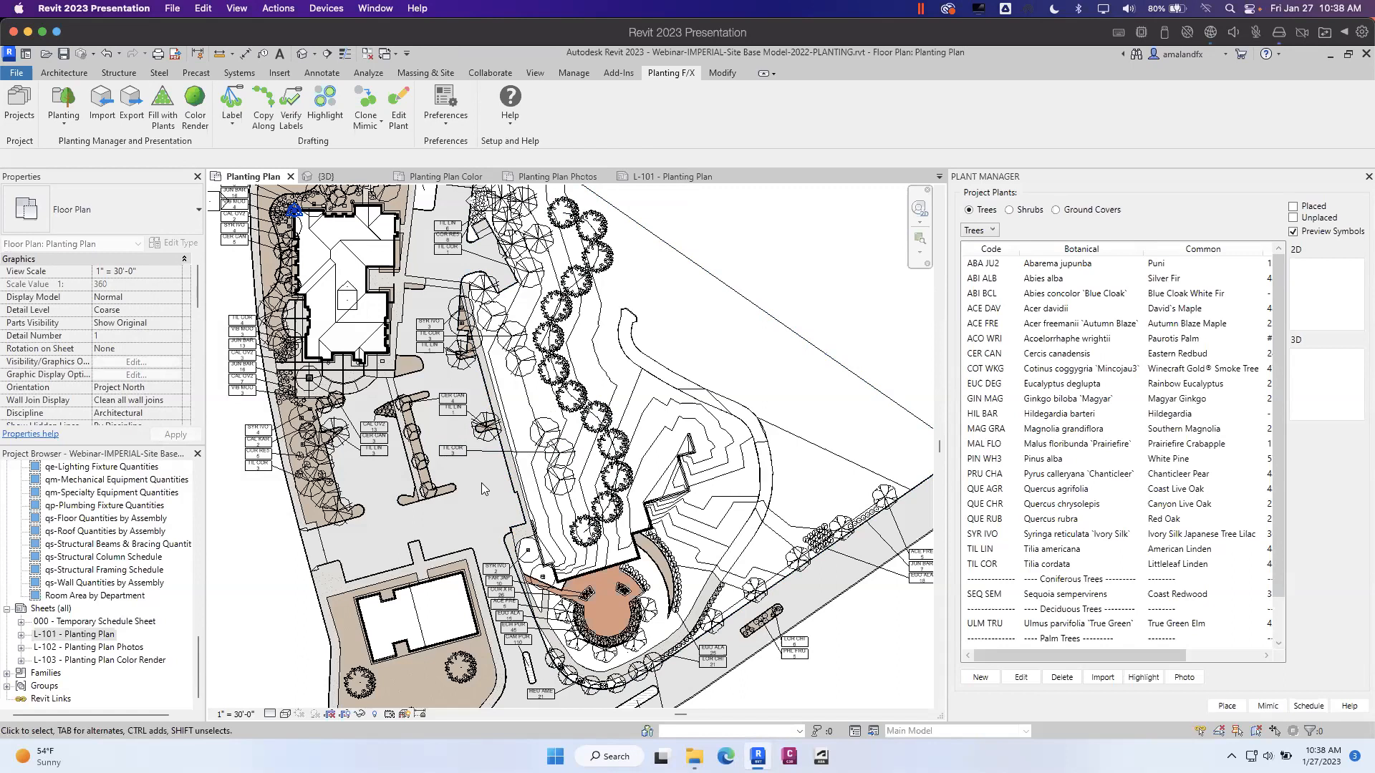
{"action": "key", "text": "Up"}
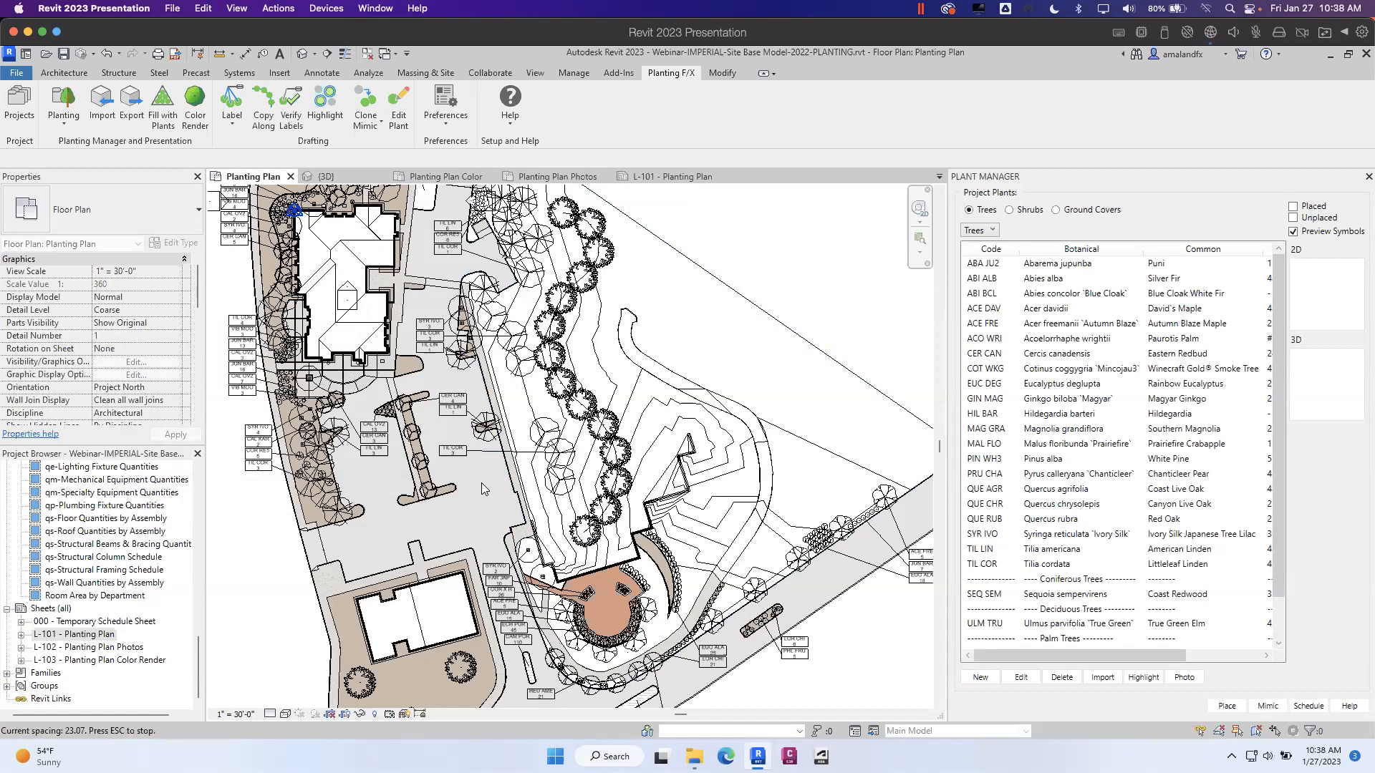
{"action": "key", "text": "Escape"}
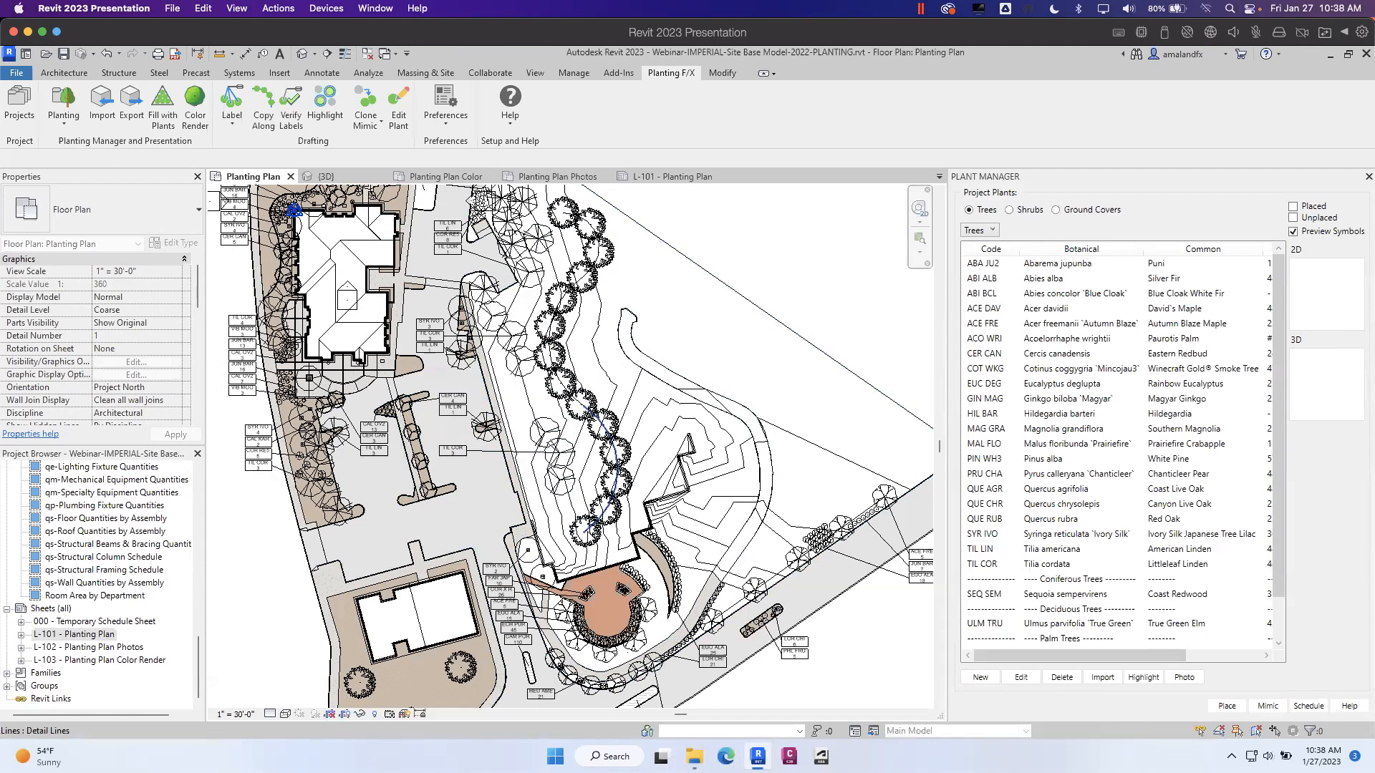
{"action": "scroll", "coordinate": [586, 536], "scroll_direction": "up", "scroll_amount": 5}
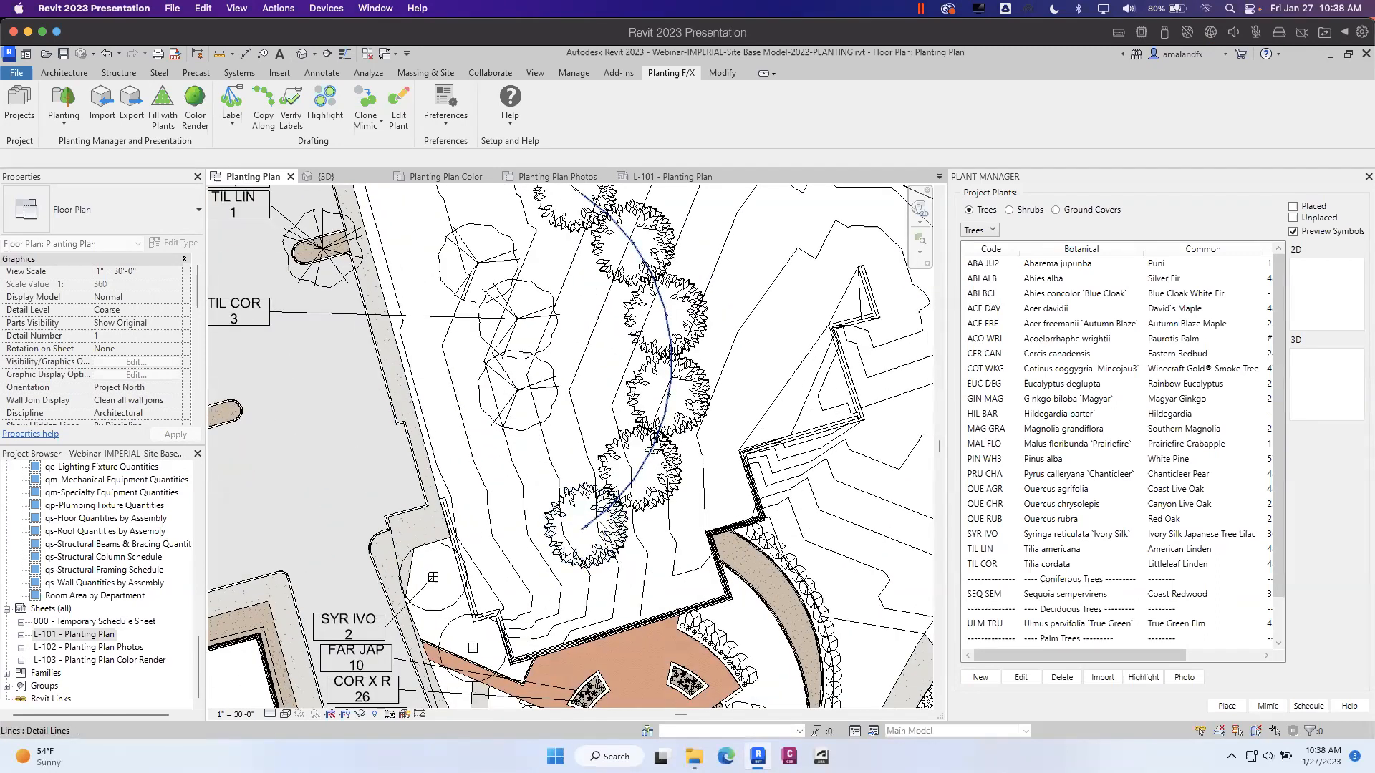
{"action": "scroll", "coordinate": [579, 524], "scroll_direction": "down", "scroll_amount": 2}
{"action": "scroll", "coordinate": [587, 527], "scroll_direction": "down", "scroll_amount": 4}
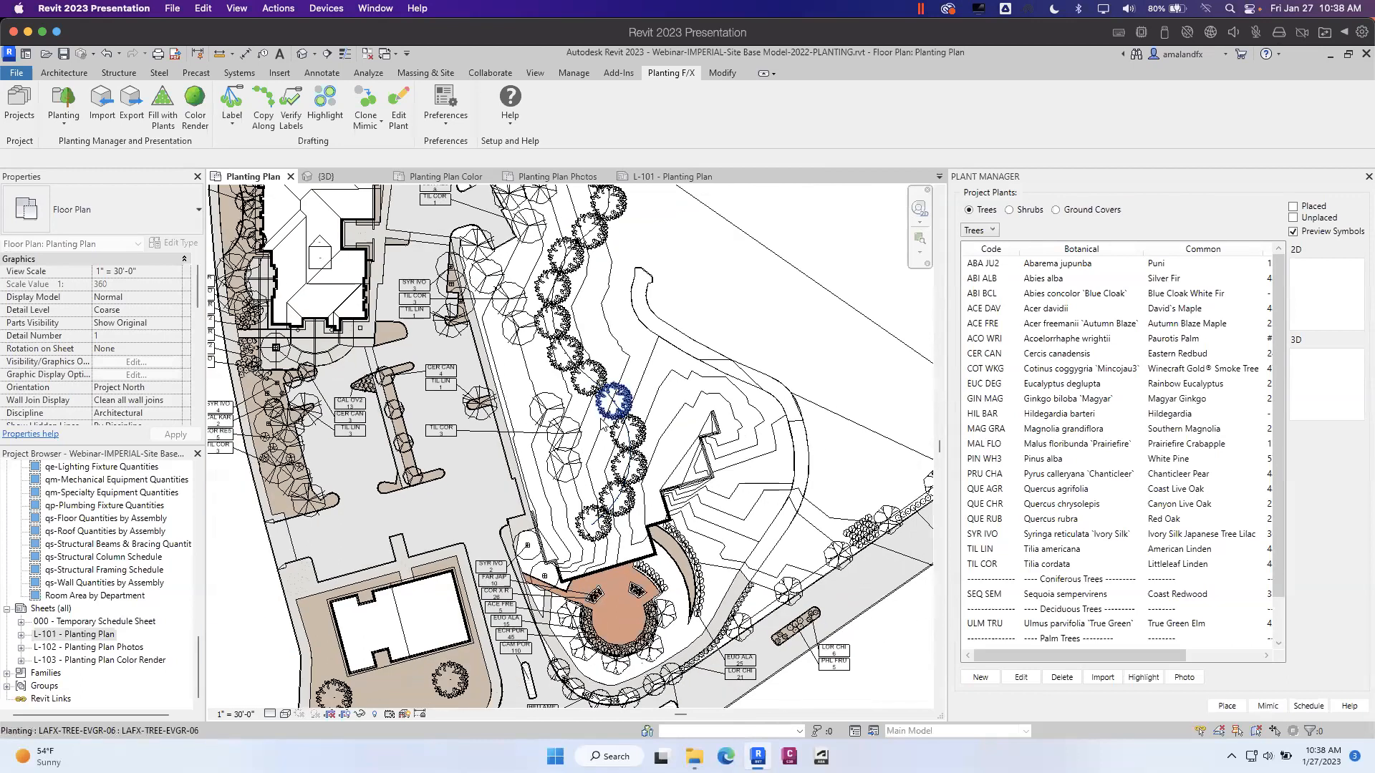
{"action": "left_click", "coordinate": [602, 298]}
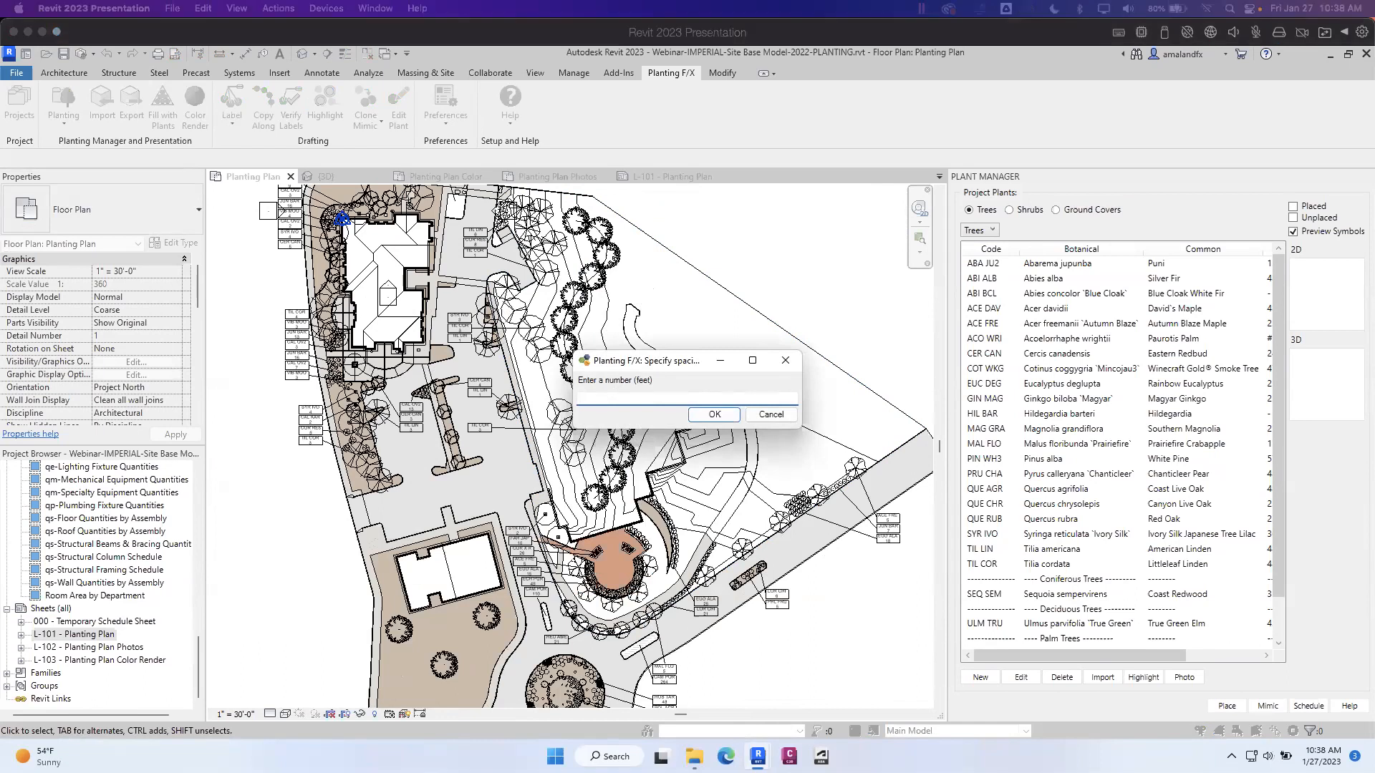
{"action": "left_click", "coordinate": [660, 401]}
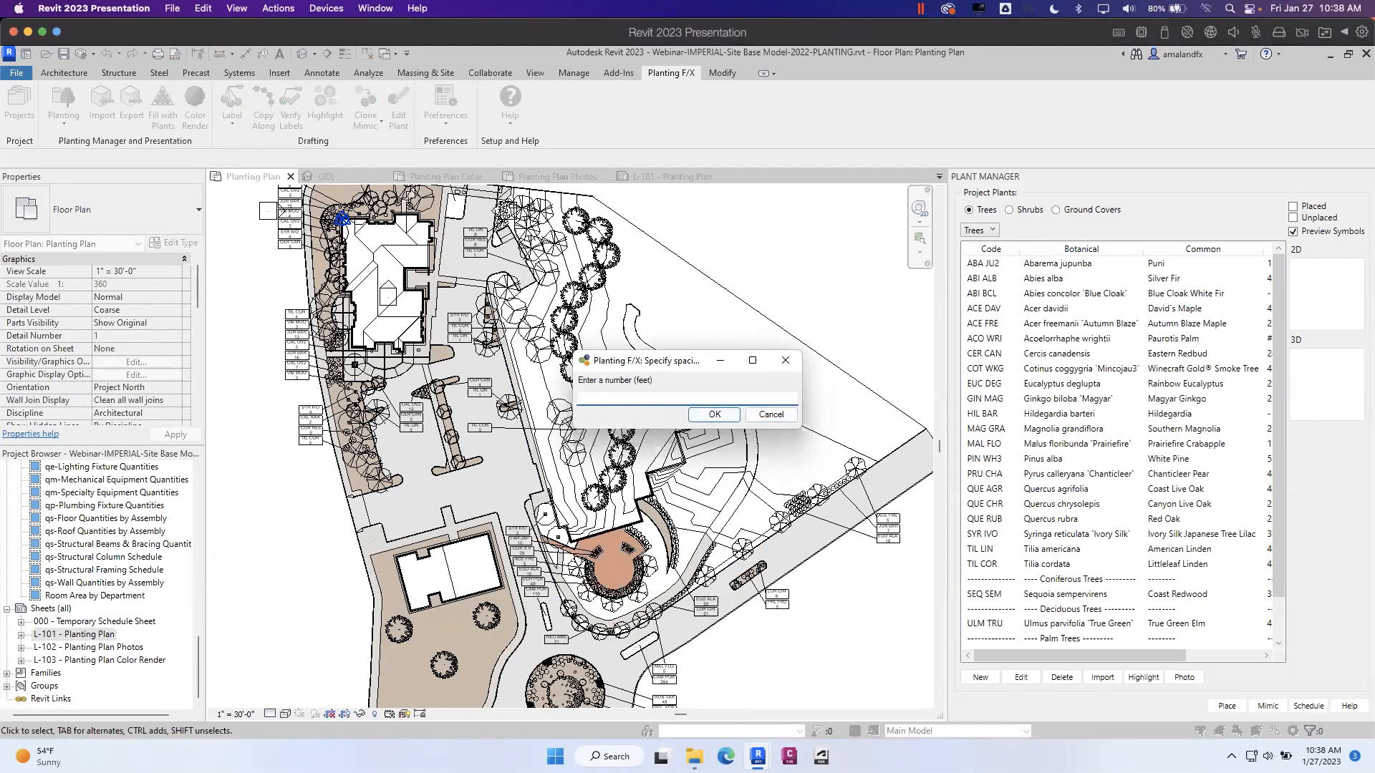
{"action": "left_click", "coordinate": [771, 415]}
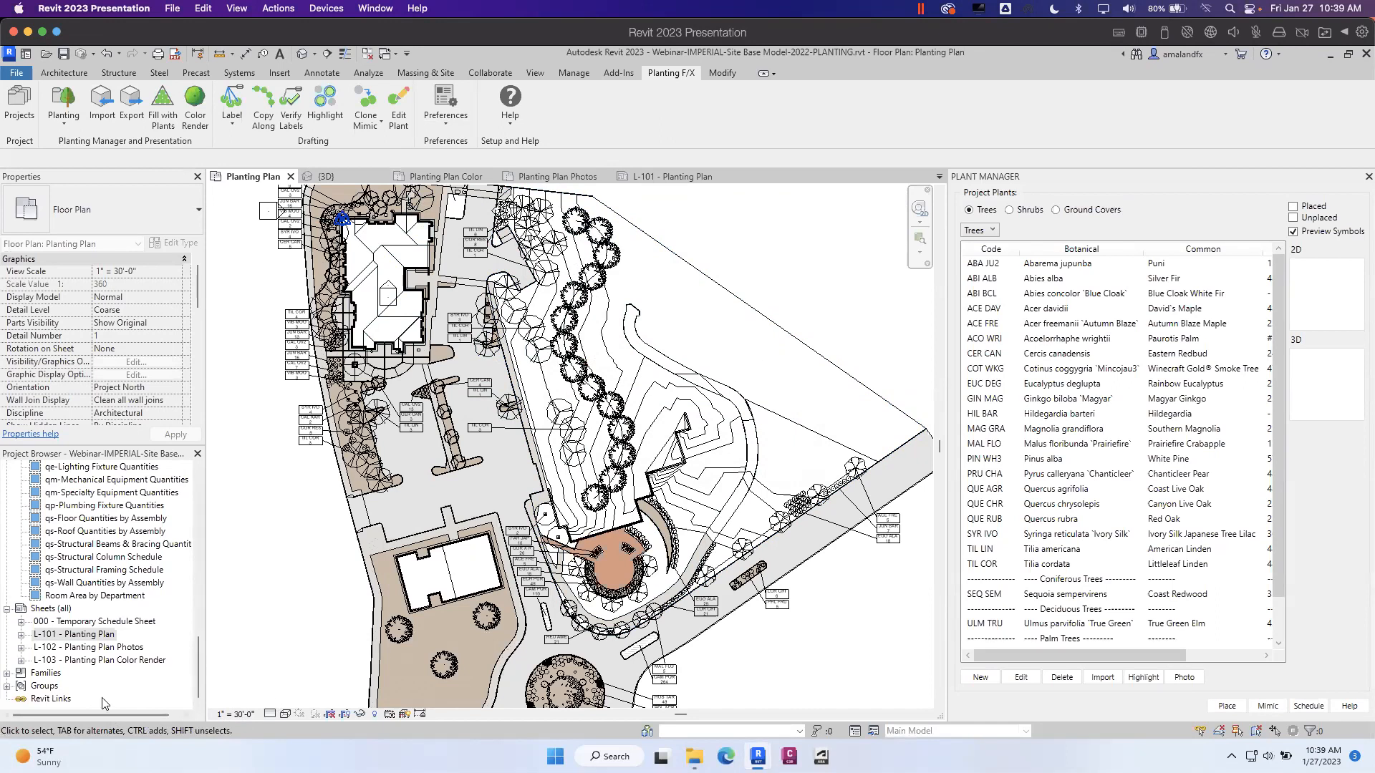
- Examine the row of copied eucalyptus trees on the sloped topography in the 3D view and check the available visual styles
{"action": "left_click", "coordinate": [350, 176]}
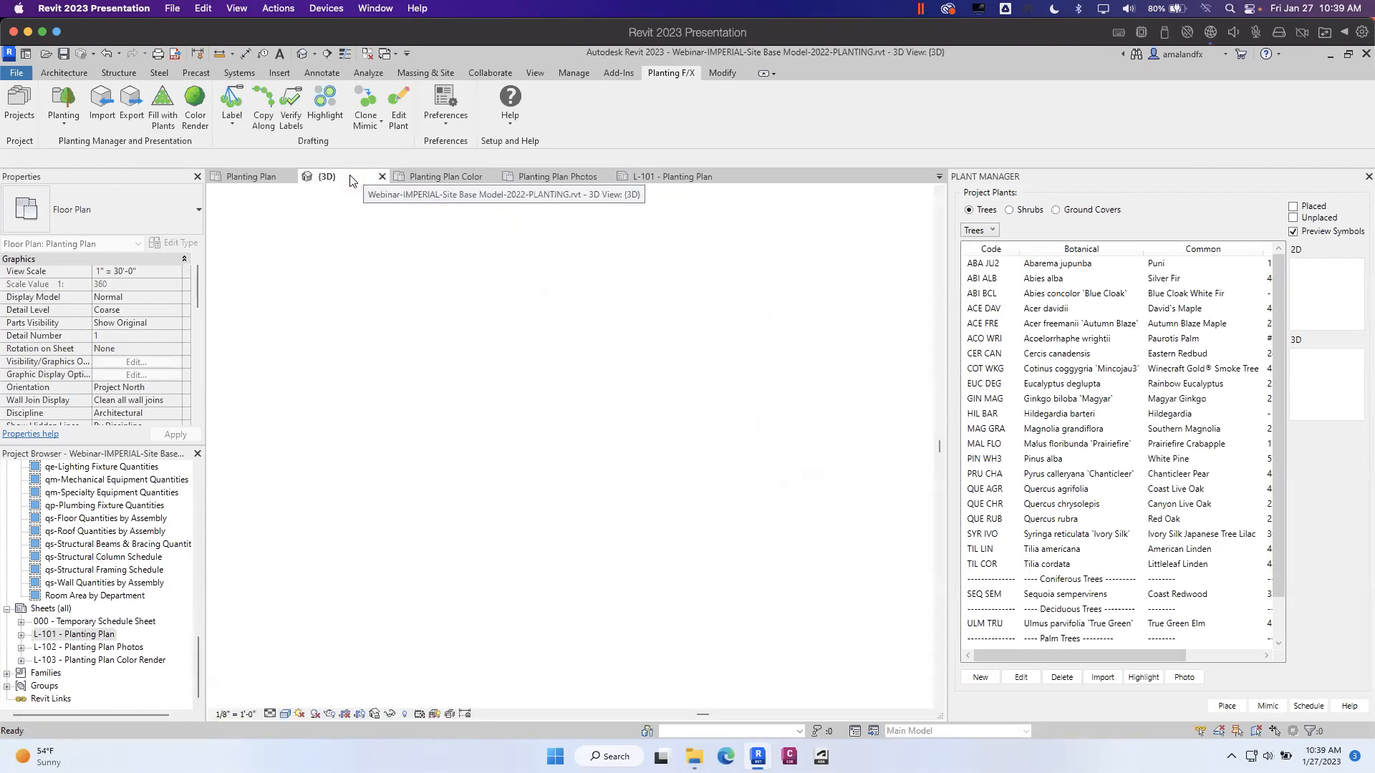
{"action": "scroll", "coordinate": [671, 342], "scroll_direction": "up", "scroll_amount": 5}
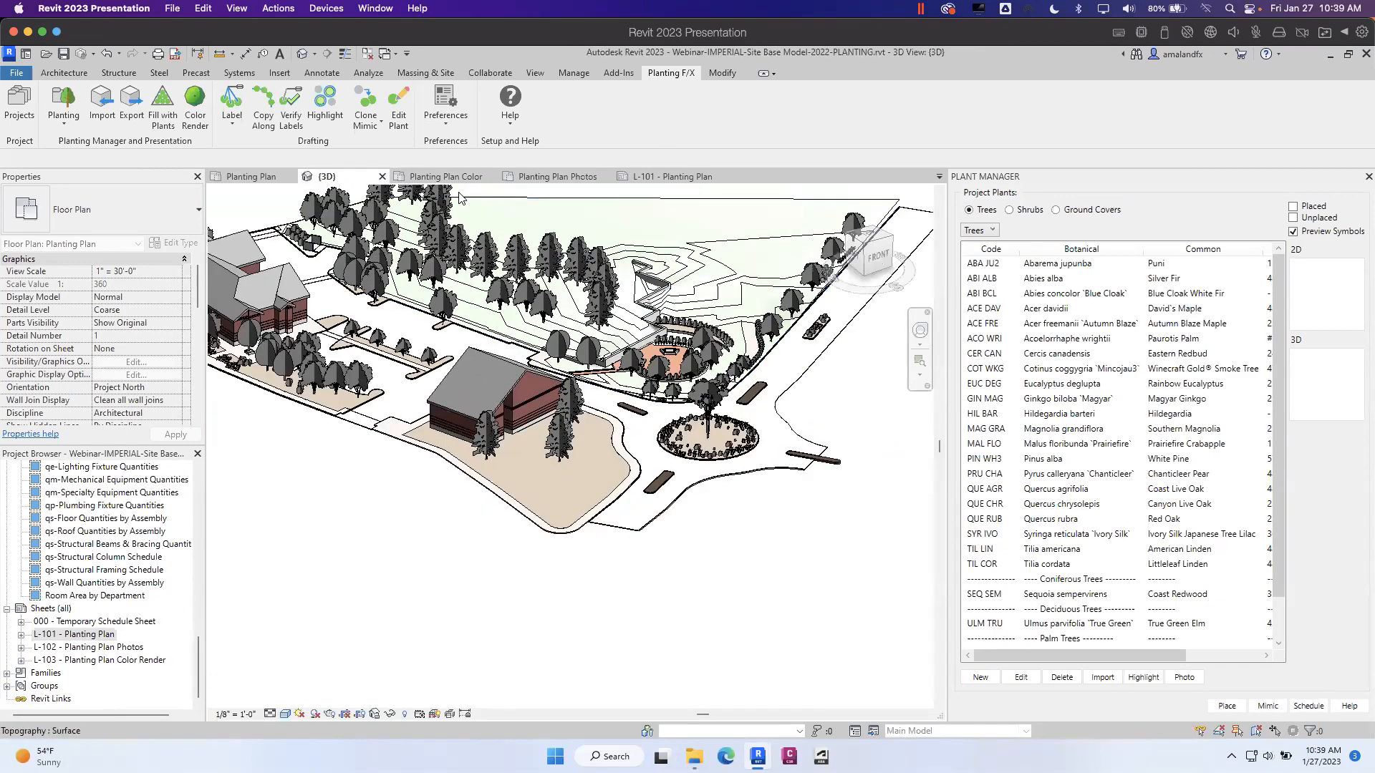
{"action": "middle_click_drag", "start_coordinate": [731, 374], "coordinate": [565, 405], "text": "shift"}
{"action": "scroll", "coordinate": [430, 480], "scroll_direction": "down", "scroll_amount": 6}
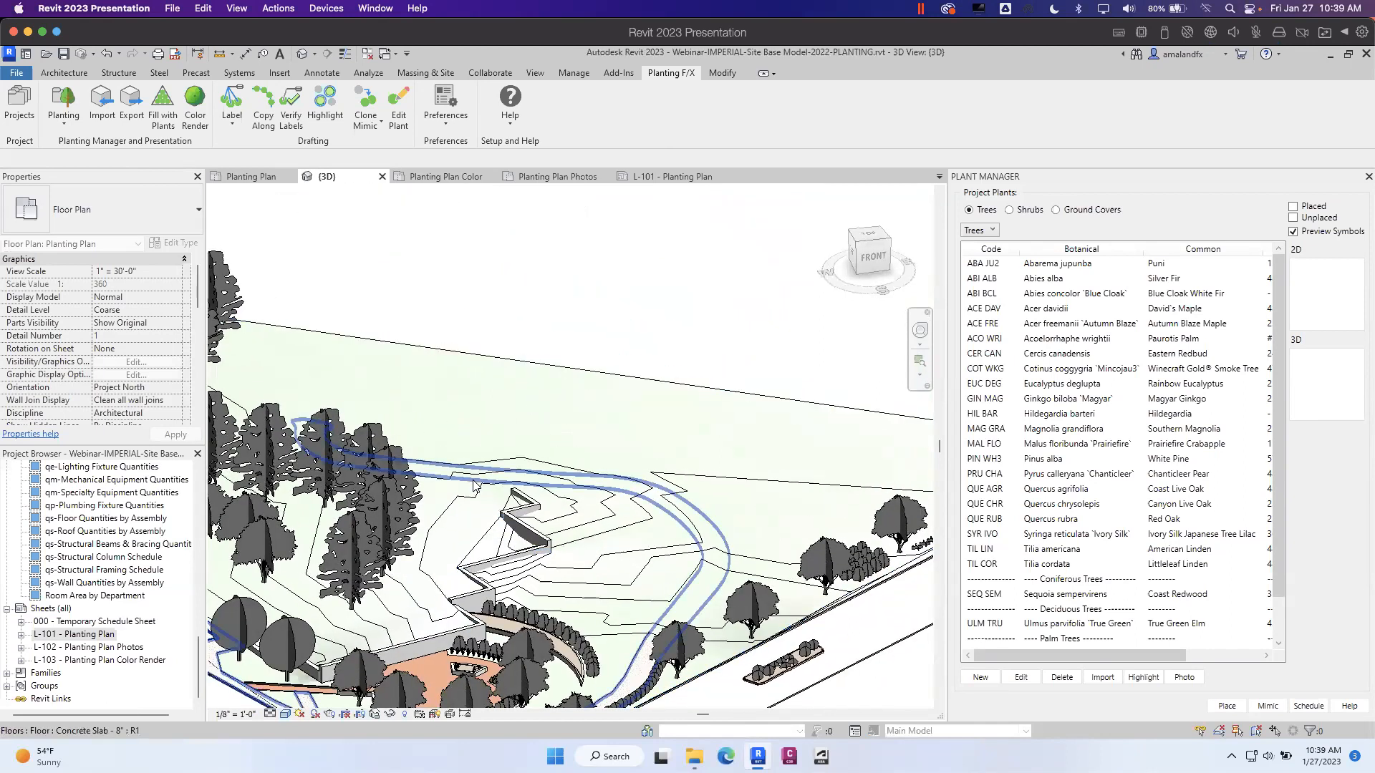
{"action": "scroll", "coordinate": [415, 487], "scroll_direction": "up", "scroll_amount": 6}
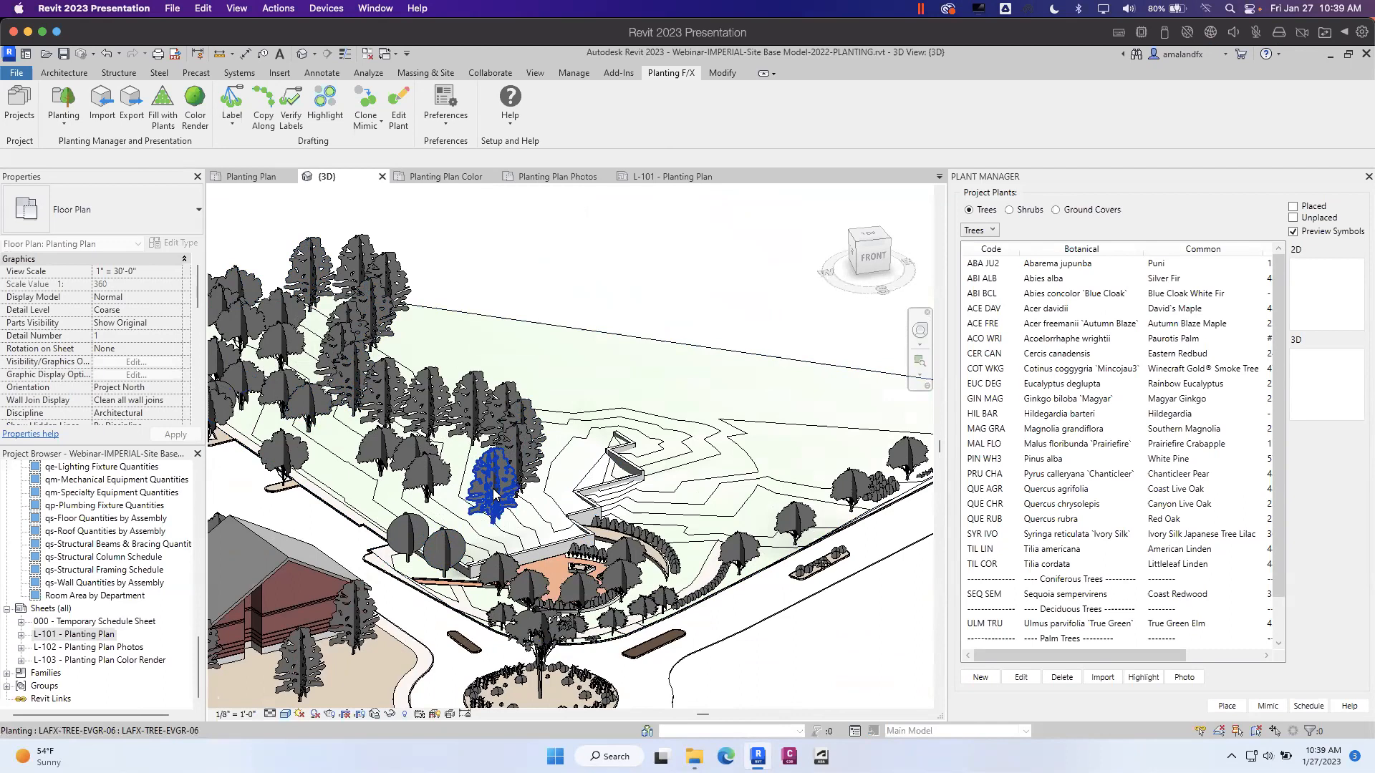
{"action": "scroll", "coordinate": [497, 492], "scroll_direction": "down", "scroll_amount": 4}
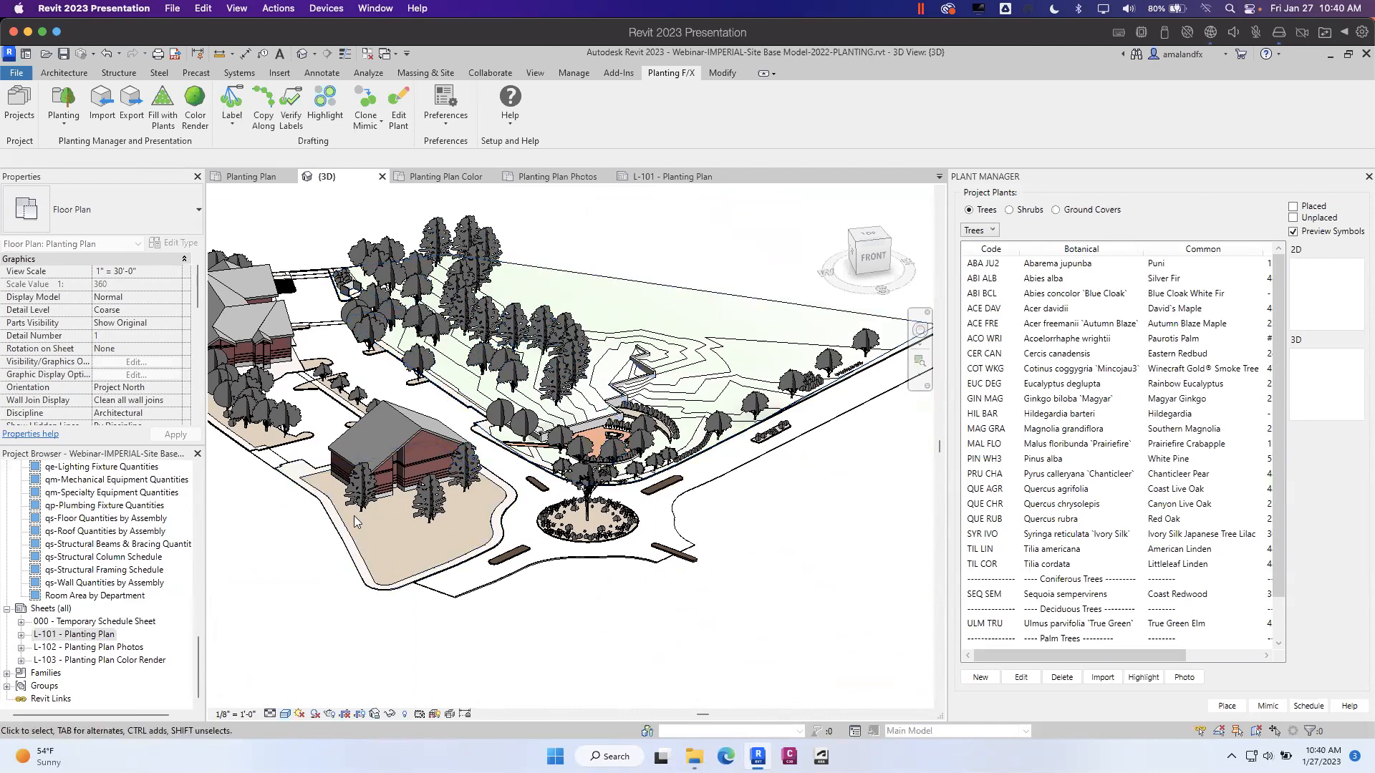
{"action": "left_click", "coordinate": [286, 715]}
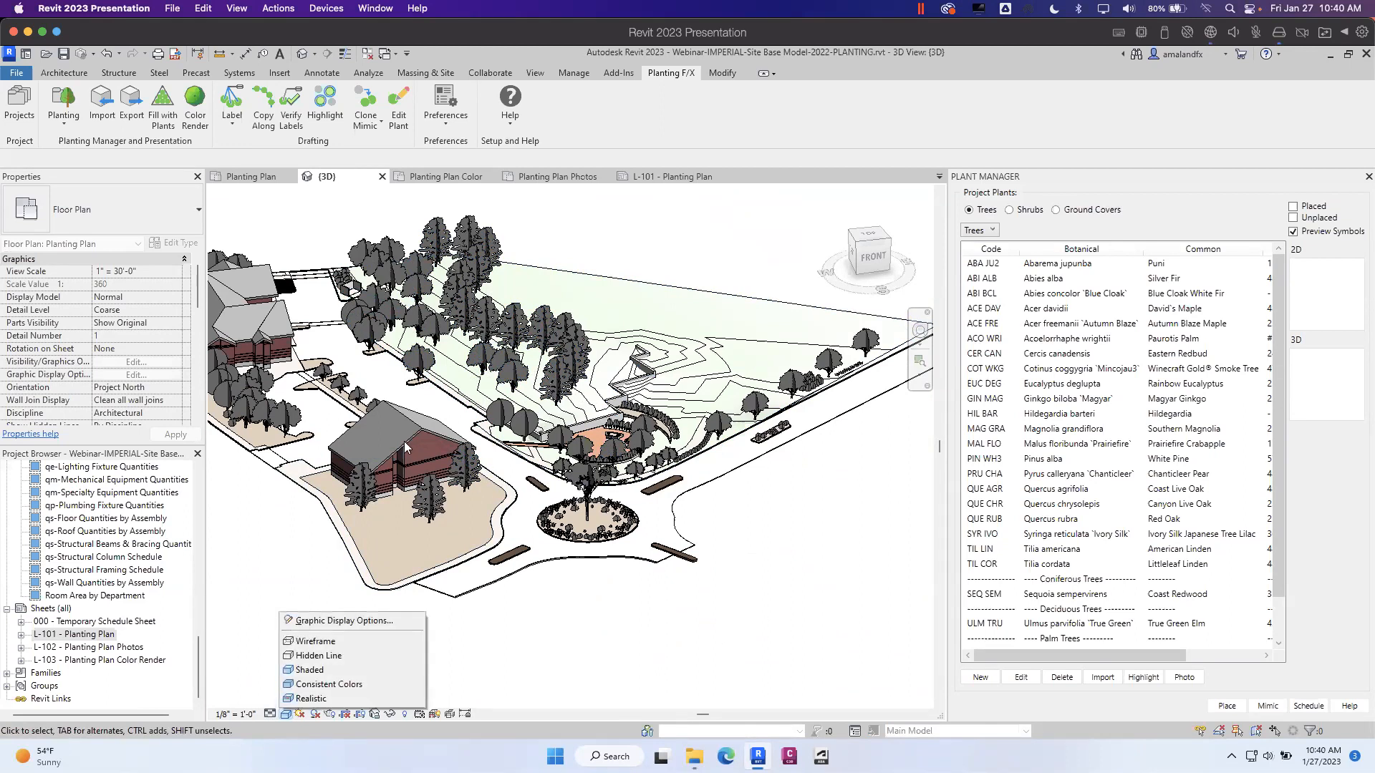
{"action": "left_click", "coordinate": [699, 624]}
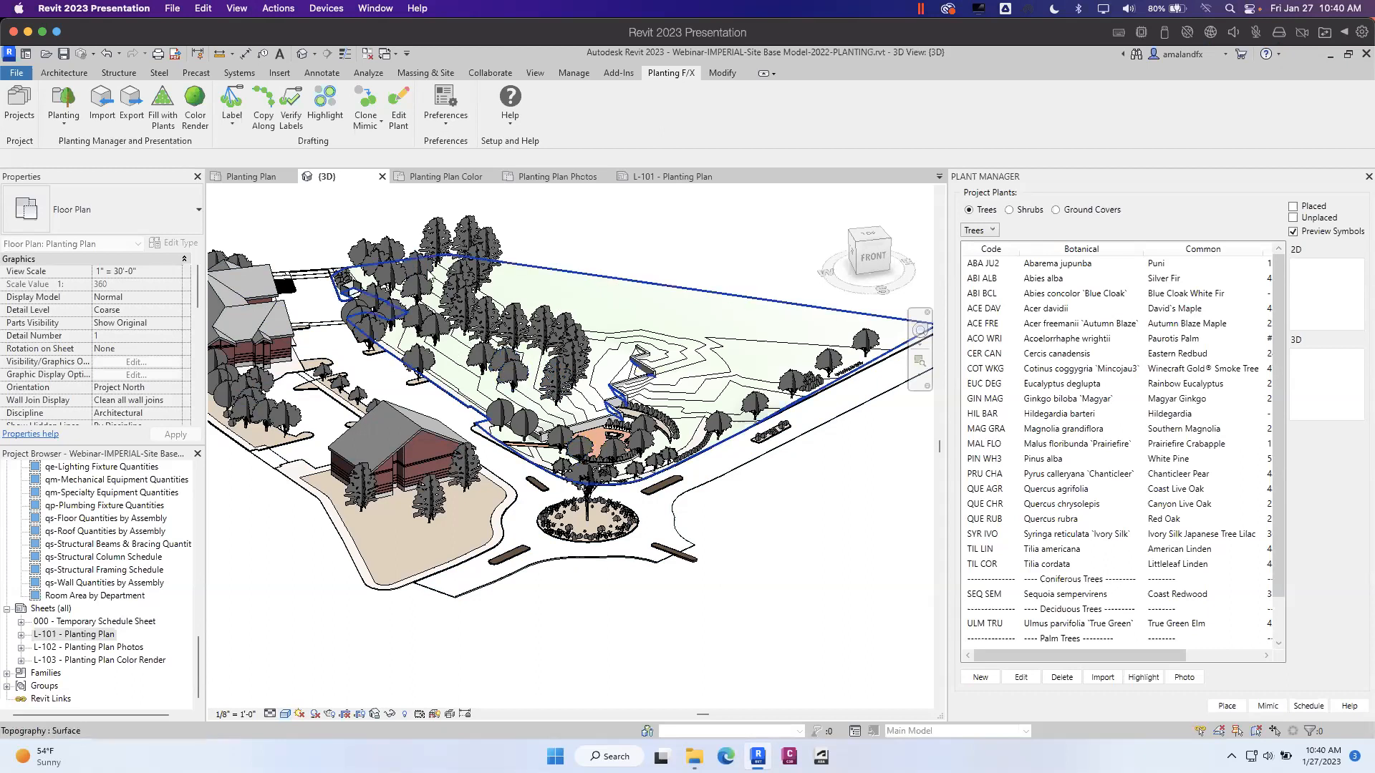
- Clone the tree from the narrow curb island along the road onto the slope beside the eucalyptus row in the 3D view
{"action": "scroll", "coordinate": [474, 352], "scroll_direction": "up", "scroll_amount": 5}
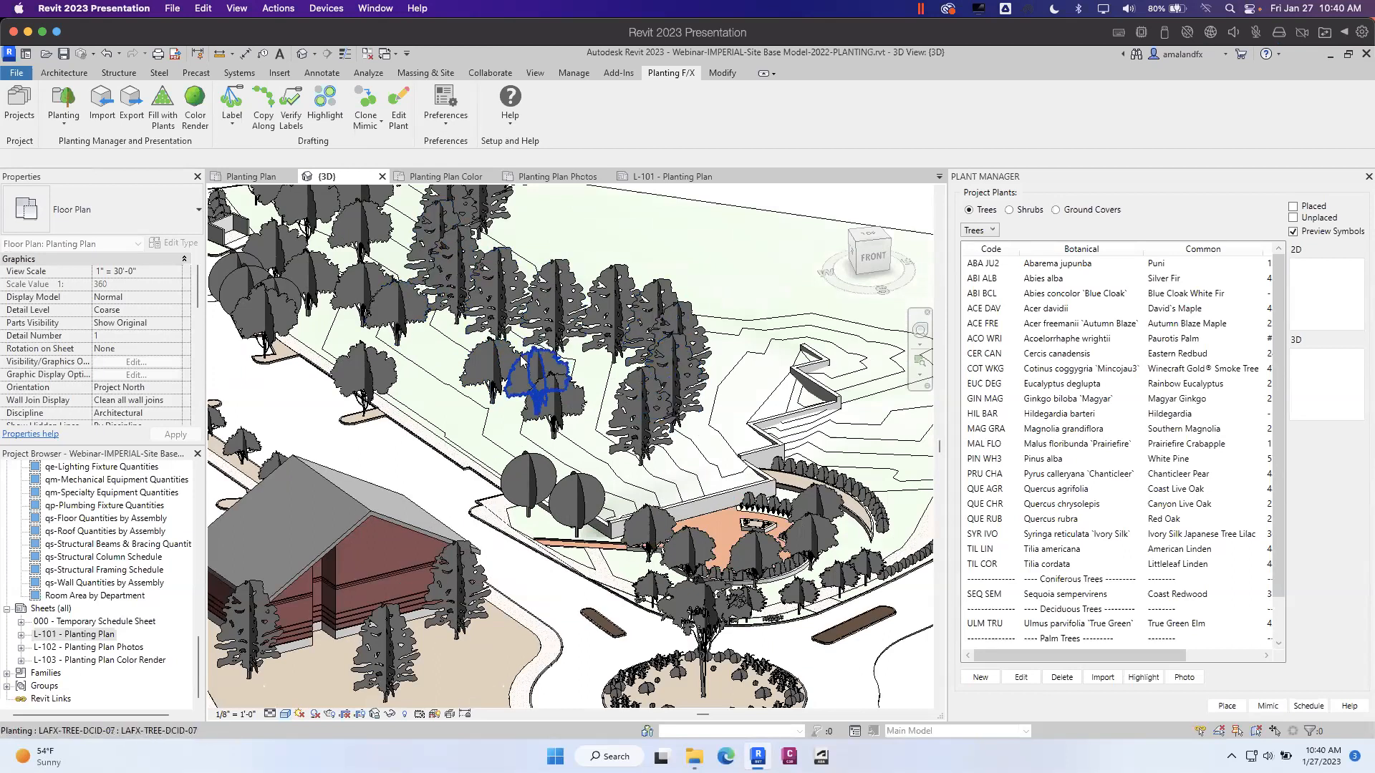
{"action": "left_click", "coordinate": [372, 128]}
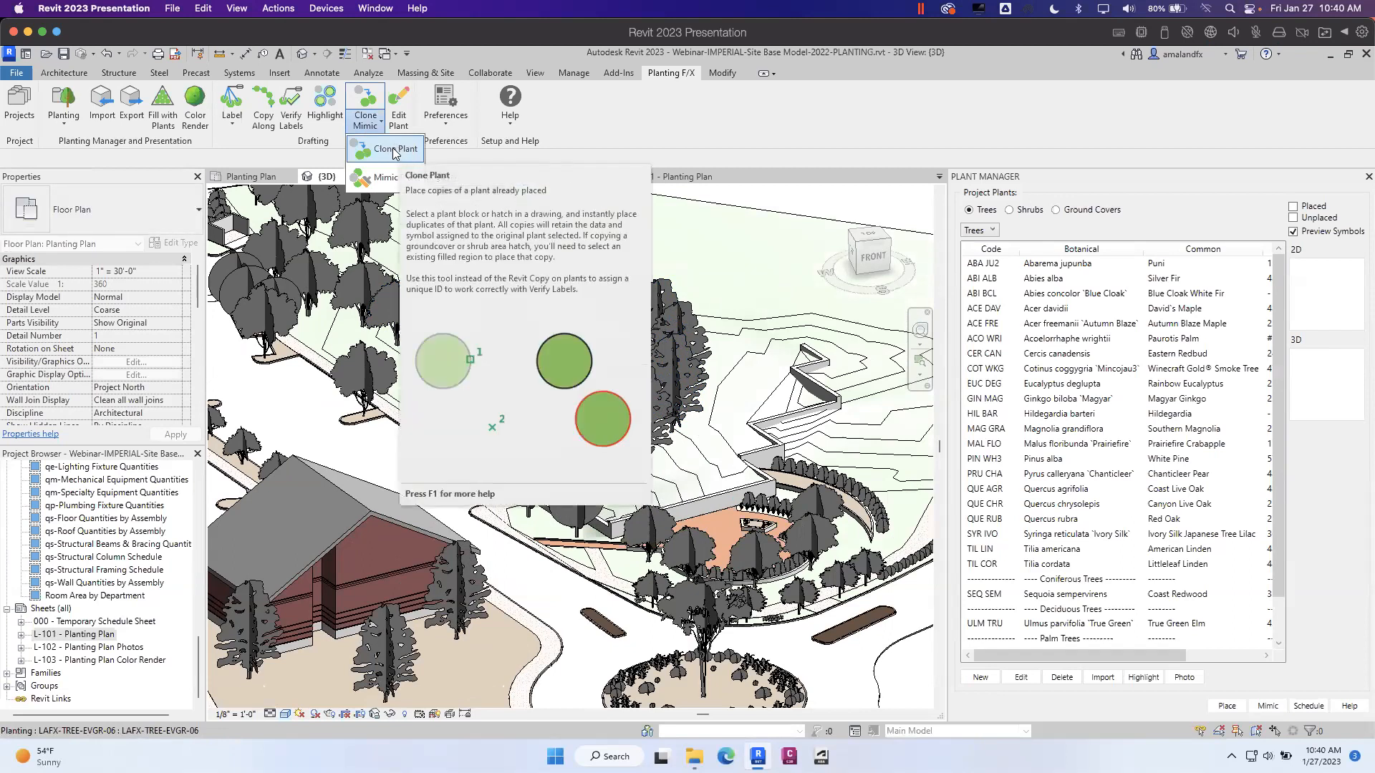
{"action": "left_click", "coordinate": [459, 166]}
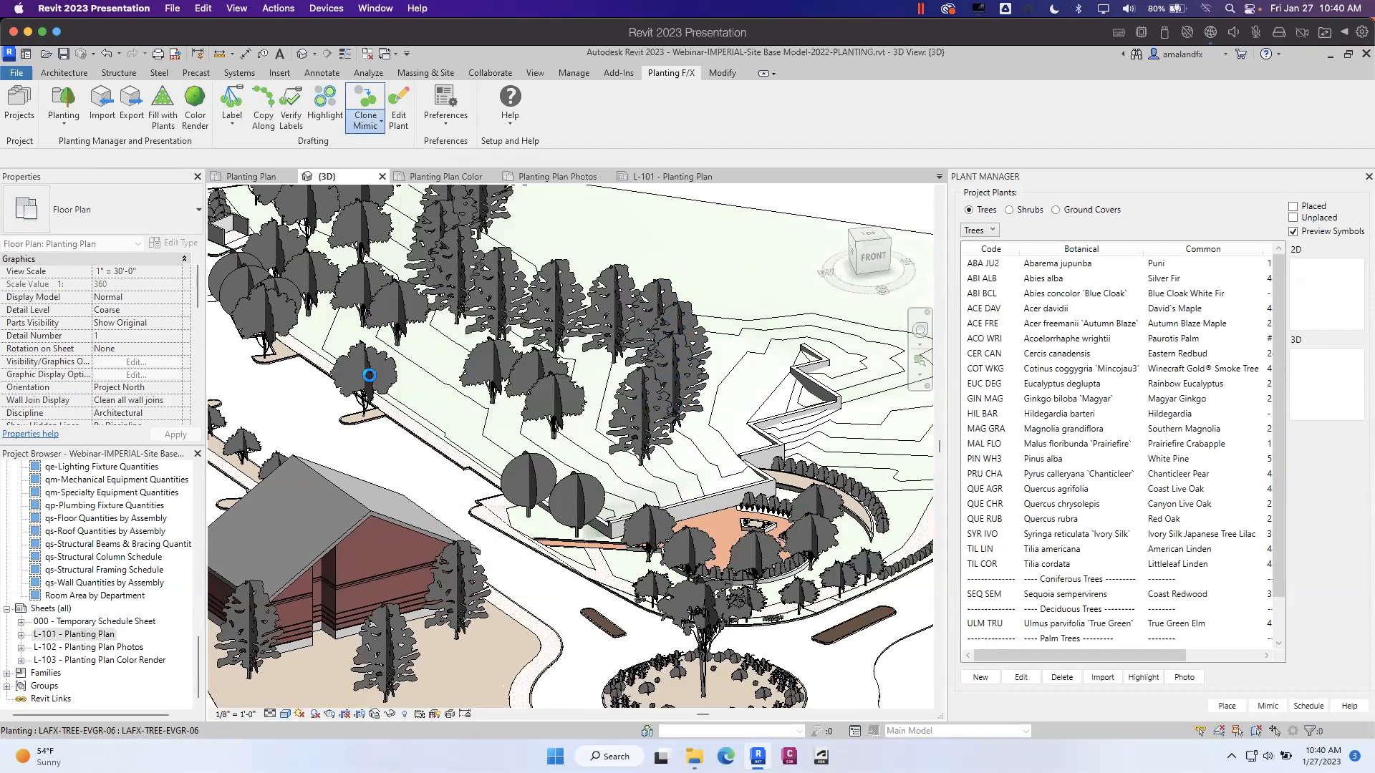
{"action": "left_click", "coordinate": [367, 374]}
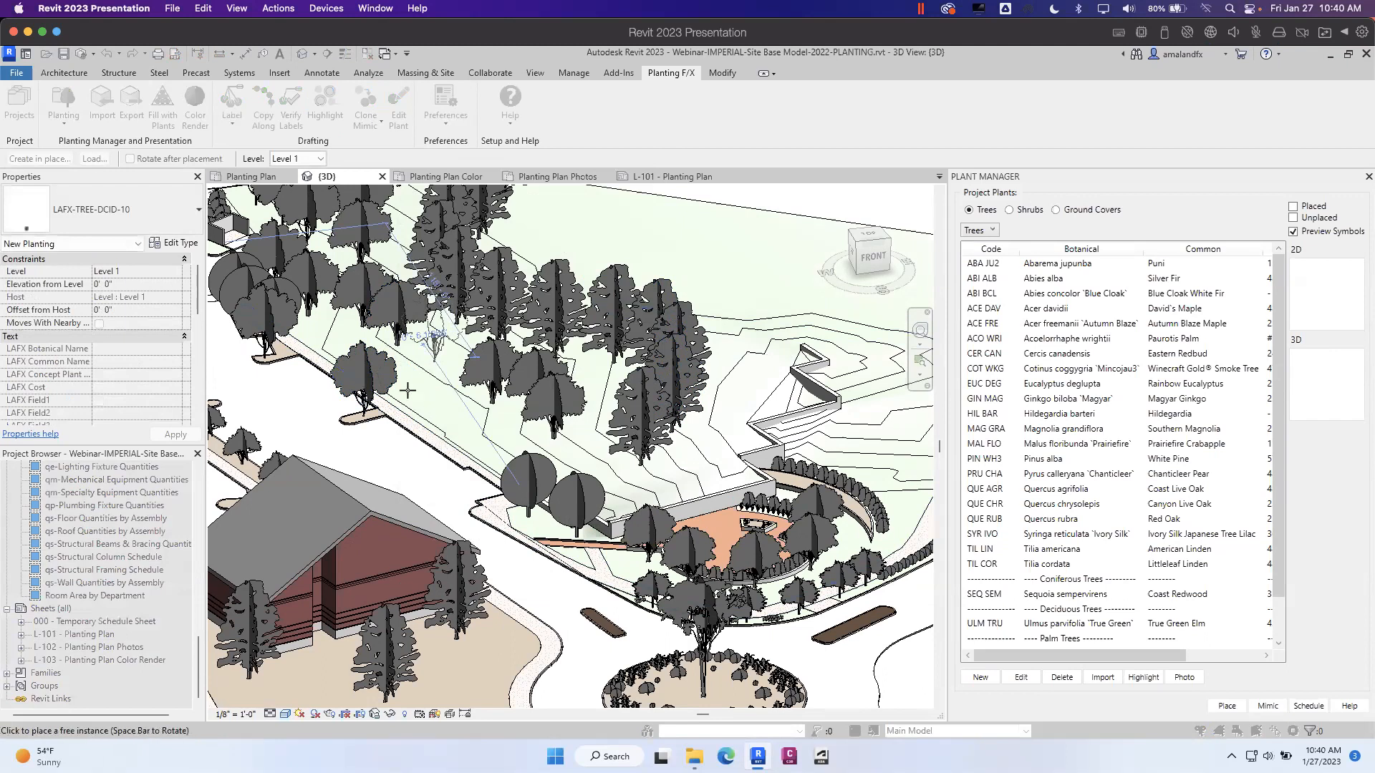
{"action": "left_click", "coordinate": [435, 356]}
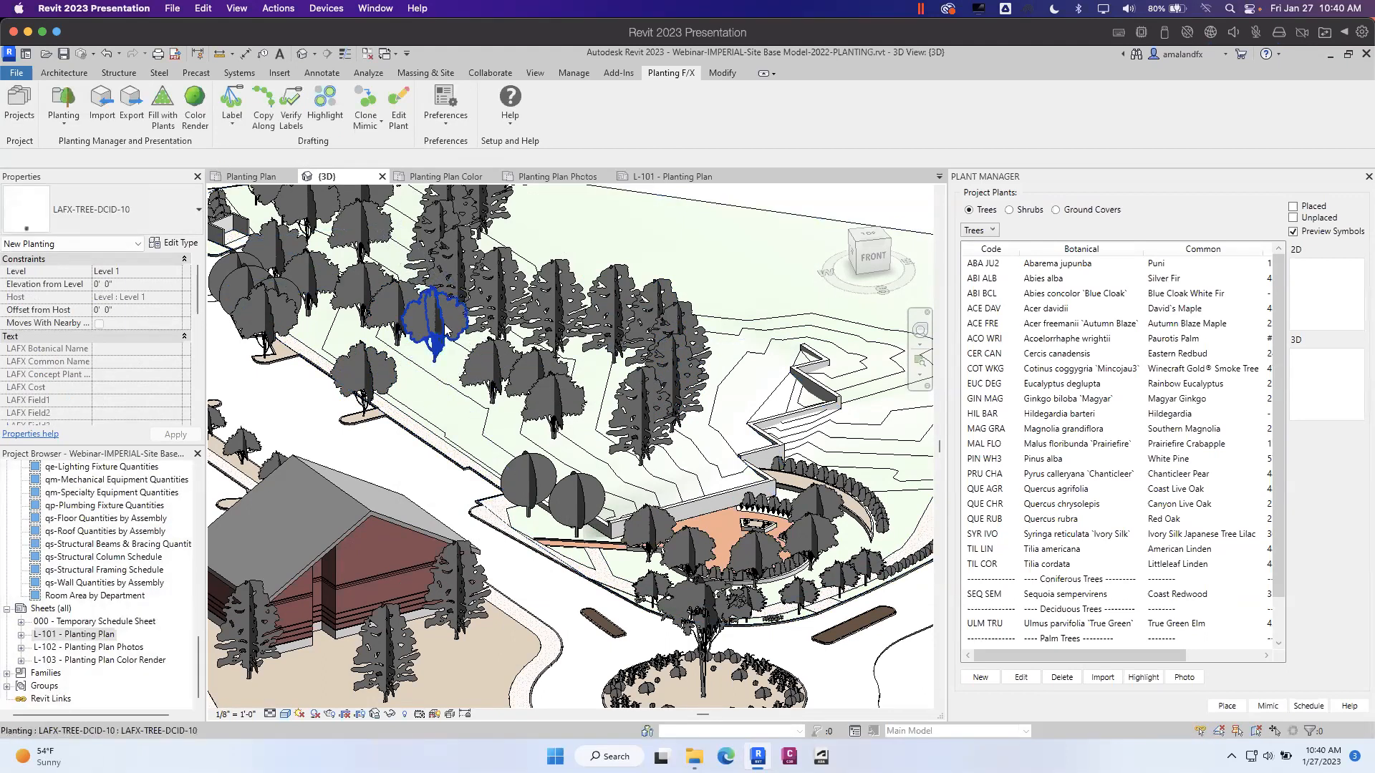
{"action": "left_click_drag", "start_coordinate": [441, 331], "coordinate": [478, 363]}
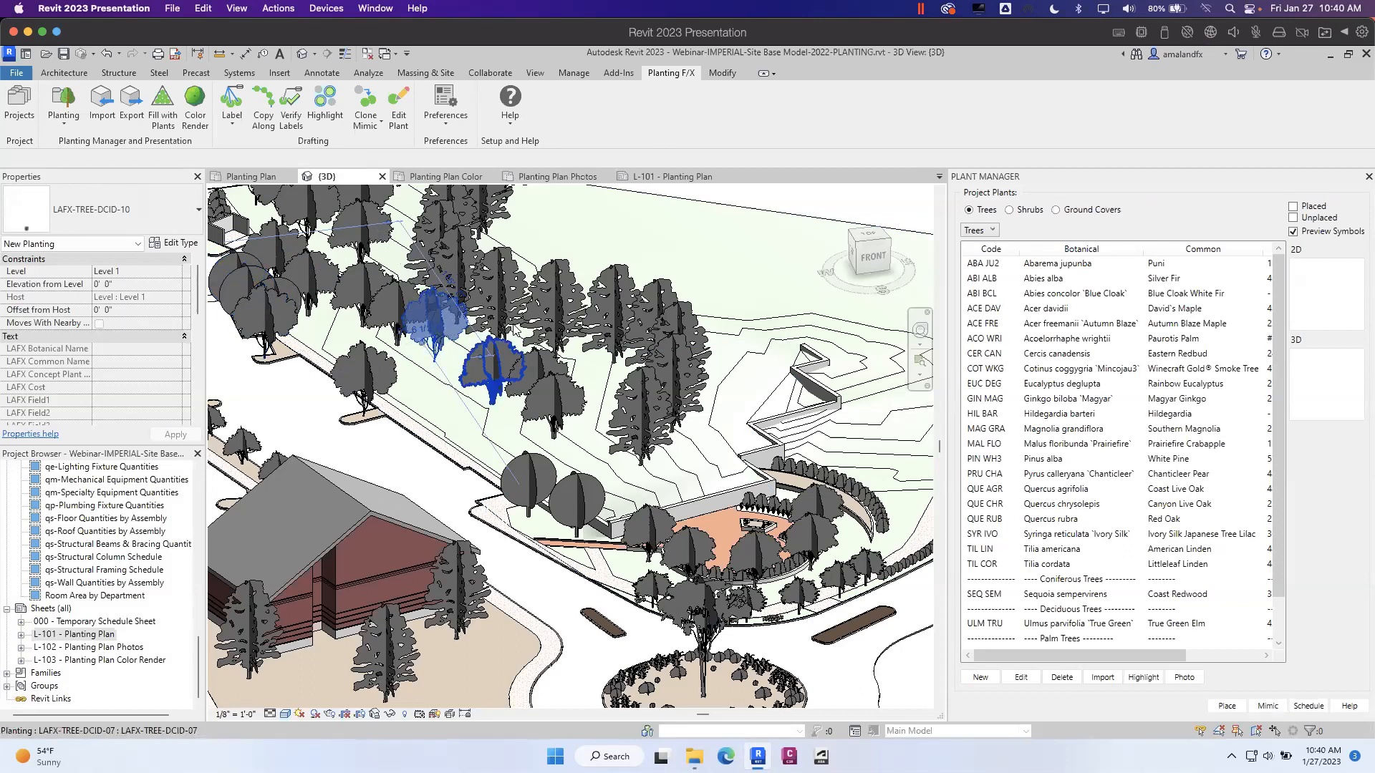
- Inspect the Planting F/X data in the properties of the eucalyptus next to the cloned tree
{"action": "left_click", "coordinate": [500, 288]}
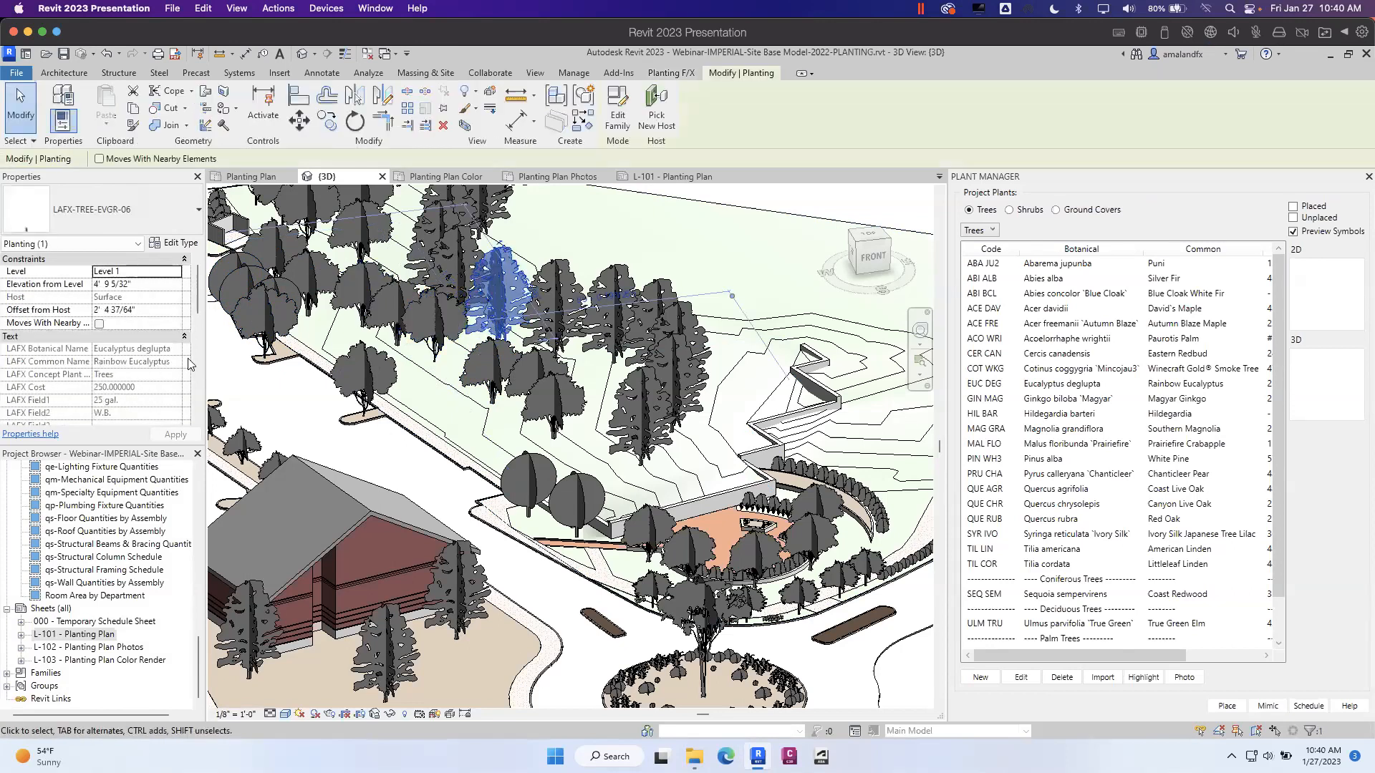
{"action": "scroll", "coordinate": [197, 290], "scroll_direction": "down", "scroll_amount": 5}
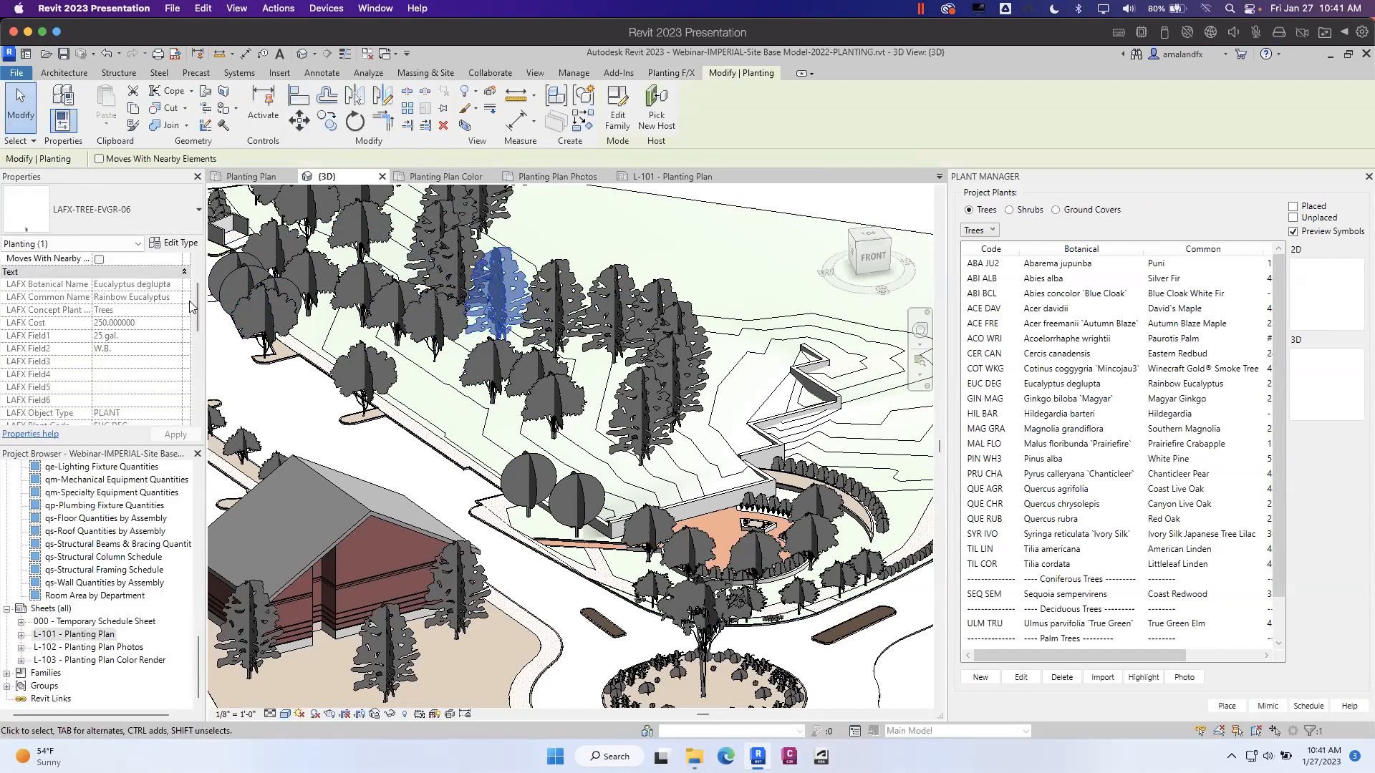
{"action": "scroll", "coordinate": [196, 301], "scroll_direction": "down", "scroll_amount": 1}
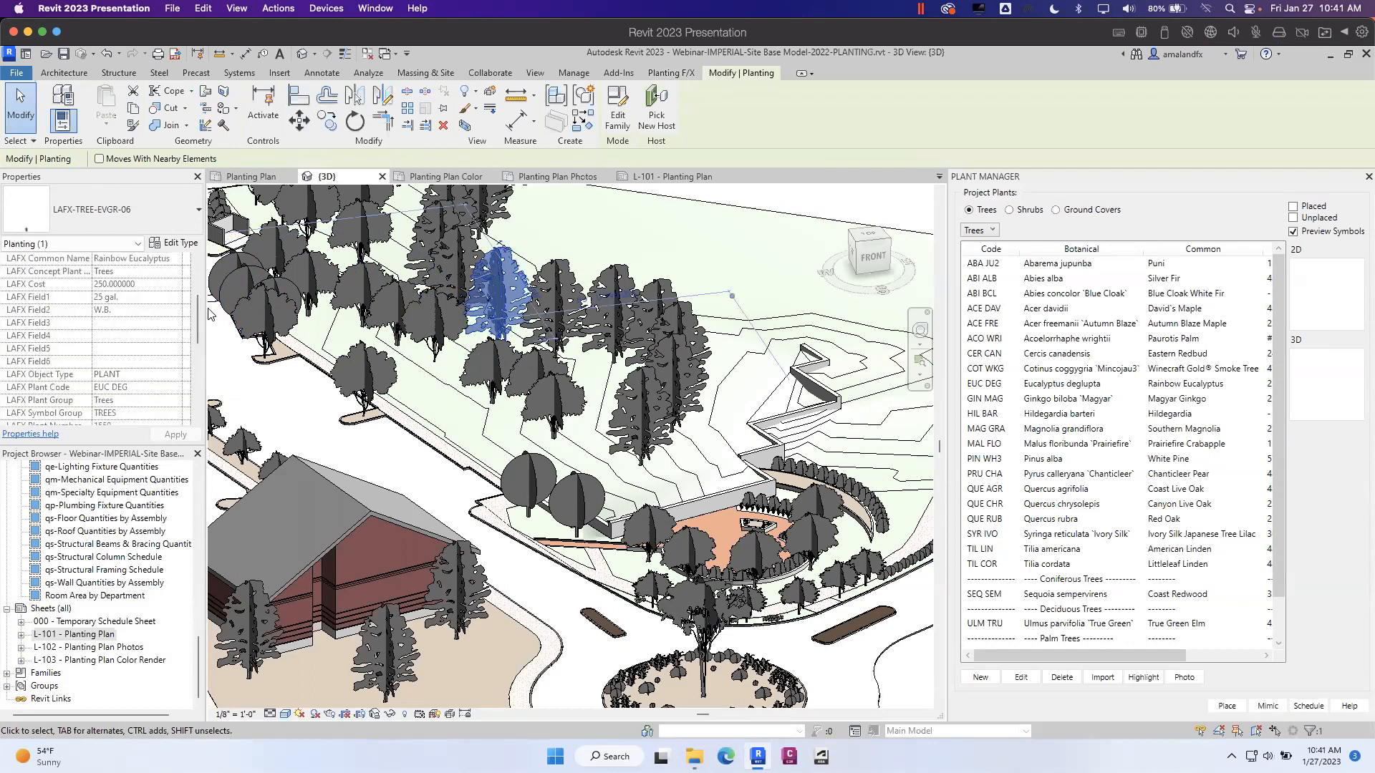
{"action": "left_click_drag", "start_coordinate": [196, 310], "coordinate": [203, 342]}
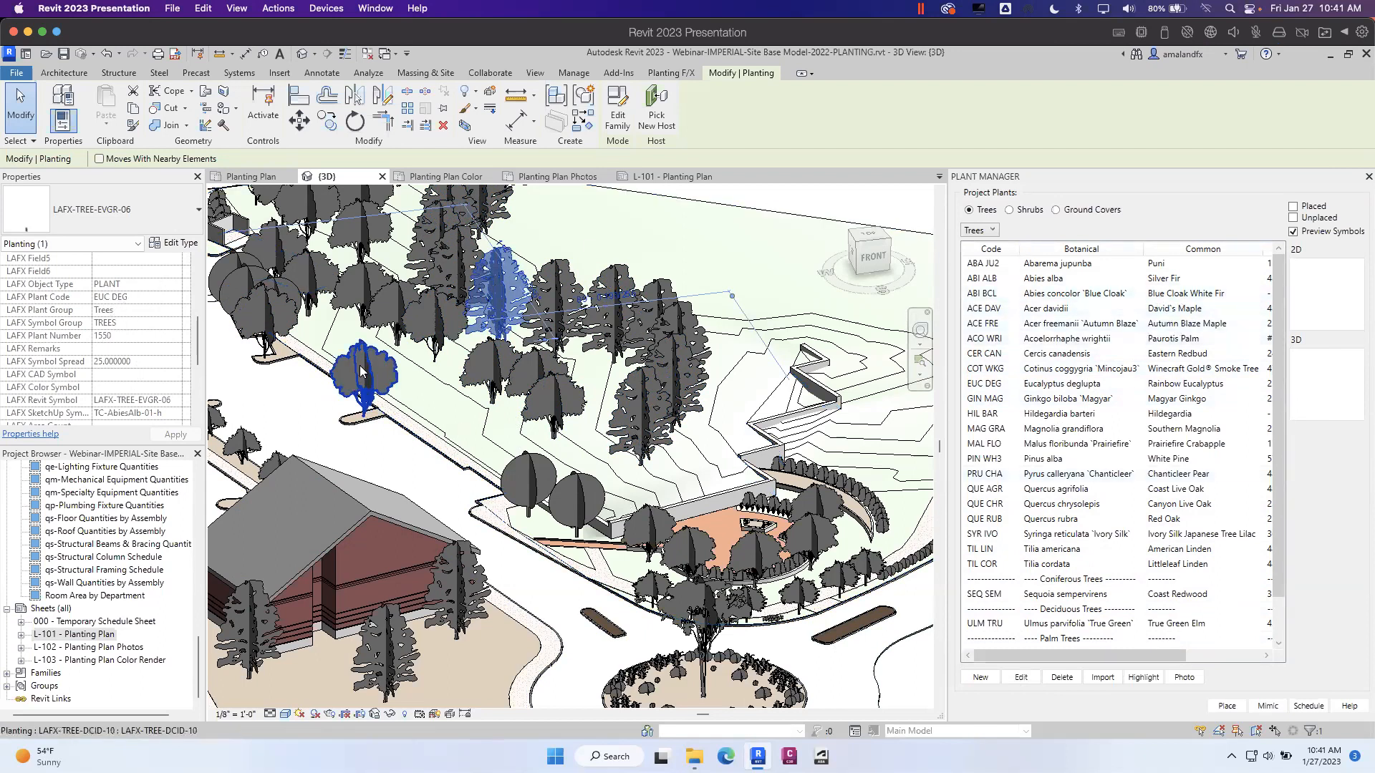
{"action": "left_click", "coordinate": [452, 379]}
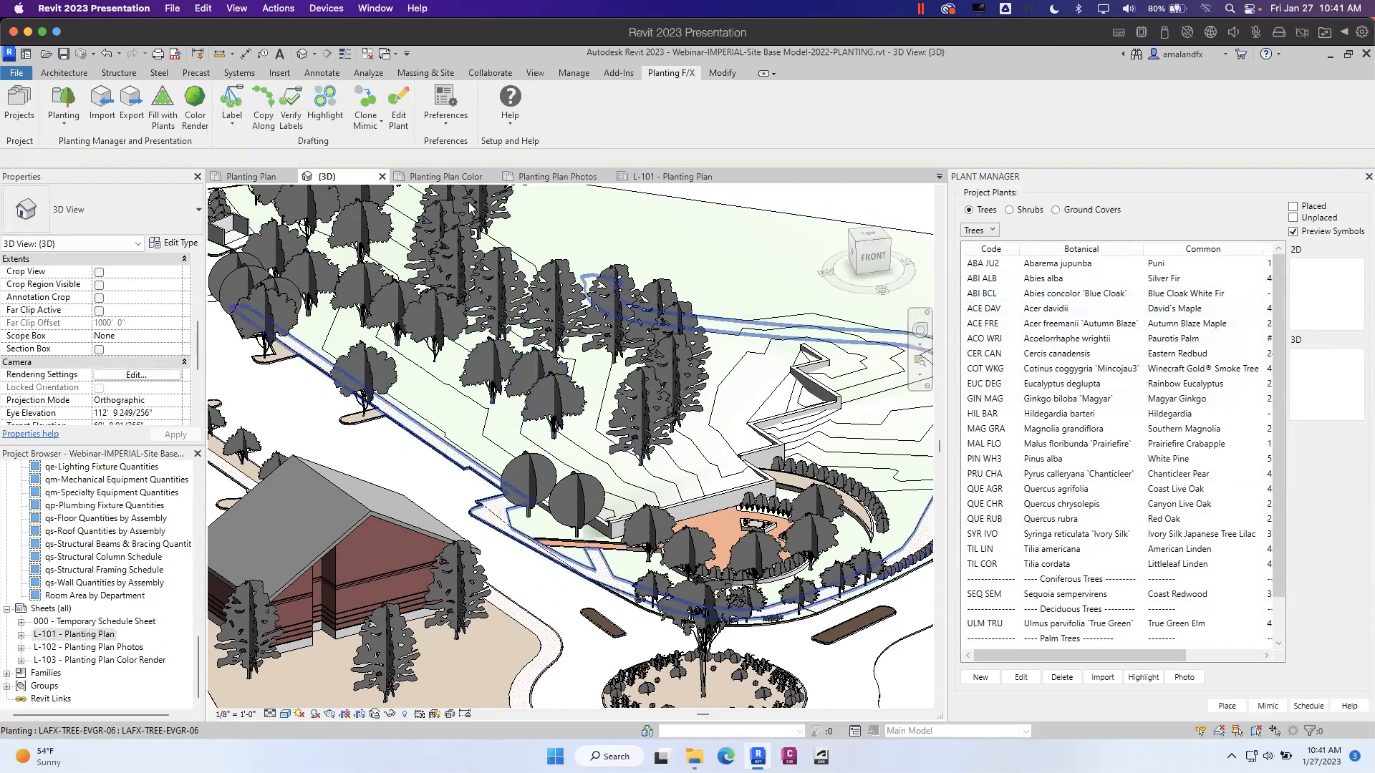
- Use Mimic Plant to turn the cloned tree on the slope into a Eucalyptus deglupta and check its plant data
{"action": "left_click", "coordinate": [367, 118]}
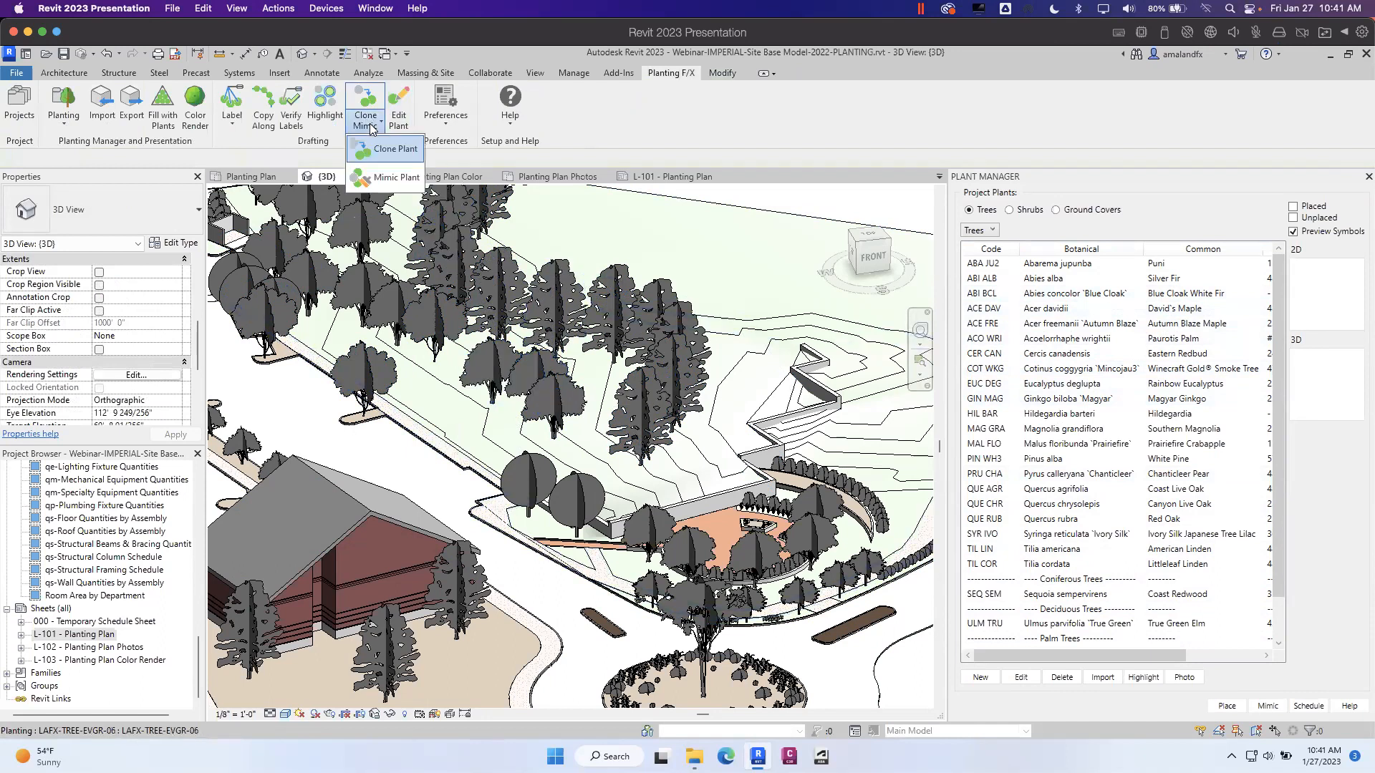
{"action": "left_click", "coordinate": [393, 180]}
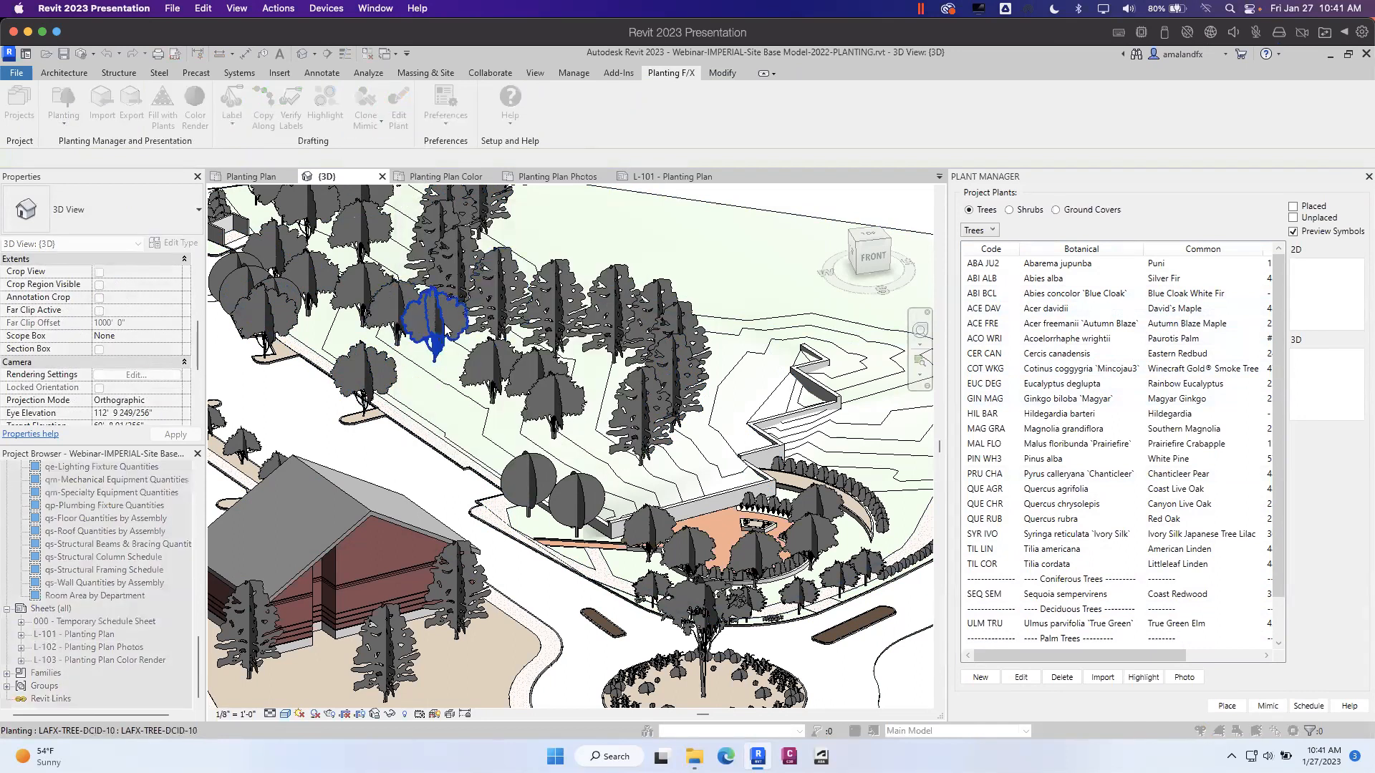
{"action": "left_click", "coordinate": [435, 326]}
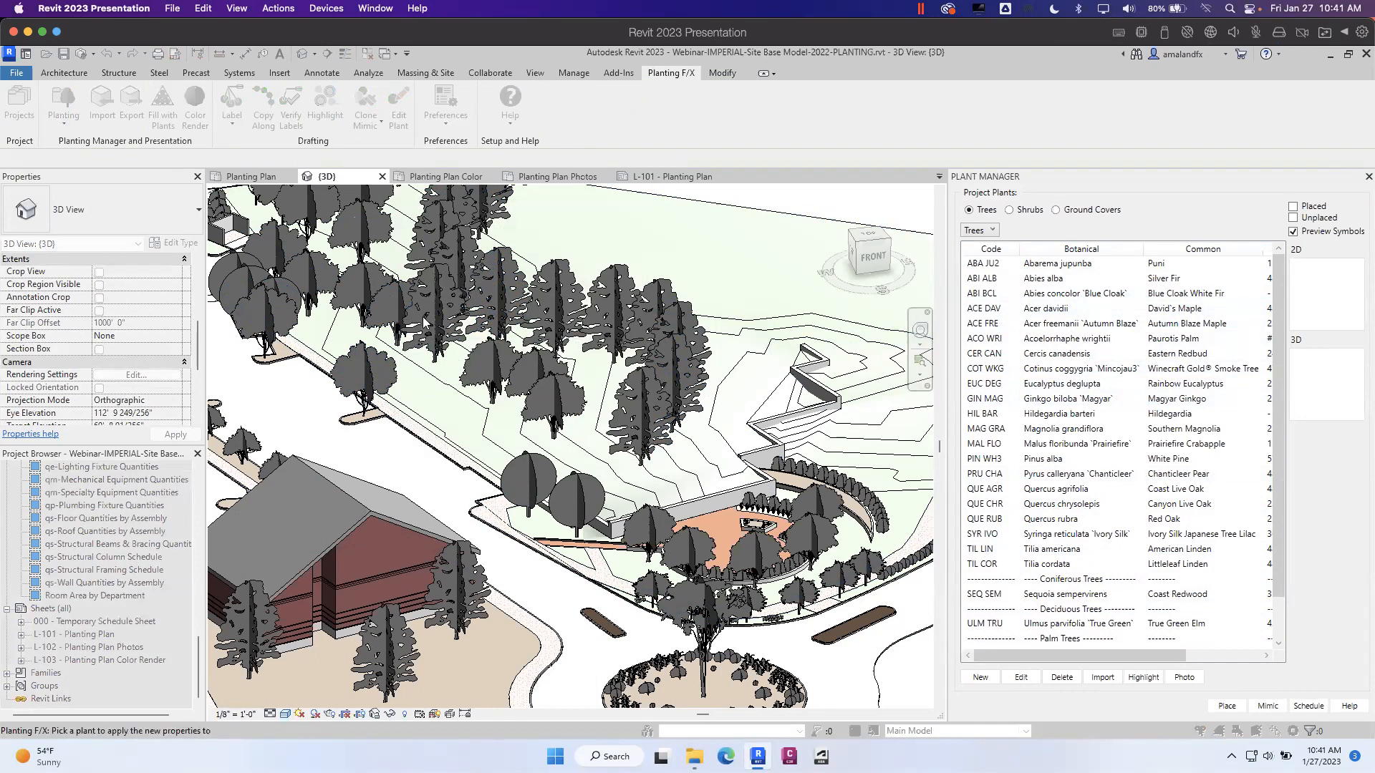
{"action": "key", "text": "Escape"}
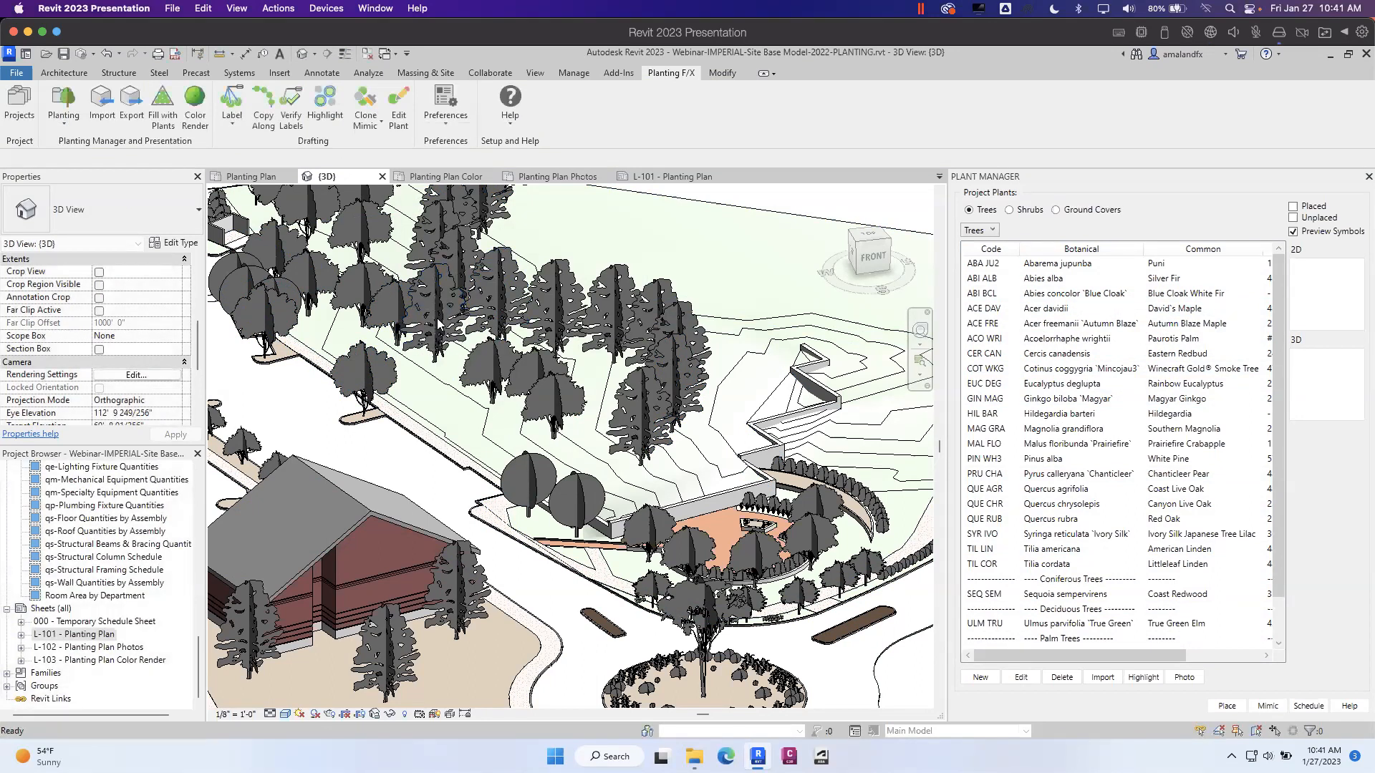
{"action": "left_click", "coordinate": [431, 342]}
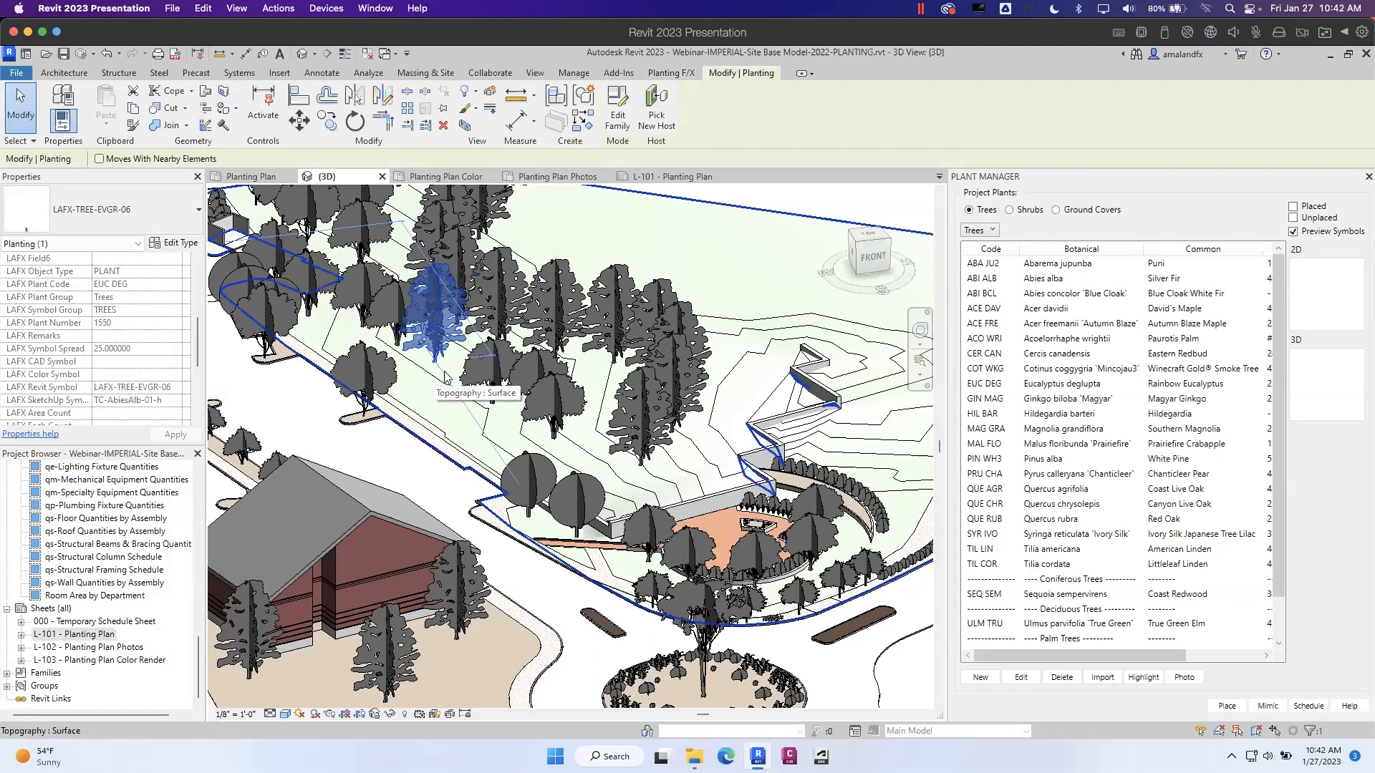
{"action": "key", "text": "Escape"}
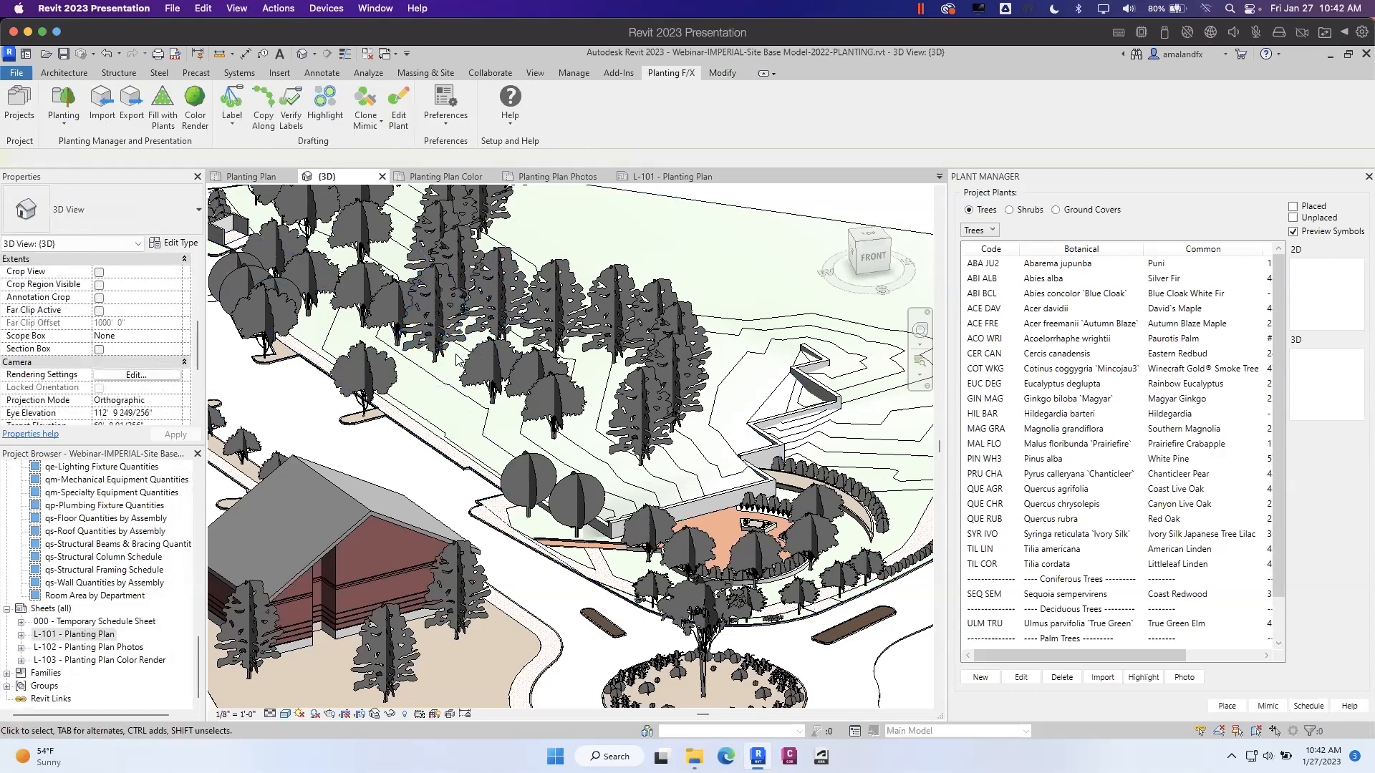
- Fill the empty rounded bed beside the upper building in the planting plan with CAL OV2 grasses from the nearby triangular bed, using triangular spacing
{"action": "left_click", "coordinate": [251, 177]}
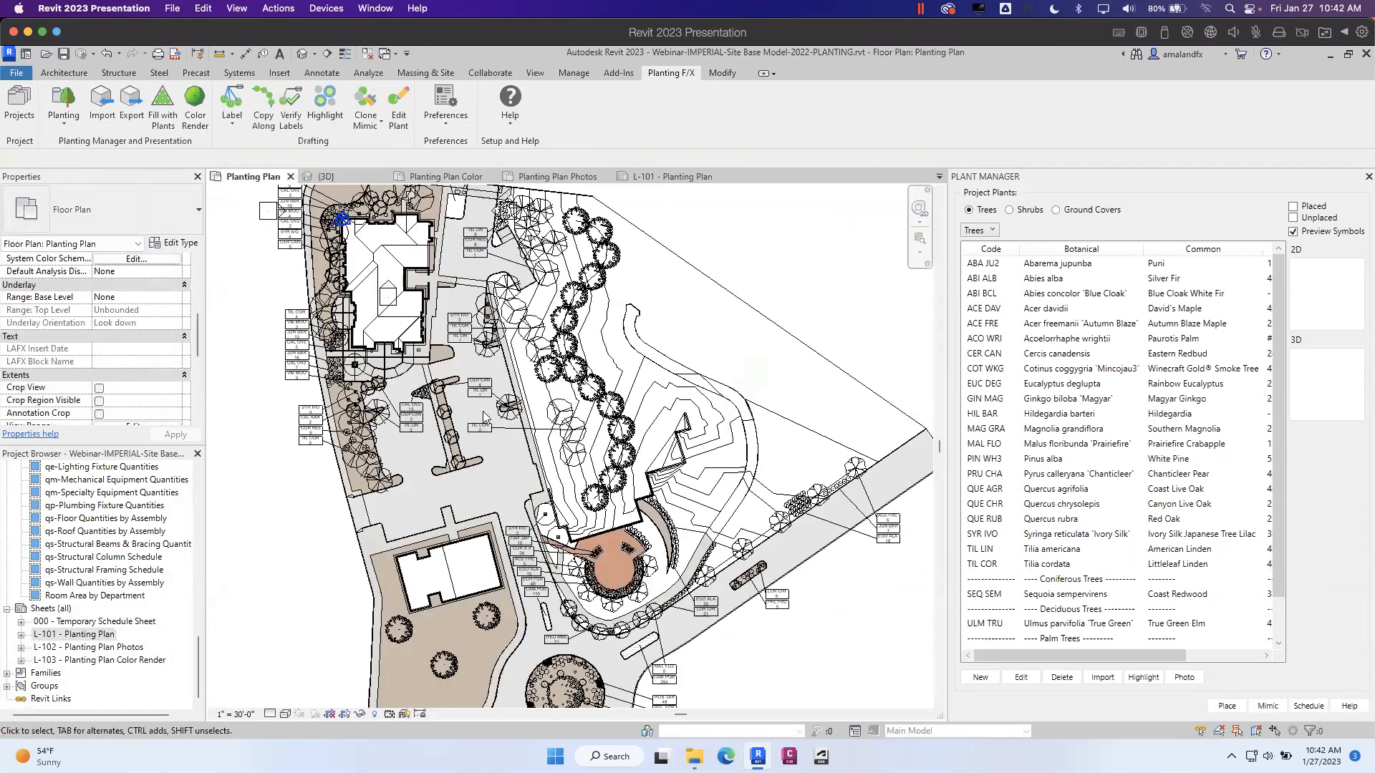
{"action": "middle_click_drag", "start_coordinate": [533, 265], "coordinate": [567, 297]}
{"action": "scroll", "coordinate": [496, 417], "scroll_direction": "up", "scroll_amount": 5}
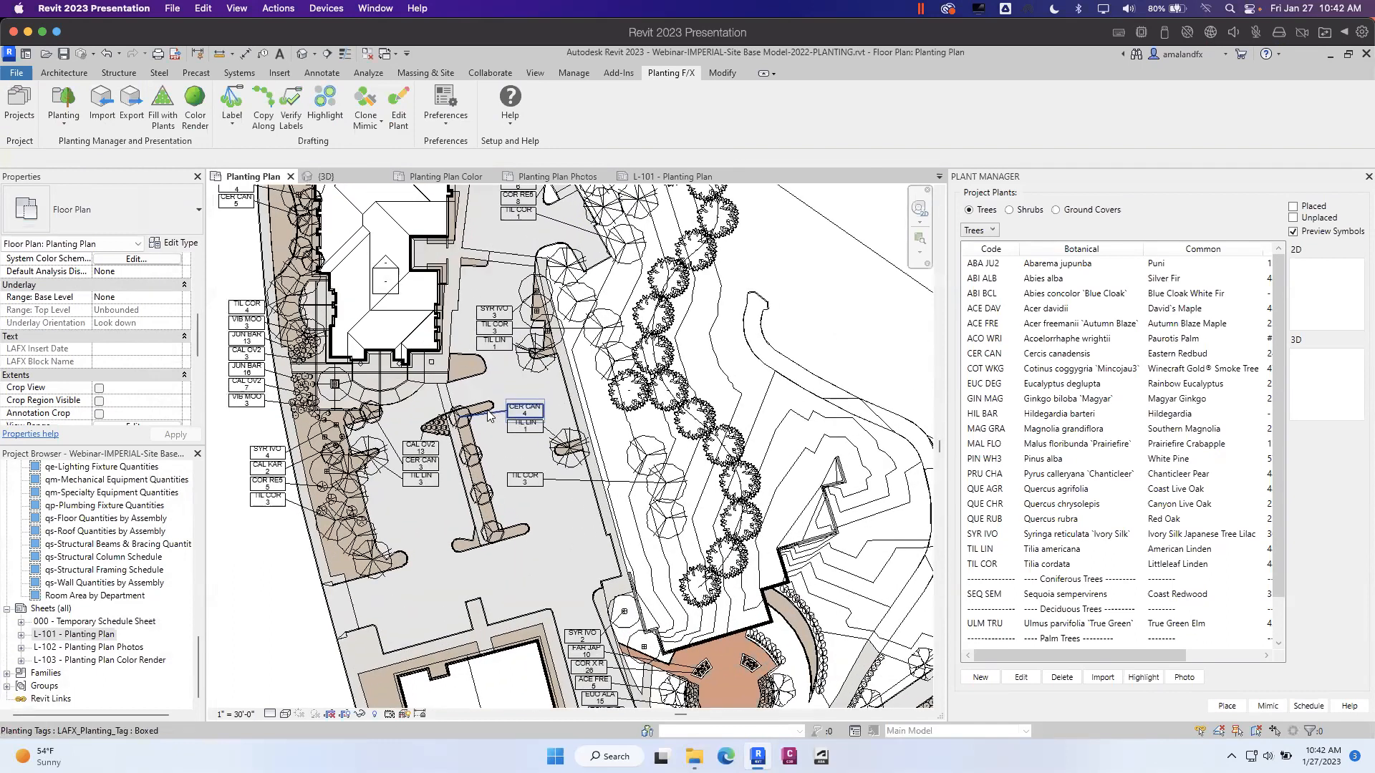
{"action": "scroll", "coordinate": [437, 345], "scroll_direction": "up", "scroll_amount": 3}
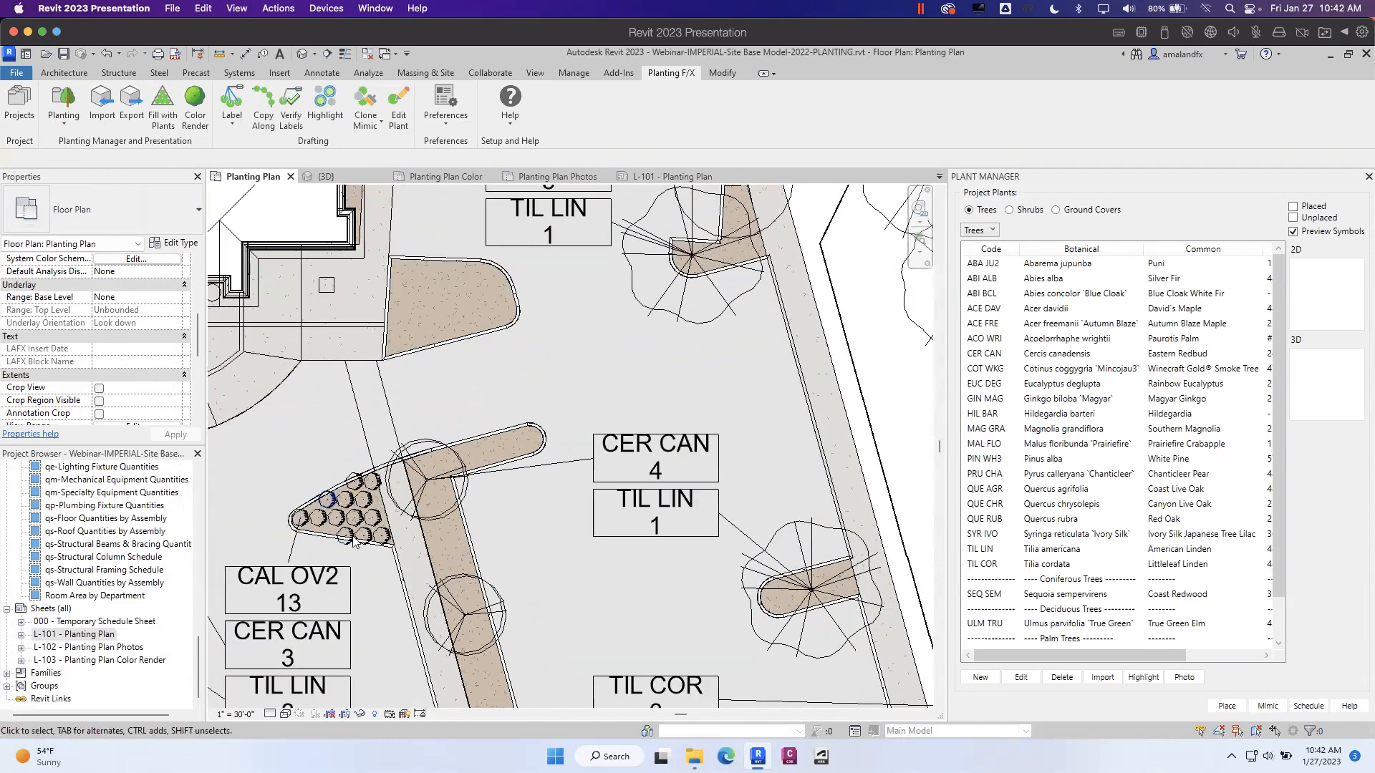
{"action": "left_click", "coordinate": [162, 106]}
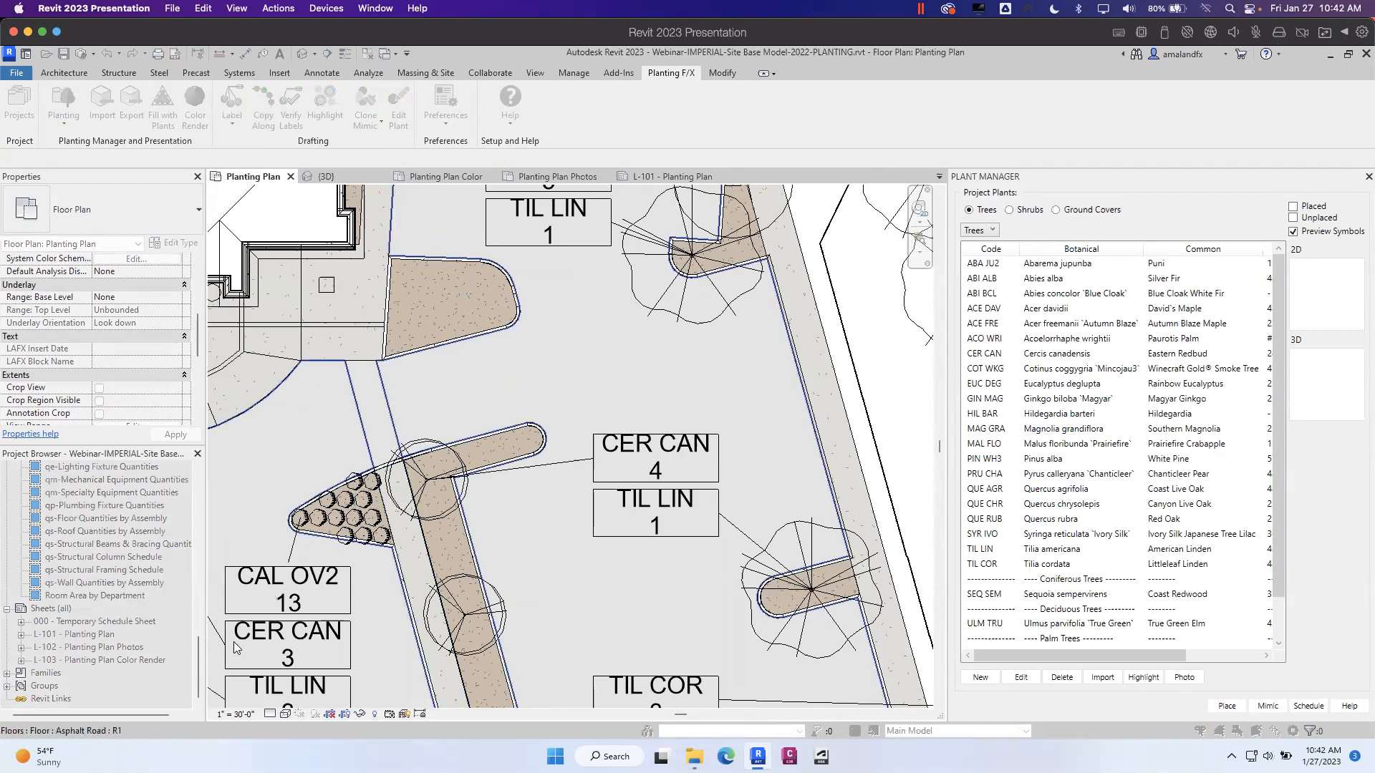
{"action": "left_click", "coordinate": [464, 292]}
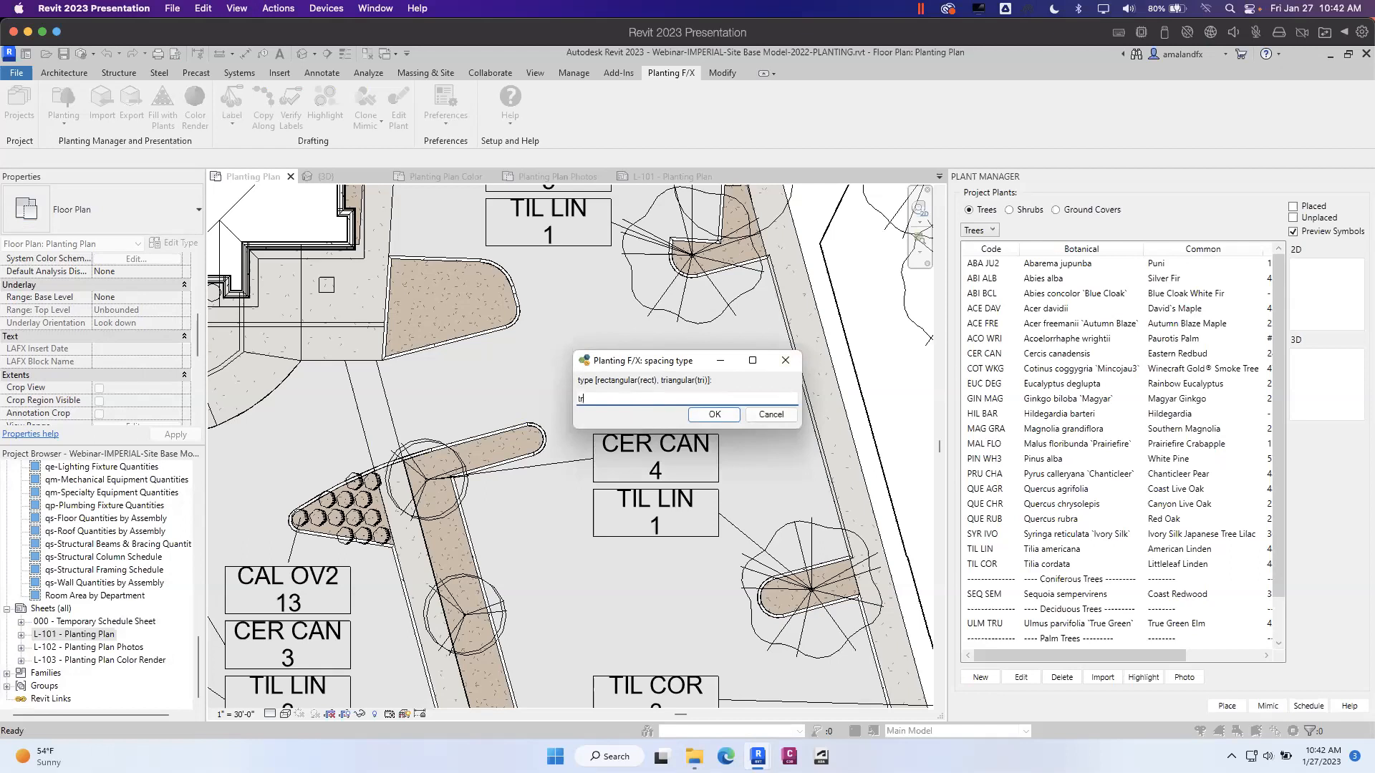
{"action": "type", "text": "tri"}
{"action": "left_click", "coordinate": [729, 419]}
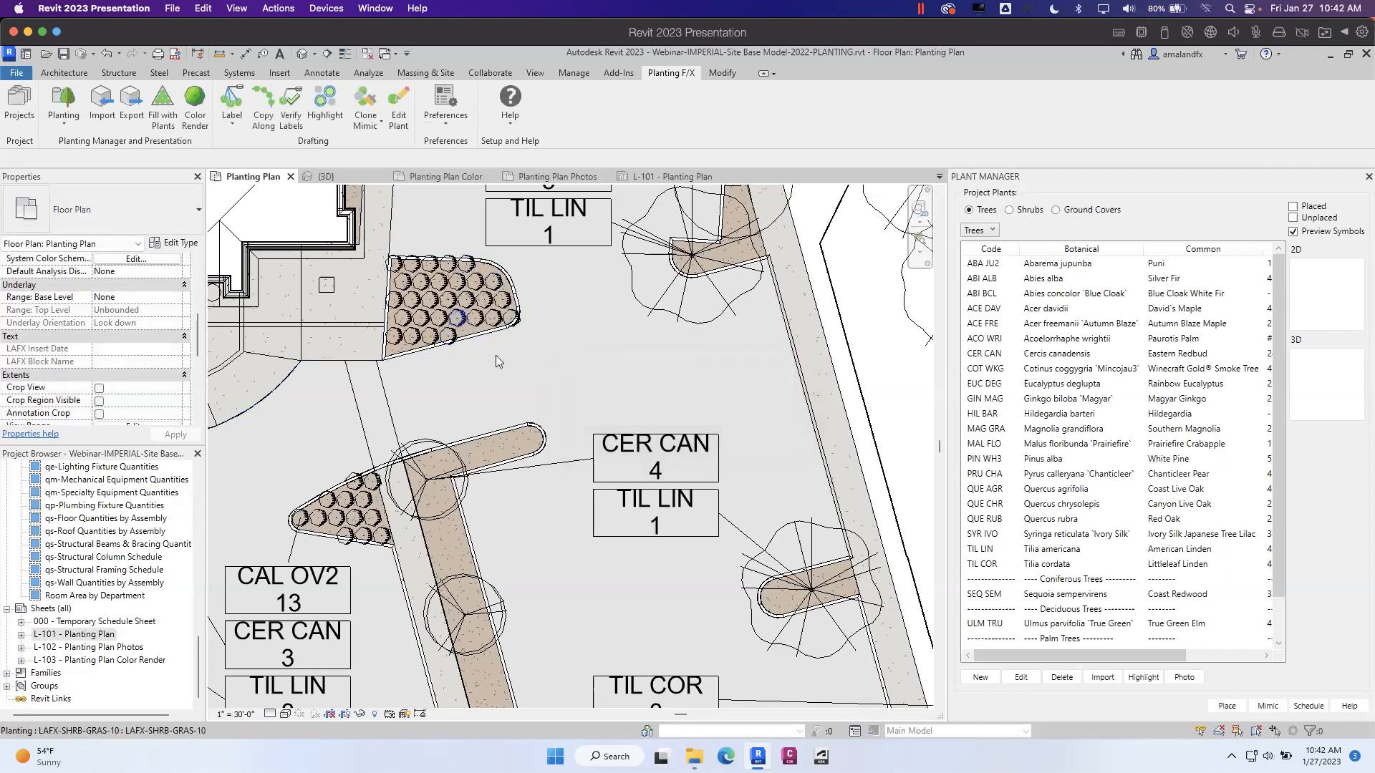
- Examine one of the grasses in the filled bed and its plant data up close
{"action": "left_click", "coordinate": [444, 315]}
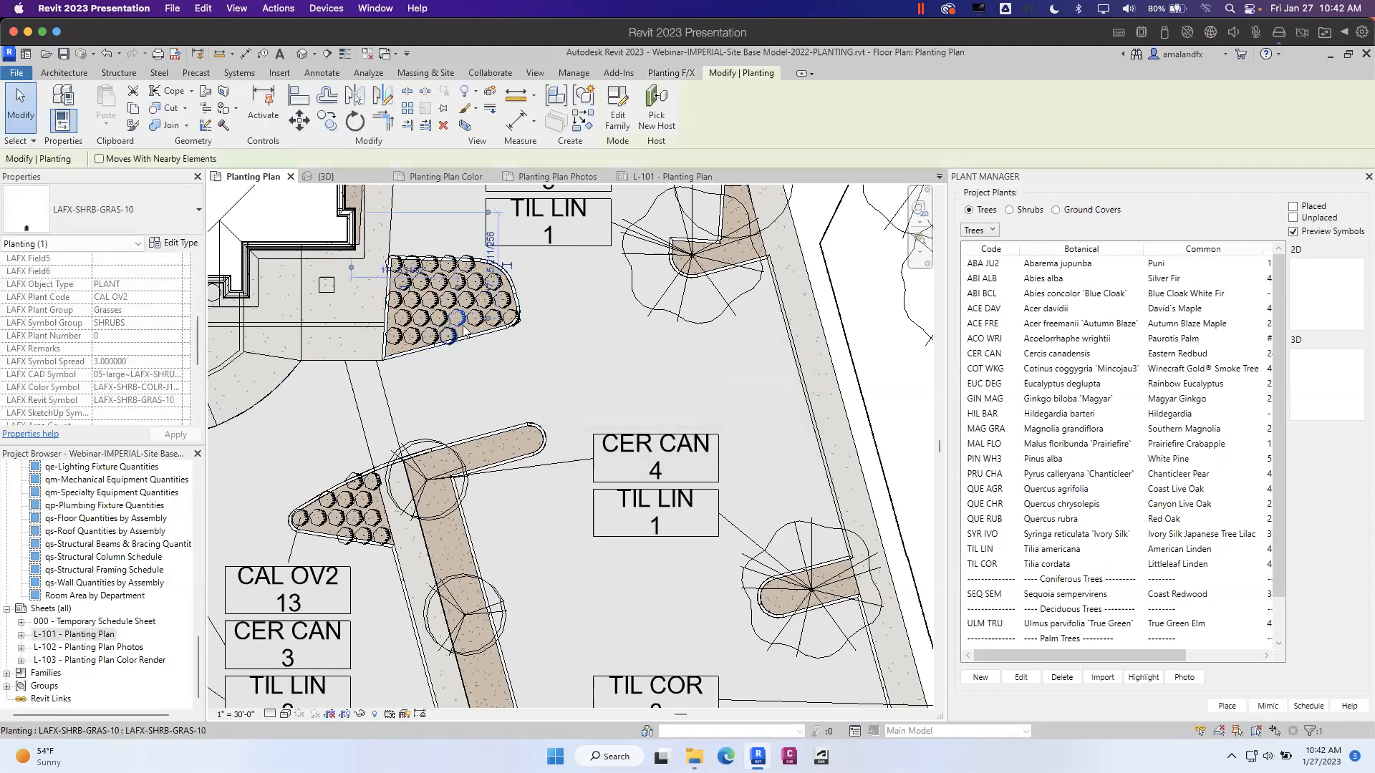
{"action": "scroll", "coordinate": [447, 322], "scroll_direction": "up", "scroll_amount": 2}
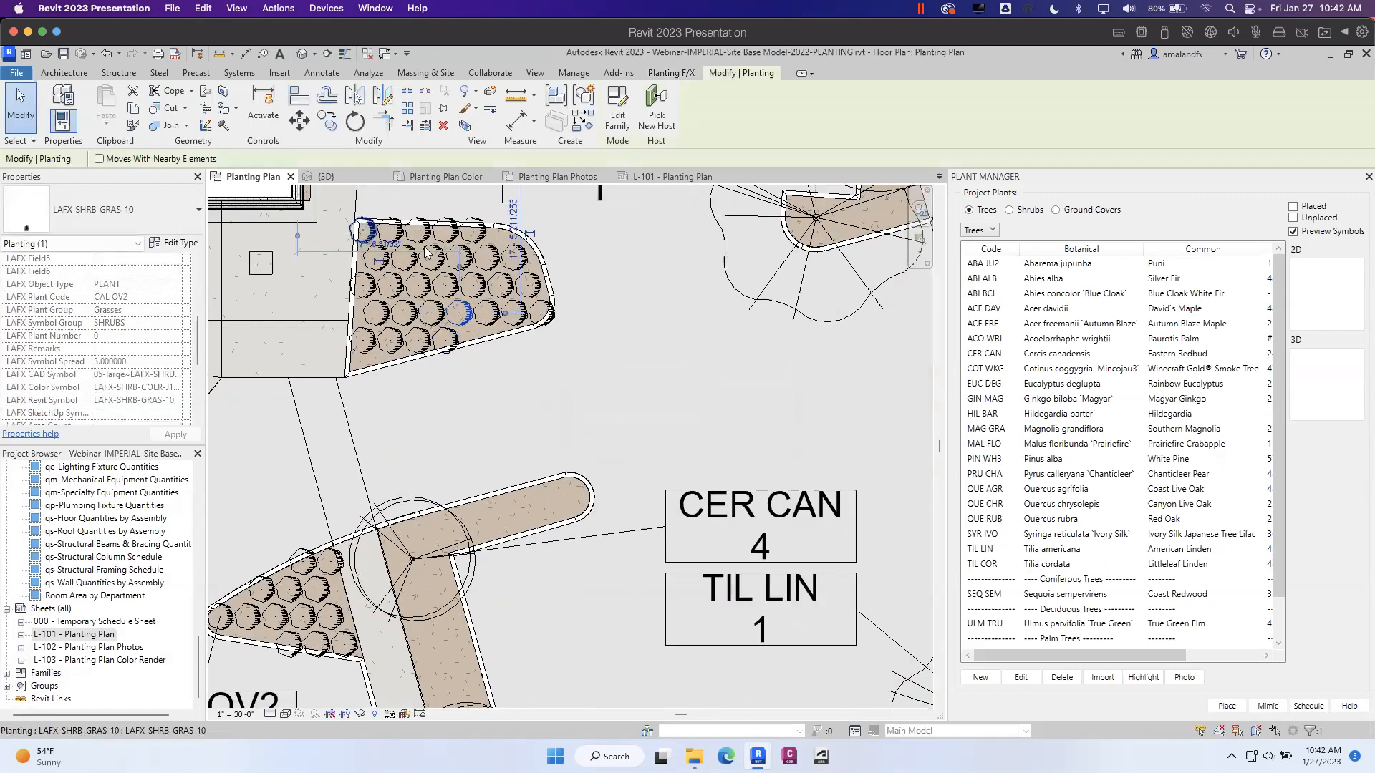
{"action": "key", "text": "Escape"}
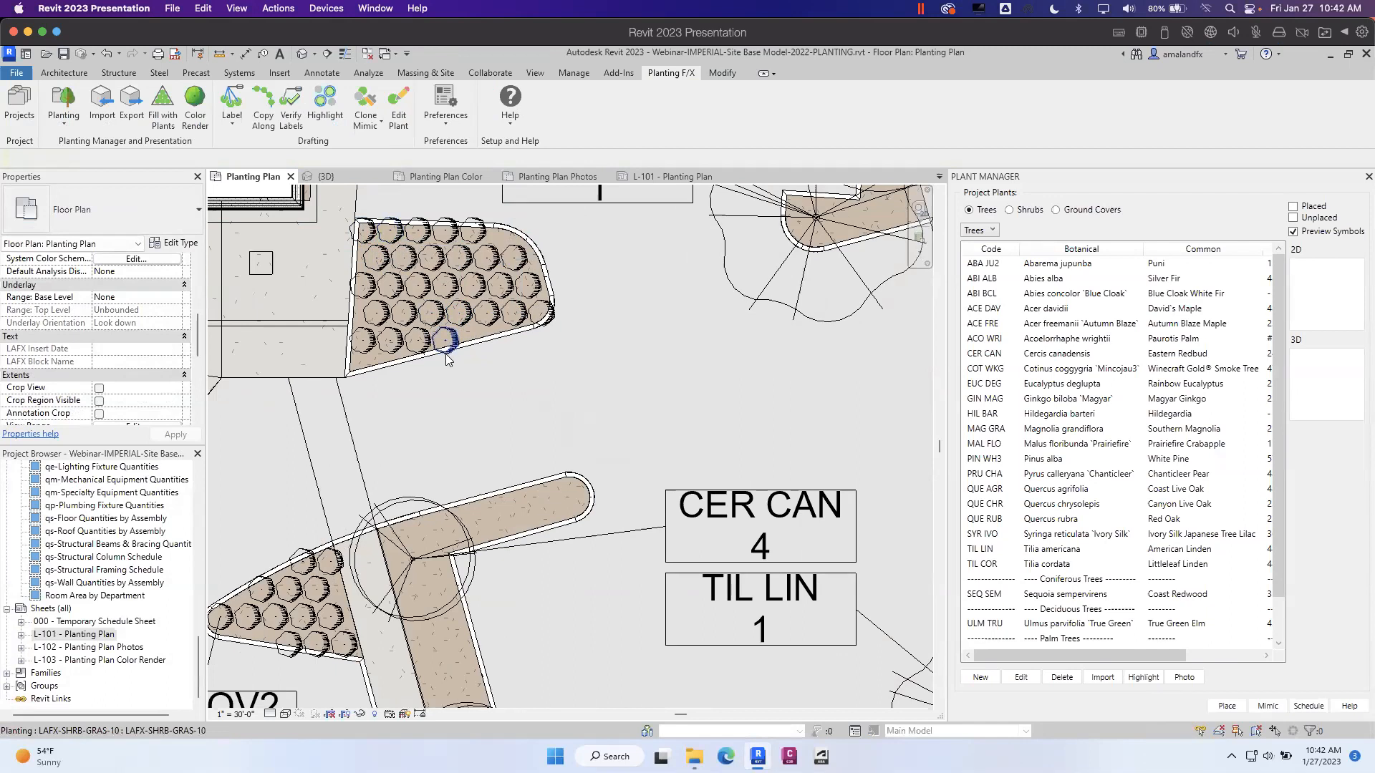
{"action": "scroll", "coordinate": [446, 359], "scroll_direction": "down", "scroll_amount": 2}
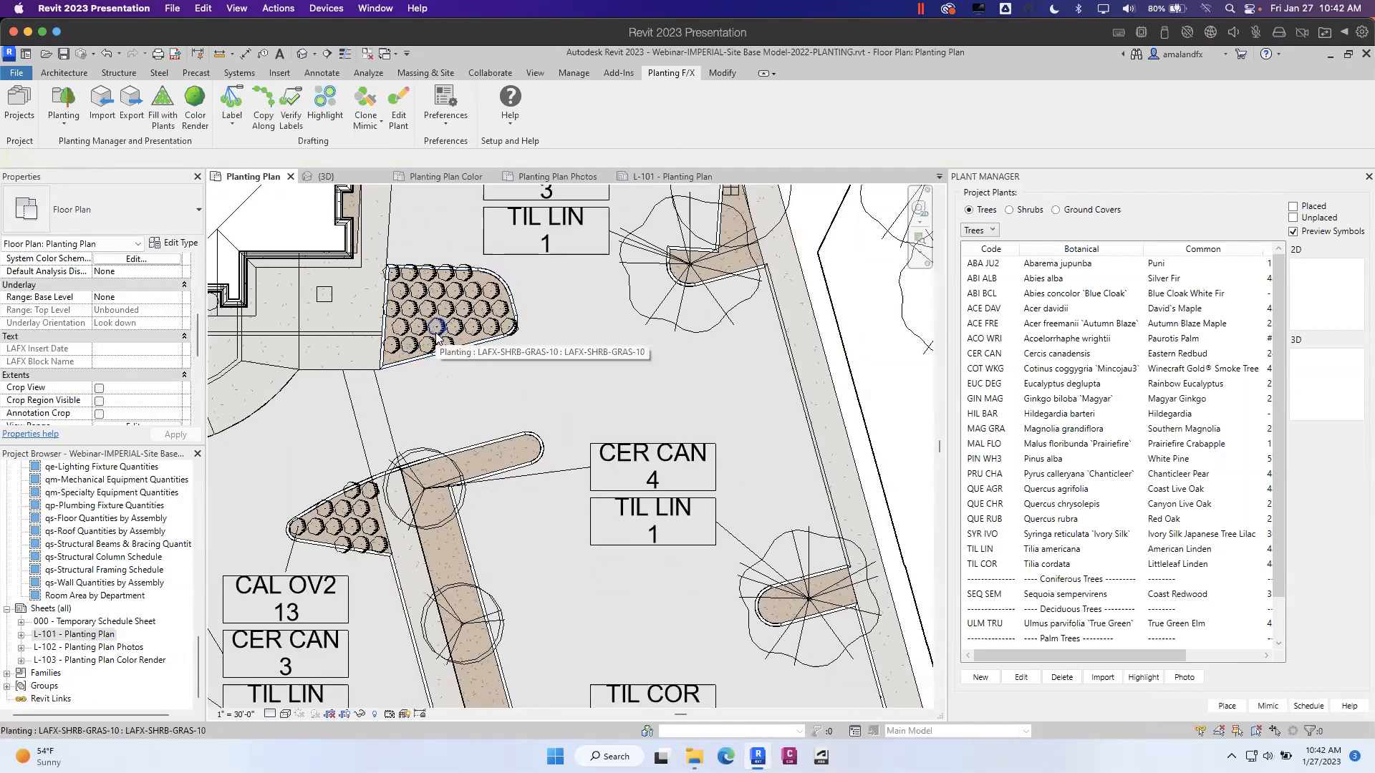
- Find the ground cover Festuca longifolia among the project plants and review its plant info near the FES LON bed
{"action": "scroll", "coordinate": [479, 346], "scroll_direction": "down", "scroll_amount": 2}
{"action": "middle_click_drag", "start_coordinate": [690, 403], "coordinate": [683, 648]}
{"action": "middle_click_drag", "start_coordinate": [622, 407], "coordinate": [654, 616]}
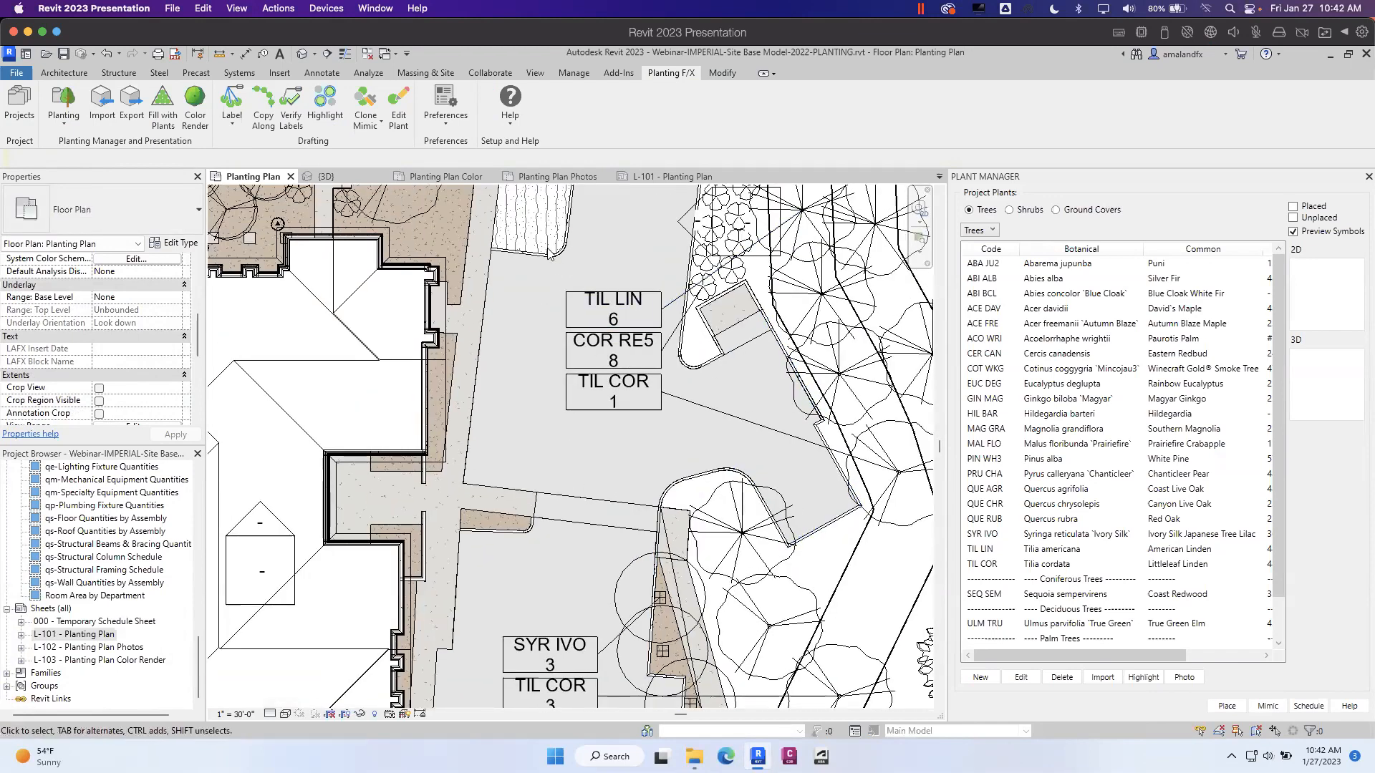
{"action": "middle_click_drag", "start_coordinate": [514, 432], "coordinate": [547, 622]}
{"action": "middle_click_drag", "start_coordinate": [533, 378], "coordinate": [535, 518]}
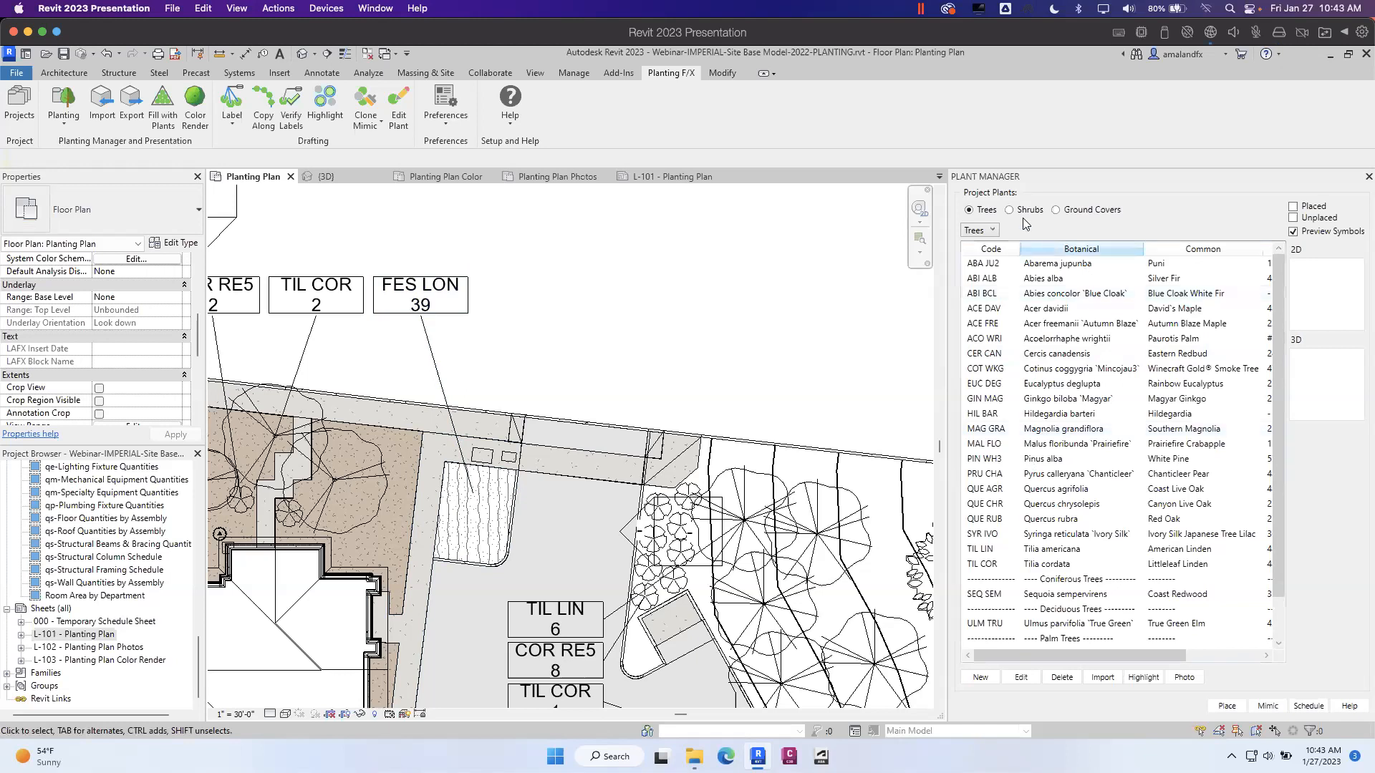
{"action": "left_click", "coordinate": [1056, 210]}
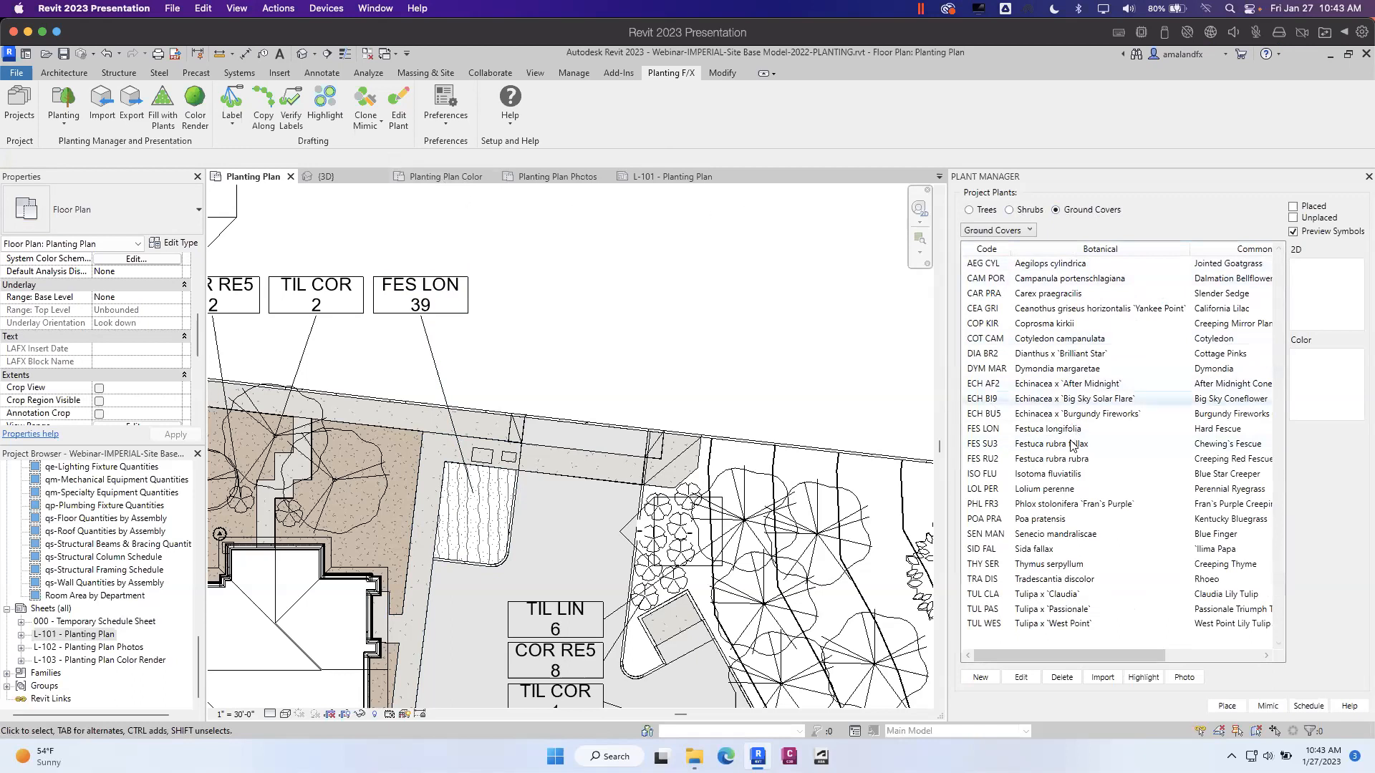
{"action": "left_click", "coordinate": [1006, 433]}
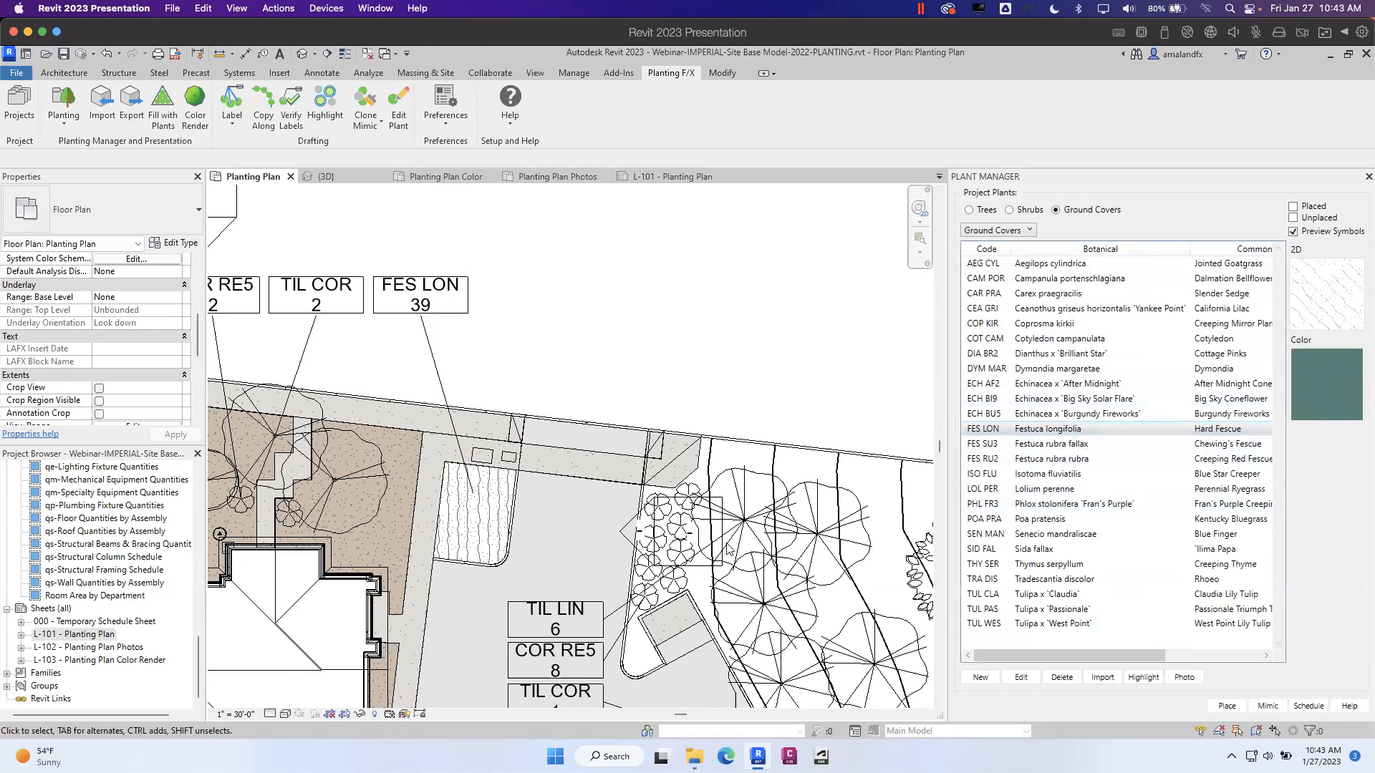
{"action": "double_click", "coordinate": [1079, 430]}
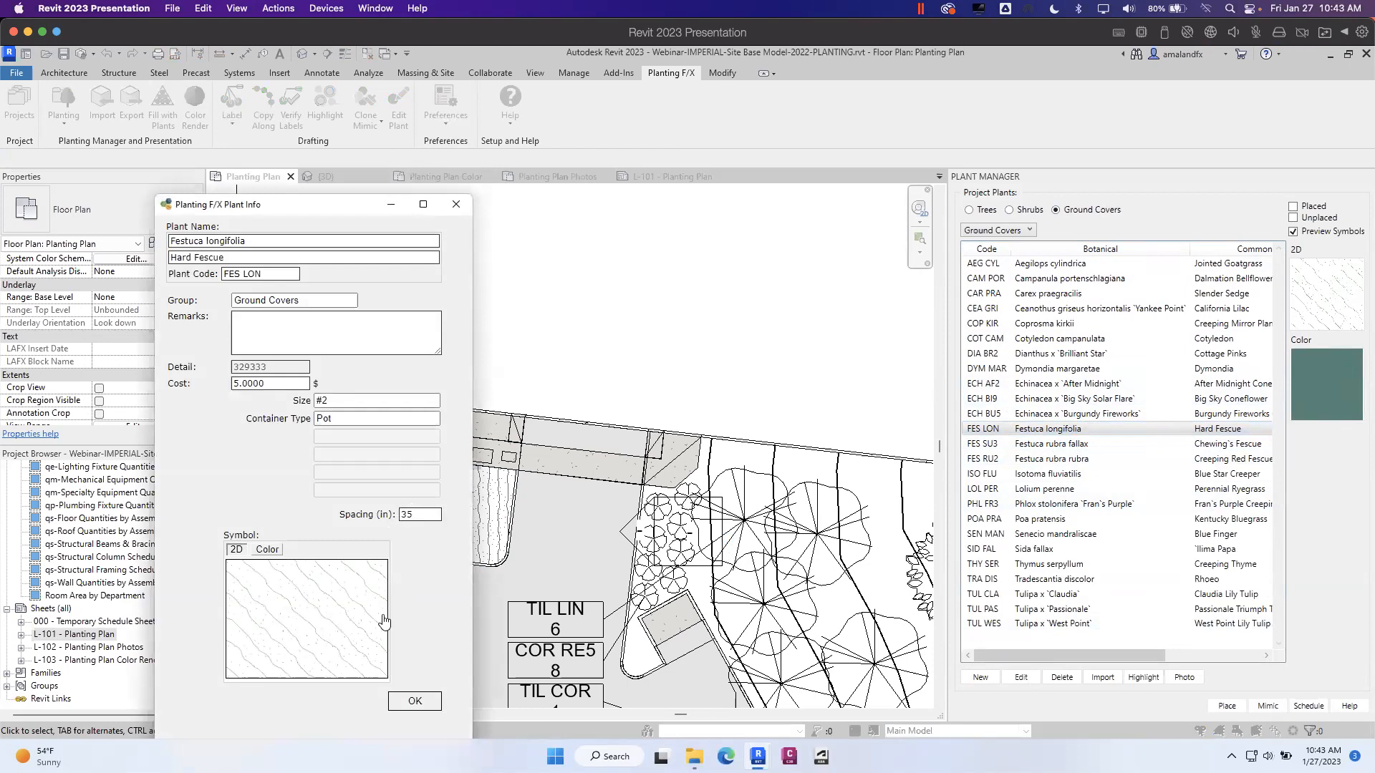
{"action": "left_click", "coordinate": [464, 203]}
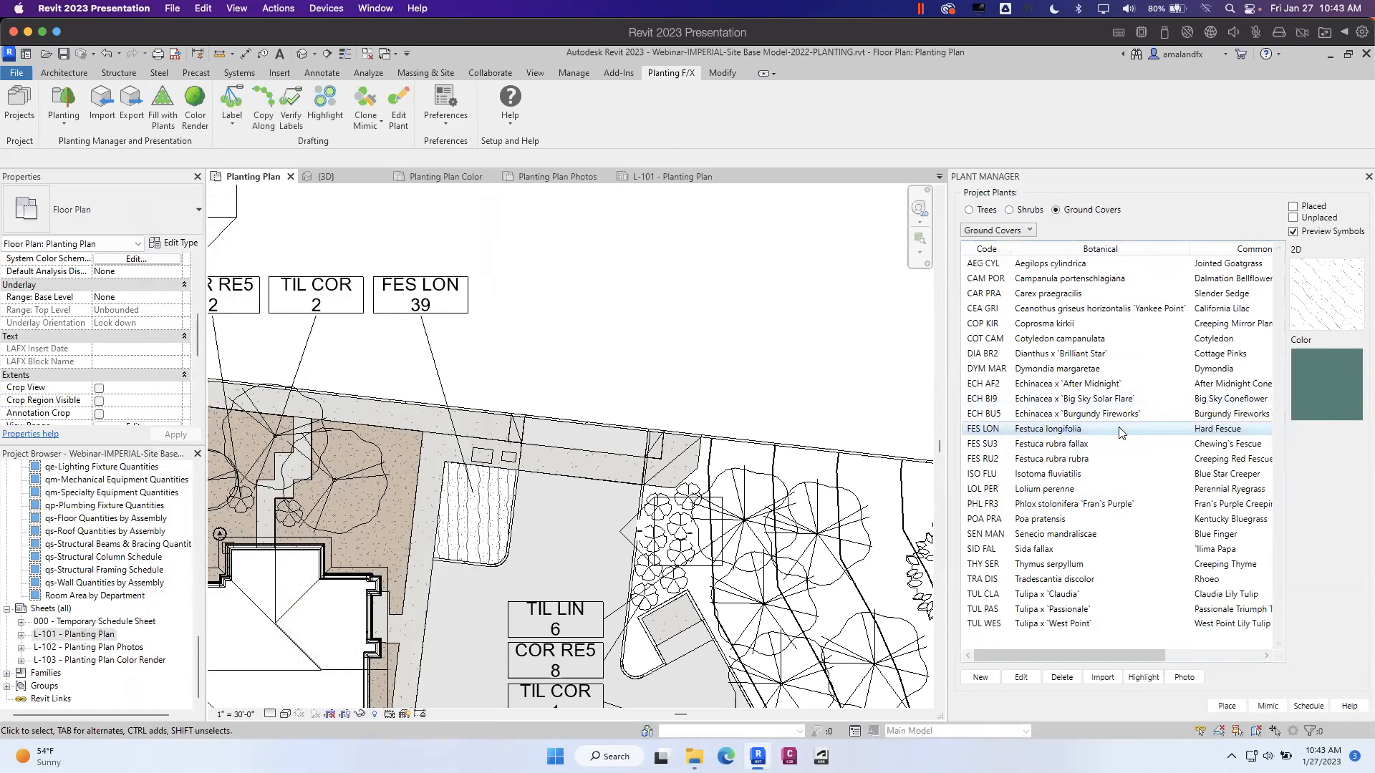
- Place Festuca longifolia as ground cover in the small rounded planting bed beneath the single TIL LIN tree beside the curb
{"action": "left_click", "coordinate": [1228, 707]}
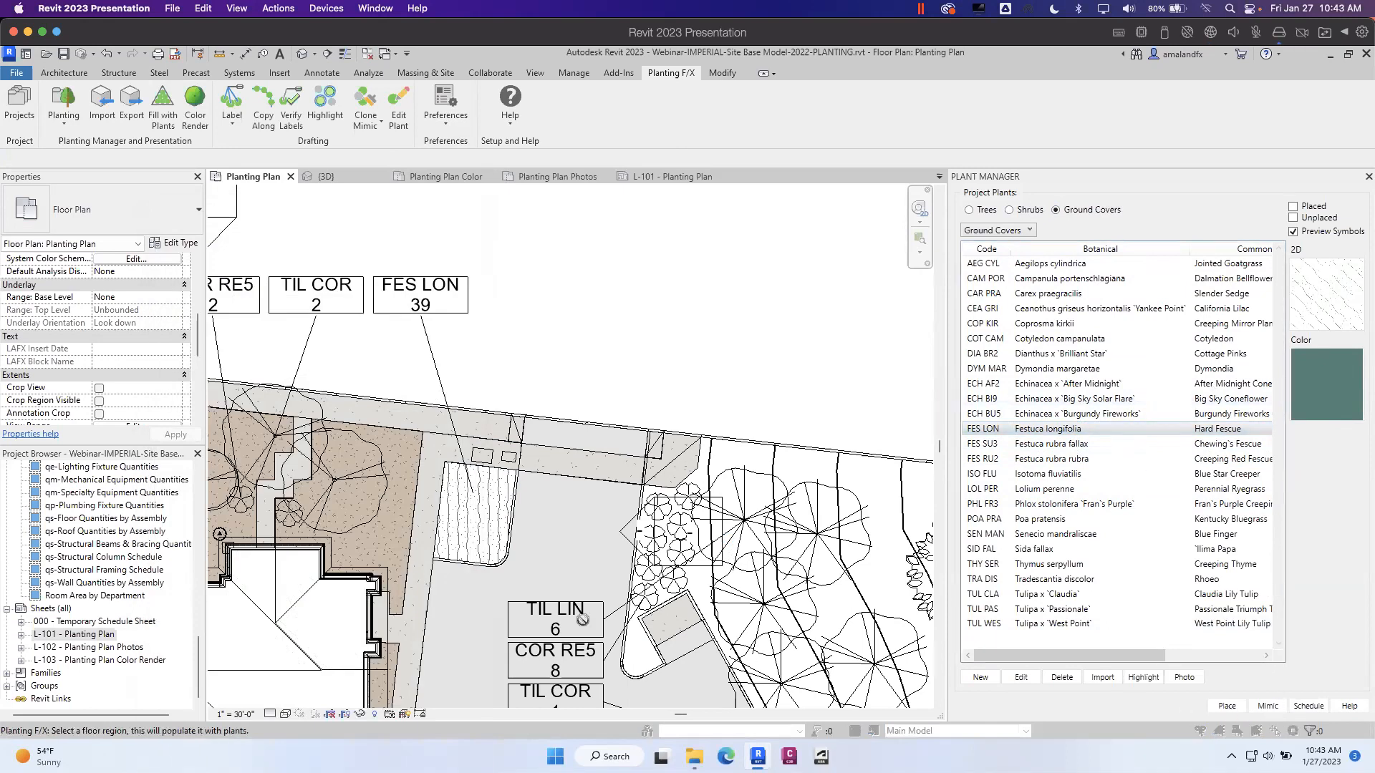
{"action": "scroll", "coordinate": [543, 504], "scroll_direction": "down", "scroll_amount": 1}
{"action": "scroll", "coordinate": [542, 504], "scroll_direction": "down", "scroll_amount": 1}
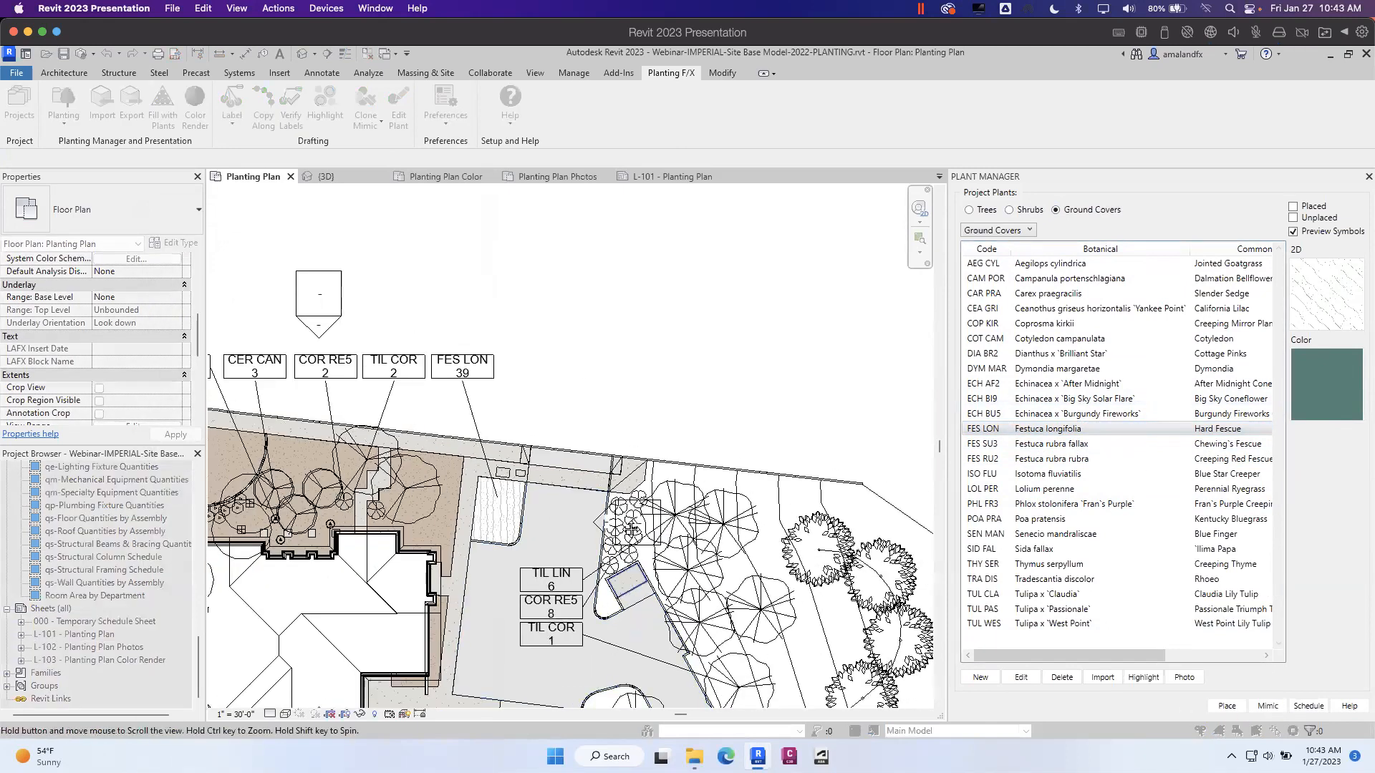
{"action": "middle_click_drag", "start_coordinate": [630, 656], "coordinate": [487, 273]}
{"action": "middle_click_drag", "start_coordinate": [505, 691], "coordinate": [514, 530]}
{"action": "scroll", "coordinate": [514, 530], "scroll_direction": "up", "scroll_amount": 3}
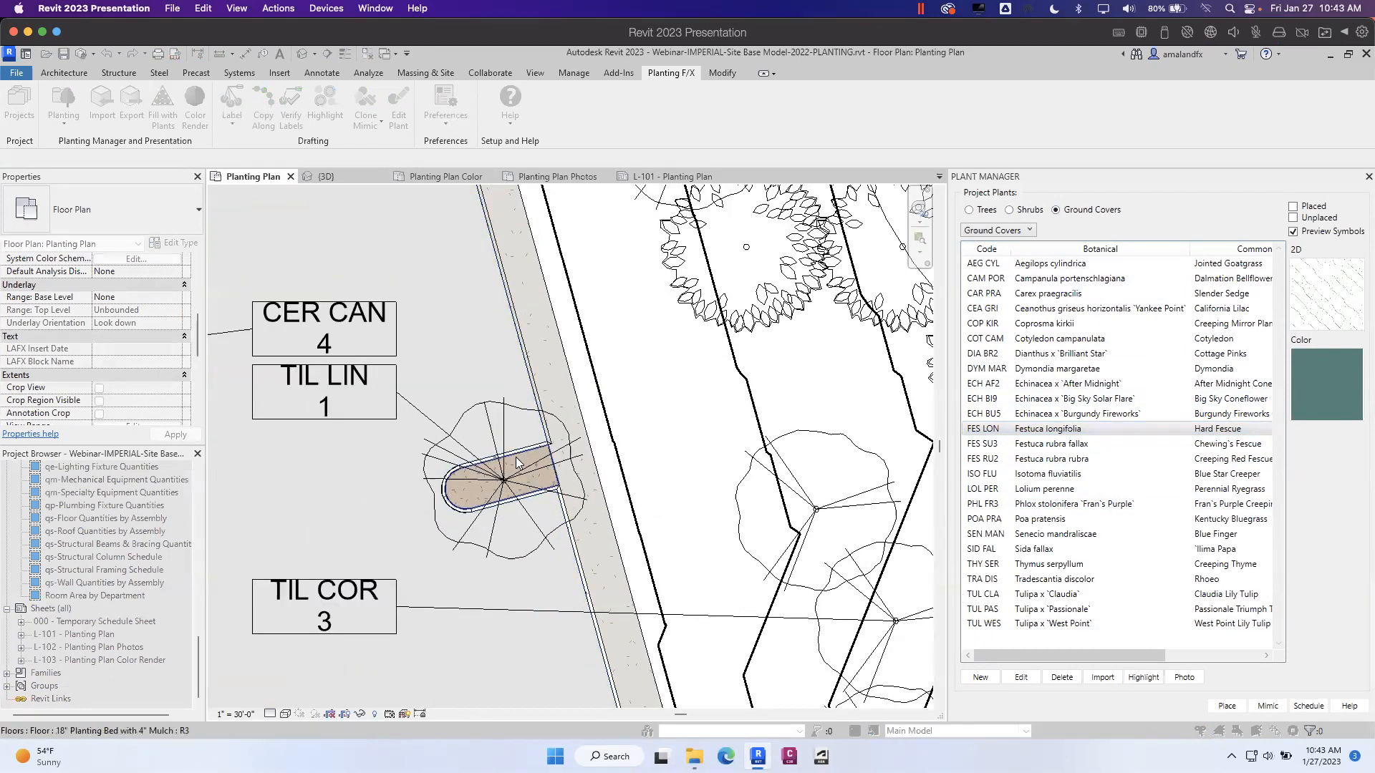
{"action": "left_click", "coordinate": [516, 459]}
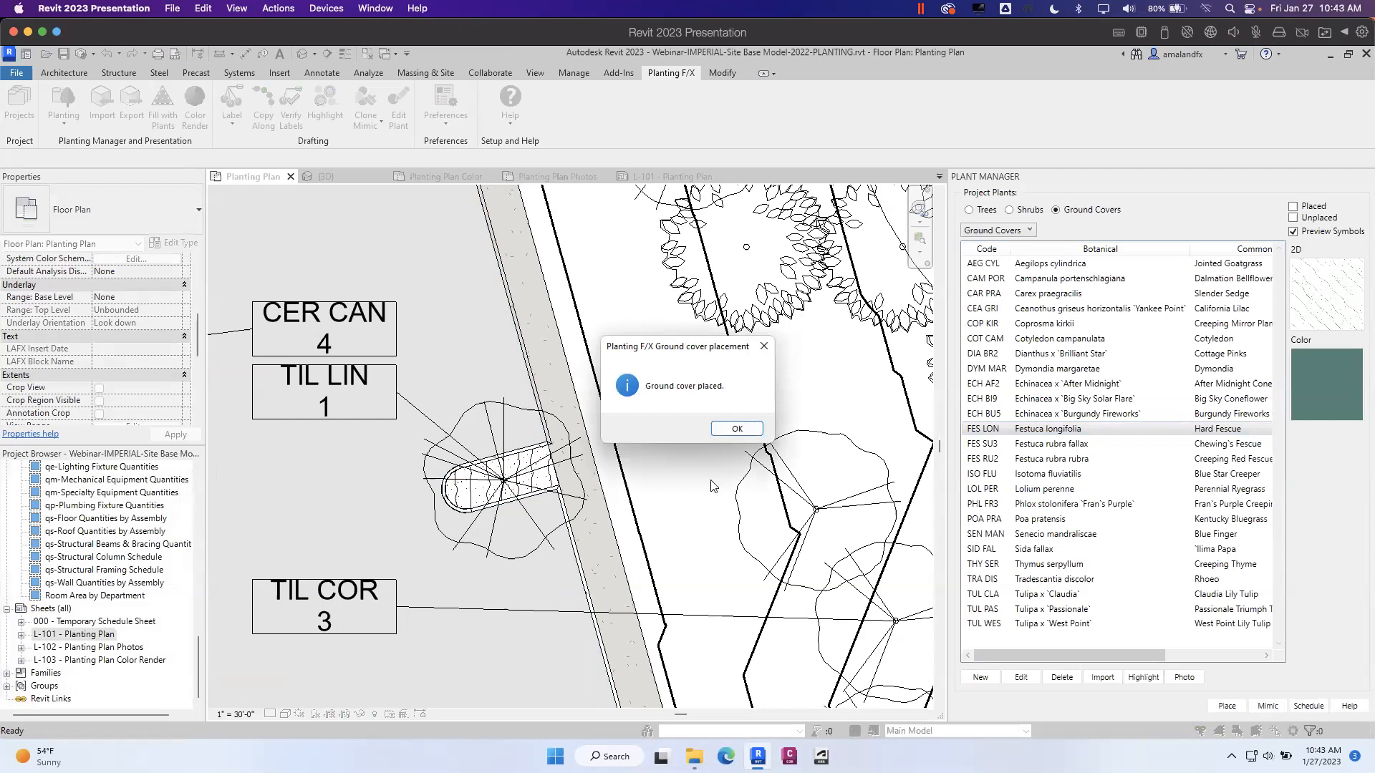
{"action": "left_click", "coordinate": [737, 428]}
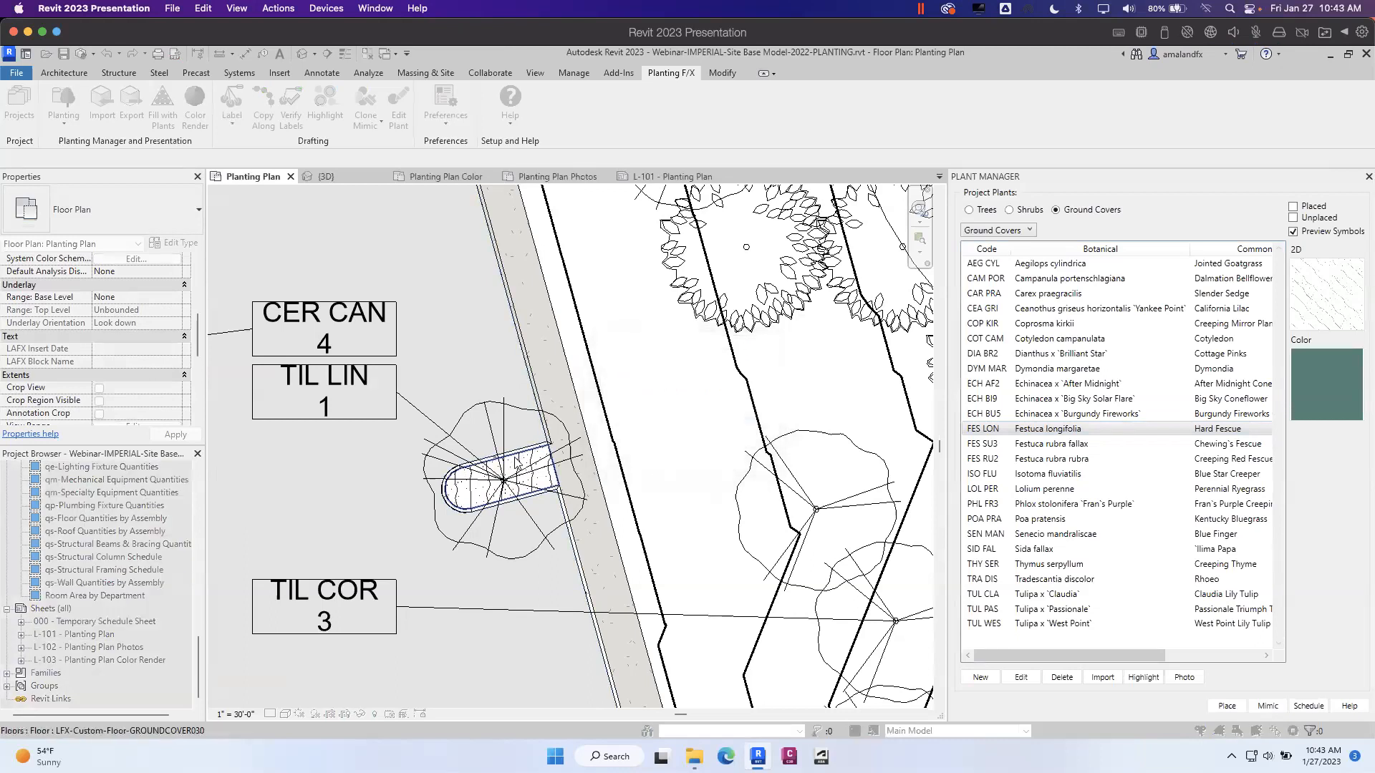
{"action": "left_click", "coordinate": [541, 458]}
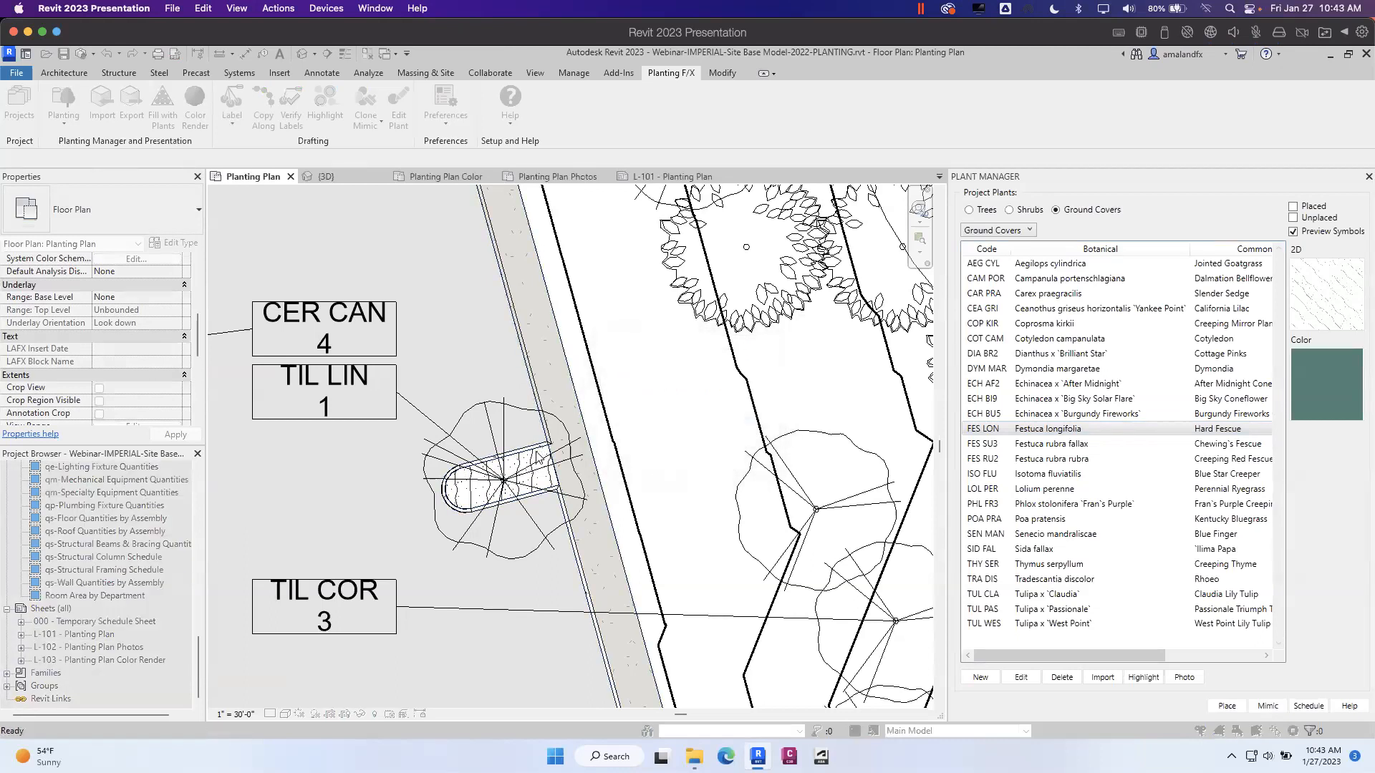
{"action": "left_click", "coordinate": [738, 428]}
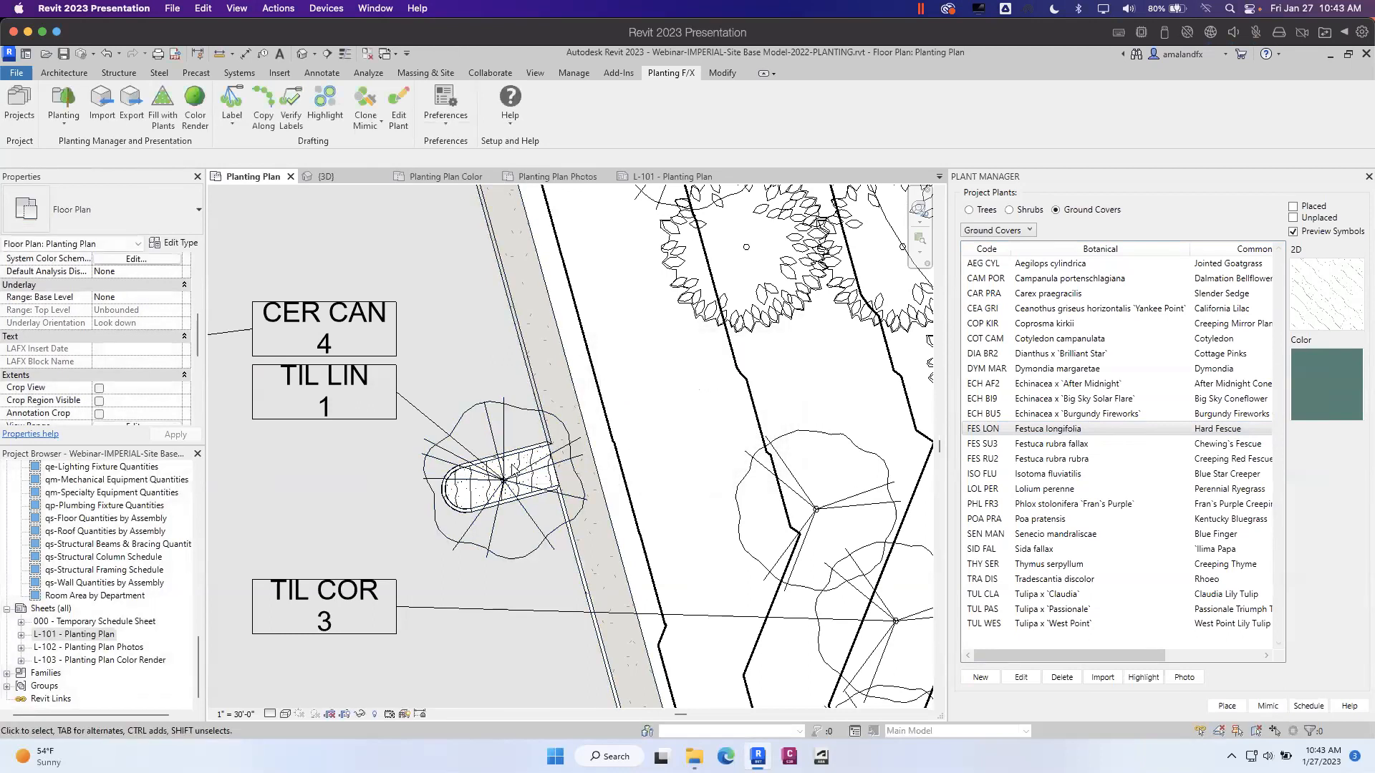
- Examine the floor type and plant data assigned to the ground cover in the small rounded bed
{"action": "scroll", "coordinate": [548, 452], "scroll_direction": "up", "scroll_amount": 4}
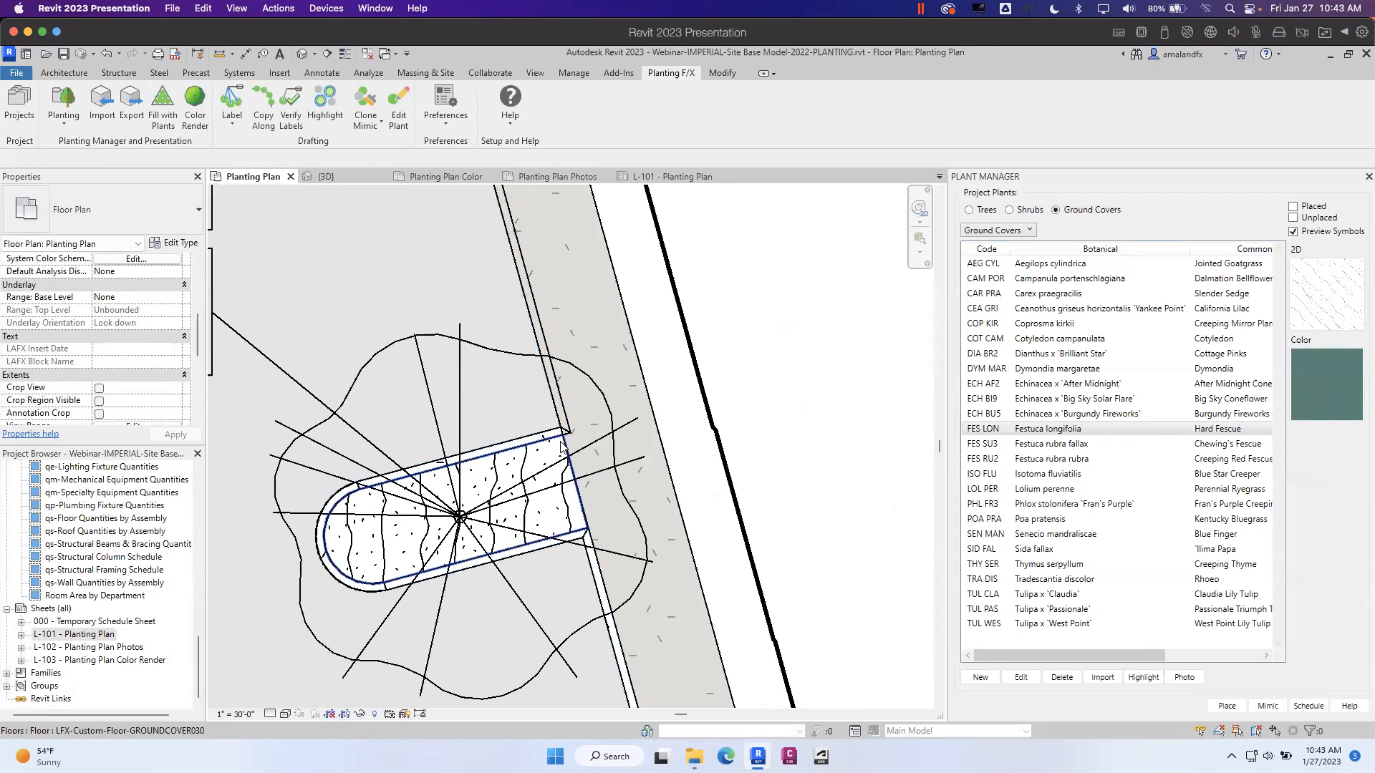
{"action": "left_click", "coordinate": [525, 498]}
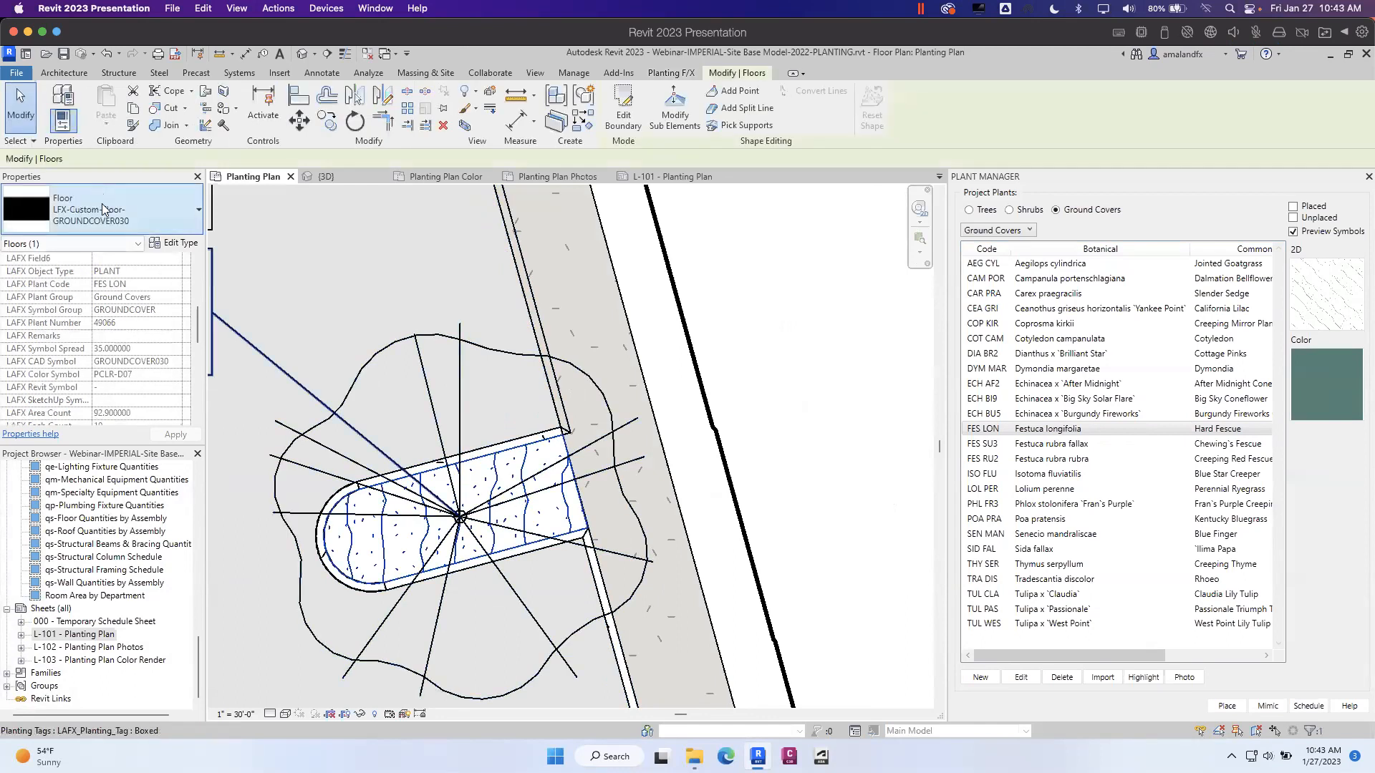
{"action": "left_click", "coordinate": [191, 210]}
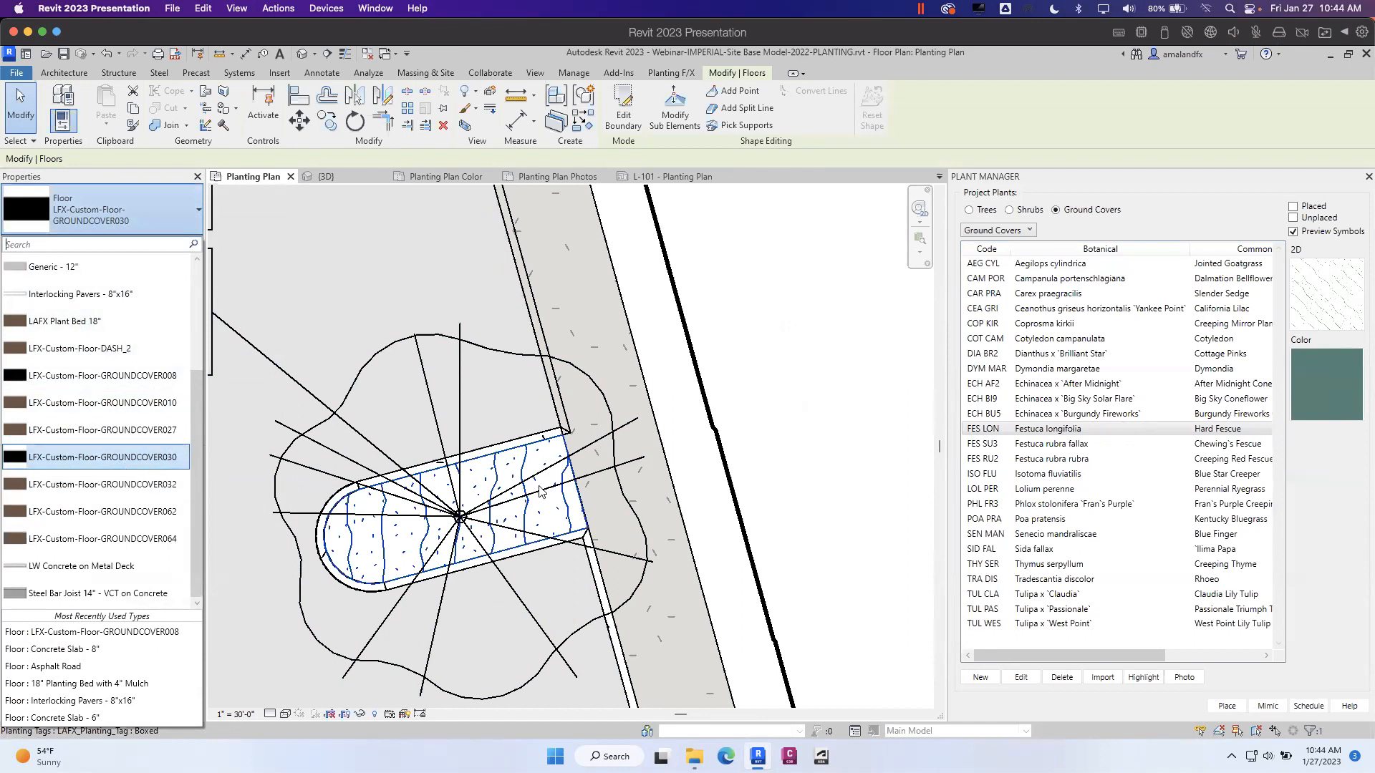
{"action": "left_click", "coordinate": [193, 210]}
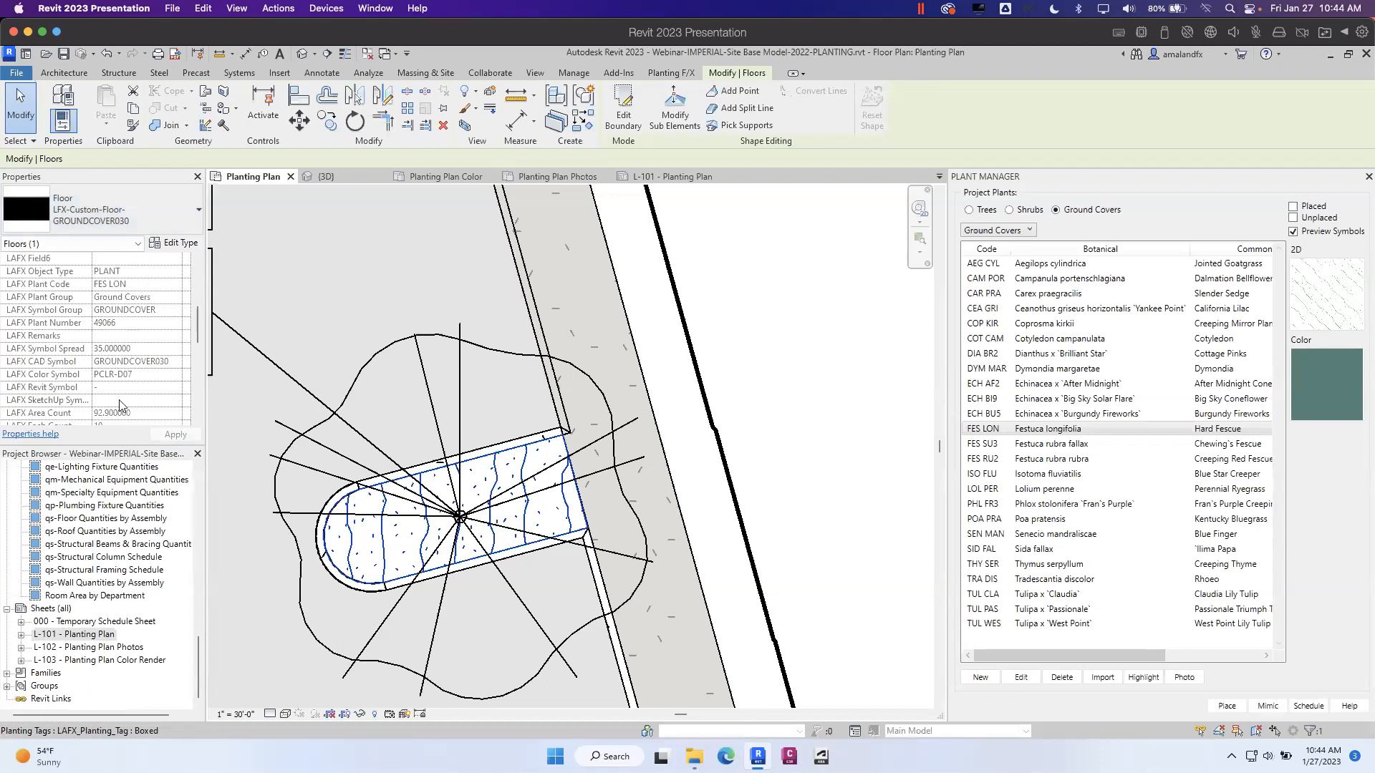
{"action": "left_click", "coordinate": [500, 399]}
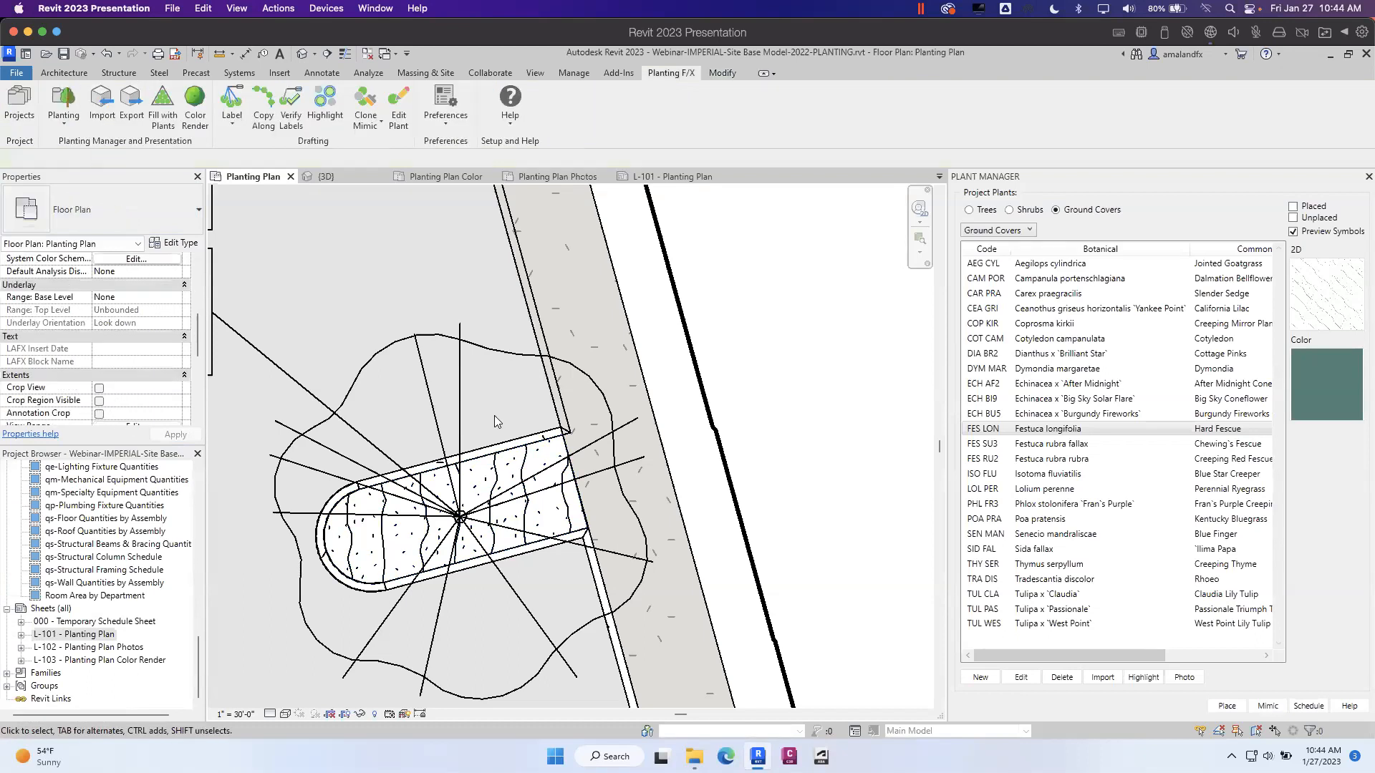
- Add a group label to the Festuca longifolia bed, placing it between the TIL LIN and TIL COR labels
{"action": "scroll", "coordinate": [494, 415], "scroll_direction": "down", "scroll_amount": 4}
{"action": "middle_click_drag", "start_coordinate": [496, 389], "coordinate": [534, 407]}
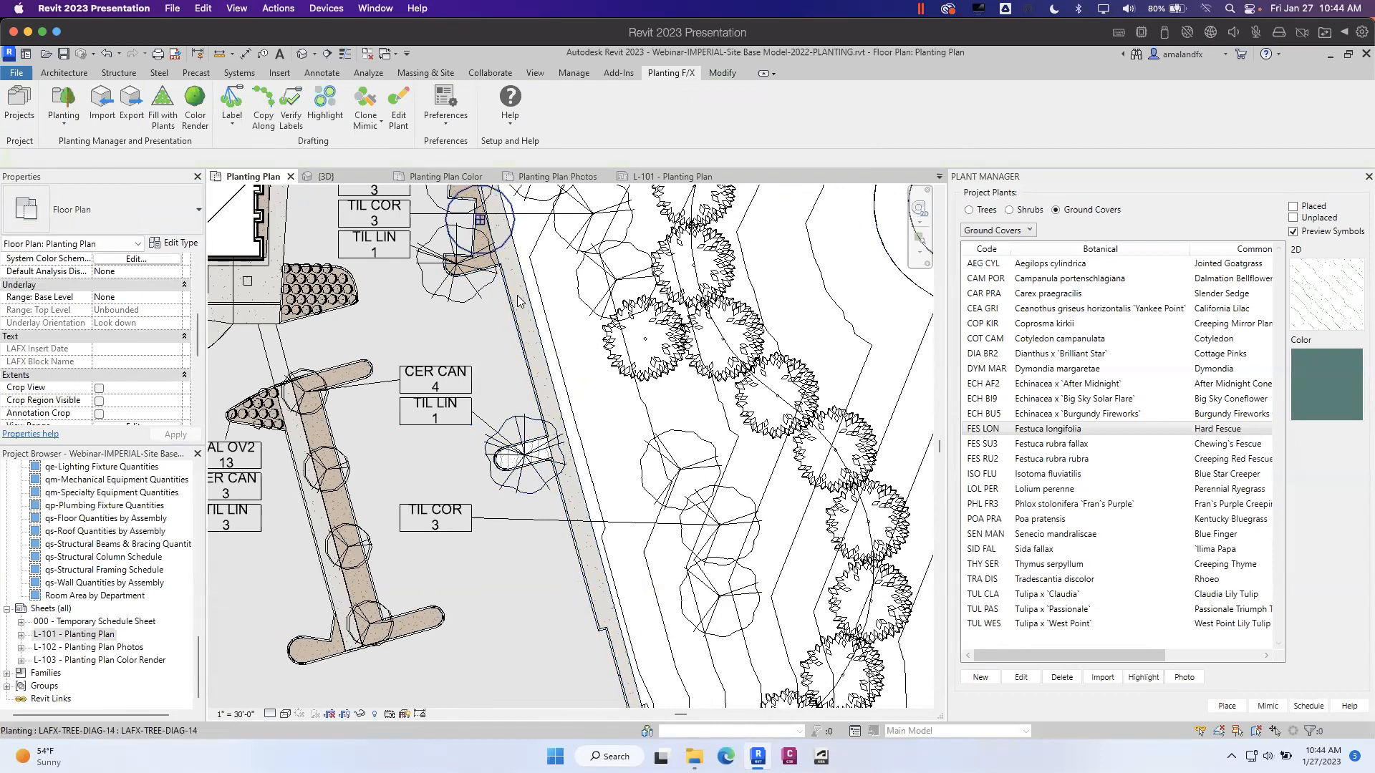
{"action": "middle_click_drag", "start_coordinate": [590, 389], "coordinate": [495, 275]}
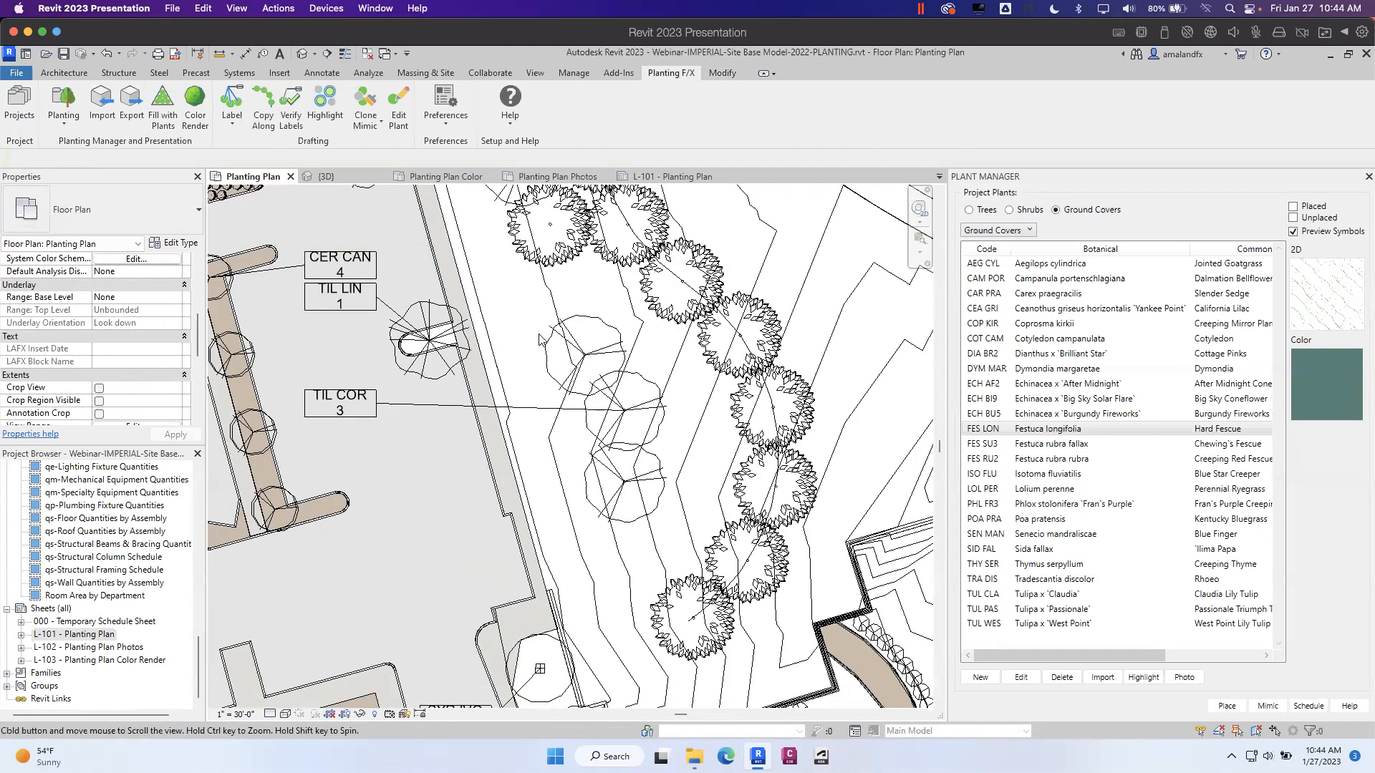
{"action": "middle_click_drag", "start_coordinate": [433, 340], "coordinate": [512, 340]}
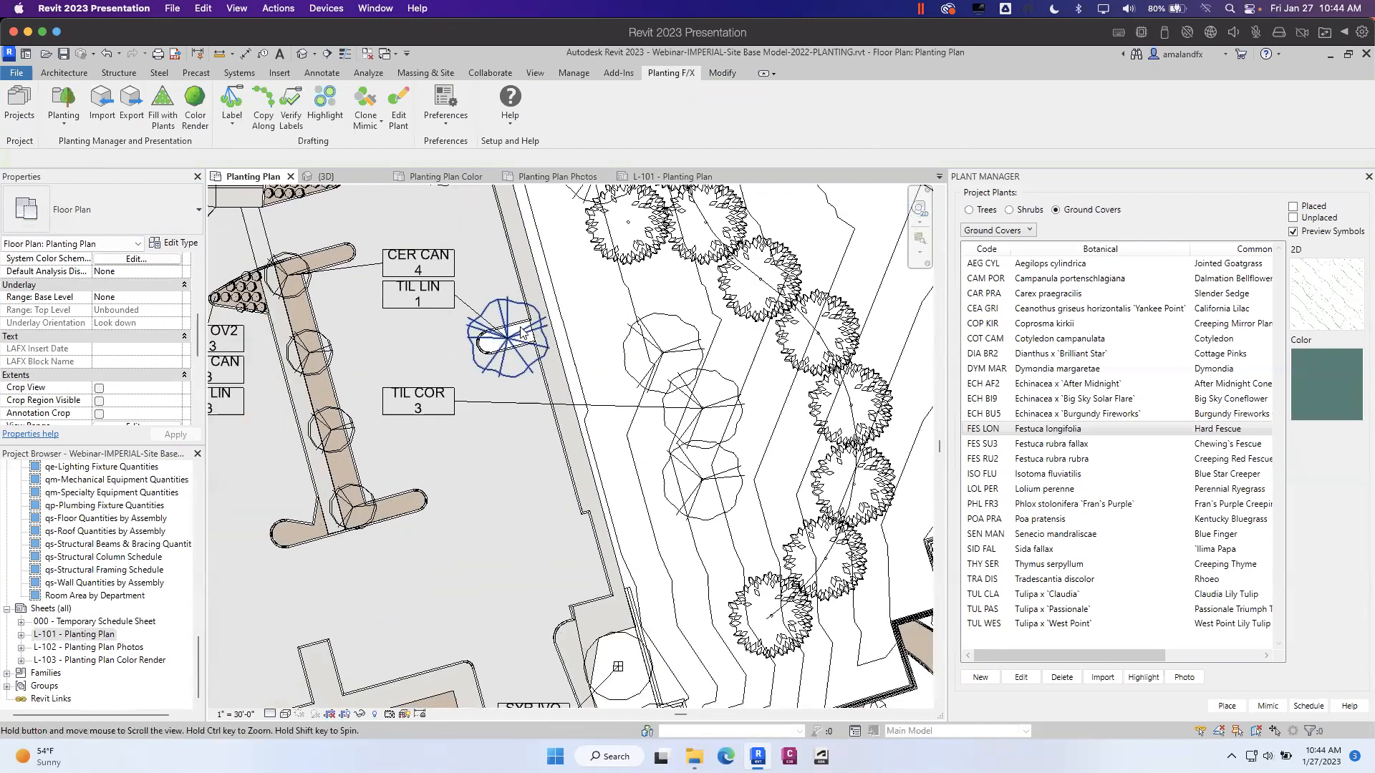
{"action": "left_click", "coordinate": [235, 124]}
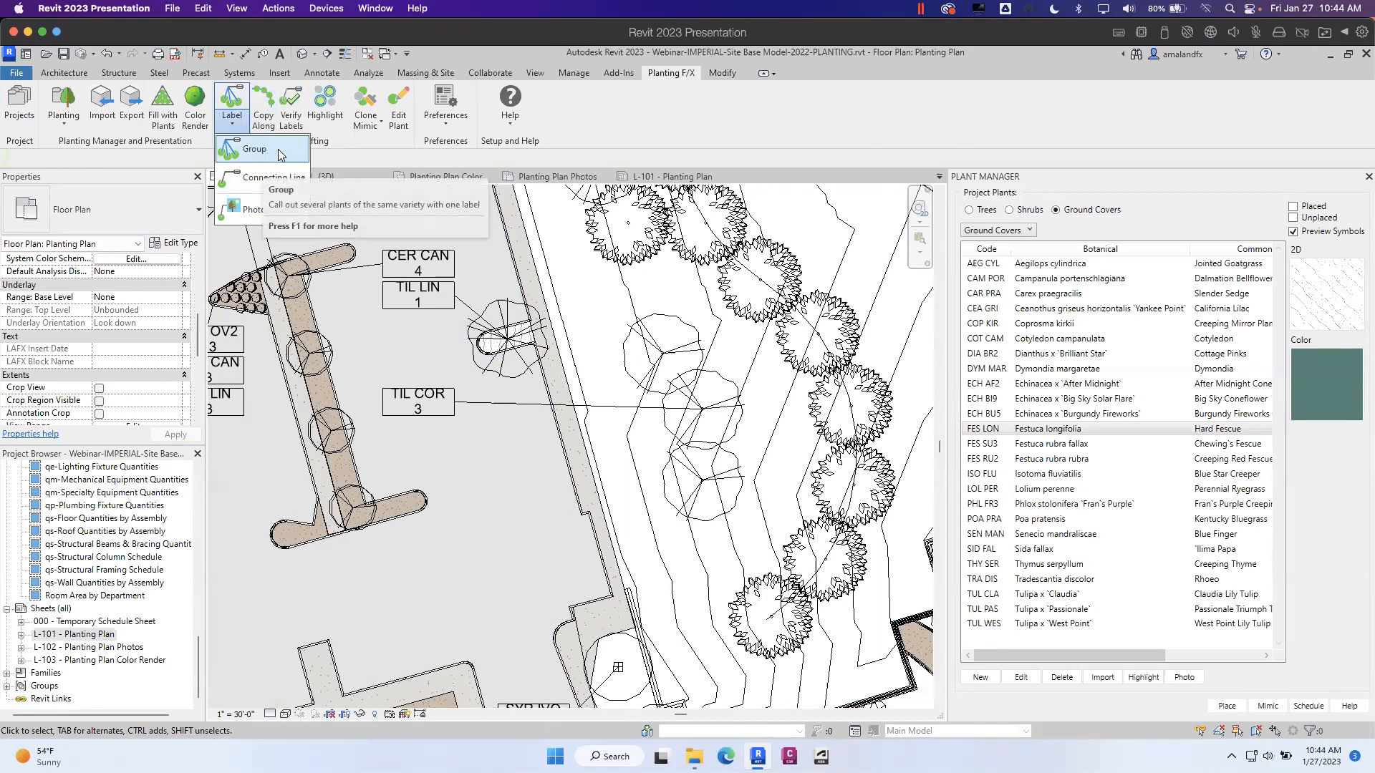
{"action": "left_click", "coordinate": [233, 154]}
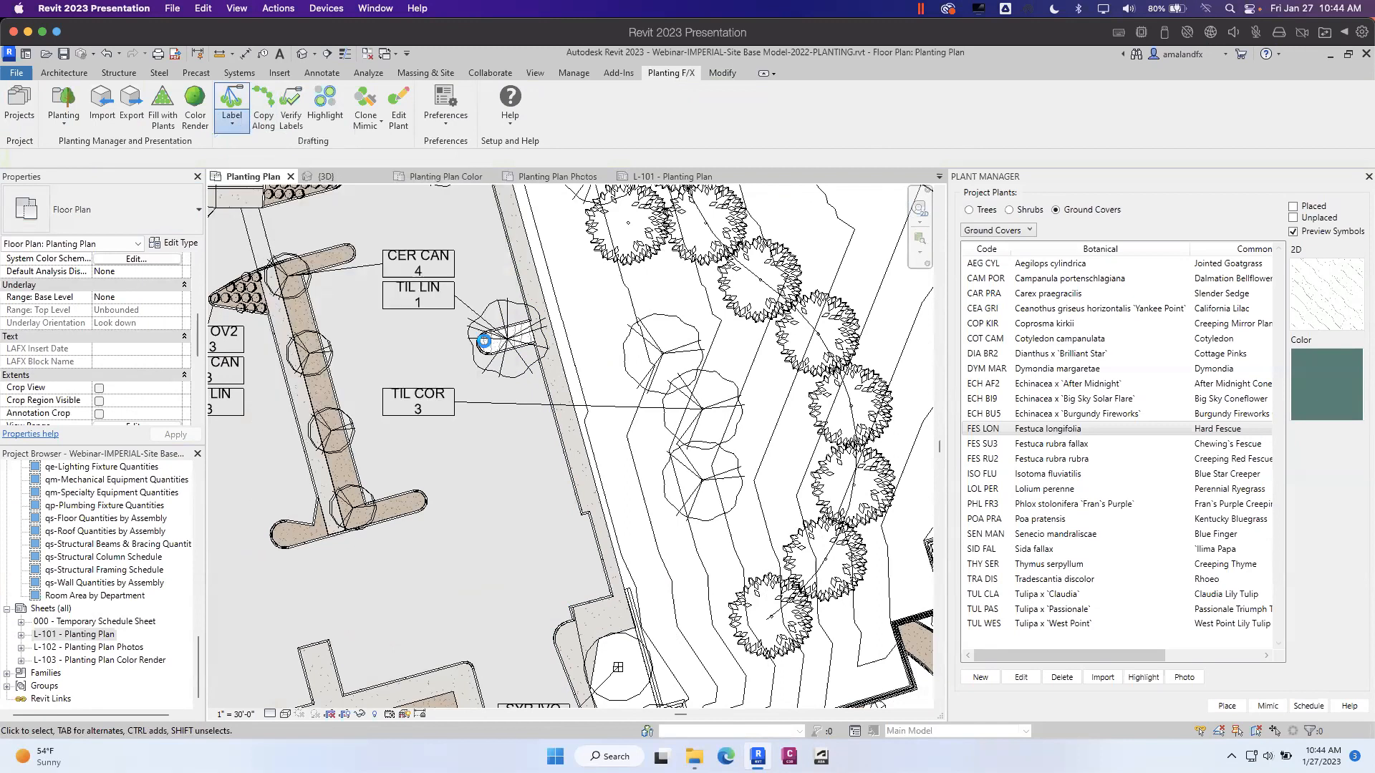
{"action": "scroll", "coordinate": [494, 356], "scroll_direction": "up", "scroll_amount": 5}
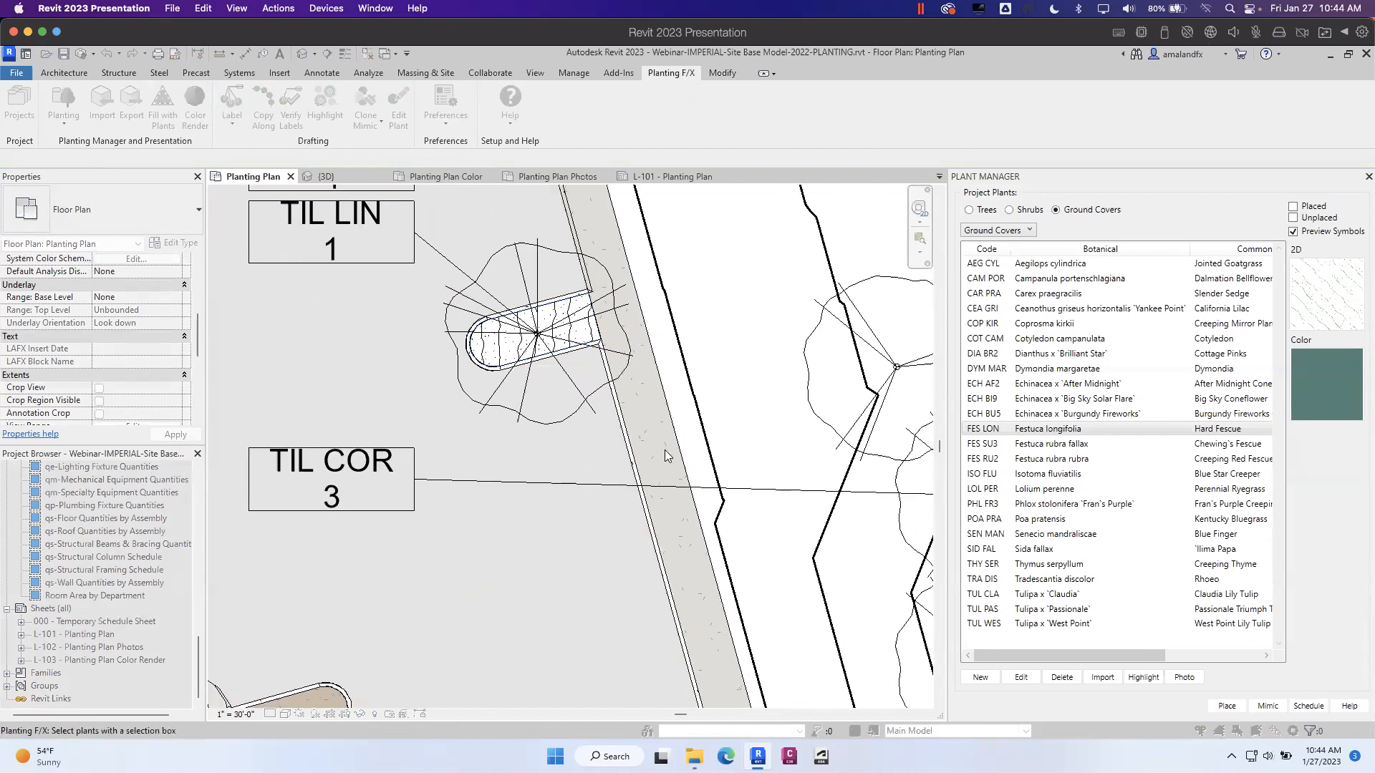
{"action": "left_click_drag", "start_coordinate": [665, 450], "coordinate": [413, 249]}
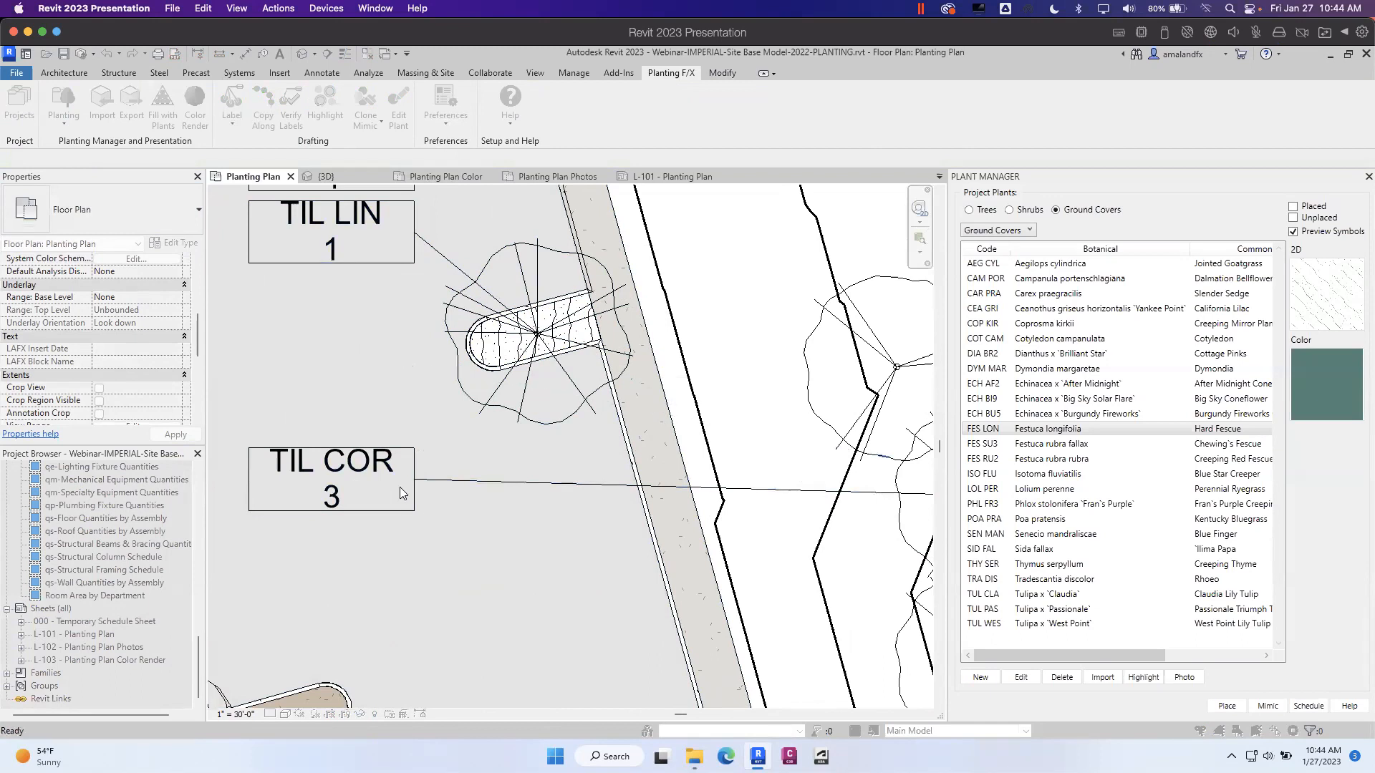
{"action": "left_click", "coordinate": [345, 358]}
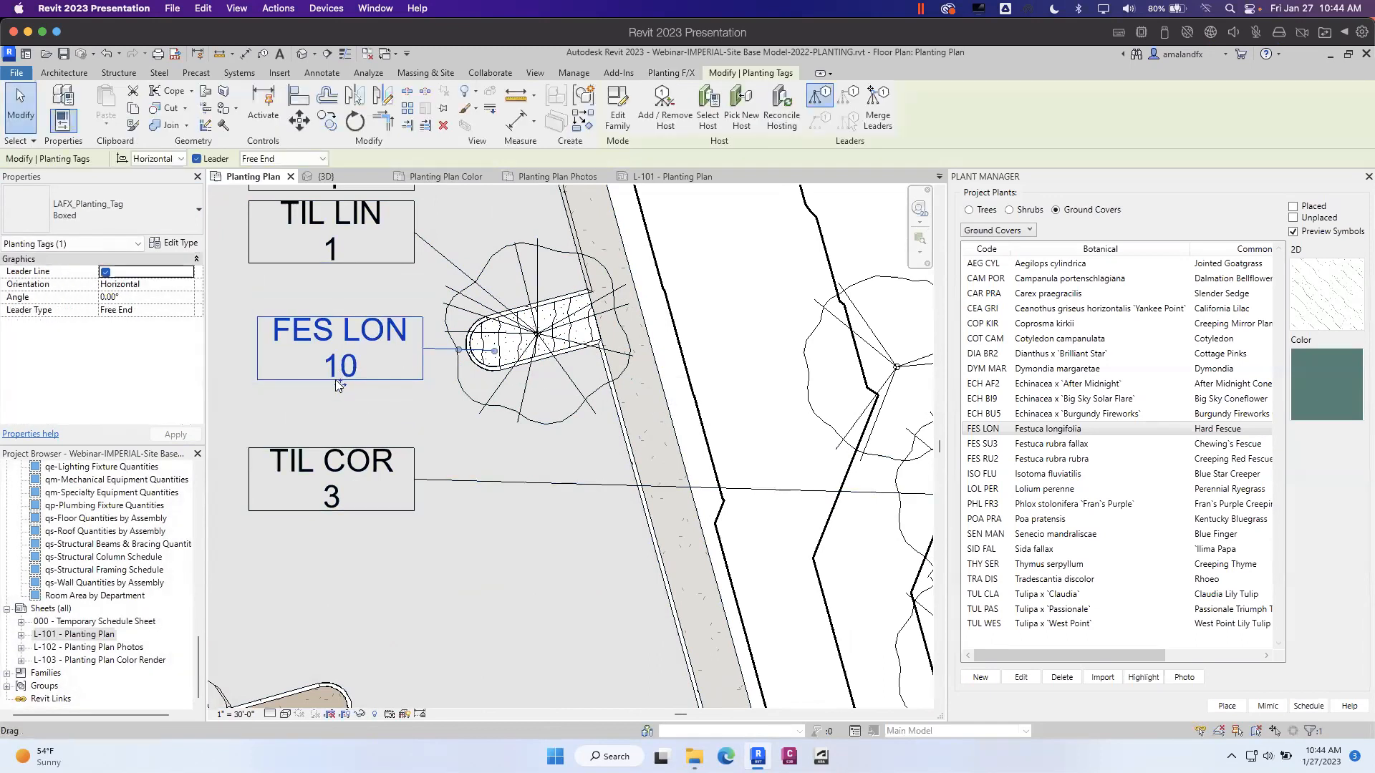
- Align the FES LON label directly beneath the TIL LIN label and check its leader to the bed
{"action": "left_click_drag", "start_coordinate": [337, 378], "coordinate": [322, 303]}
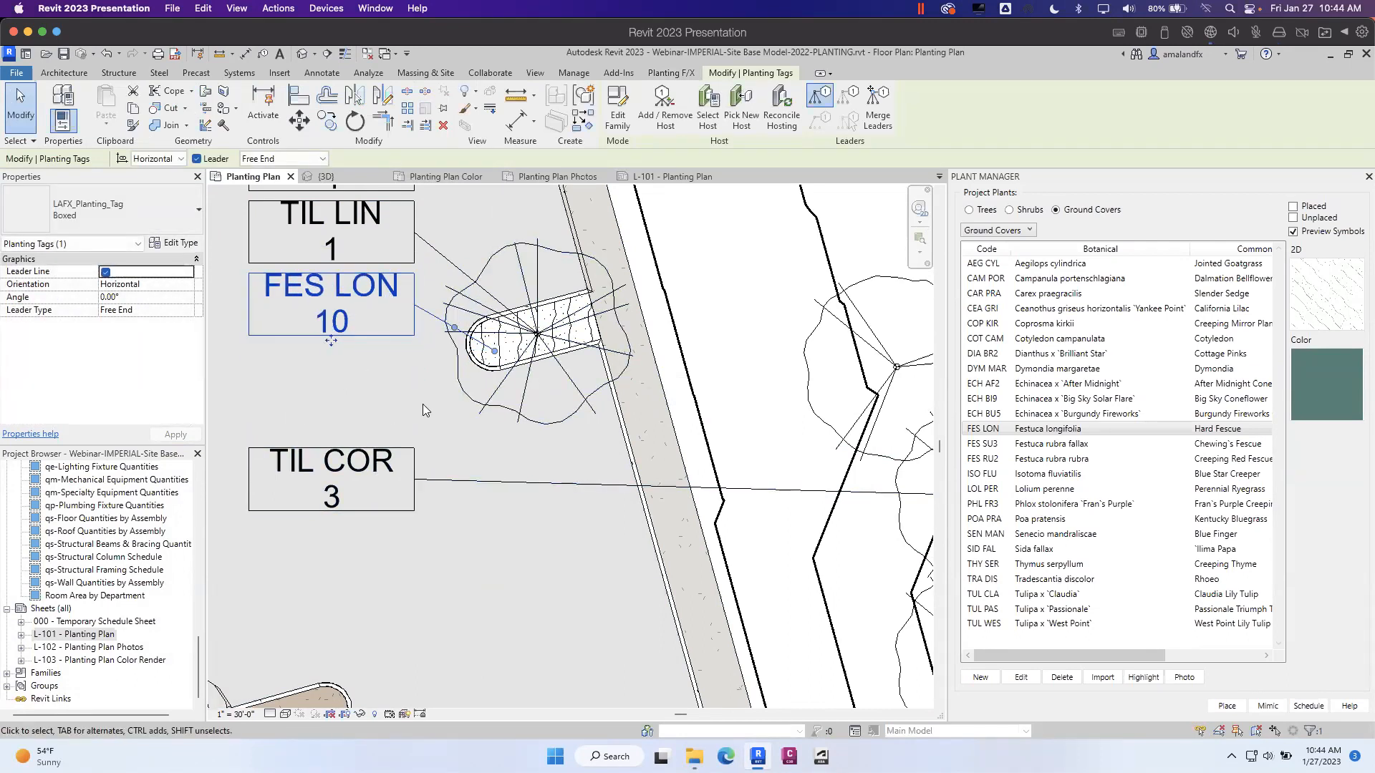
{"action": "scroll", "coordinate": [423, 404], "scroll_direction": "down", "scroll_amount": 2}
{"action": "middle_click_drag", "start_coordinate": [461, 401], "coordinate": [533, 428]}
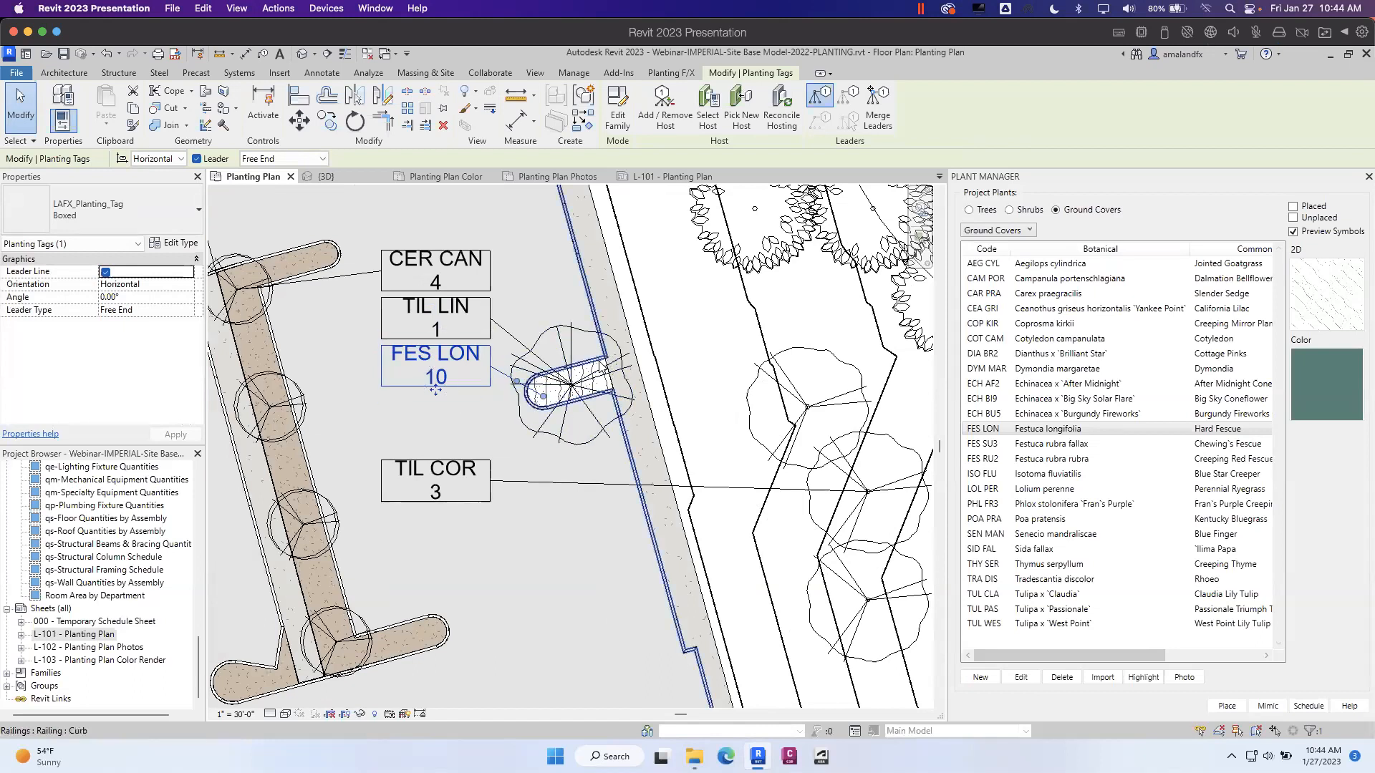
{"action": "key", "text": "Escape"}
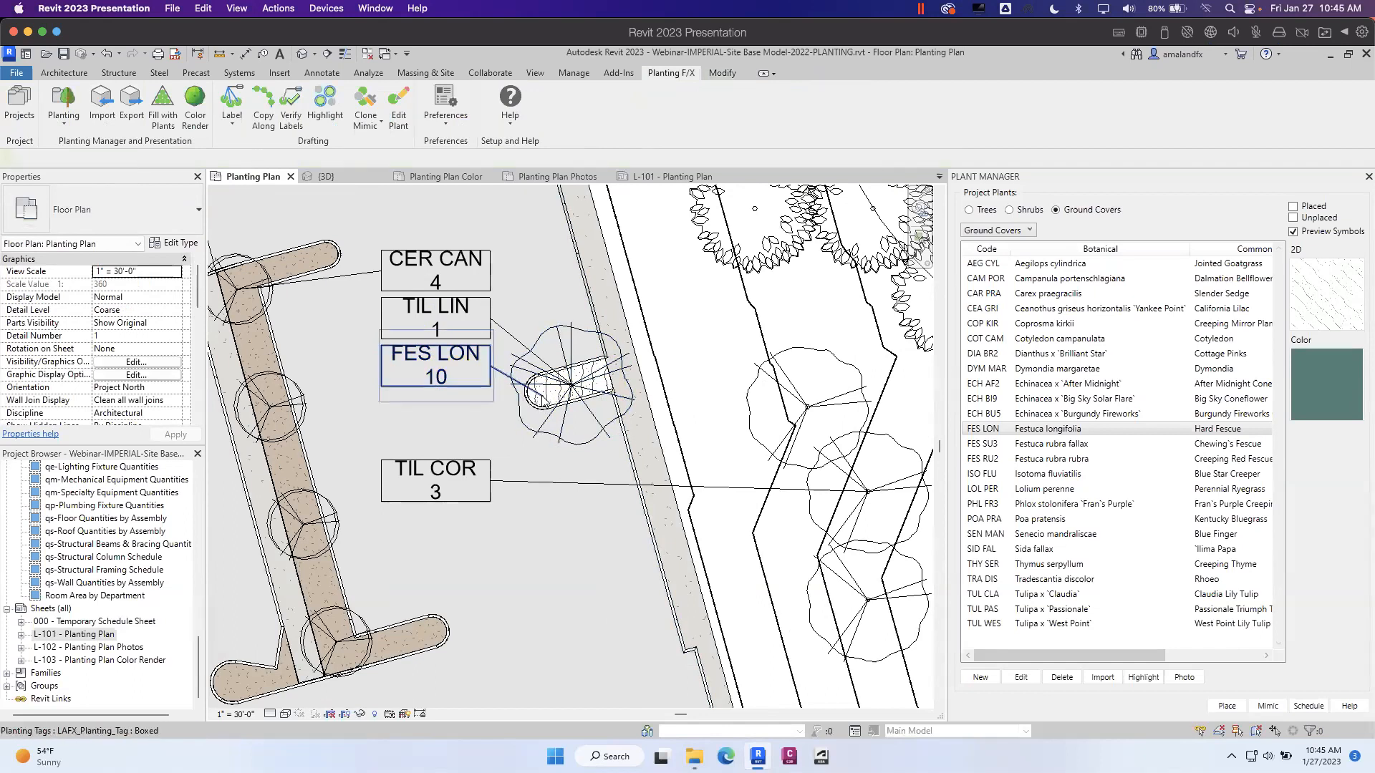
{"action": "scroll", "coordinate": [542, 384], "scroll_direction": "up", "scroll_amount": 2}
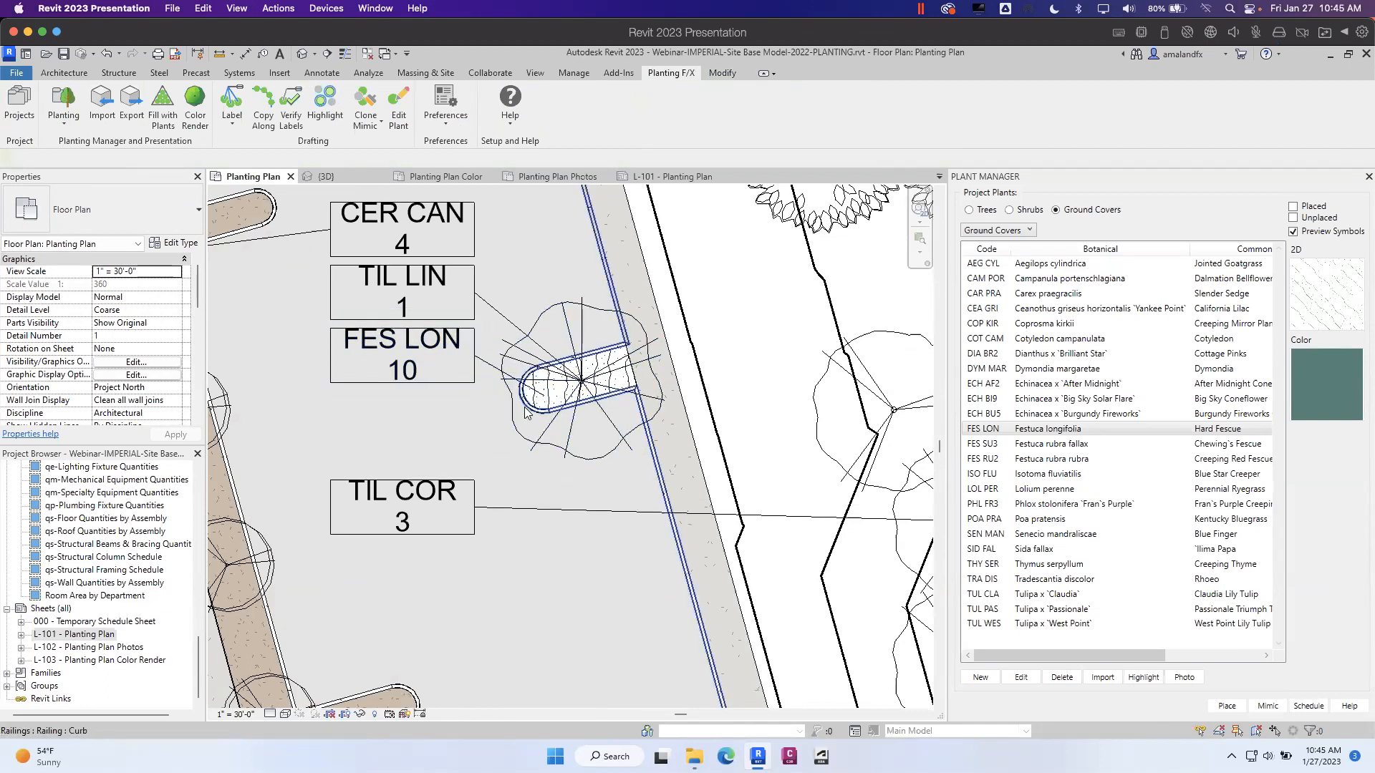
{"action": "scroll", "coordinate": [530, 387], "scroll_direction": "down", "scroll_amount": 3}
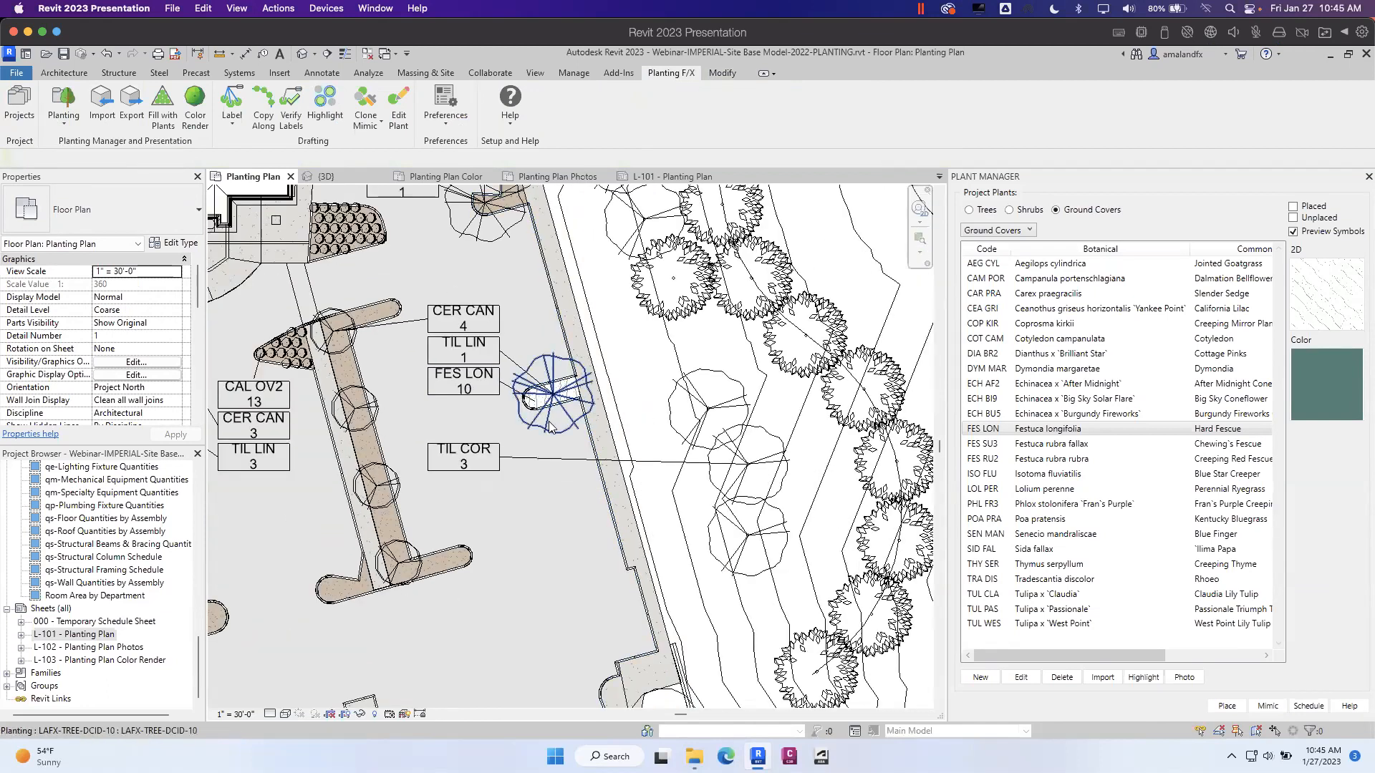
- Label the row of evergreen trees along the slope as a group, placing the label in the parking area beside the slope
{"action": "scroll", "coordinate": [550, 427], "scroll_direction": "down", "scroll_amount": 2}
{"action": "middle_click_drag", "start_coordinate": [534, 378], "coordinate": [414, 448]}
{"action": "scroll", "coordinate": [607, 406], "scroll_direction": "down", "scroll_amount": 1}
{"action": "middle_click_drag", "start_coordinate": [607, 407], "coordinate": [411, 439]}
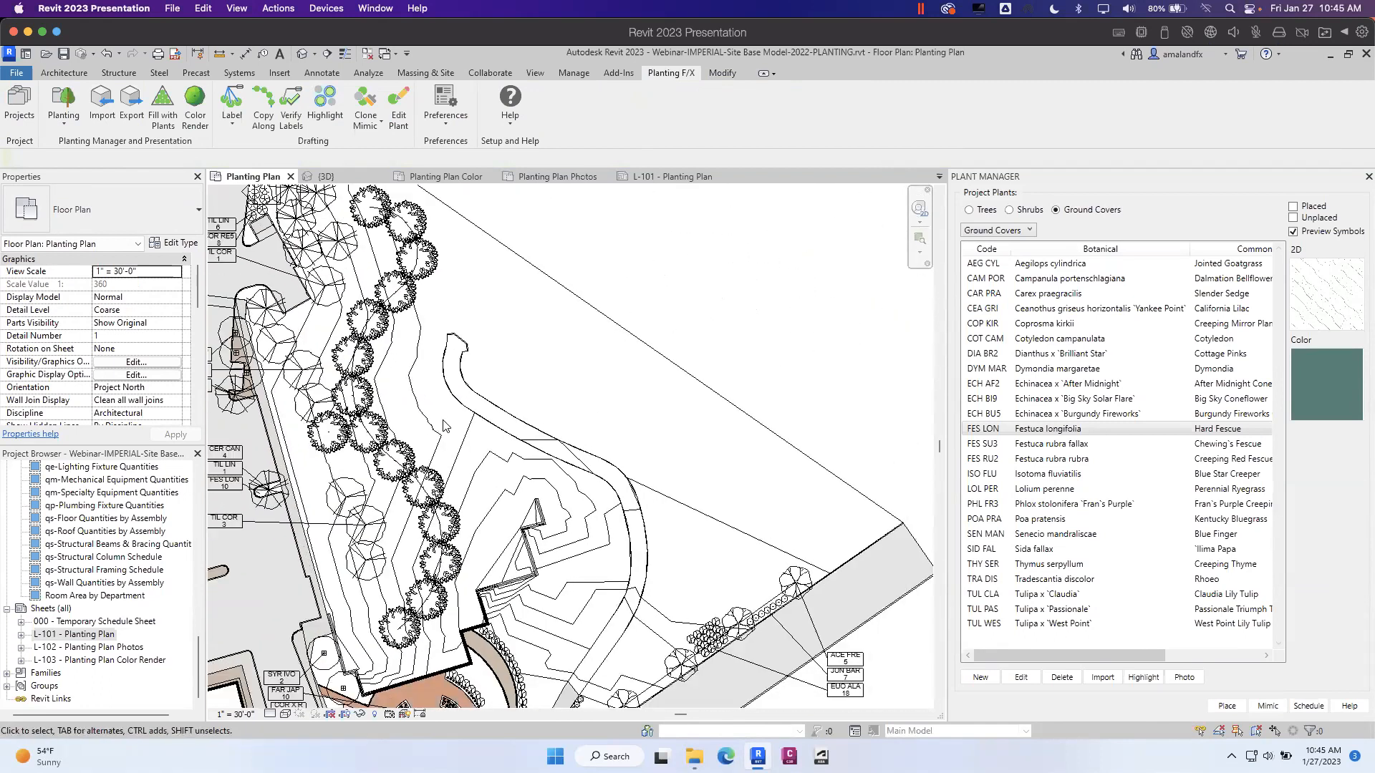
{"action": "scroll", "coordinate": [411, 437], "scroll_direction": "down", "scroll_amount": 1}
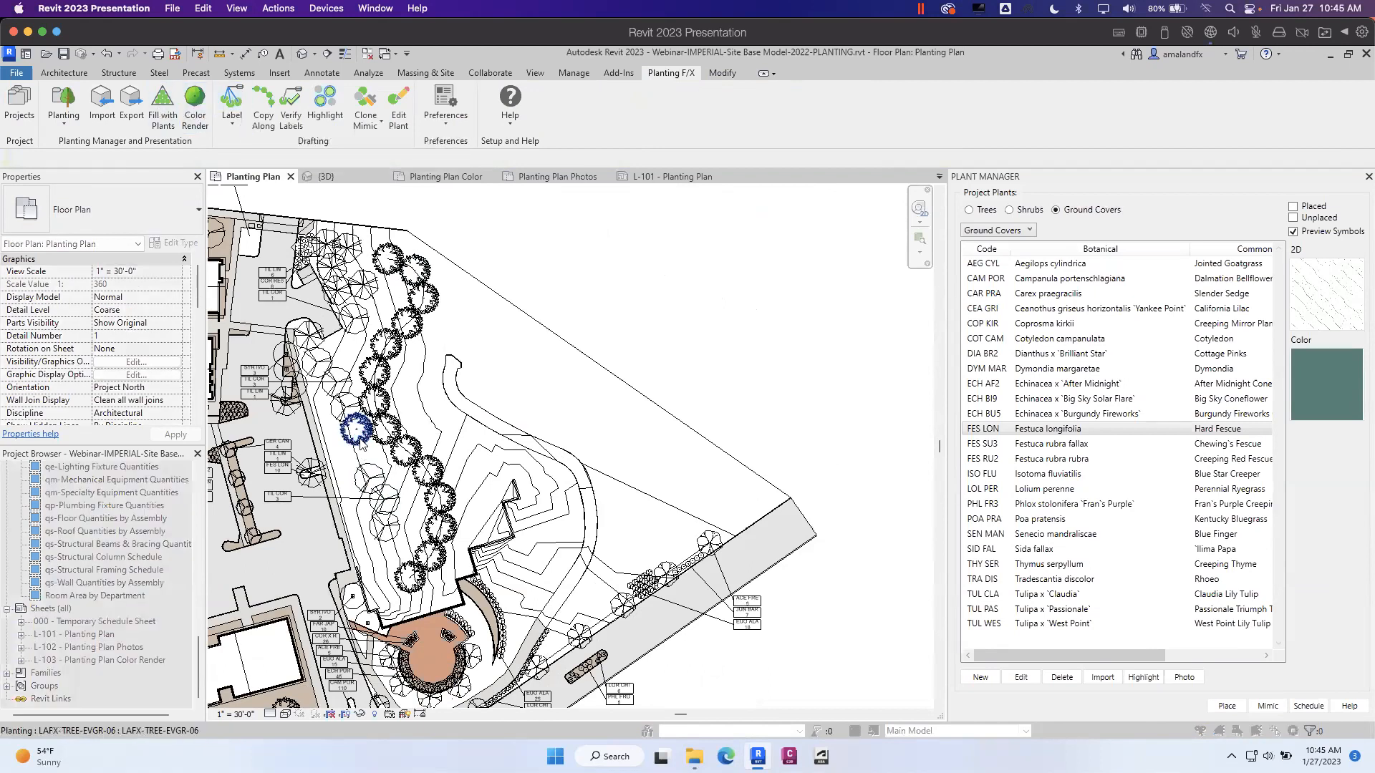
{"action": "left_click_drag", "start_coordinate": [464, 607], "coordinate": [305, 186]}
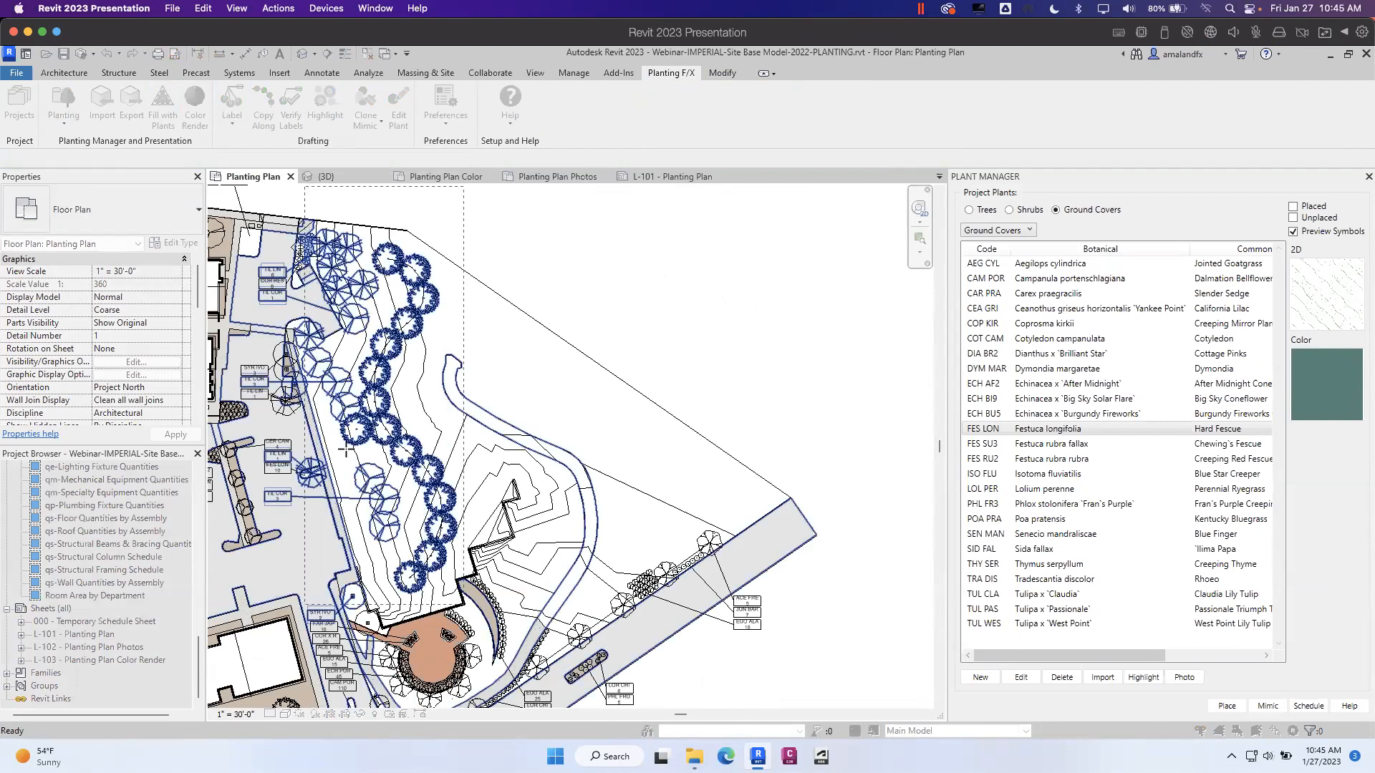
{"action": "left_click", "coordinate": [274, 428]}
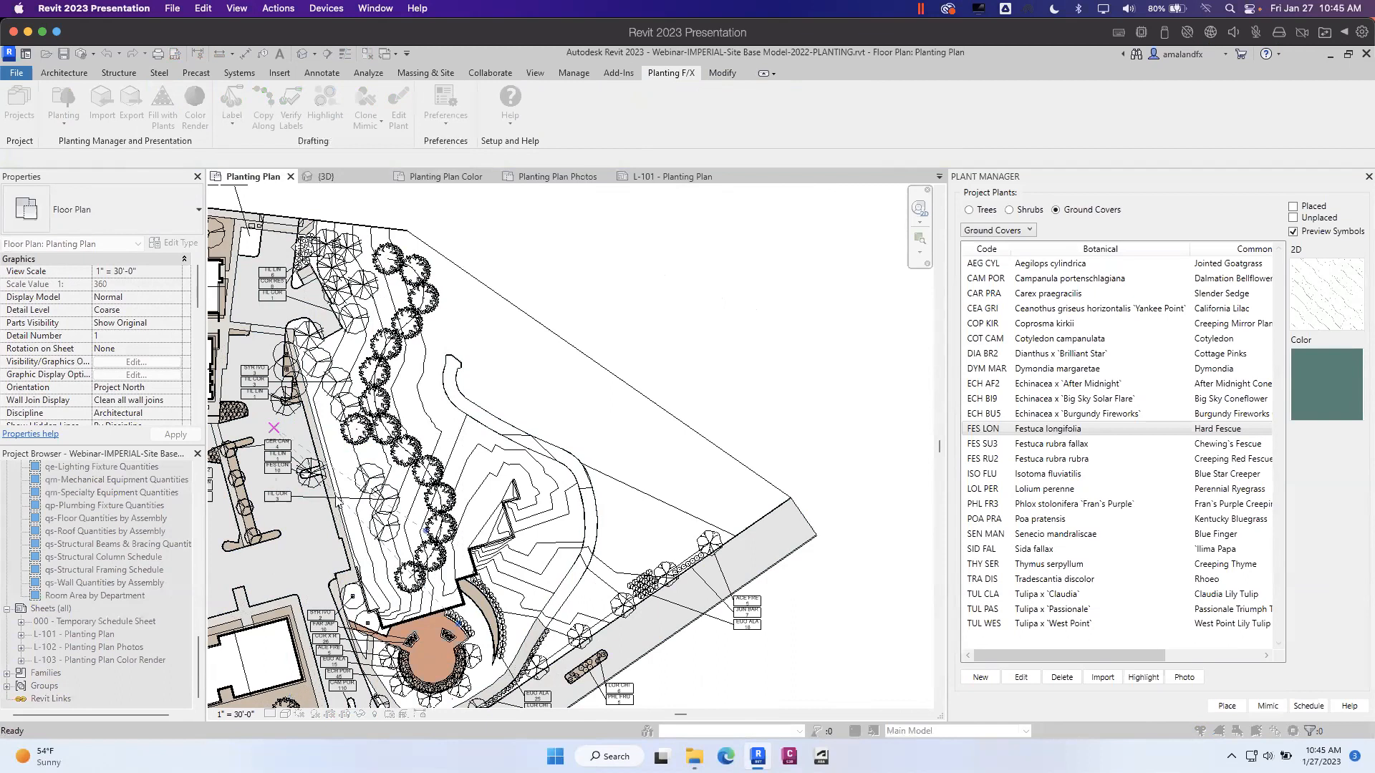
- Label the three evergreen trees in the large bed below the lower building as one group, placing the label just west of the bed
{"action": "middle_click_drag", "start_coordinate": [332, 519], "coordinate": [513, 225]}
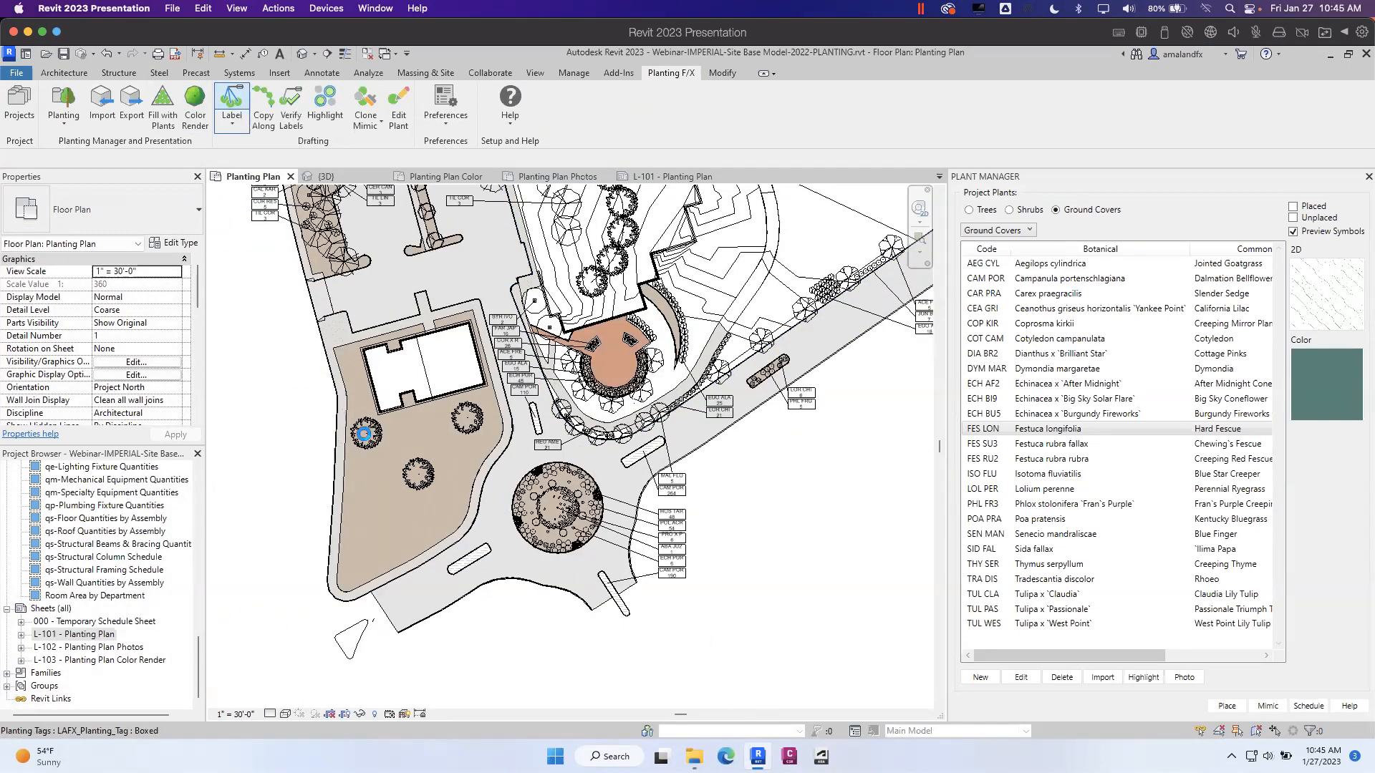
{"action": "mouse_move", "coordinate": [500, 528]}
{"action": "left_mouse_down"}
{"action": "mouse_move", "coordinate": [320, 383]}
{"action": "mouse_move", "coordinate": [501, 530]}
{"action": "left_mouse_up"}
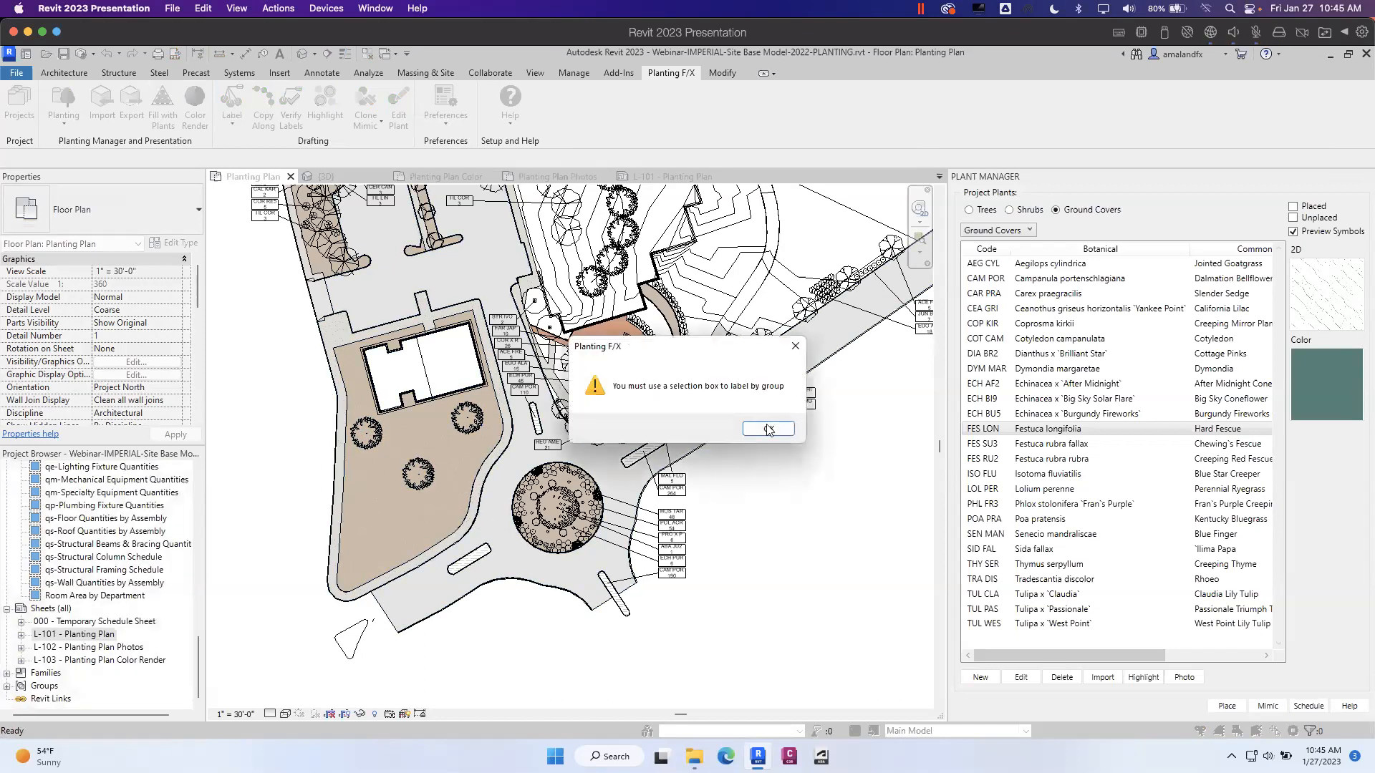
{"action": "left_click", "coordinate": [769, 429]}
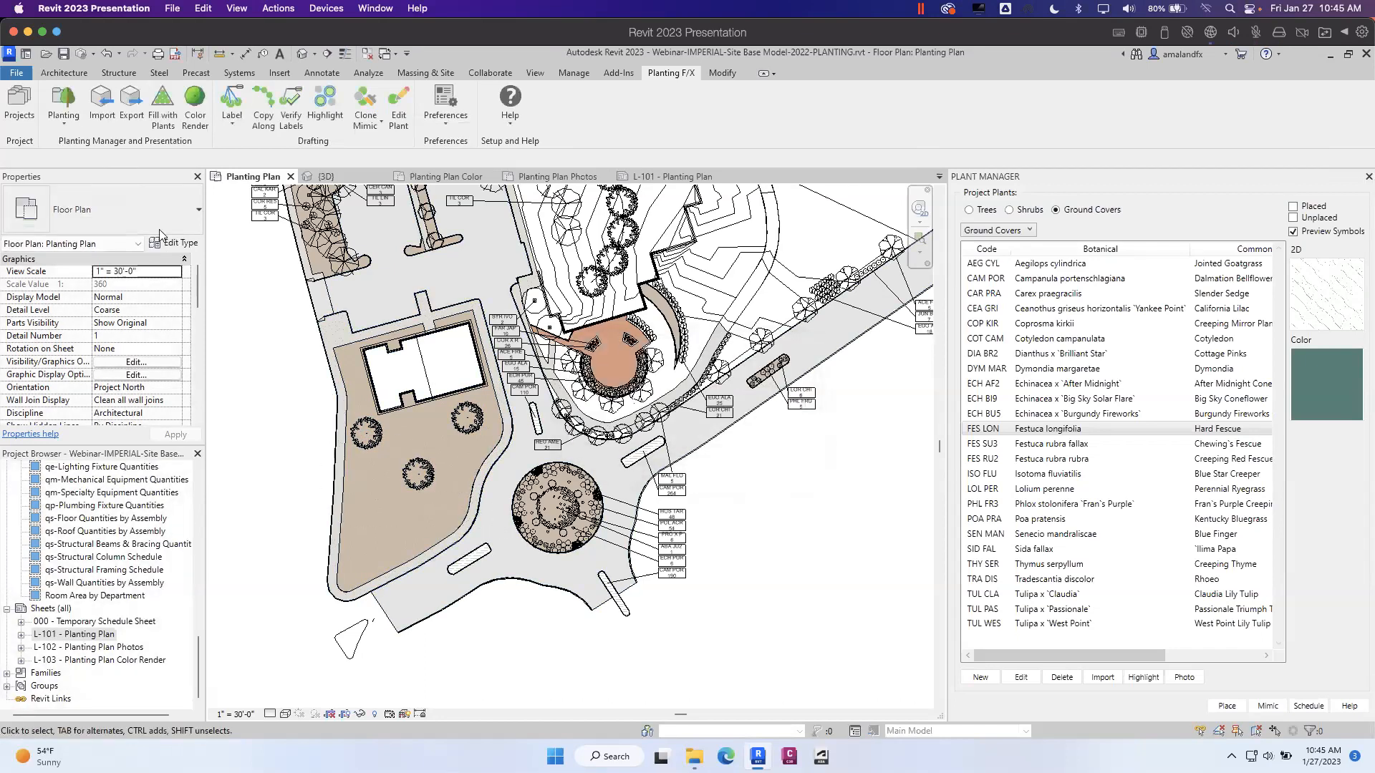
{"action": "left_click", "coordinate": [232, 122]}
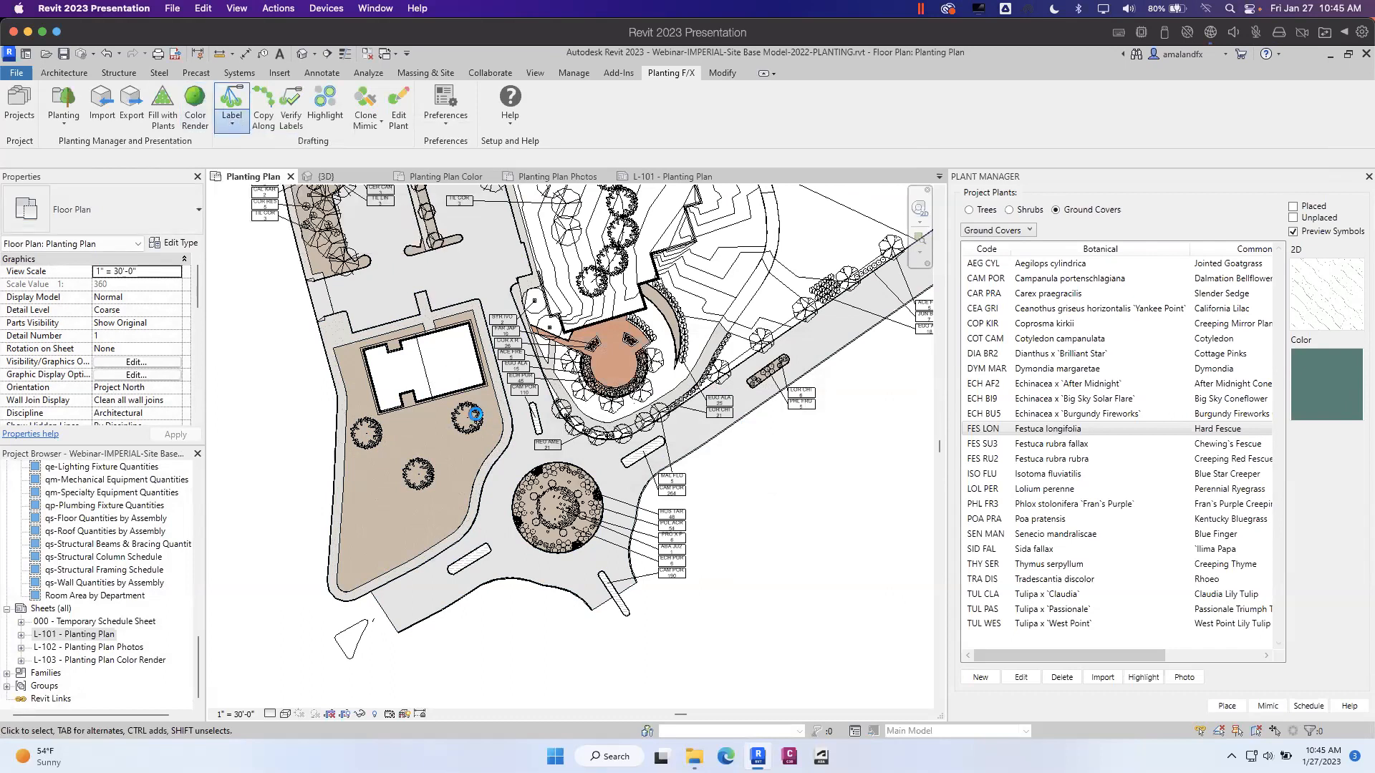
{"action": "left_click", "coordinate": [417, 474]}
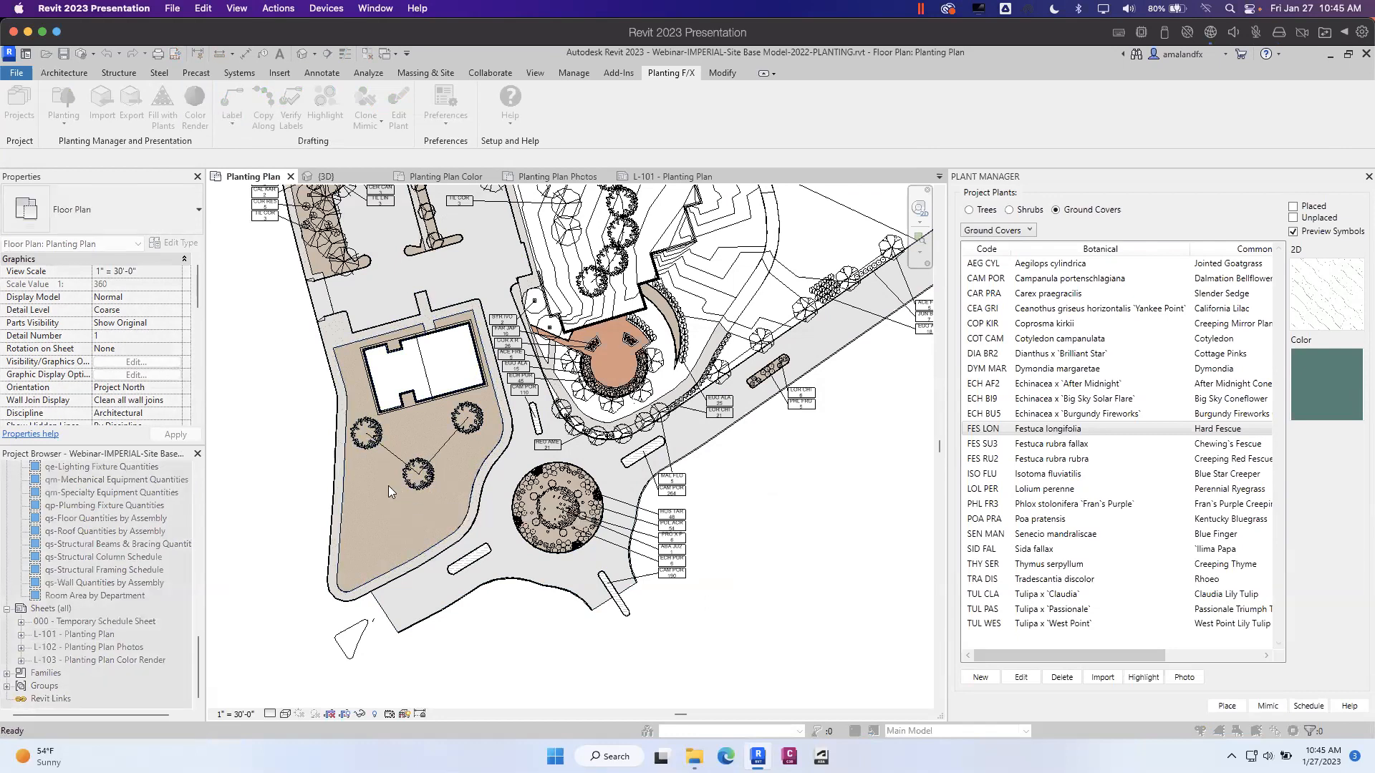
{"action": "left_click", "coordinate": [310, 425]}
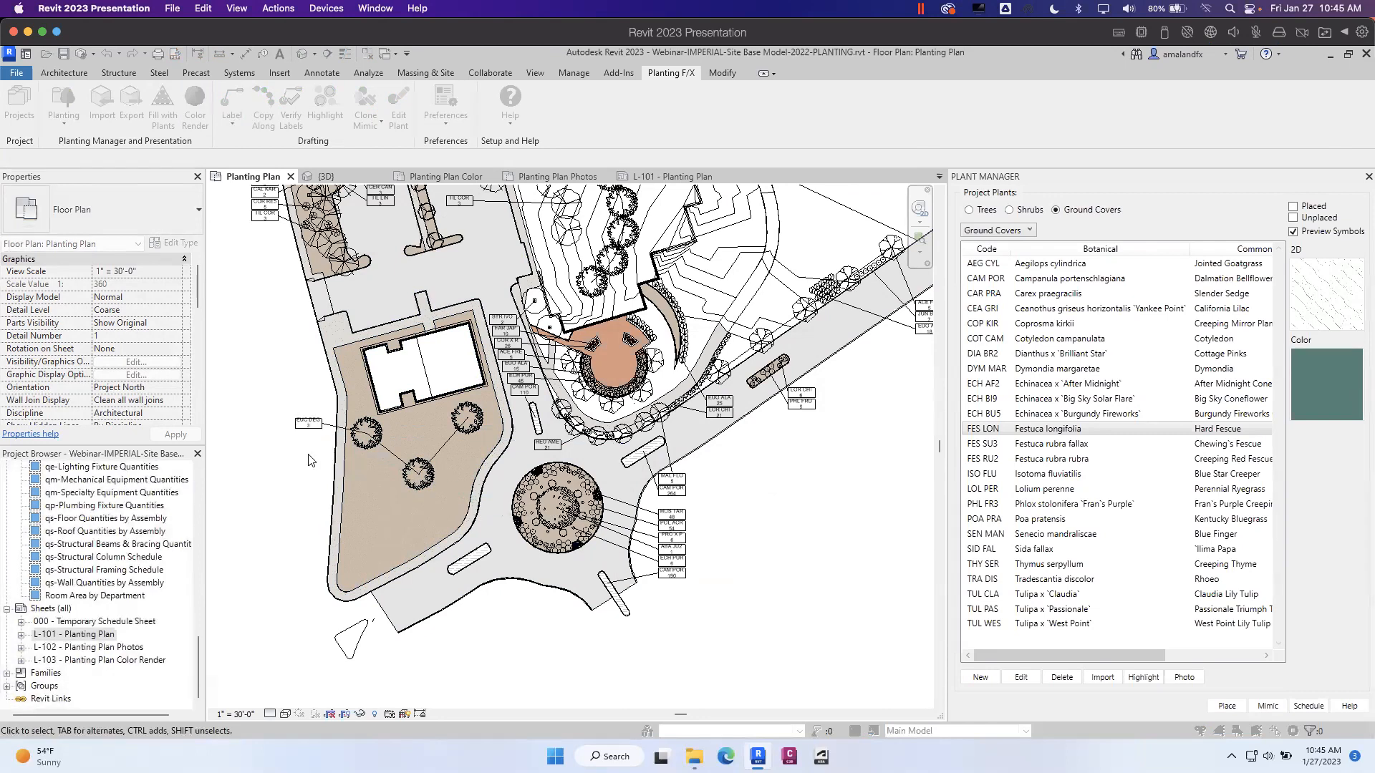
{"action": "scroll", "coordinate": [319, 449], "scroll_direction": "up", "scroll_amount": 3}
{"action": "scroll", "coordinate": [337, 437], "scroll_direction": "up", "scroll_amount": 2}
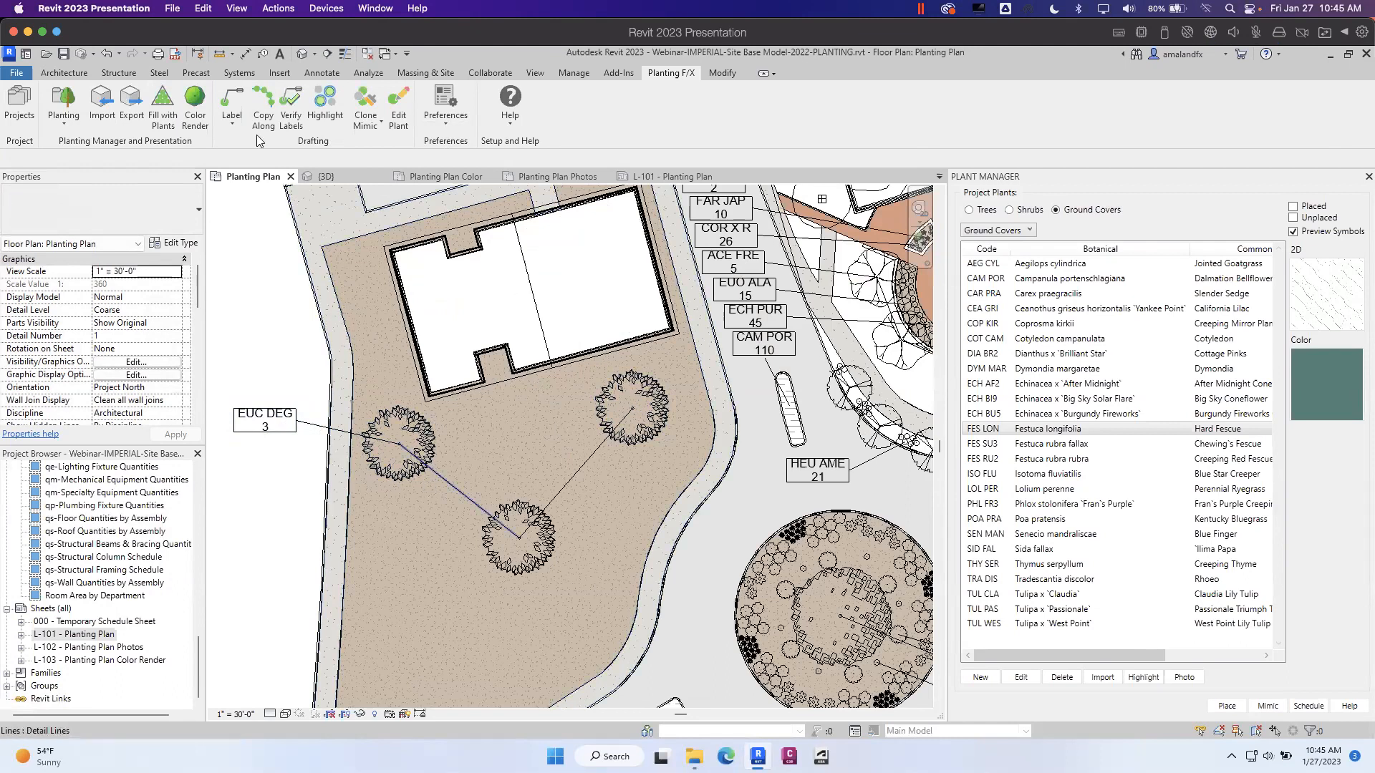
{"action": "left_click", "coordinate": [232, 125]}
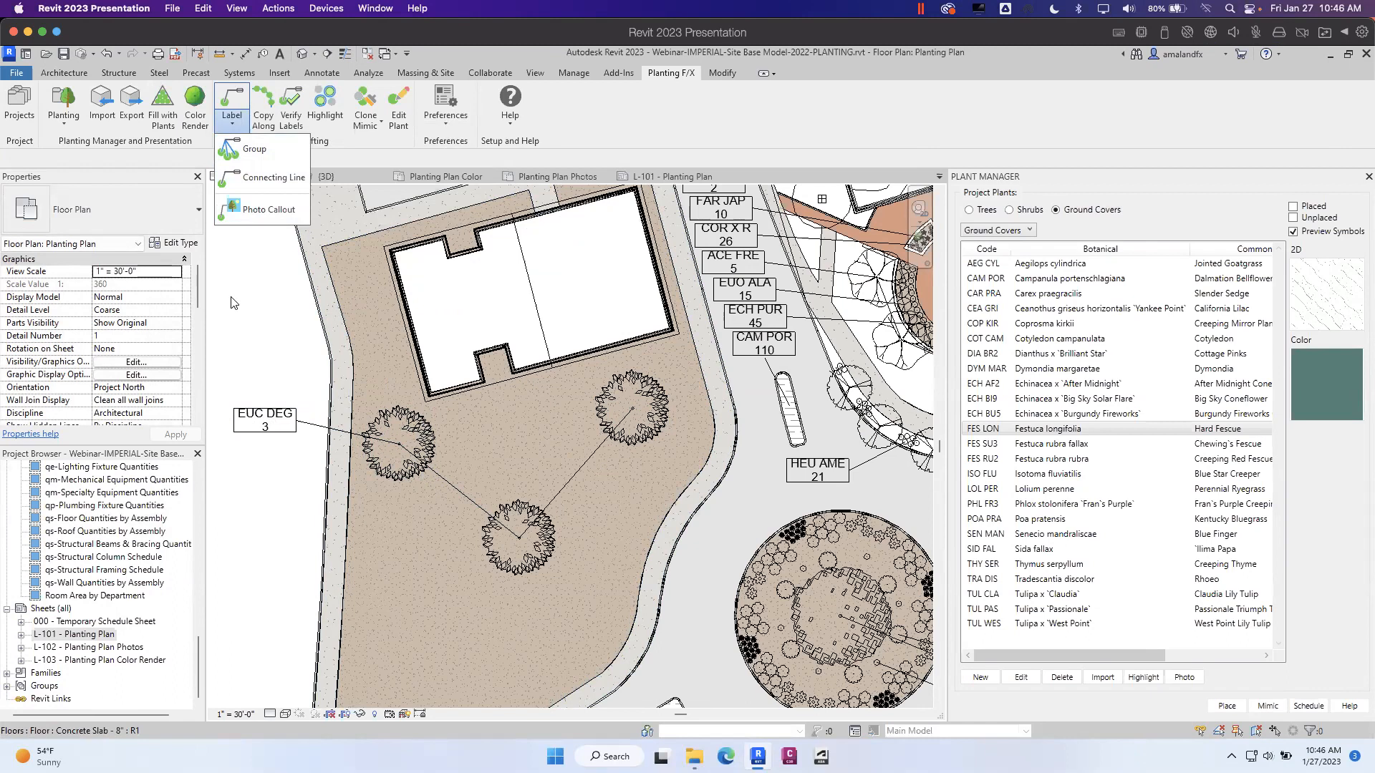
- Run Verify Labels on the whole planting plan to flag any unlabeled plants
{"action": "scroll", "coordinate": [474, 404], "scroll_direction": "down", "scroll_amount": 5}
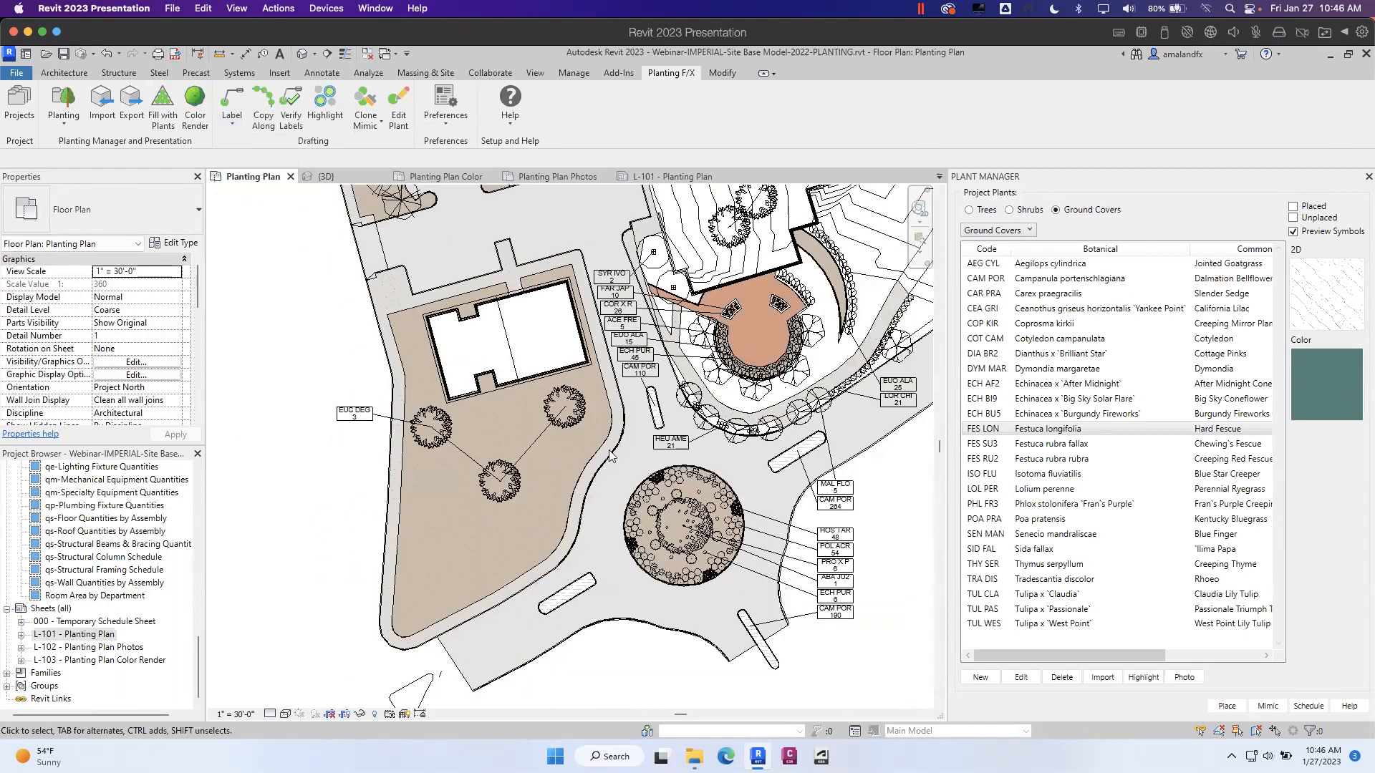
{"action": "scroll", "coordinate": [614, 449], "scroll_direction": "down", "scroll_amount": 1}
{"action": "middle_click_drag", "start_coordinate": [817, 312], "coordinate": [651, 511]}
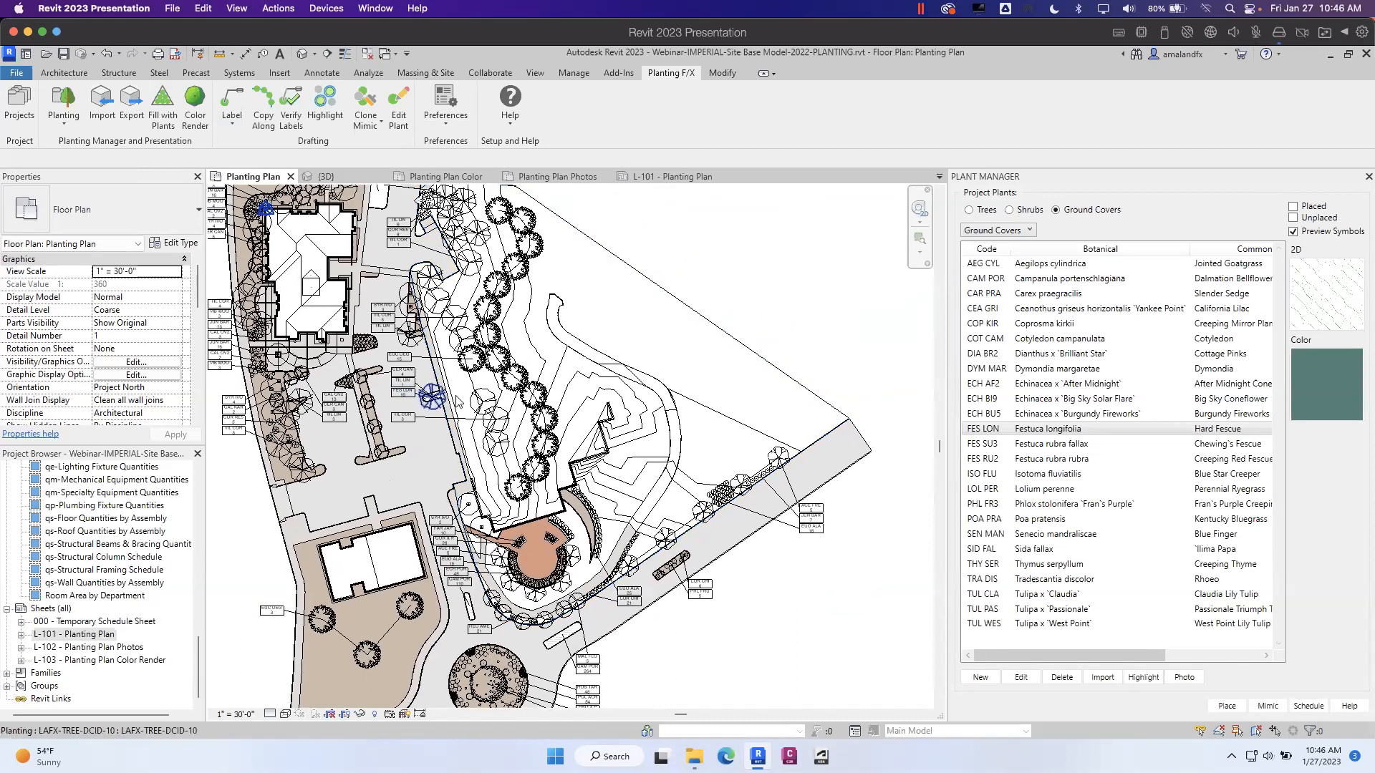
{"action": "scroll", "coordinate": [544, 444], "scroll_direction": "down", "scroll_amount": 4}
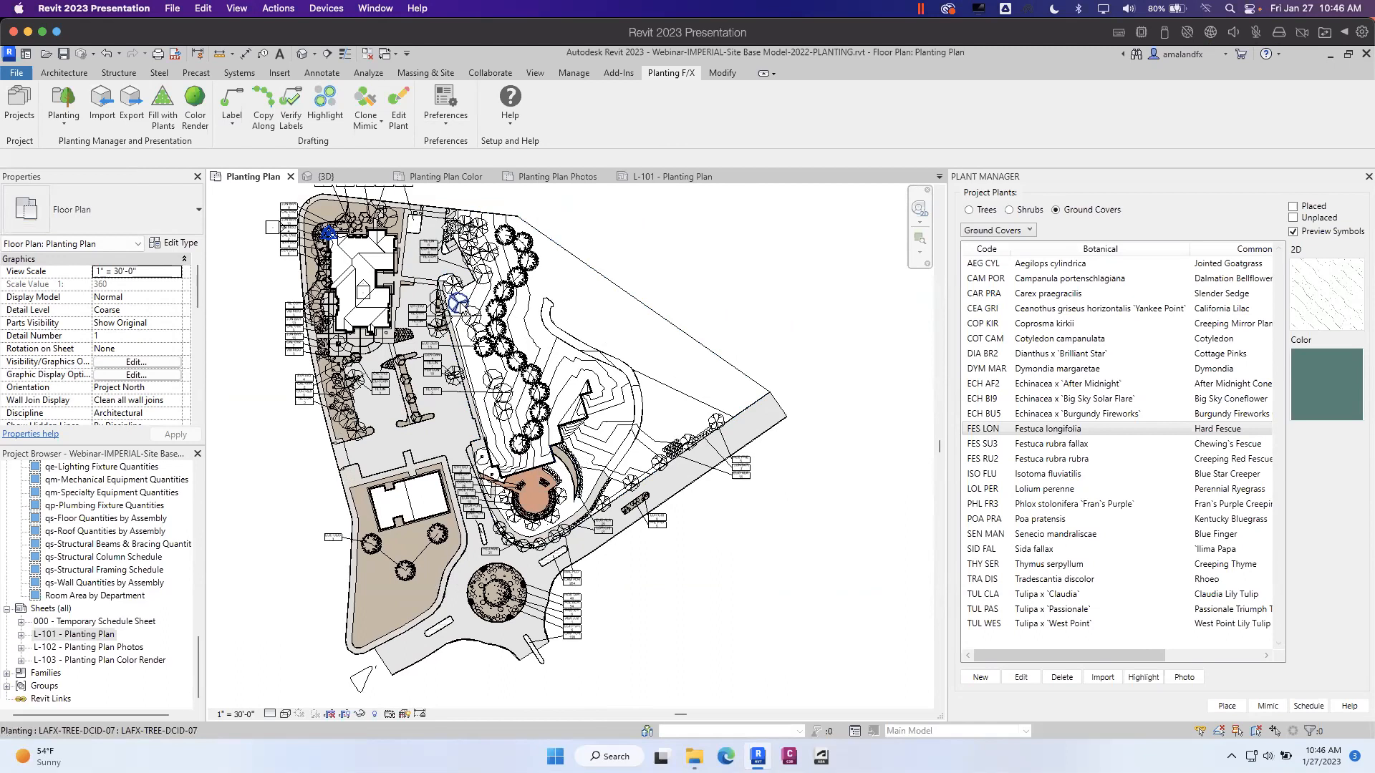
{"action": "left_click", "coordinate": [292, 105]}
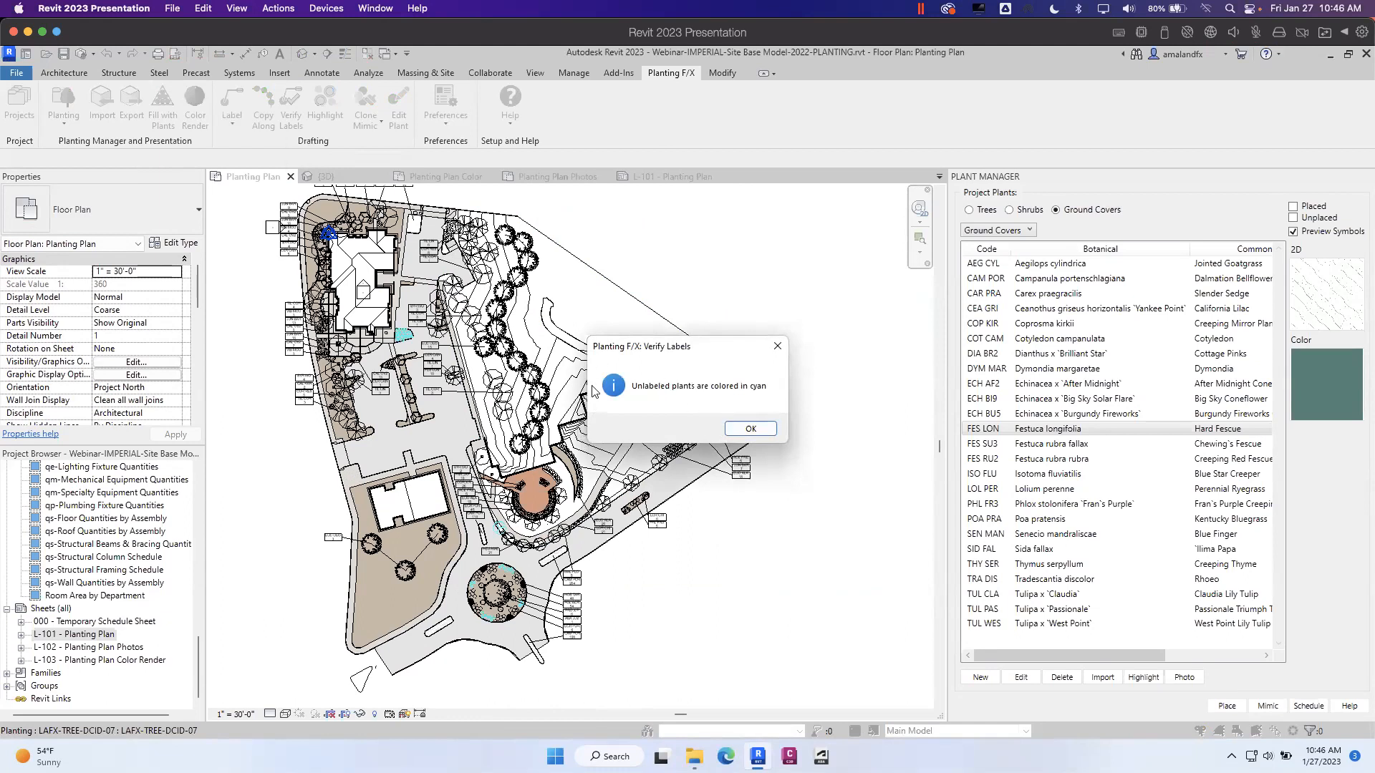
{"action": "left_click", "coordinate": [751, 429]}
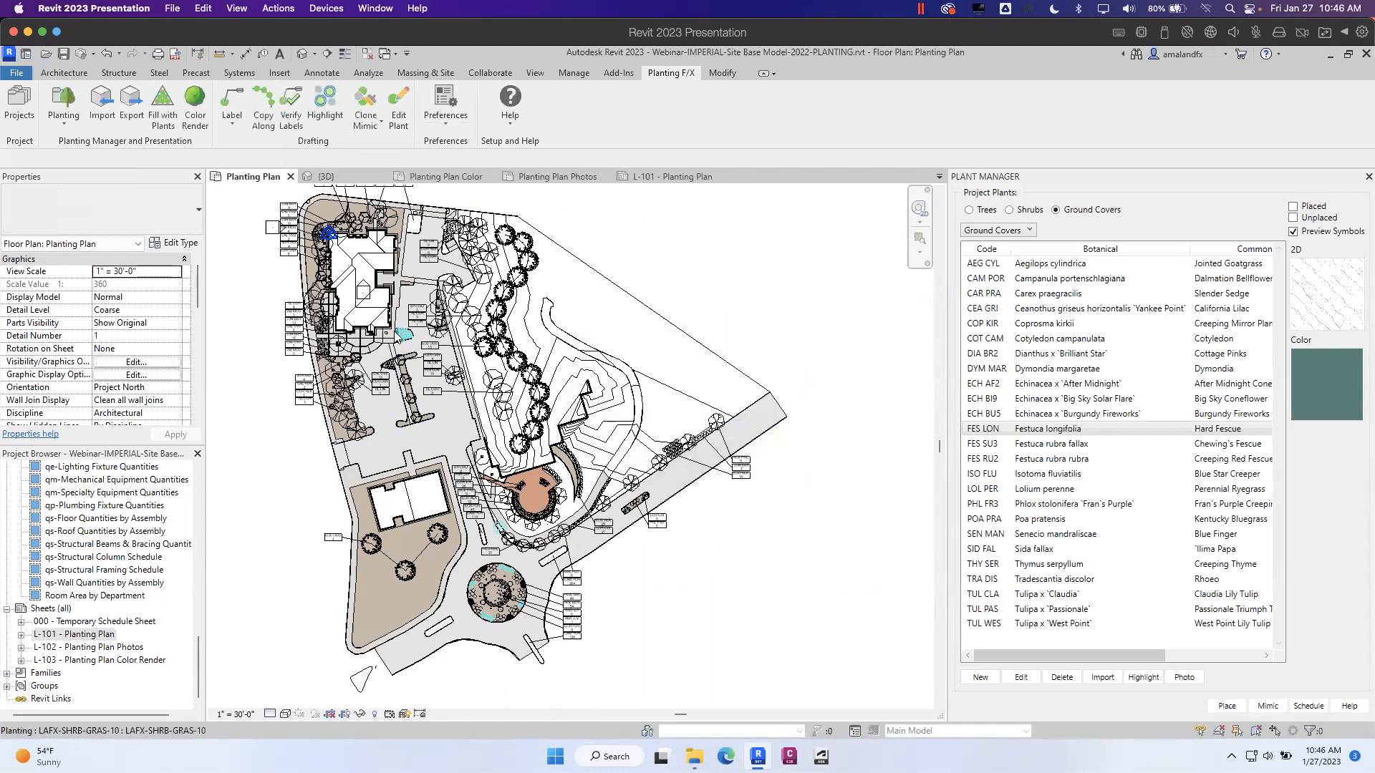
{"action": "scroll", "coordinate": [399, 331], "scroll_direction": "up", "scroll_amount": 5}
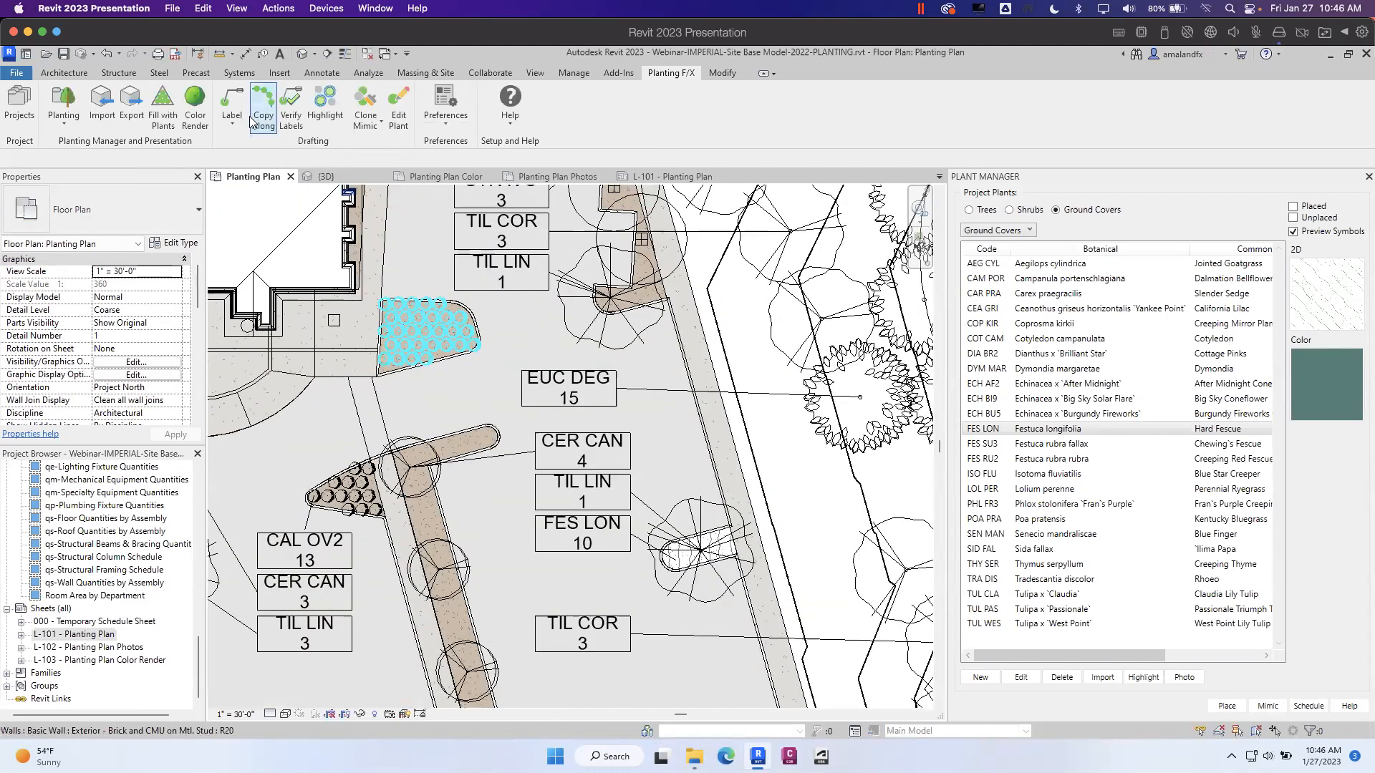
{"action": "left_click", "coordinate": [230, 115]}
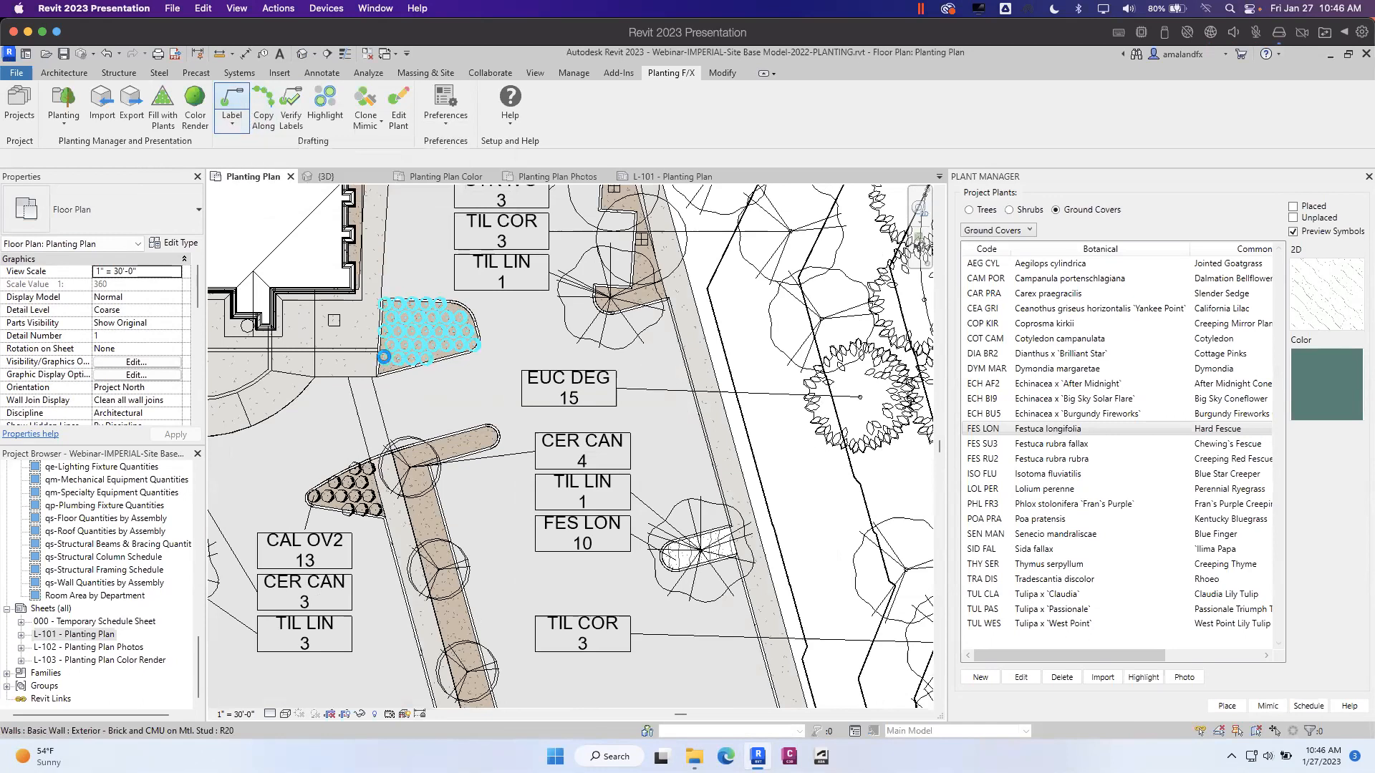
{"action": "scroll", "coordinate": [384, 356], "scroll_direction": "up", "scroll_amount": 2}
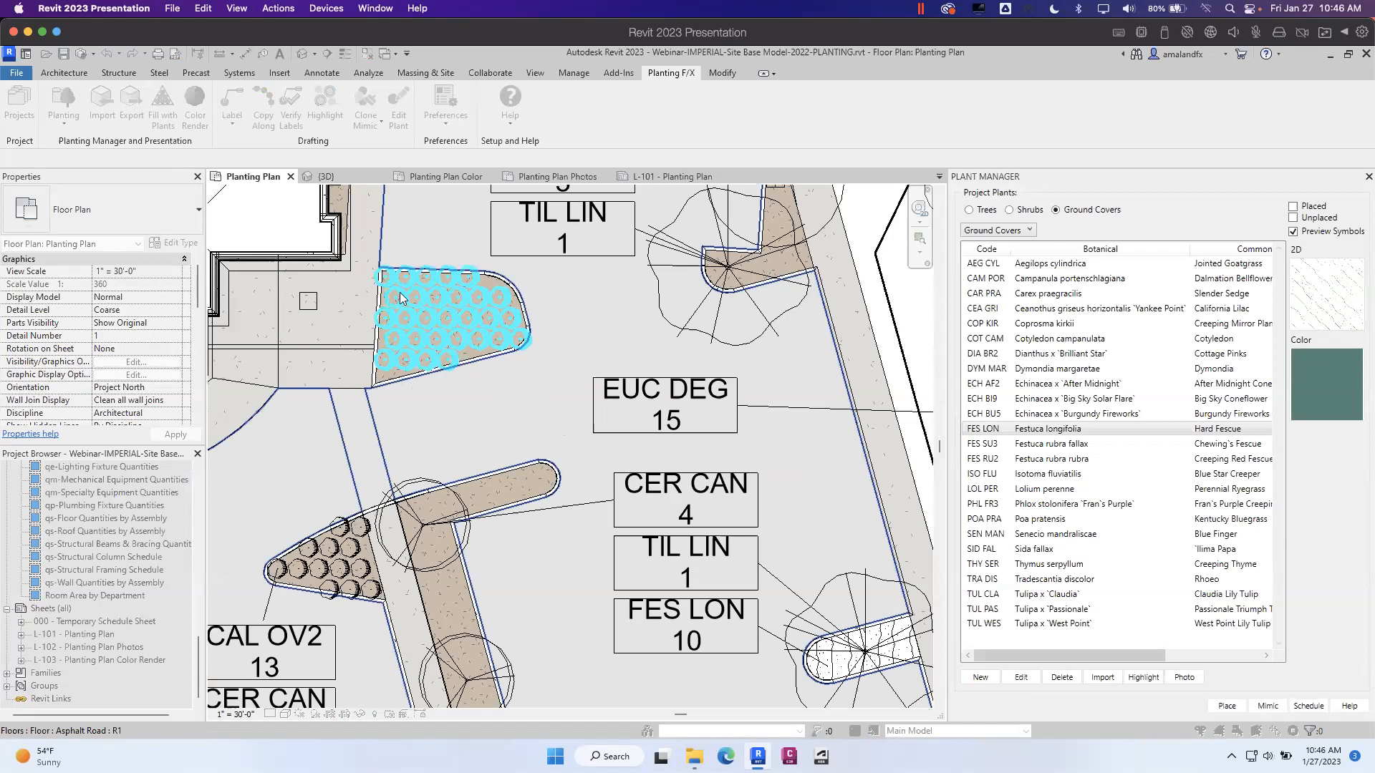
{"action": "left_click", "coordinate": [440, 321]}
{"action": "left_click", "coordinate": [767, 429]}
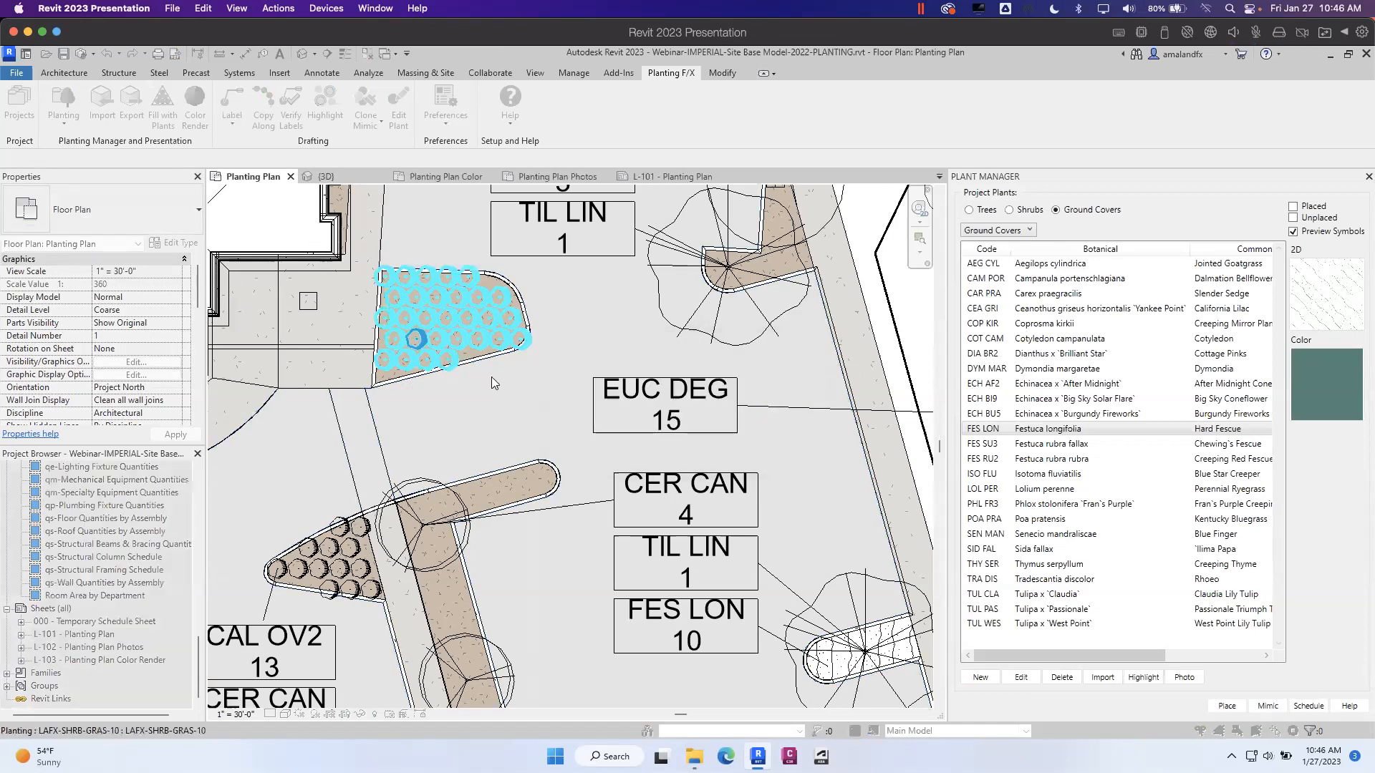
{"action": "left_click", "coordinate": [556, 405]}
{"action": "left_click", "coordinate": [775, 434]}
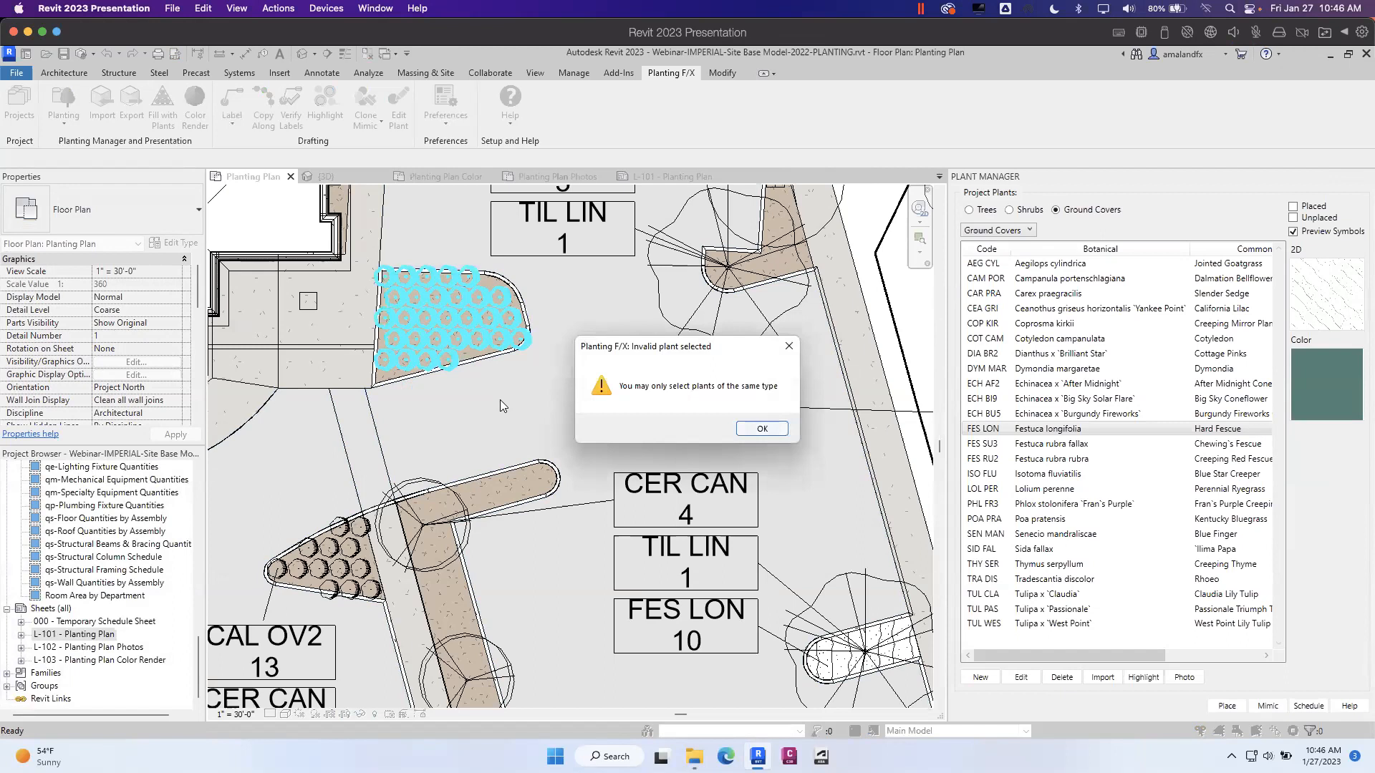
{"action": "key", "text": "Escape"}
- Label all the cyan-flagged grasses in the bed southeast of the upper building with one label, placed just southwest of the bed
{"action": "left_click", "coordinate": [231, 120]}
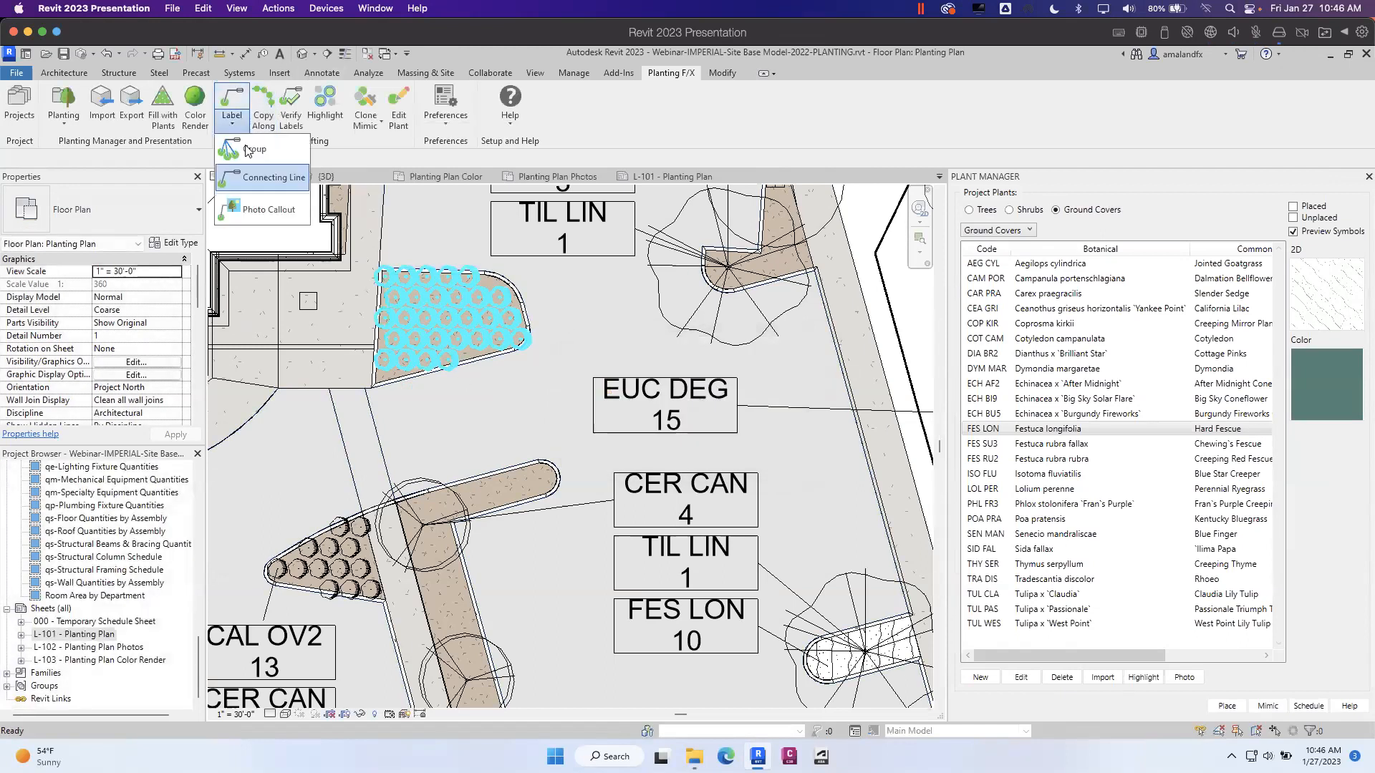
{"action": "left_click", "coordinate": [265, 178]}
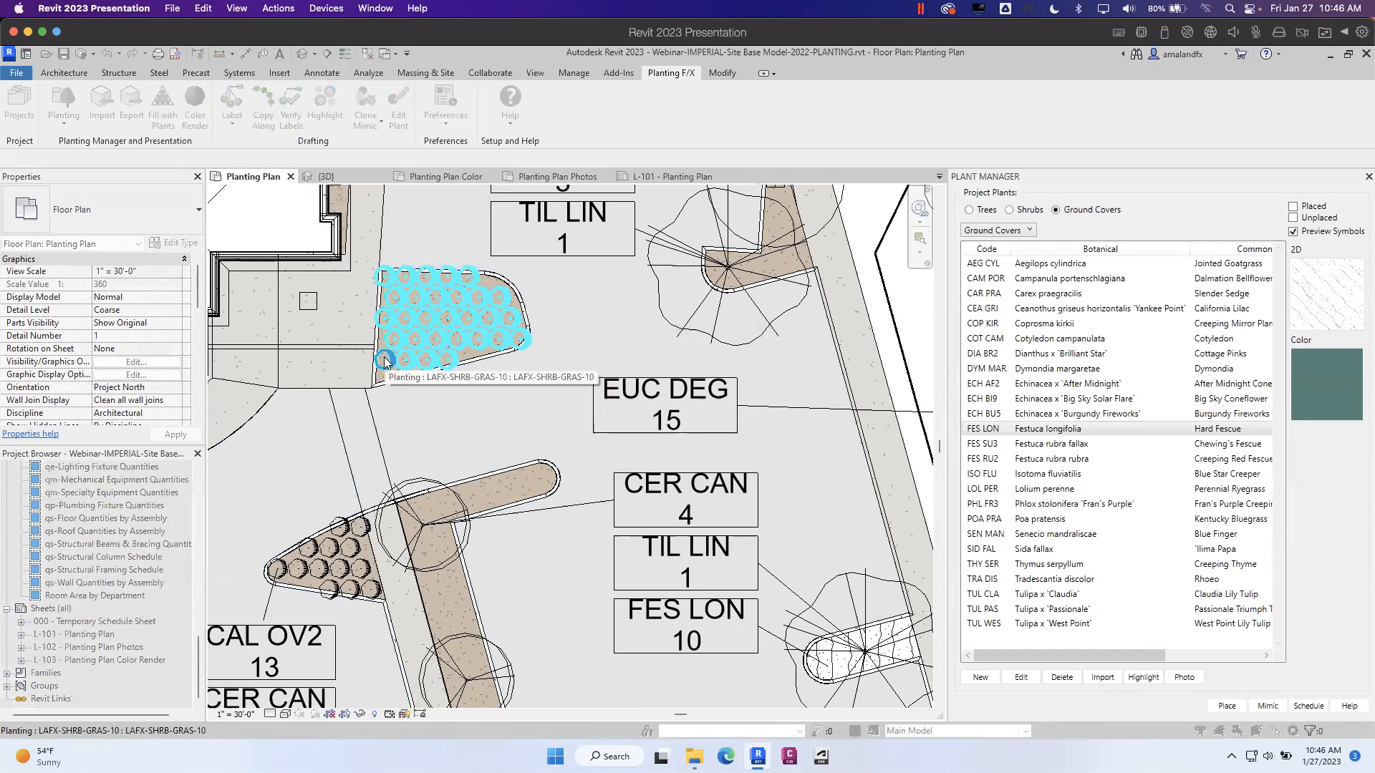
{"action": "left_click_drag", "start_coordinate": [533, 391], "coordinate": [361, 247]}
{"action": "left_click", "coordinate": [301, 452]}
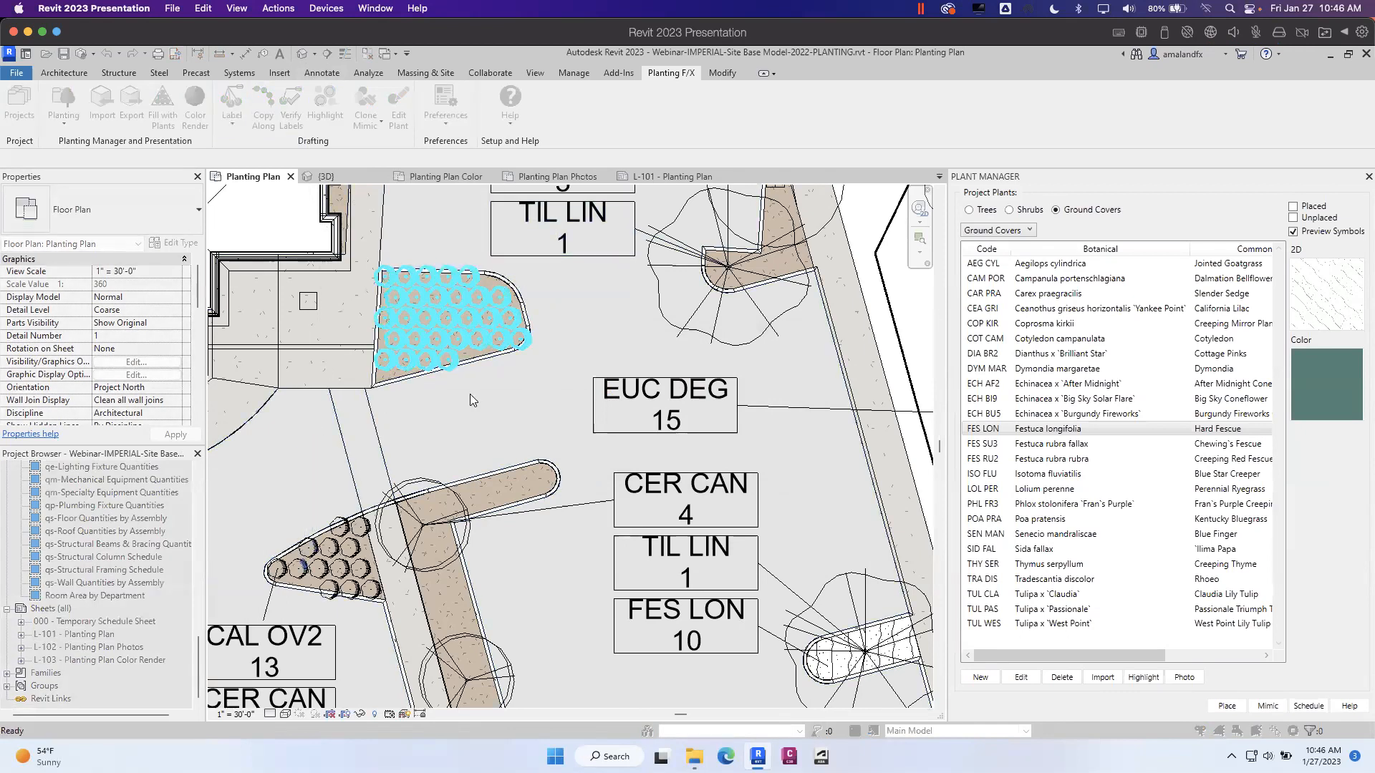
- Label the cyan-flagged shrubs in the round island with one shared label, placing it beside the label column east of the island
{"action": "scroll", "coordinate": [433, 430], "scroll_direction": "down", "scroll_amount": 3}
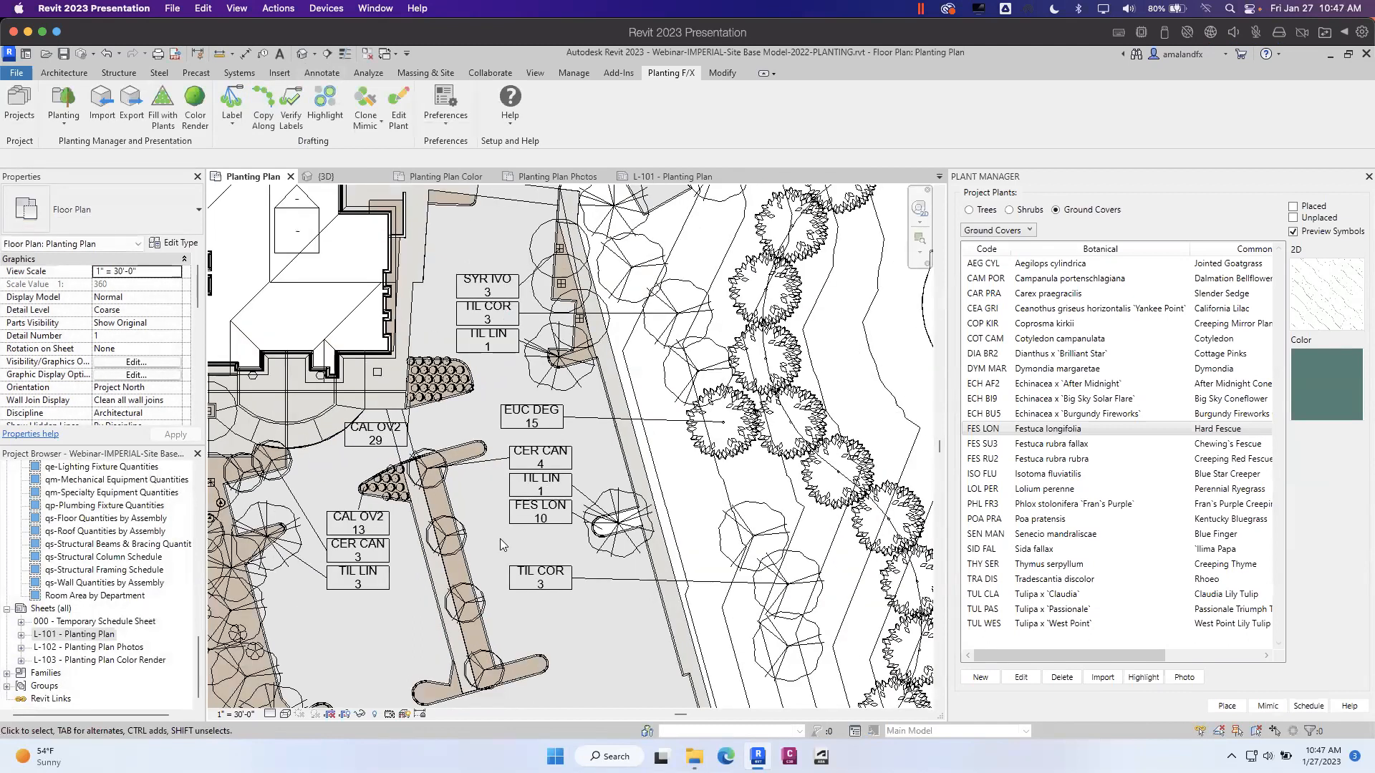
{"action": "middle_click_drag", "start_coordinate": [510, 471], "coordinate": [520, 257]}
{"action": "middle_click_drag", "start_coordinate": [644, 516], "coordinate": [412, 355]}
{"action": "middle_click_drag", "start_coordinate": [630, 550], "coordinate": [339, 213]}
{"action": "middle_click_drag", "start_coordinate": [638, 492], "coordinate": [637, 359]}
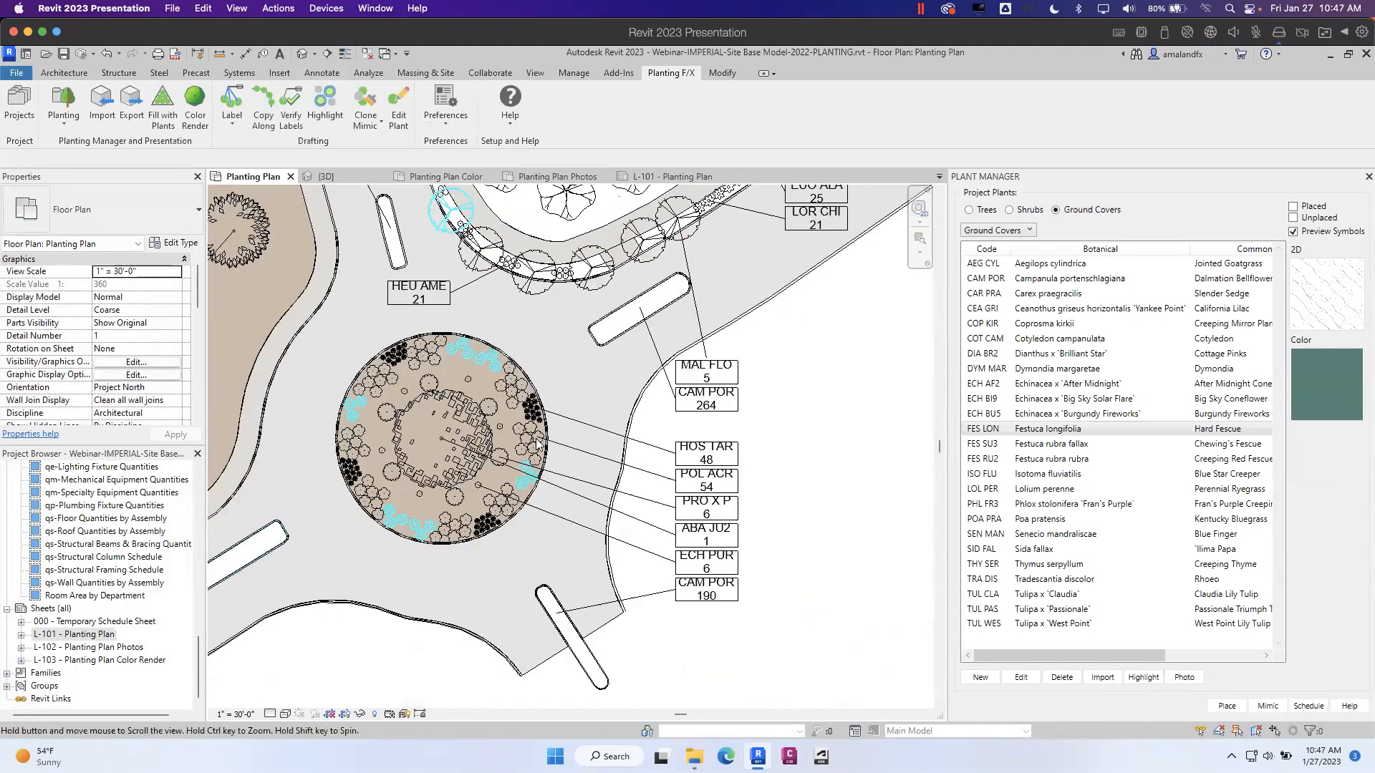
{"action": "middle_click_drag", "start_coordinate": [462, 344], "coordinate": [393, 311]}
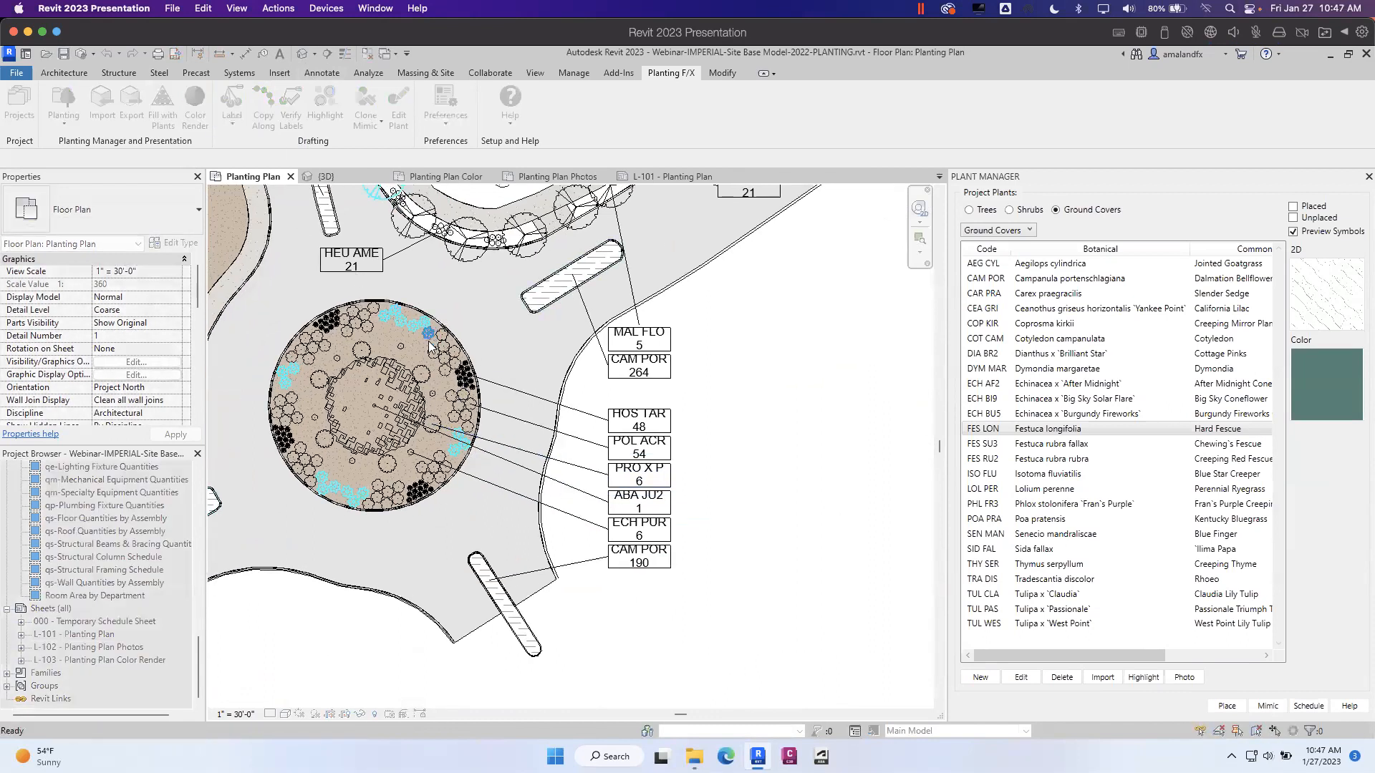
{"action": "left_click_drag", "start_coordinate": [499, 525], "coordinate": [255, 283]}
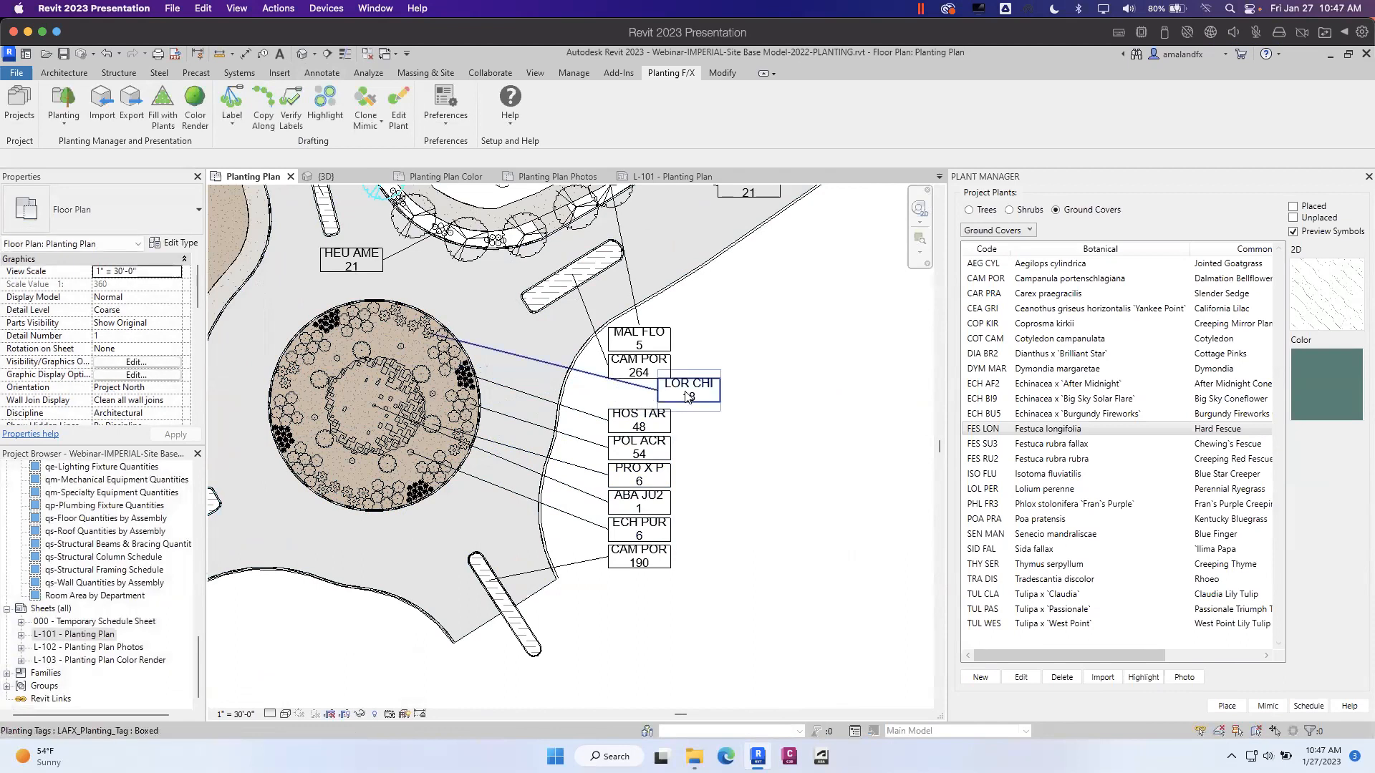
- Align the round island's LOR CHI label in the column between the CAM POR and HOS TAR labels
{"action": "scroll", "coordinate": [686, 391], "scroll_direction": "up", "scroll_amount": 2}
{"action": "left_click", "coordinate": [684, 402]}
{"action": "left_click_drag", "start_coordinate": [693, 410], "coordinate": [606, 415]}
{"action": "scroll", "coordinate": [487, 412], "scroll_direction": "down", "scroll_amount": 4}
{"action": "scroll", "coordinate": [484, 414], "scroll_direction": "down", "scroll_amount": 1}
{"action": "middle_click_drag", "start_coordinate": [414, 287], "coordinate": [448, 445]}
{"action": "scroll", "coordinate": [381, 438], "scroll_direction": "up", "scroll_amount": 1}
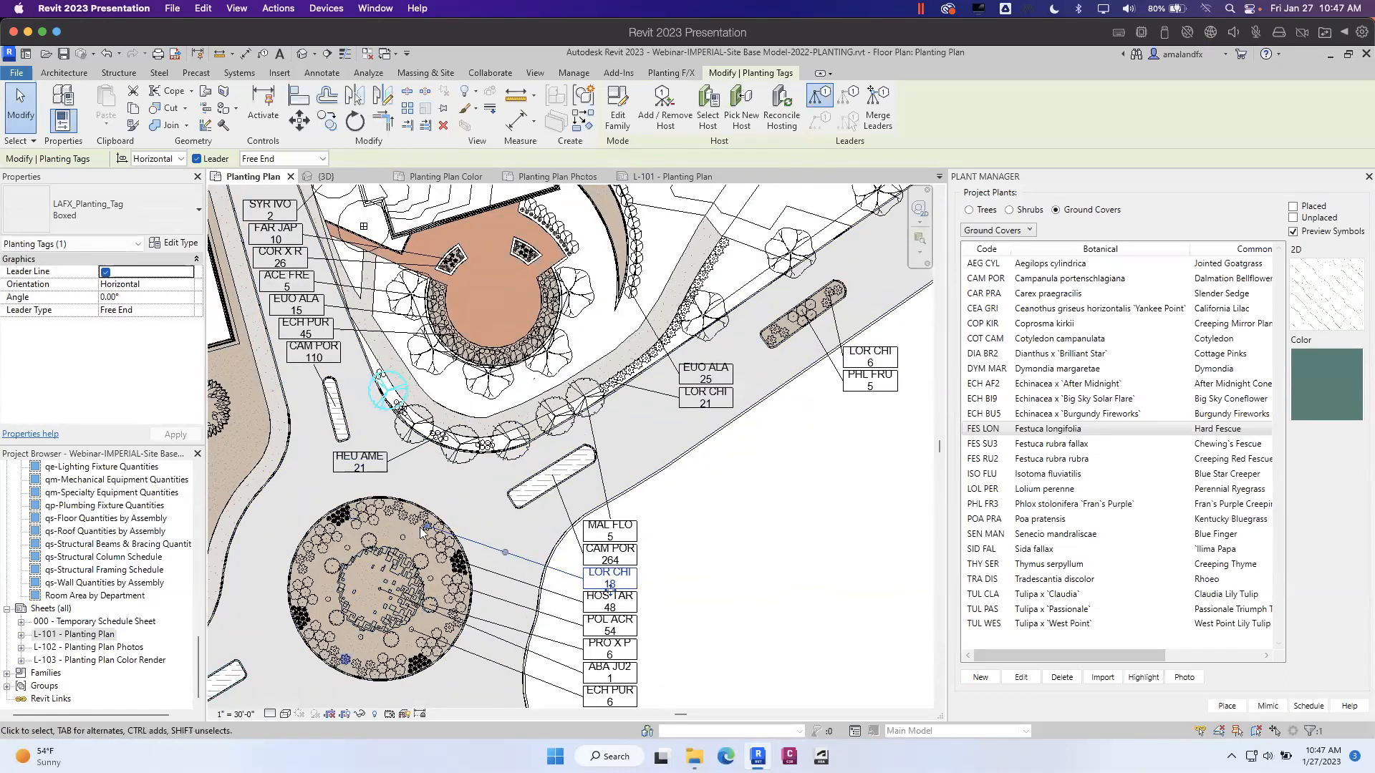
{"action": "key", "text": "Escape"}
- Update the MAL FLO label so it also covers the cyan-flagged tree at the west end of the curved row
{"action": "scroll", "coordinate": [439, 413], "scroll_direction": "up", "scroll_amount": 3}
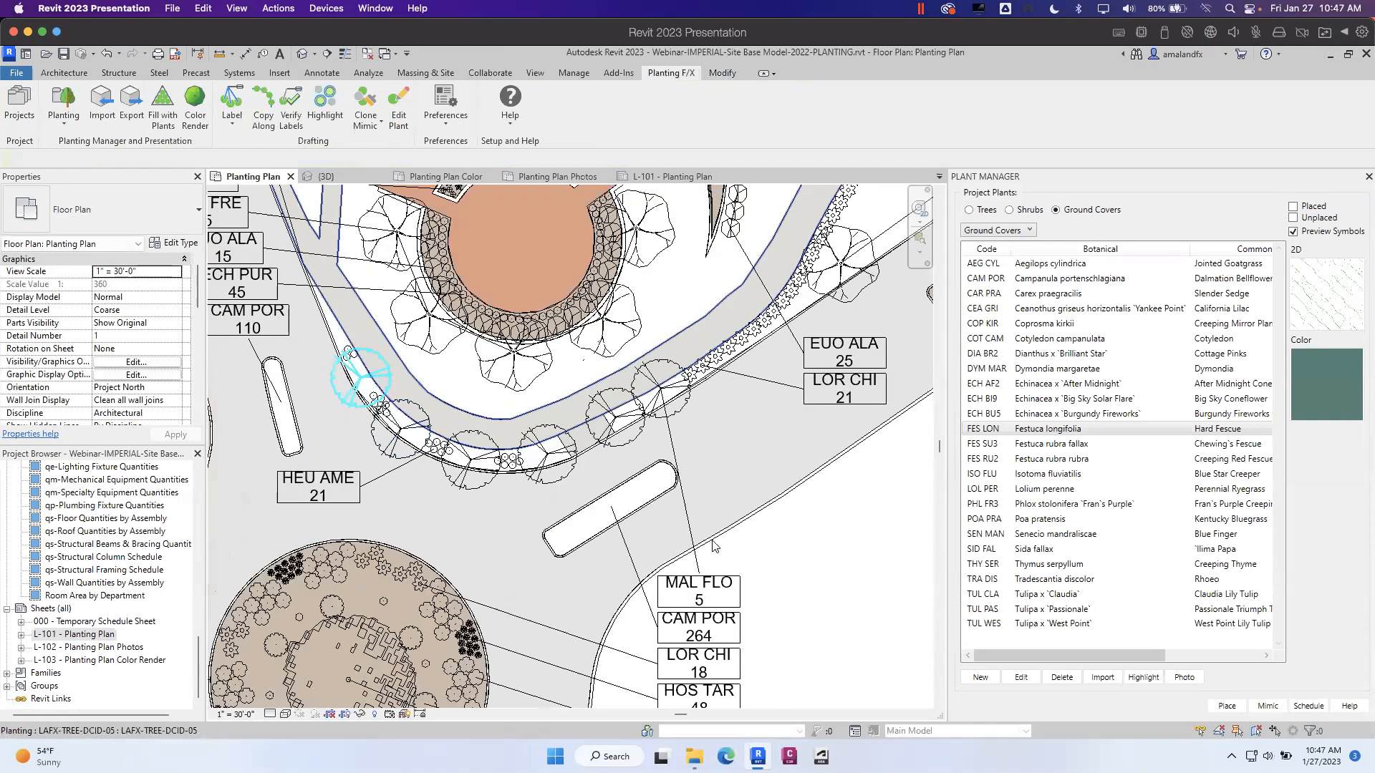
{"action": "middle_click_drag", "start_coordinate": [740, 491], "coordinate": [715, 405]}
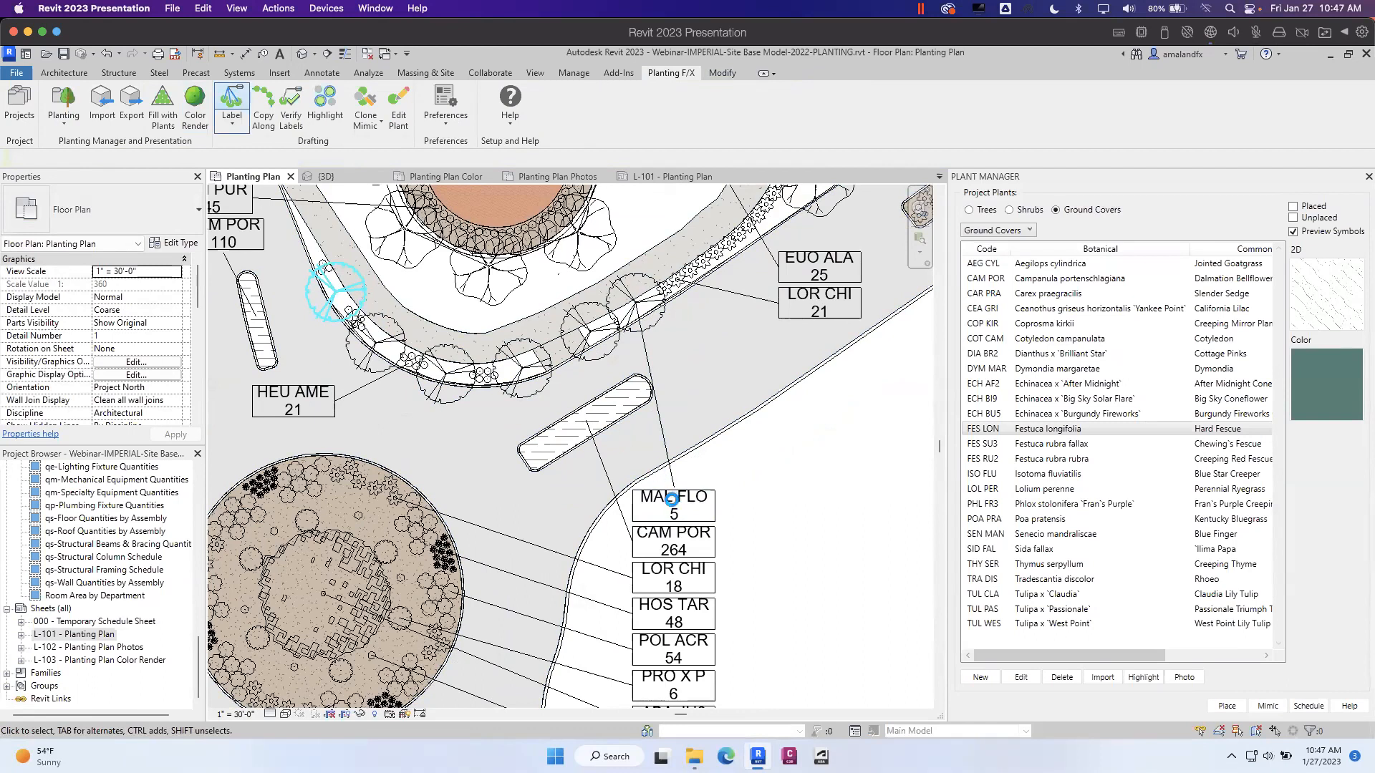
{"action": "left_click_drag", "start_coordinate": [705, 384], "coordinate": [238, 223]}
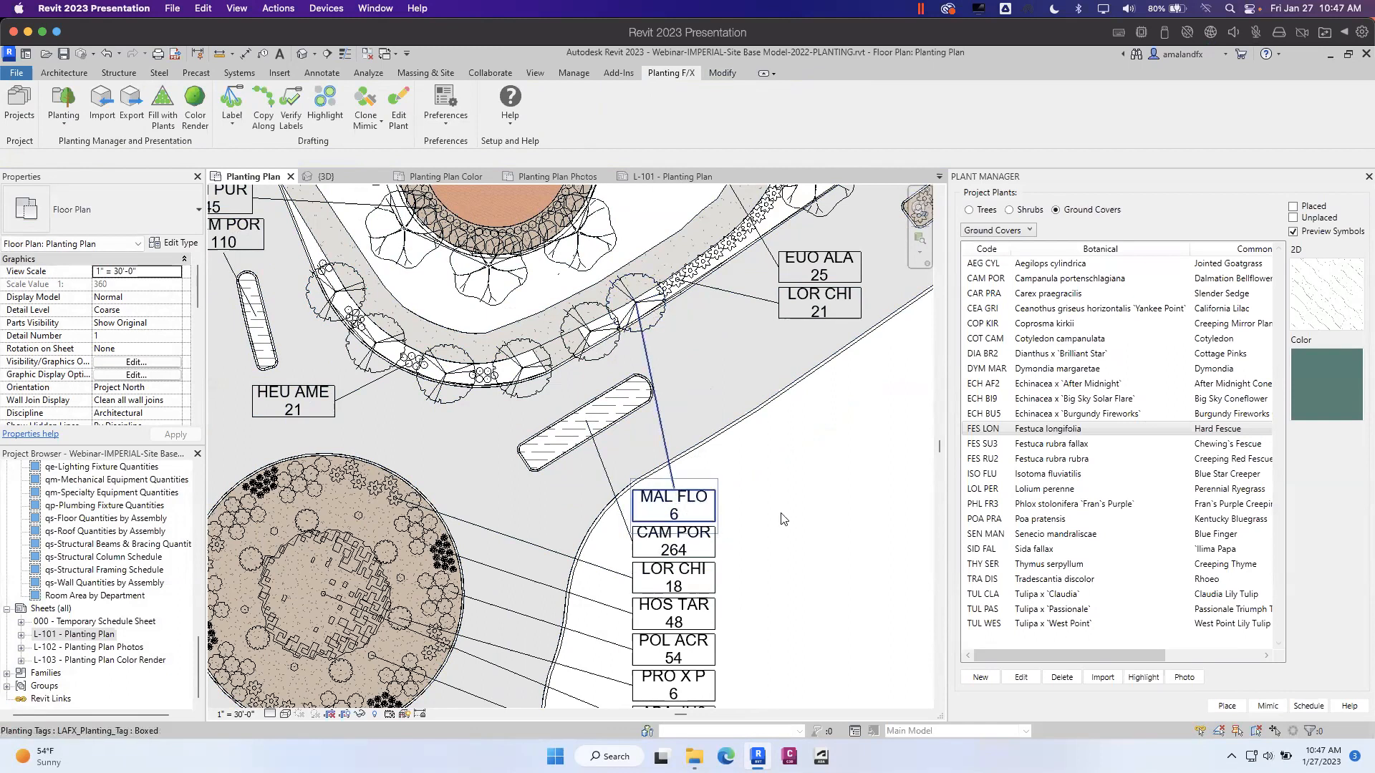
- Rerun Verify Labels on the full planting plan to check for remaining unlabeled plants
{"action": "scroll", "coordinate": [684, 546], "scroll_direction": "down", "scroll_amount": 8}
{"action": "middle_click_drag", "start_coordinate": [684, 585], "coordinate": [605, 489]}
{"action": "left_click", "coordinate": [291, 111]}
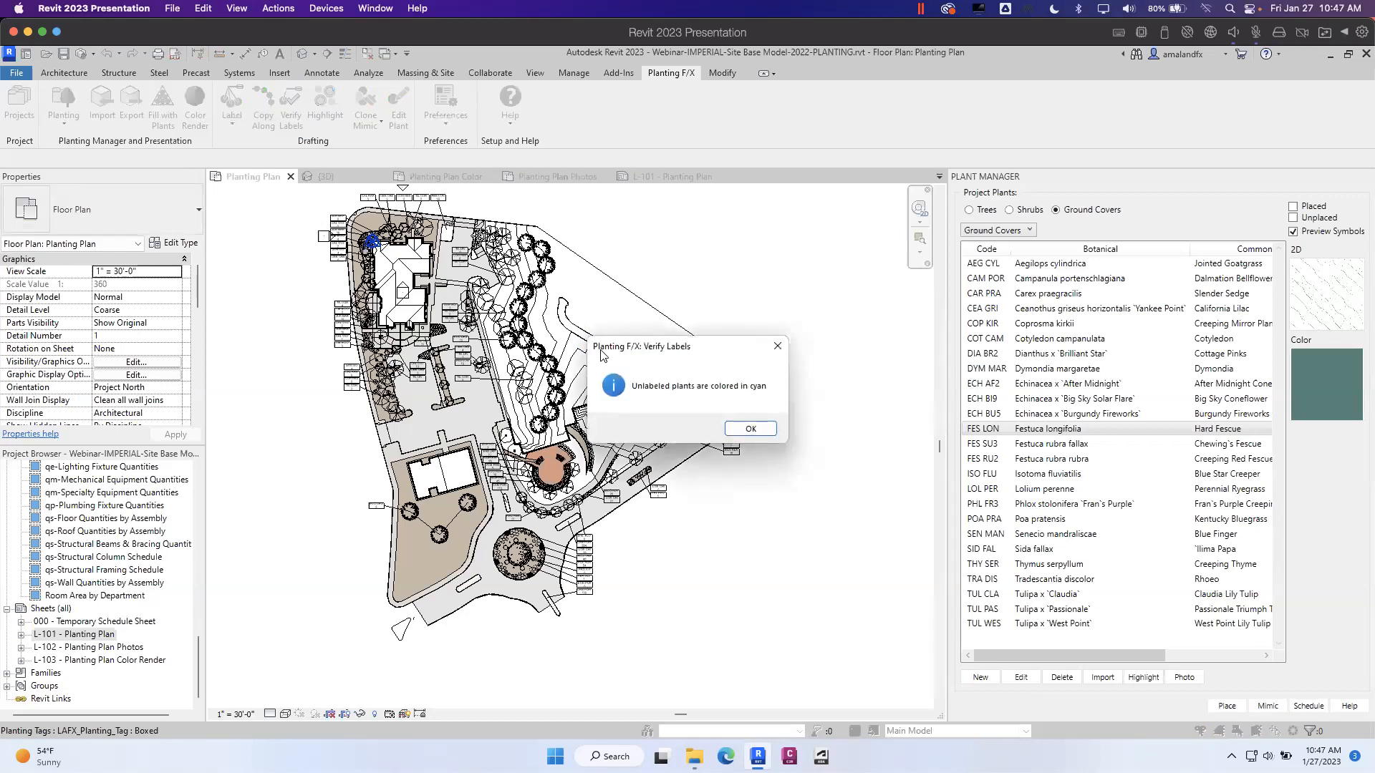
{"action": "left_click", "coordinate": [752, 429]}
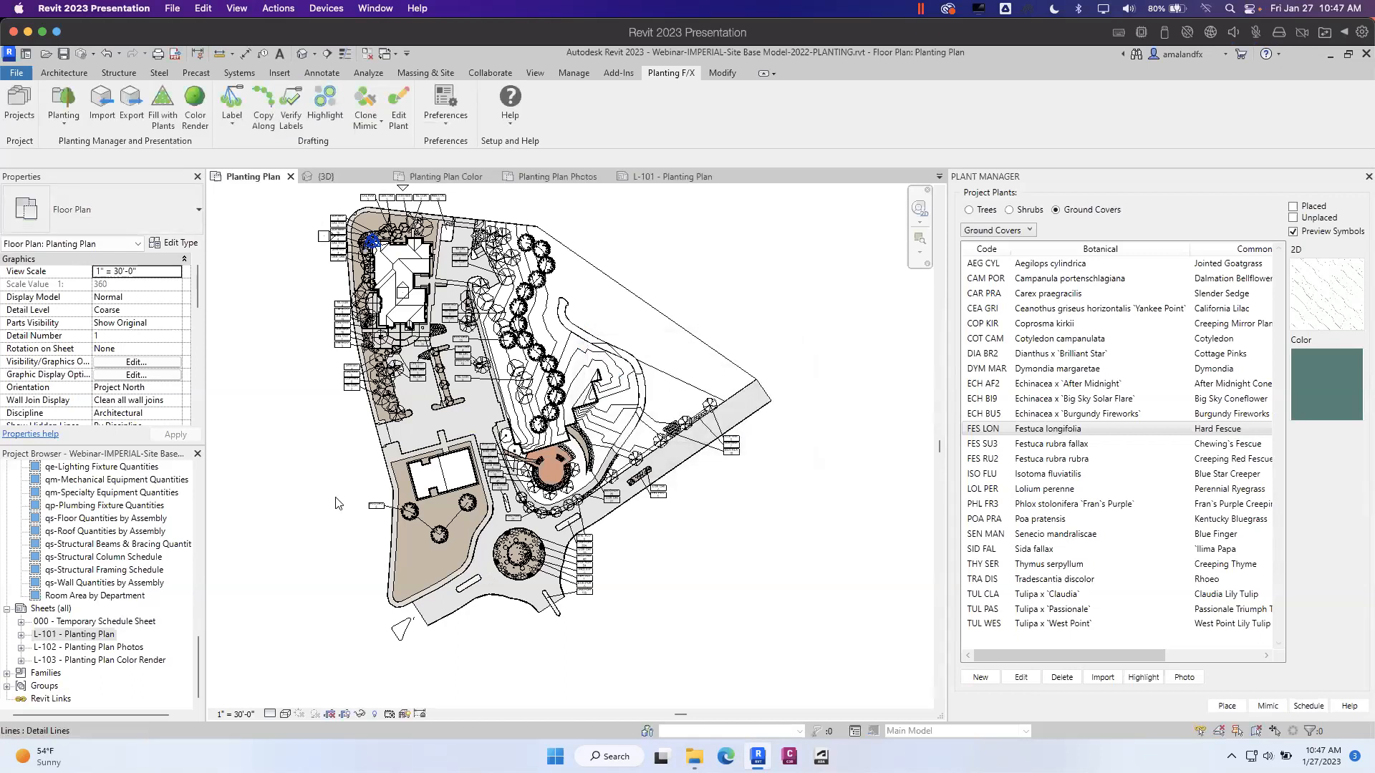
- Label the ground cover strip in the road southwest of the round island, placing the label below the road, and verify the plan's labels again
{"action": "scroll", "coordinate": [479, 613], "scroll_direction": "up", "scroll_amount": 3}
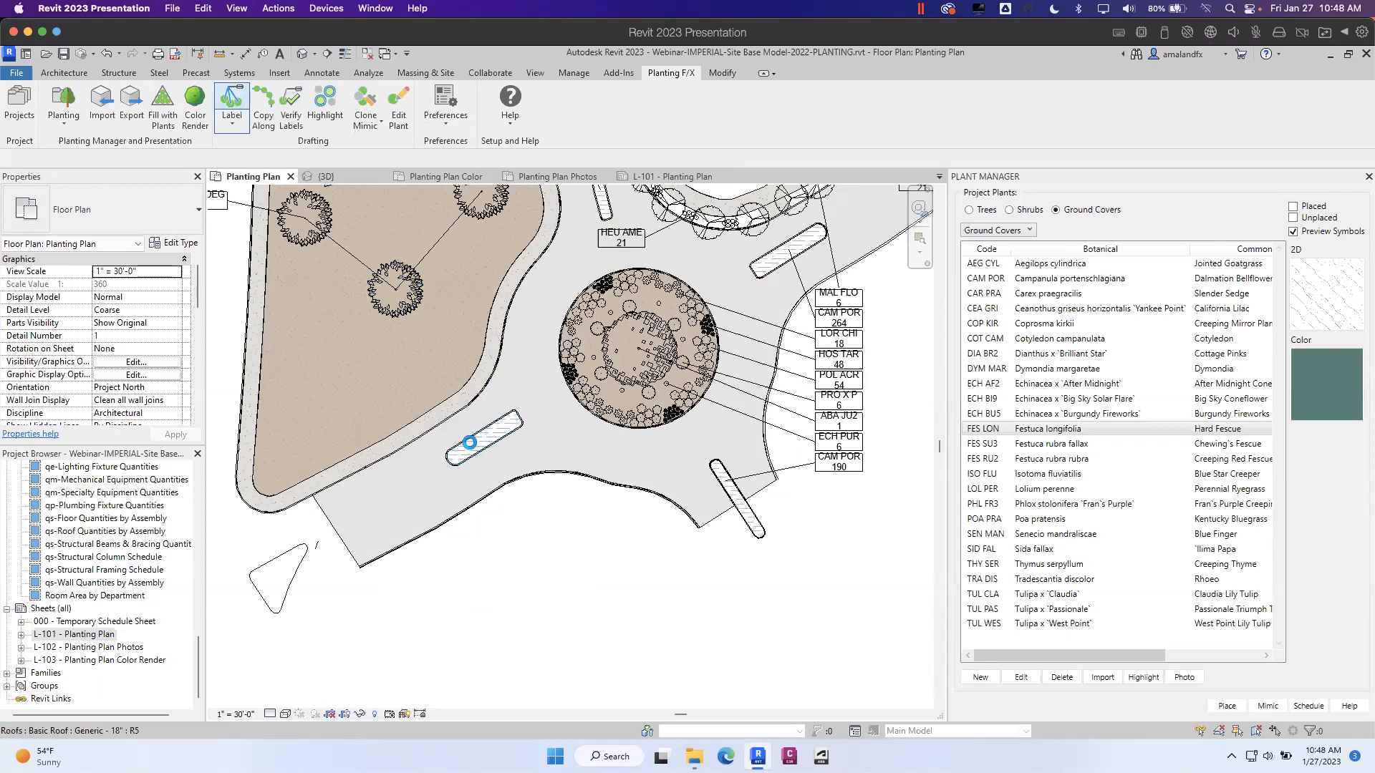
{"action": "scroll", "coordinate": [466, 439], "scroll_direction": "up", "scroll_amount": 3}
{"action": "left_click", "coordinate": [486, 427]}
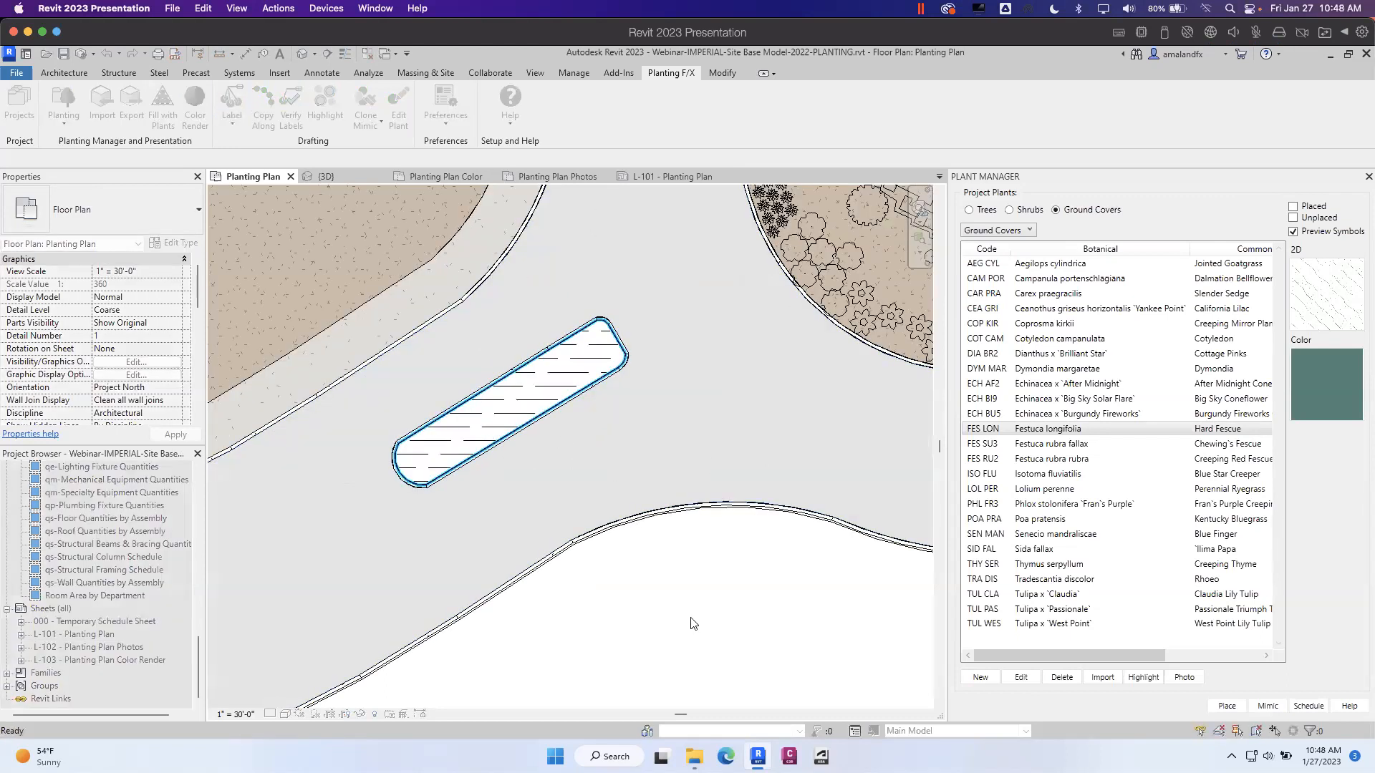
{"action": "left_click", "coordinate": [647, 596]}
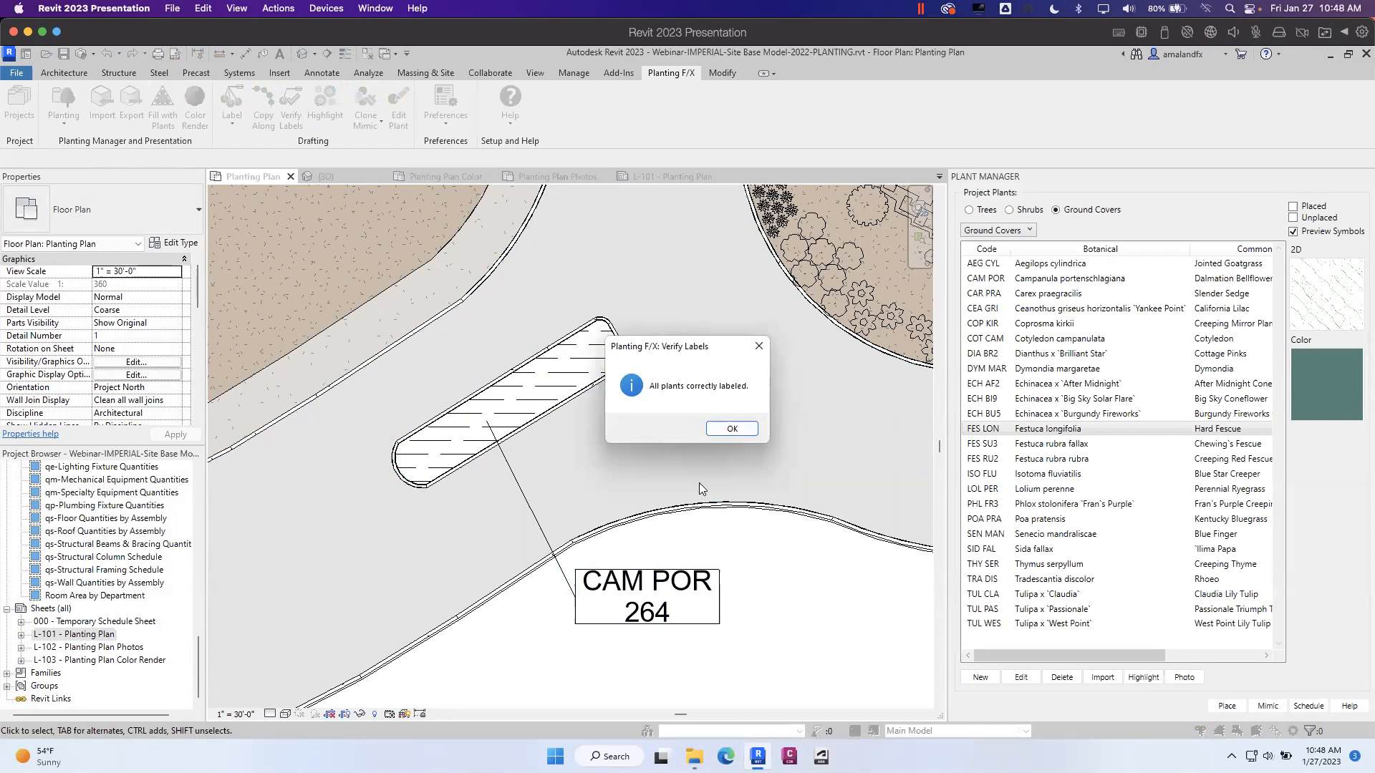
{"action": "left_click", "coordinate": [732, 428]}
- Highlight all plants of the POL ACR type by picking its label beside the round island
{"action": "scroll", "coordinate": [716, 573], "scroll_direction": "down", "scroll_amount": 5}
{"action": "middle_click_drag", "start_coordinate": [724, 509], "coordinate": [416, 458]}
{"action": "scroll", "coordinate": [414, 396], "scroll_direction": "up", "scroll_amount": 4}
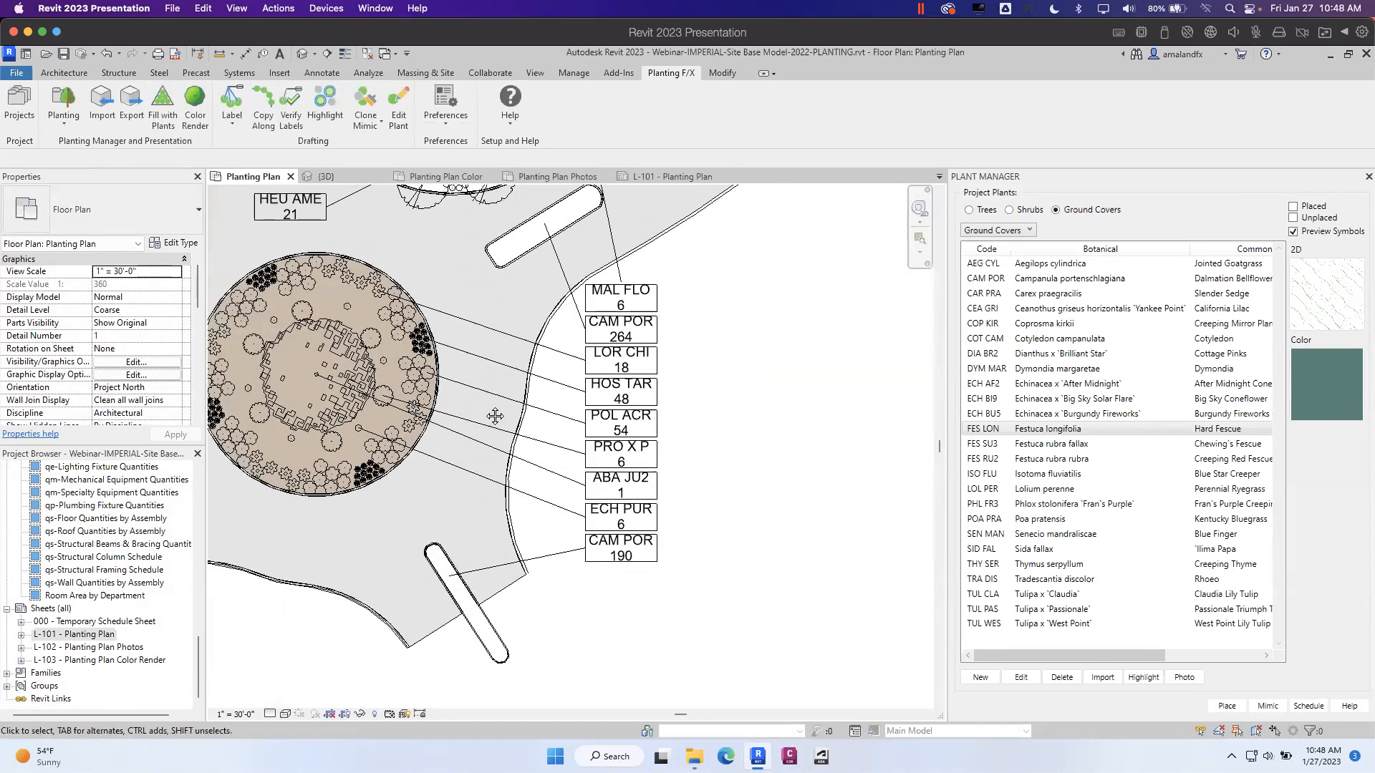
{"action": "middle_click_drag", "start_coordinate": [495, 415], "coordinate": [522, 406]}
{"action": "left_click", "coordinate": [326, 108]}
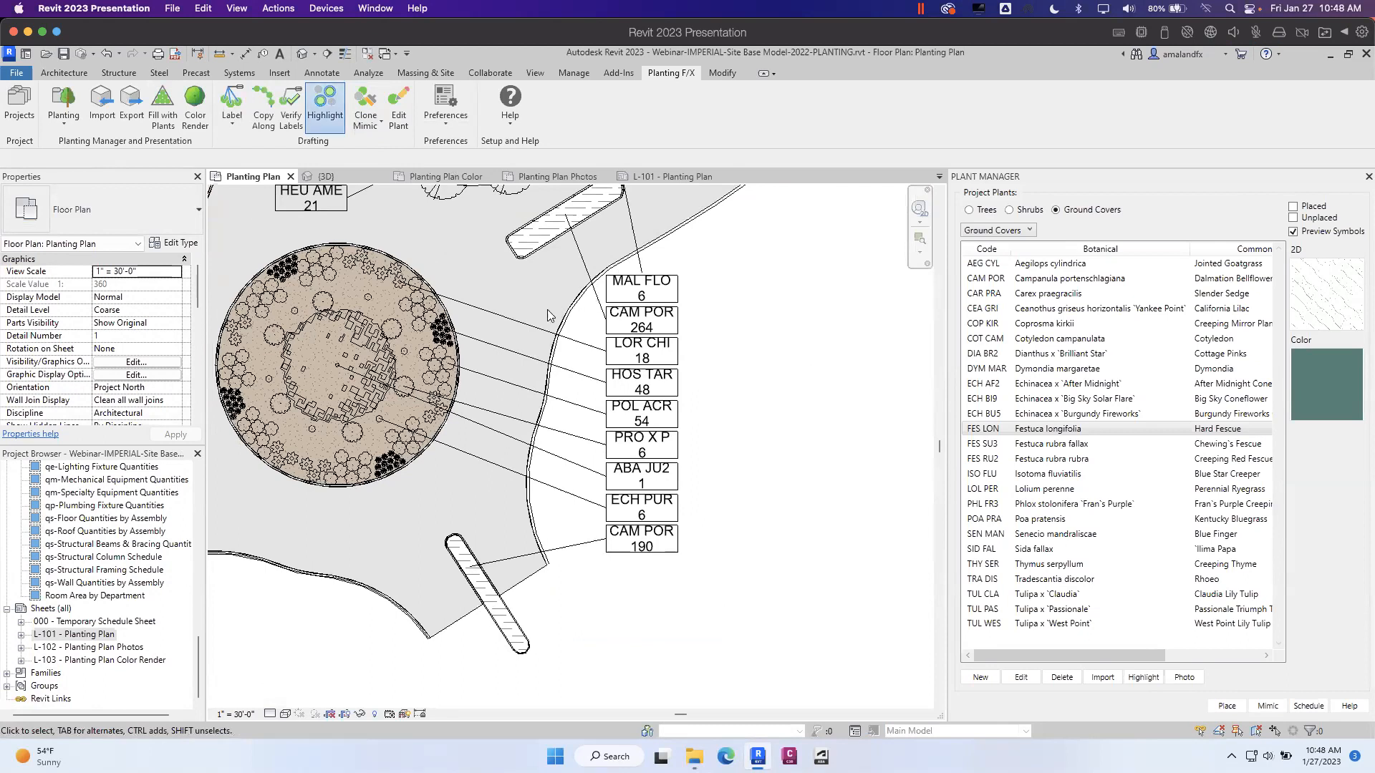
{"action": "left_click", "coordinate": [655, 413]}
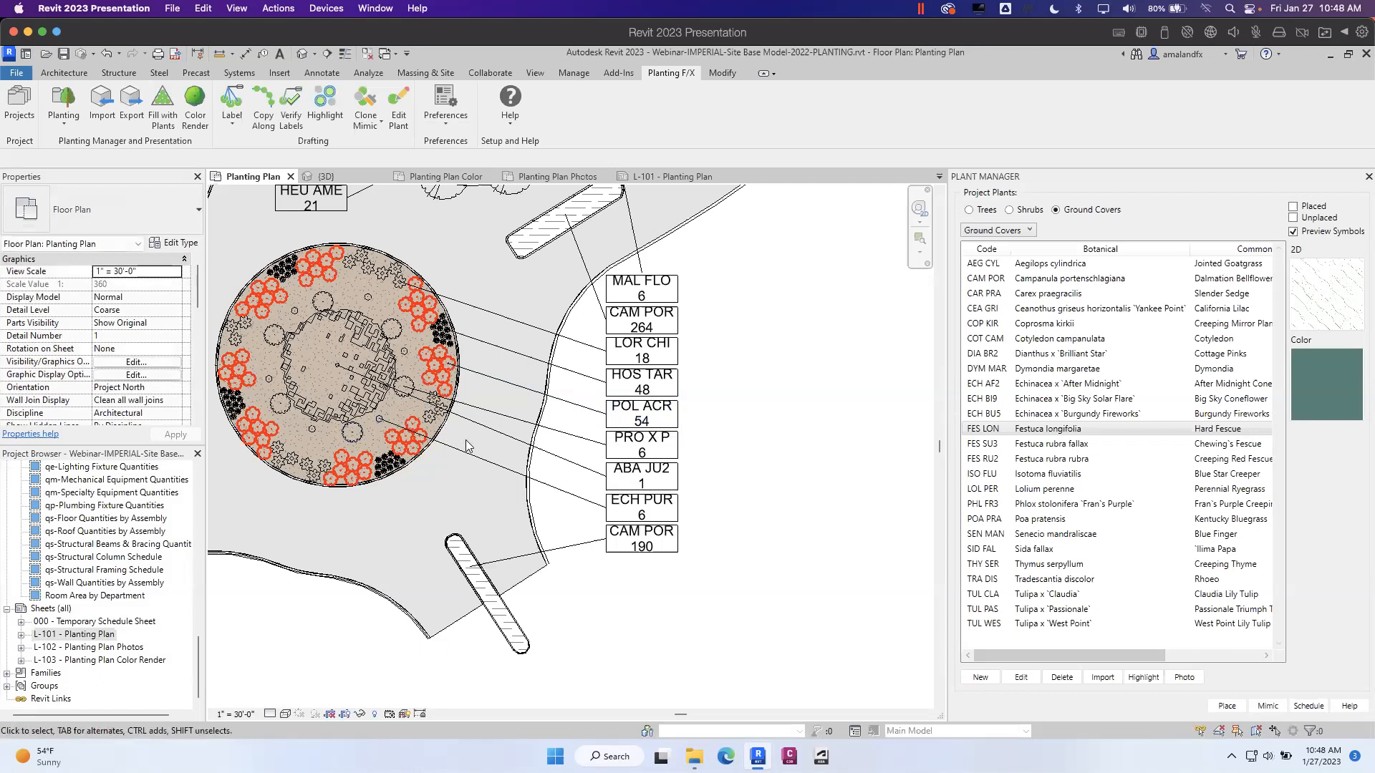
- Highlight every tree matching the evergreens in the bed below the lower building, and clear the highlight after viewing the whole plan
{"action": "scroll", "coordinate": [465, 446], "scroll_direction": "down", "scroll_amount": 3}
{"action": "middle_click_drag", "start_coordinate": [626, 357], "coordinate": [676, 432]}
{"action": "left_click", "coordinate": [327, 100]}
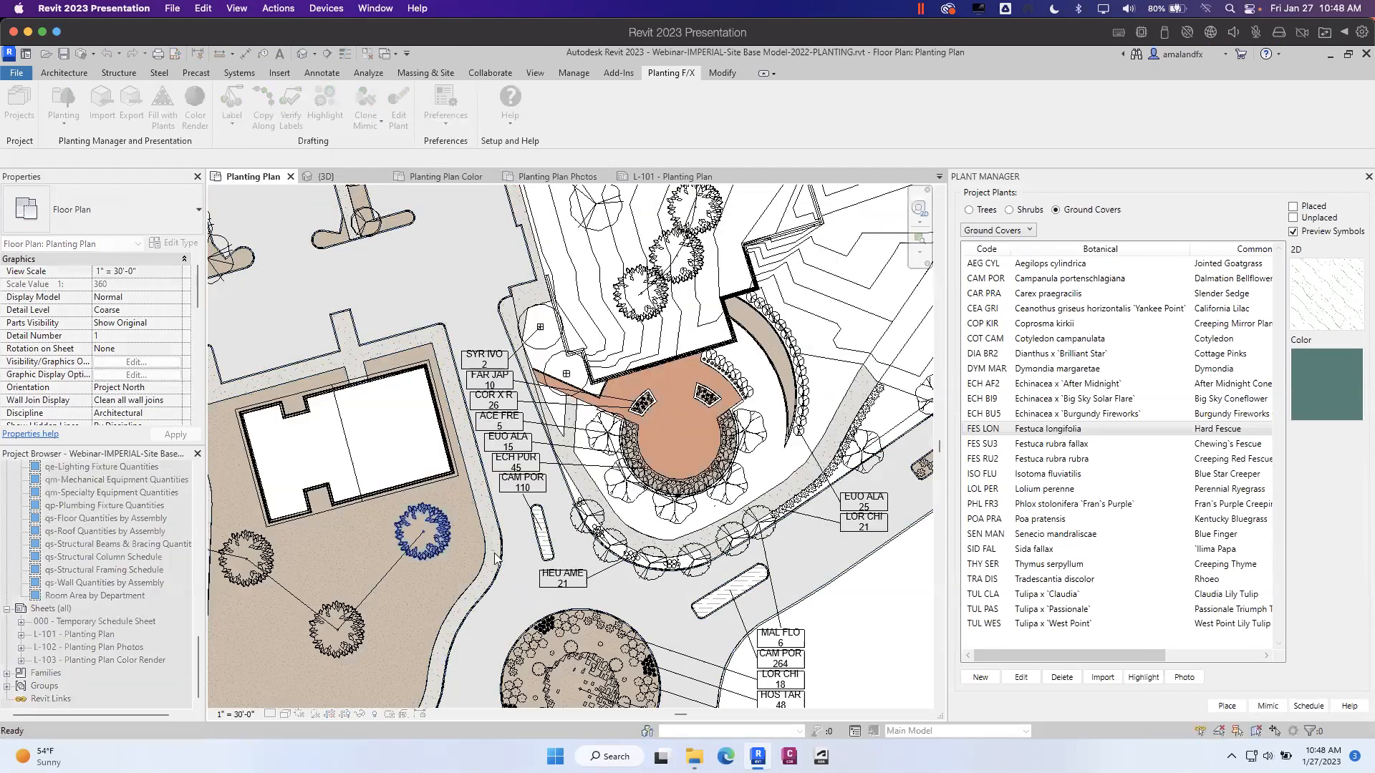
{"action": "scroll", "coordinate": [538, 541], "scroll_direction": "down", "scroll_amount": 4}
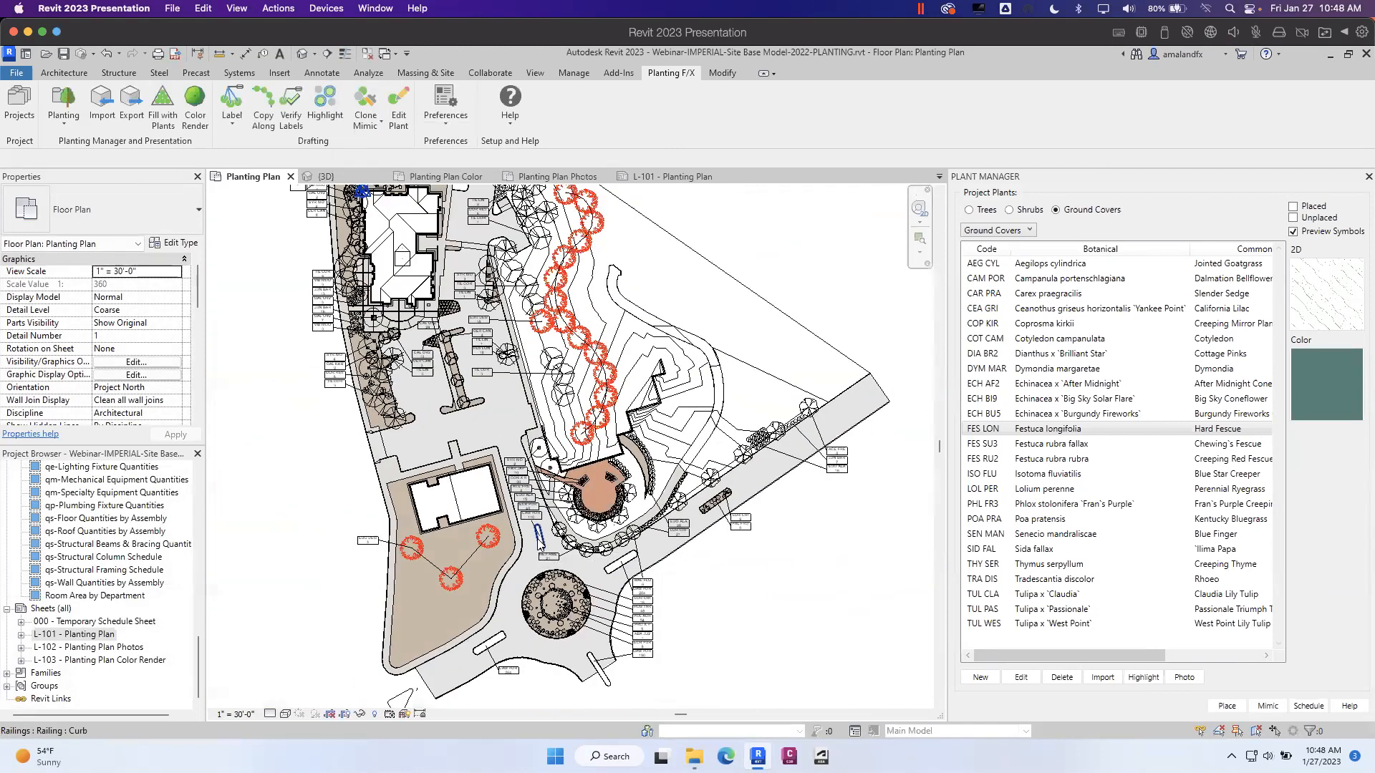
{"action": "scroll", "coordinate": [538, 541], "scroll_direction": "down", "scroll_amount": 1}
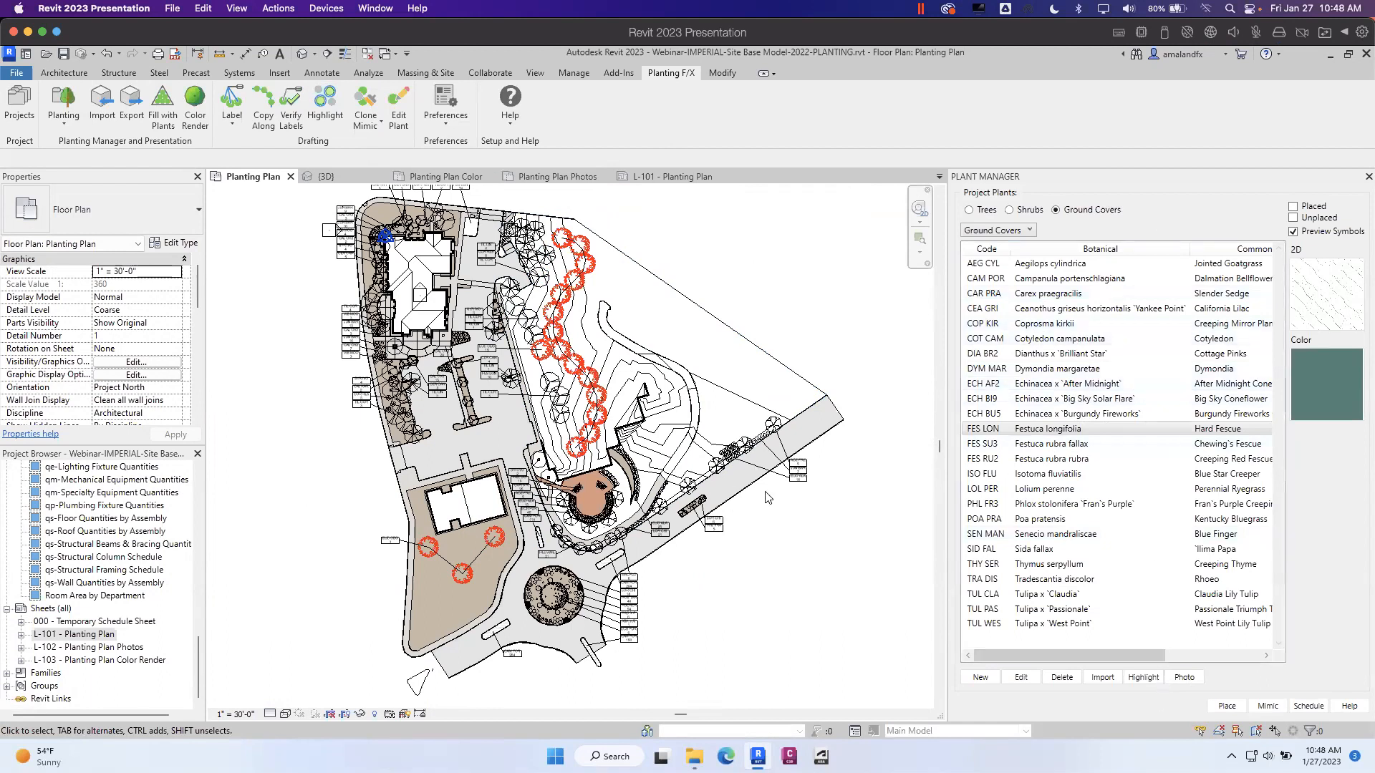
{"action": "left_click", "coordinate": [322, 99]}
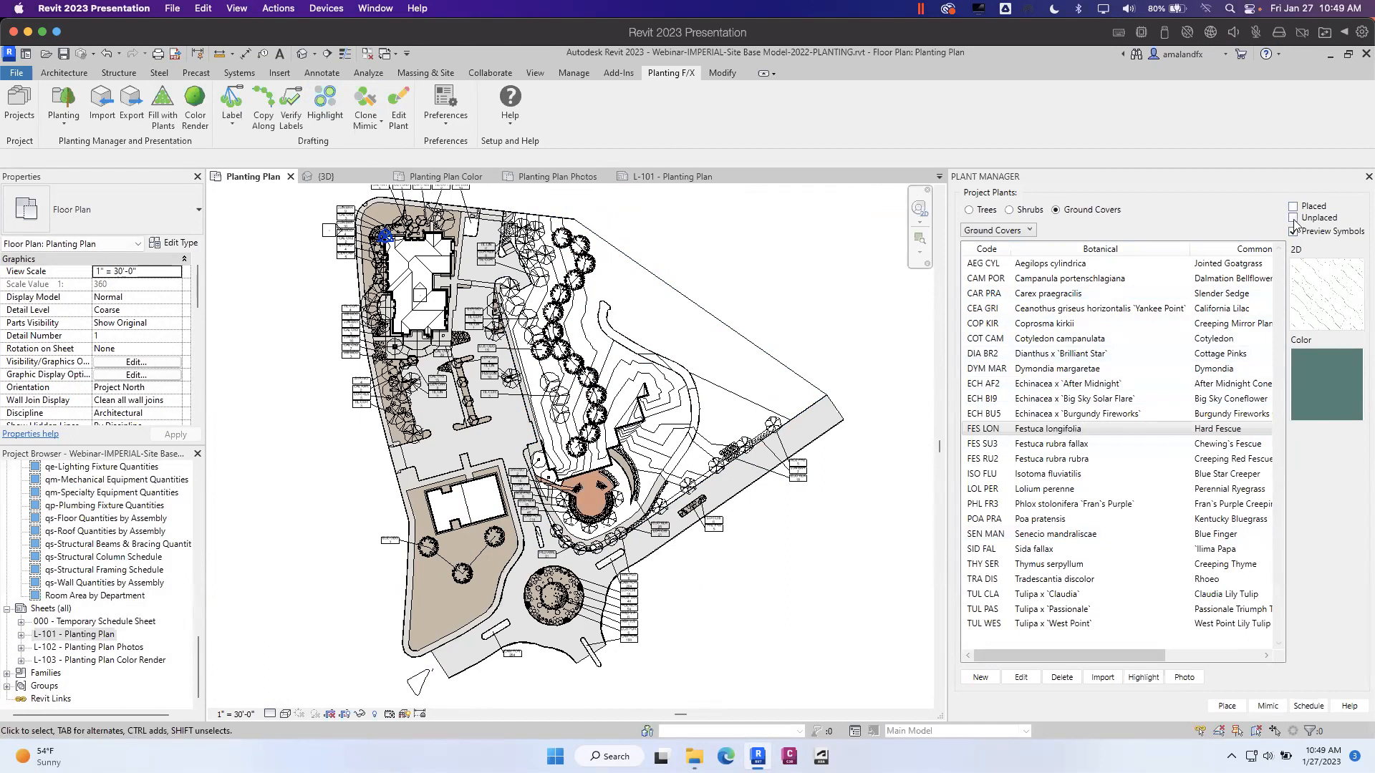
- Show the project's trees grouped by placed status in the Plant Manager and look through the placed and unplaced entries
{"action": "left_click", "coordinate": [969, 211]}
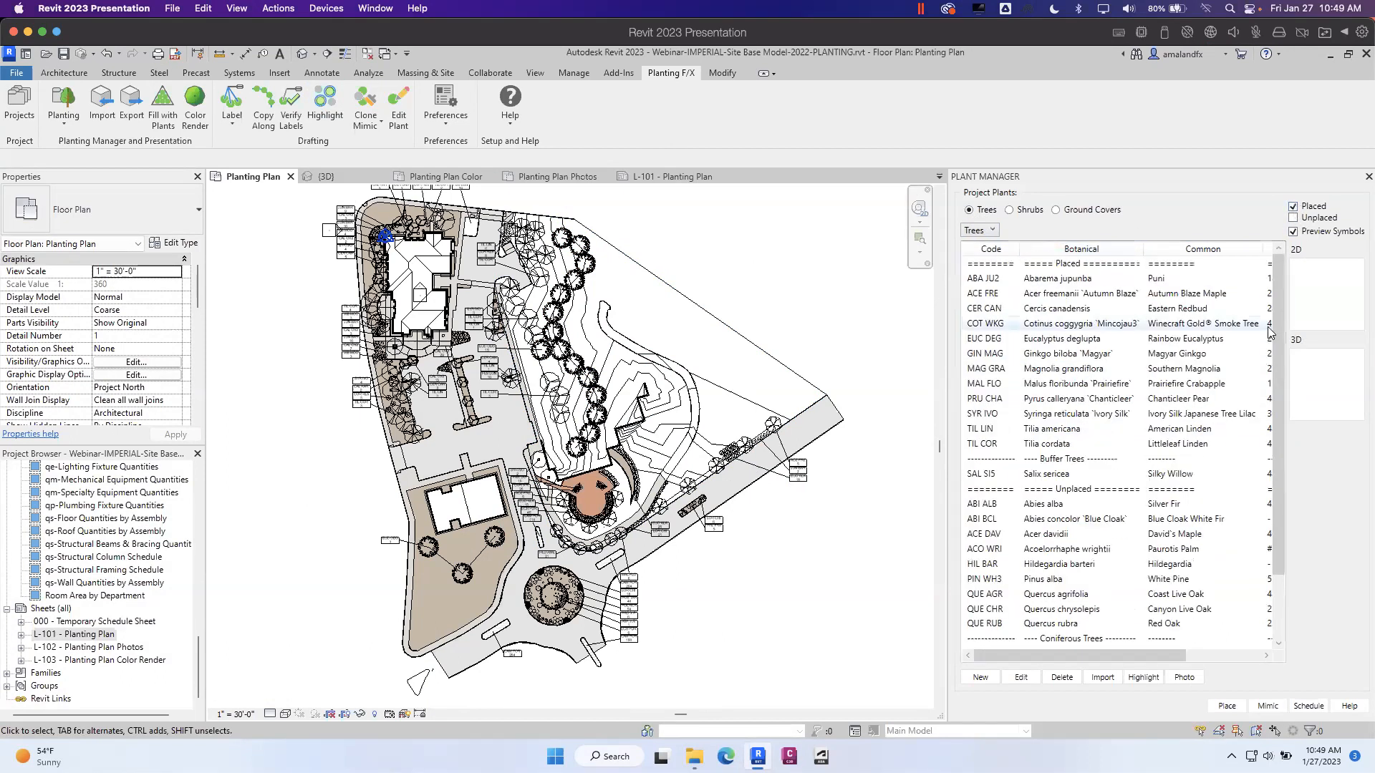
{"action": "left_click_drag", "start_coordinate": [1280, 426], "coordinate": [1280, 502]}
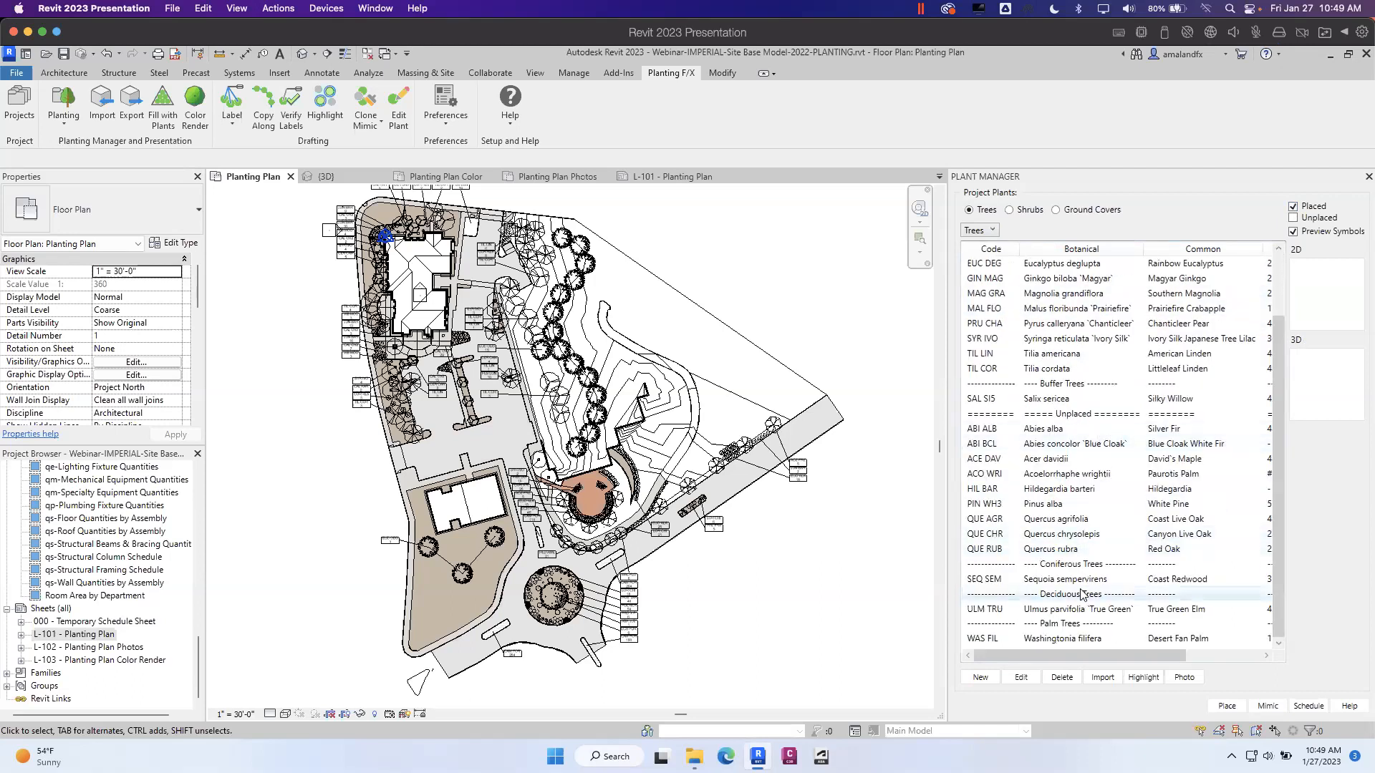
{"action": "scroll", "coordinate": [650, 416], "scroll_direction": "down", "scroll_amount": 2}
{"action": "middle_click_drag", "start_coordinate": [762, 381], "coordinate": [721, 367]}
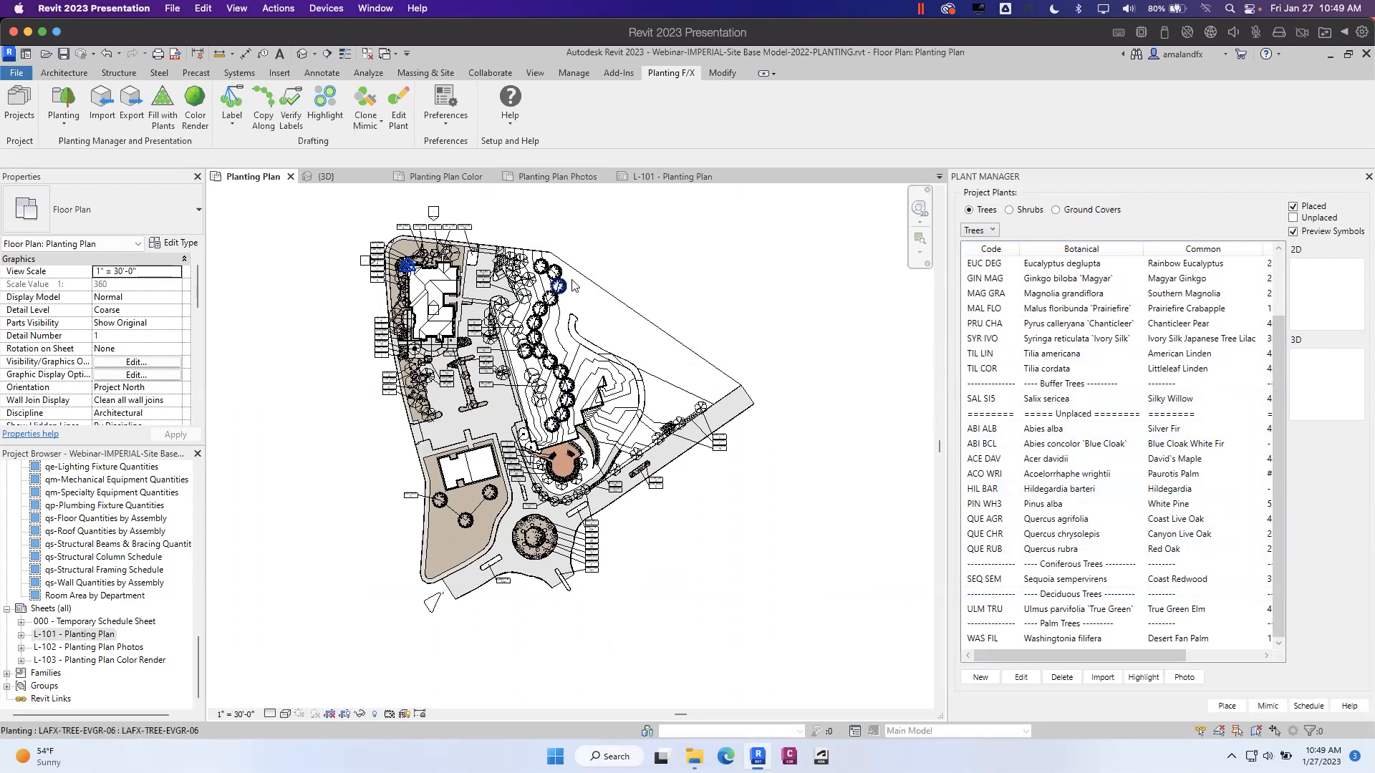
- Generate the plant and groundcover schedules with Planting F/X and display the Plant Schedule
{"action": "left_click", "coordinate": [64, 120]}
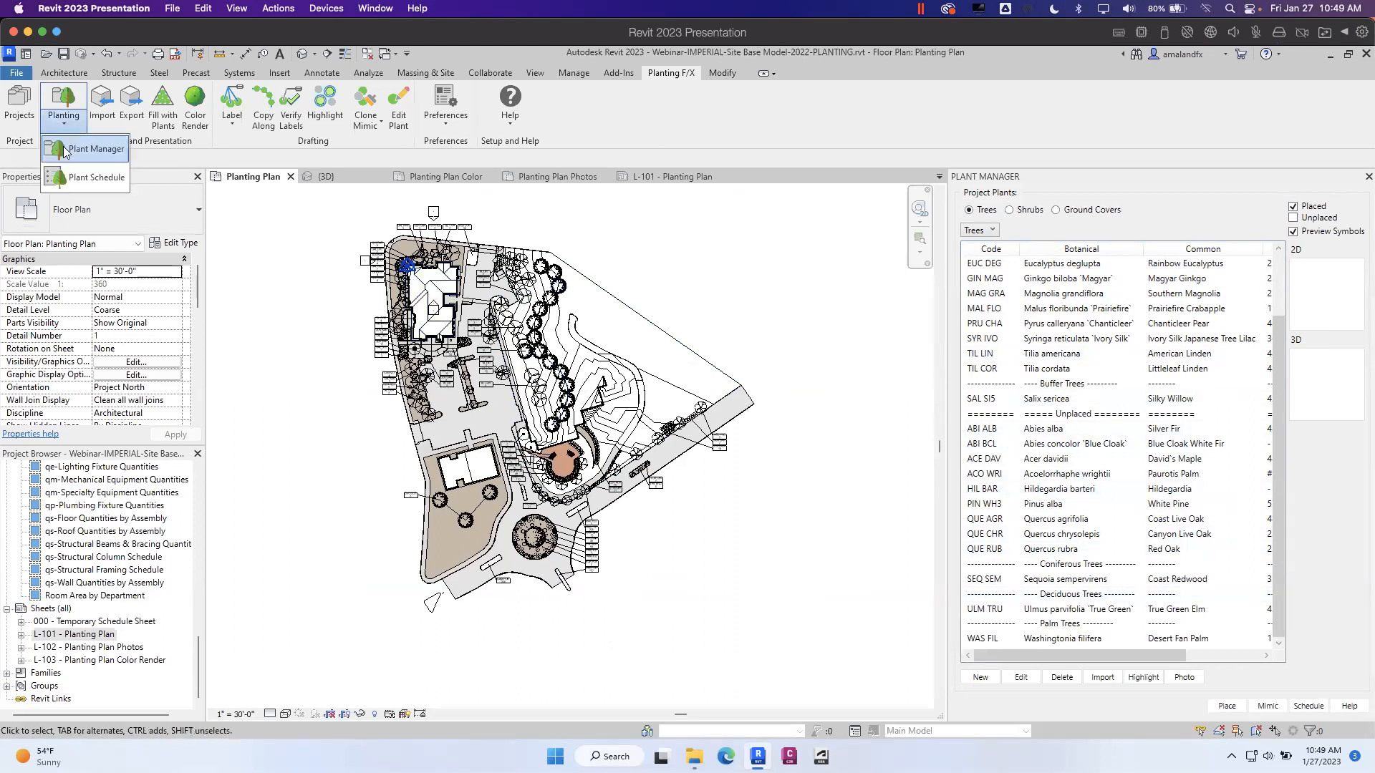
{"action": "left_click", "coordinate": [98, 186]}
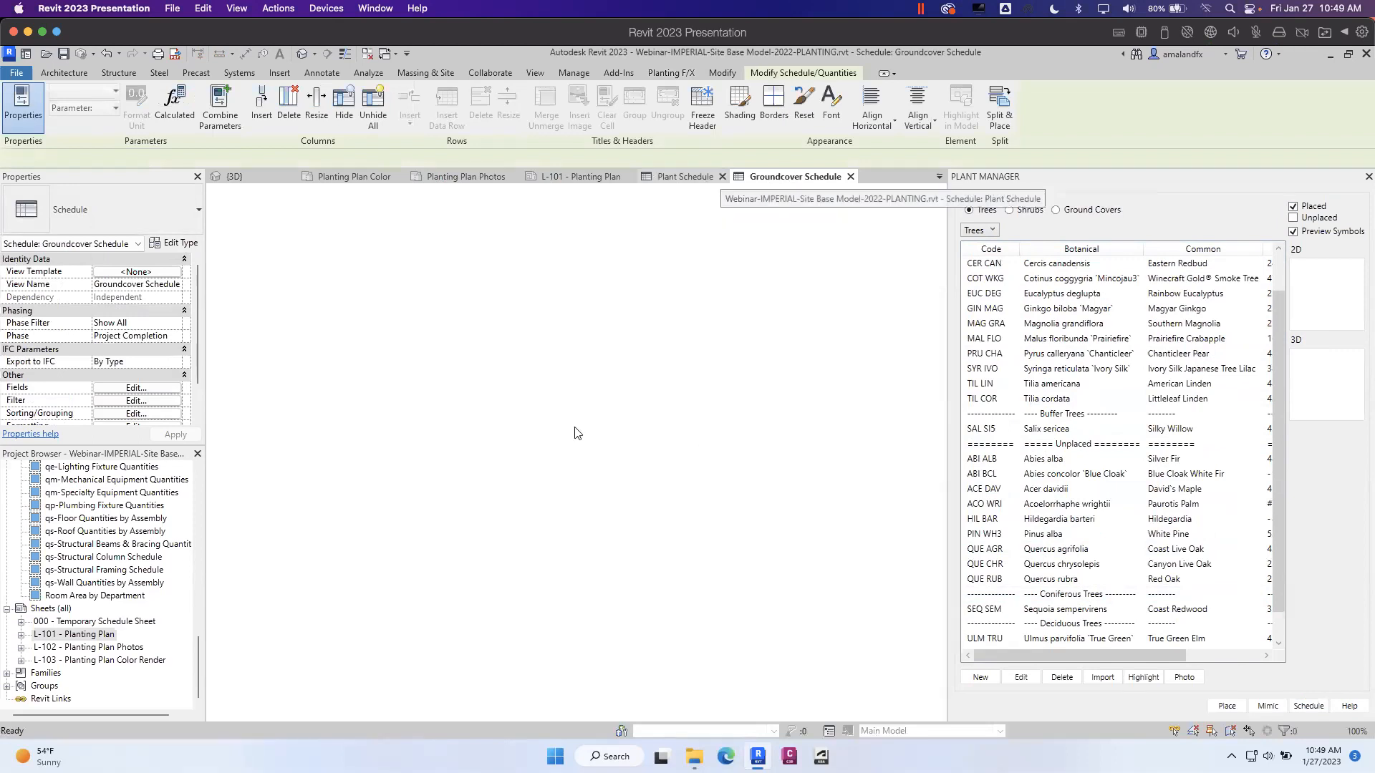
{"action": "left_click", "coordinate": [693, 177]}
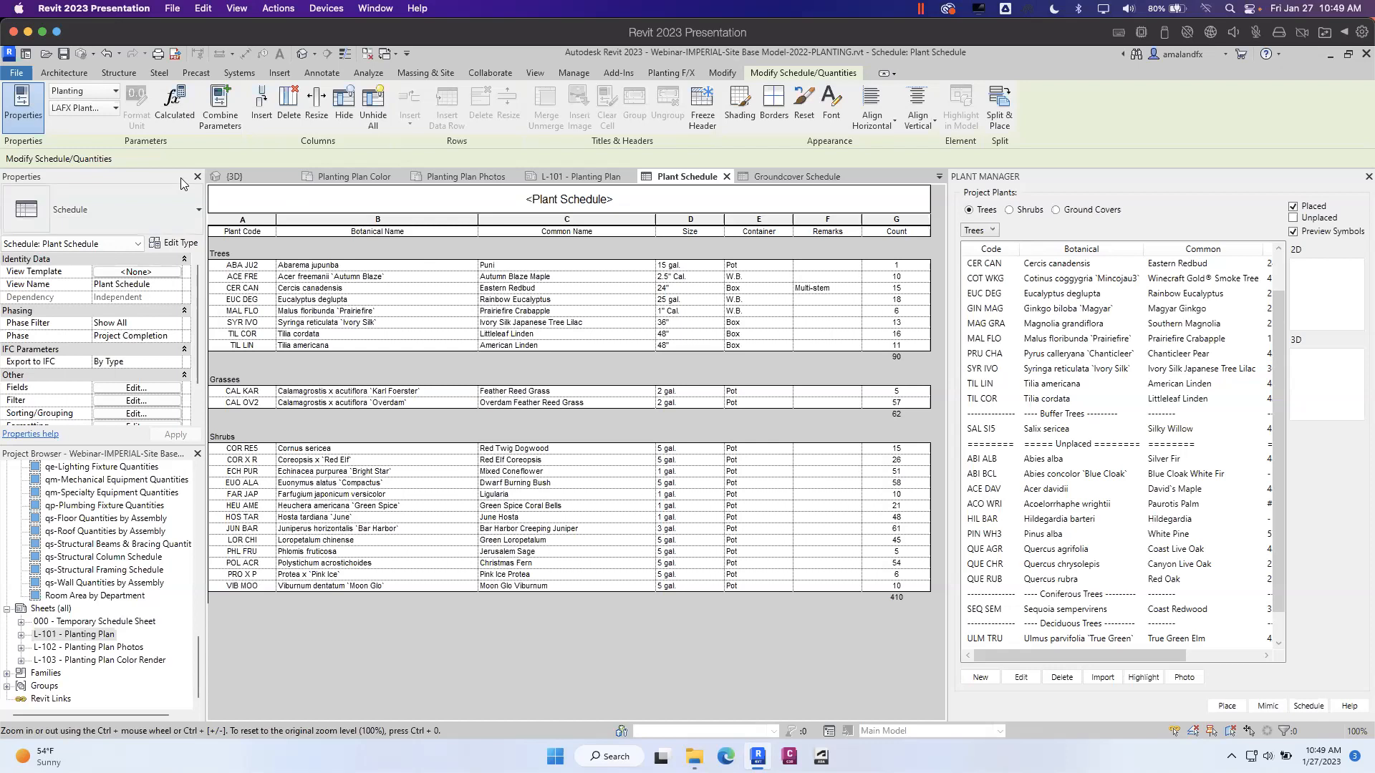
- Examine the Plant Schedule's fields, filter, sorting/grouping, formatting and appearance settings, leaving them without making changes
{"action": "left_click_drag", "start_coordinate": [198, 302], "coordinate": [203, 370]}
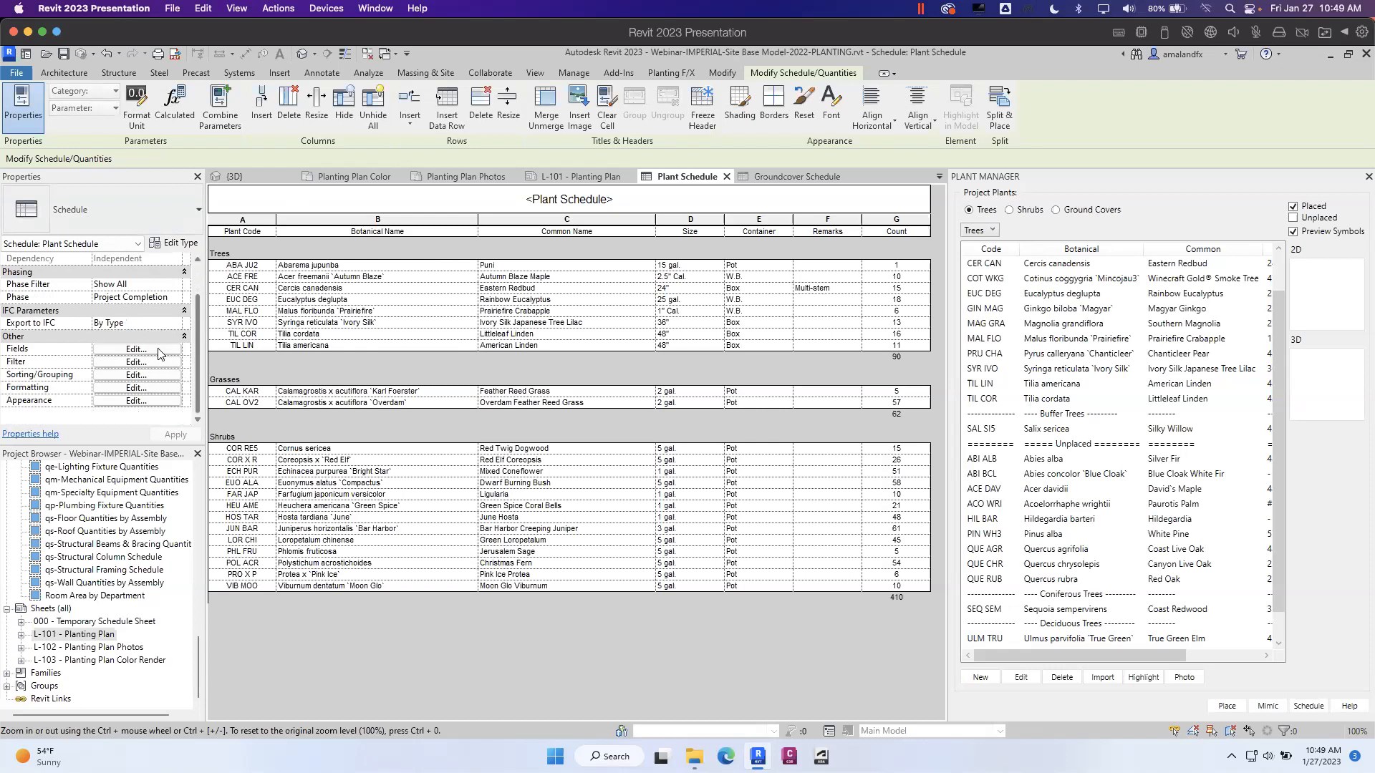
{"action": "left_click", "coordinate": [136, 349]}
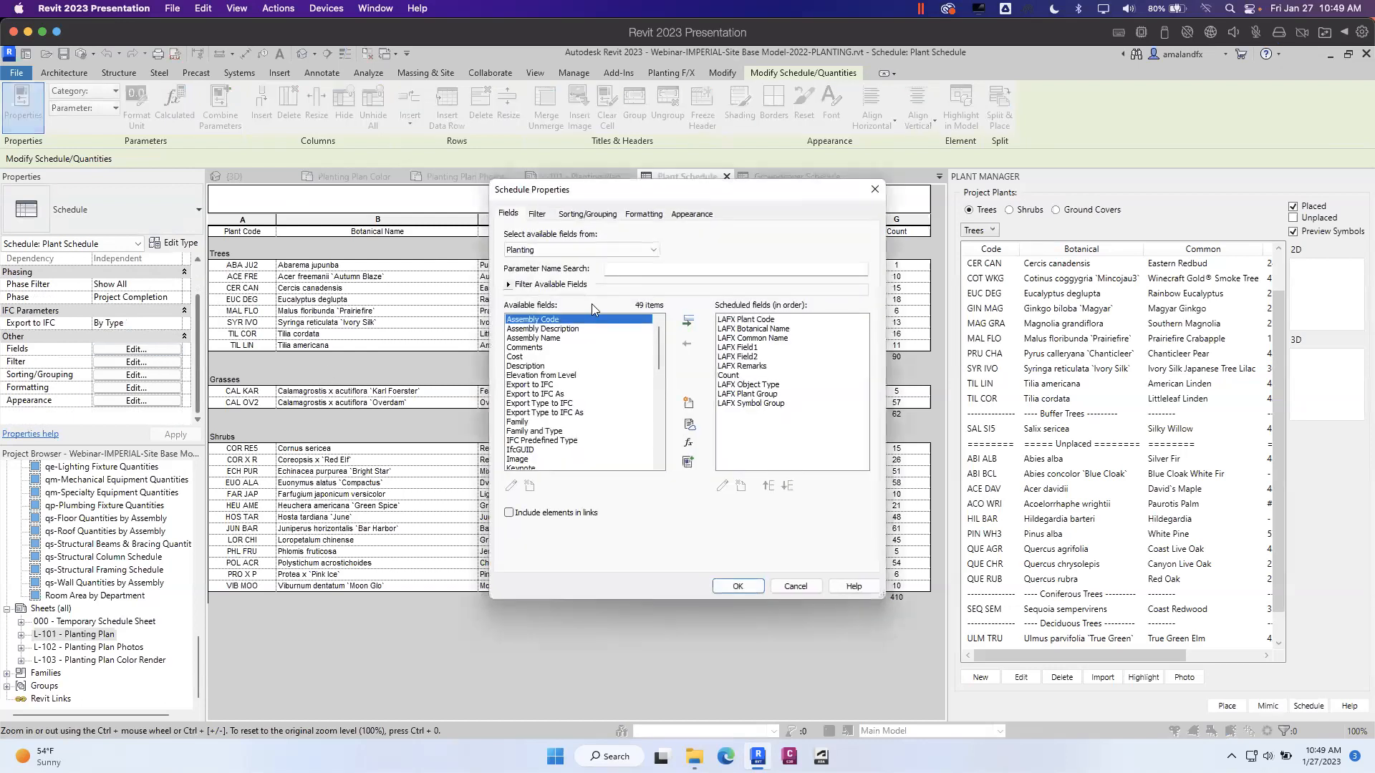
{"action": "left_click", "coordinate": [539, 215]}
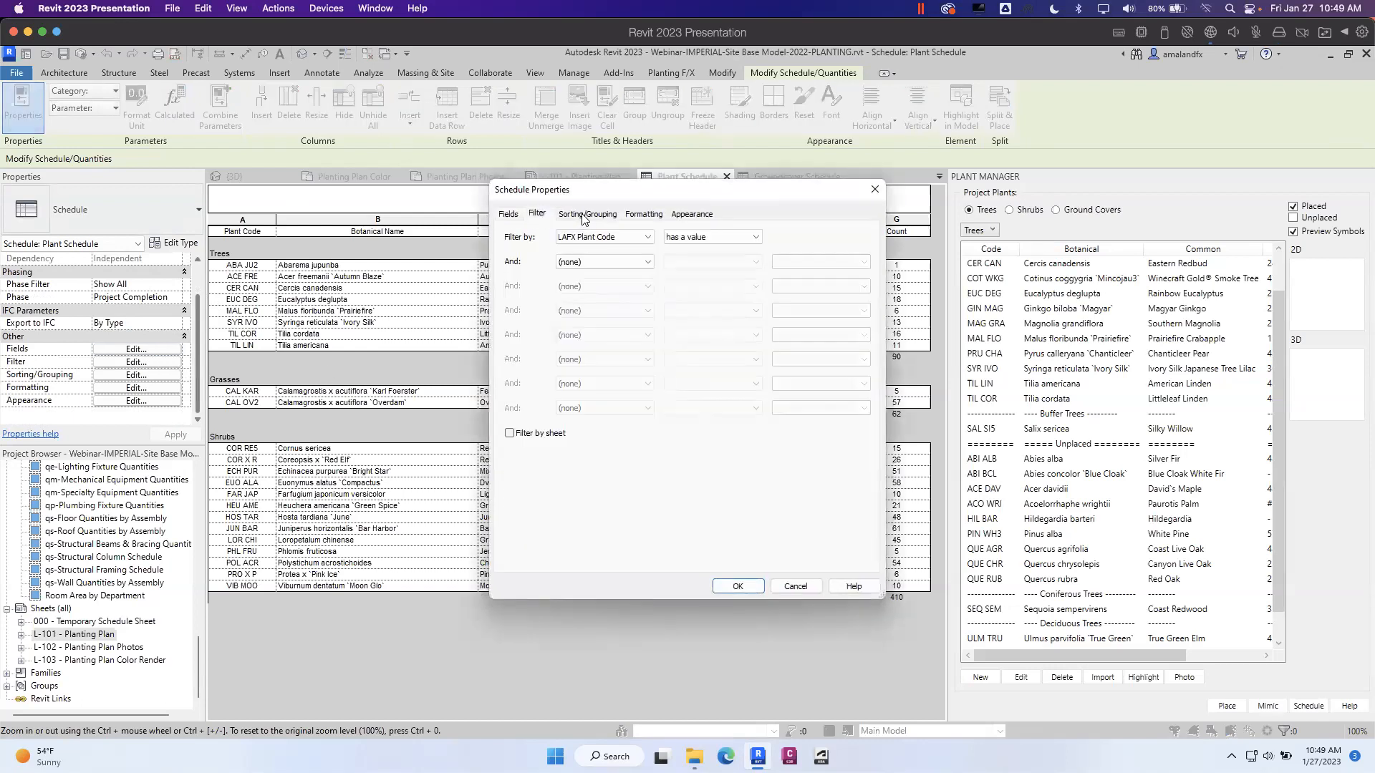
{"action": "left_click", "coordinate": [585, 214]}
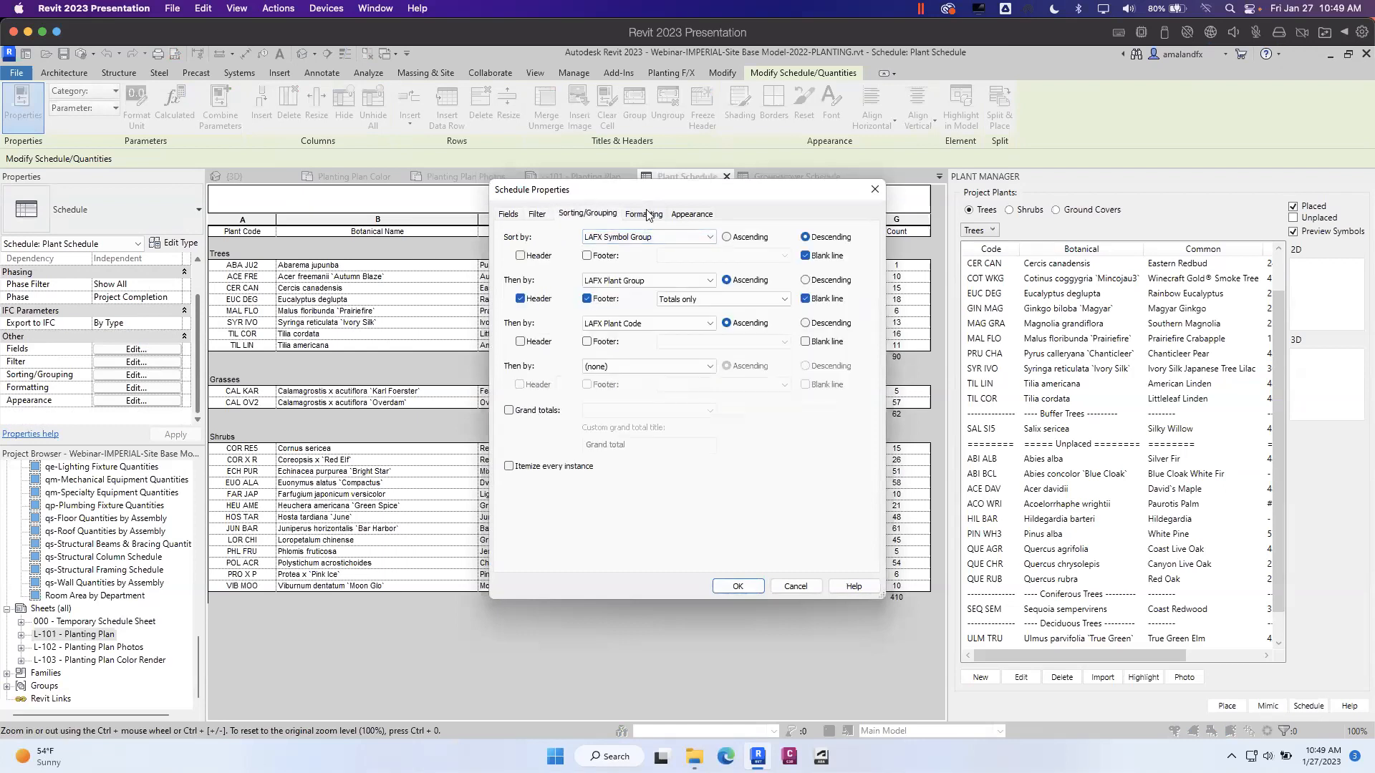
{"action": "left_click", "coordinate": [648, 215]}
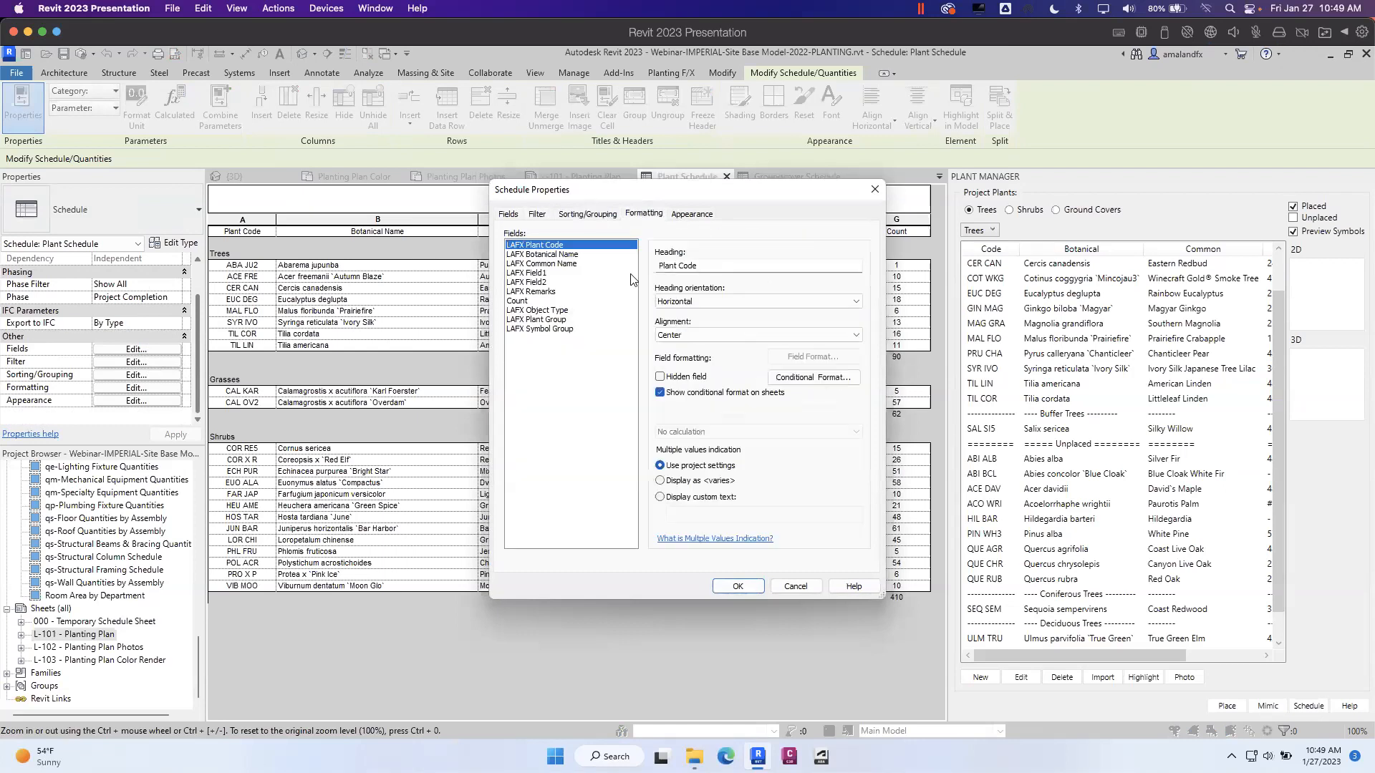
{"action": "left_click", "coordinate": [692, 215]}
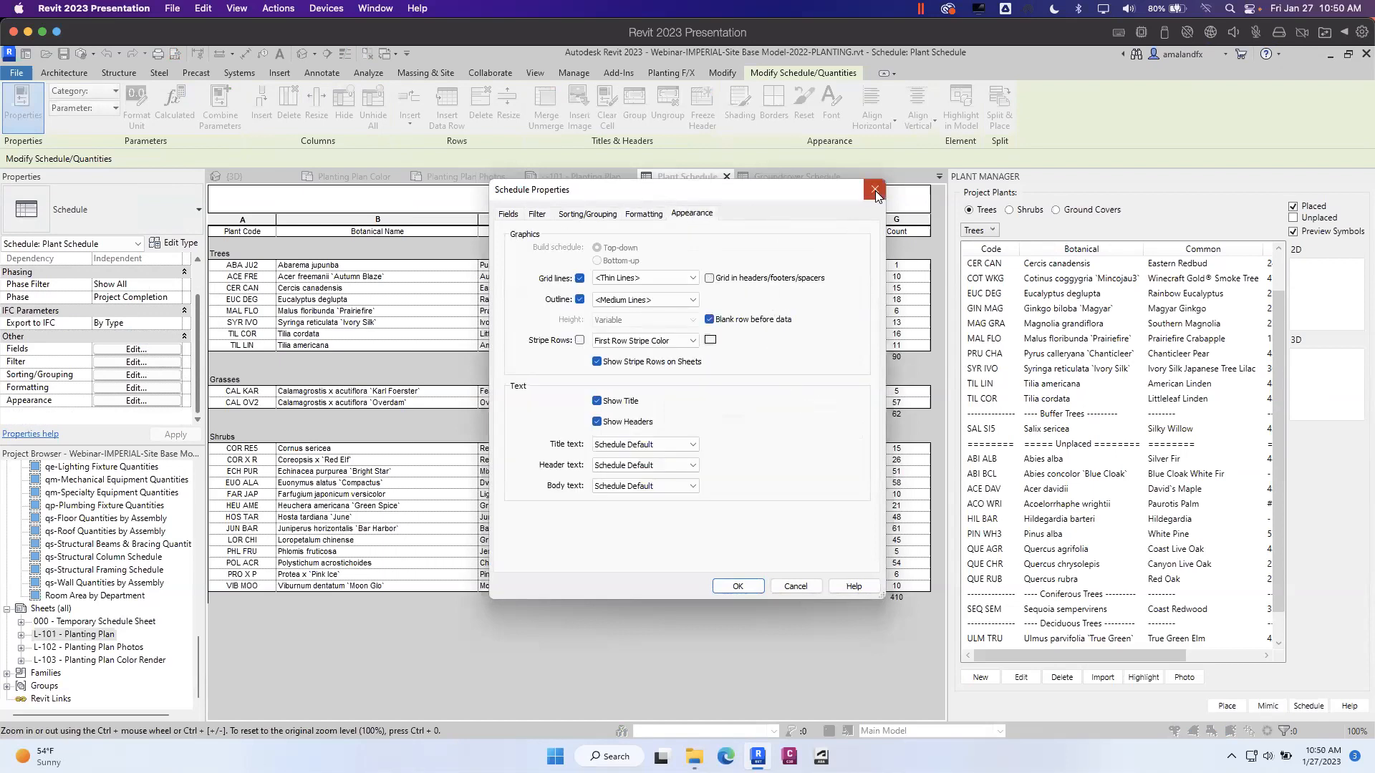
{"action": "left_click", "coordinate": [796, 586]}
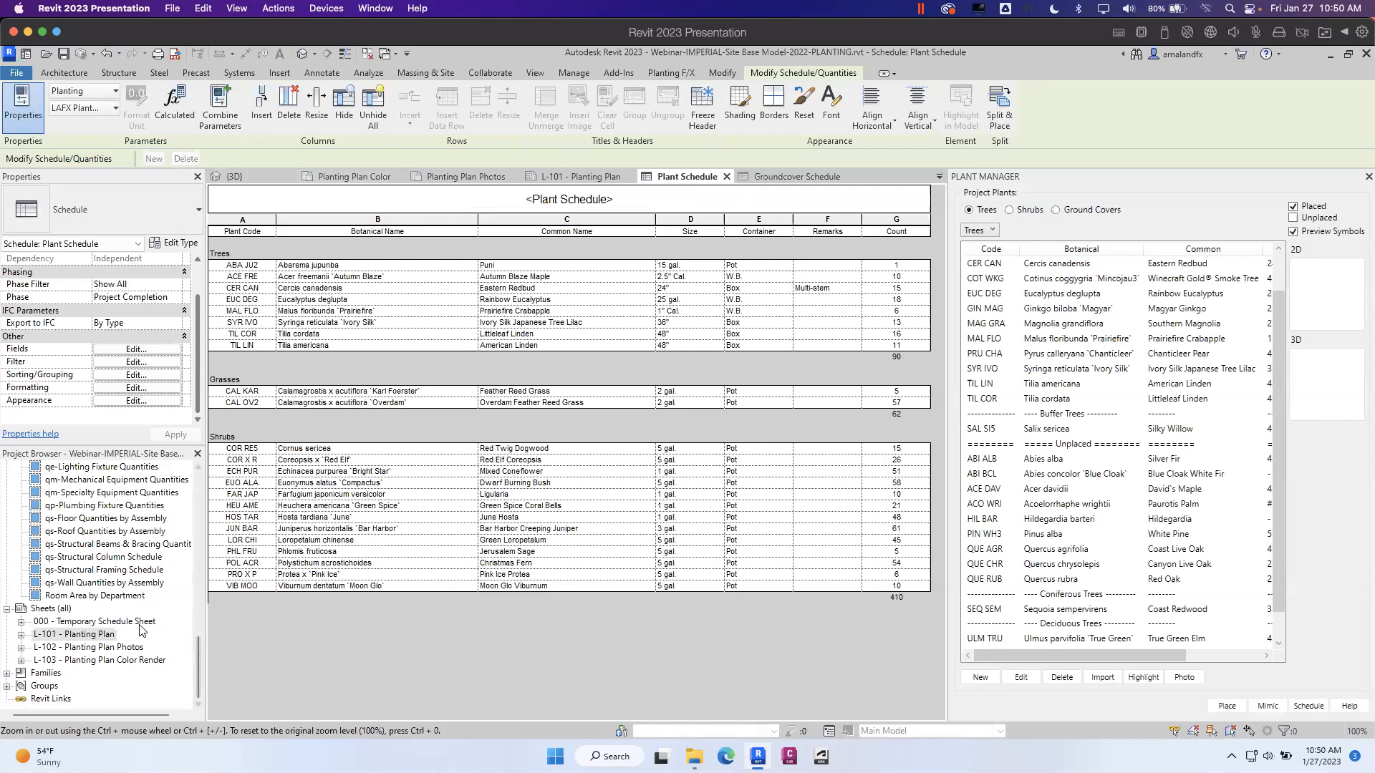
- Place the Plant Schedule on sheet L-101 in the blank area between the planting plan and the title block
{"action": "left_click", "coordinate": [582, 179]}
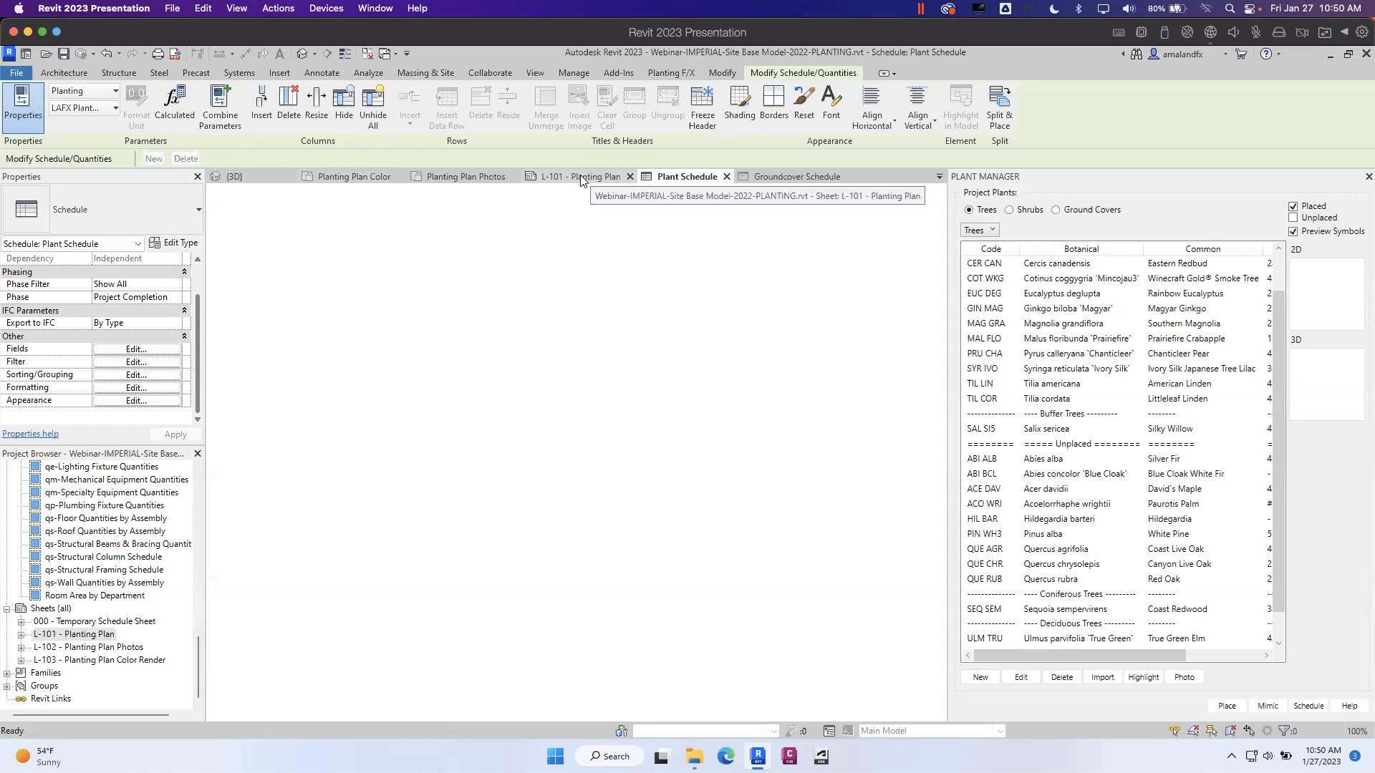
{"action": "scroll", "coordinate": [611, 459], "scroll_direction": "up", "scroll_amount": 3}
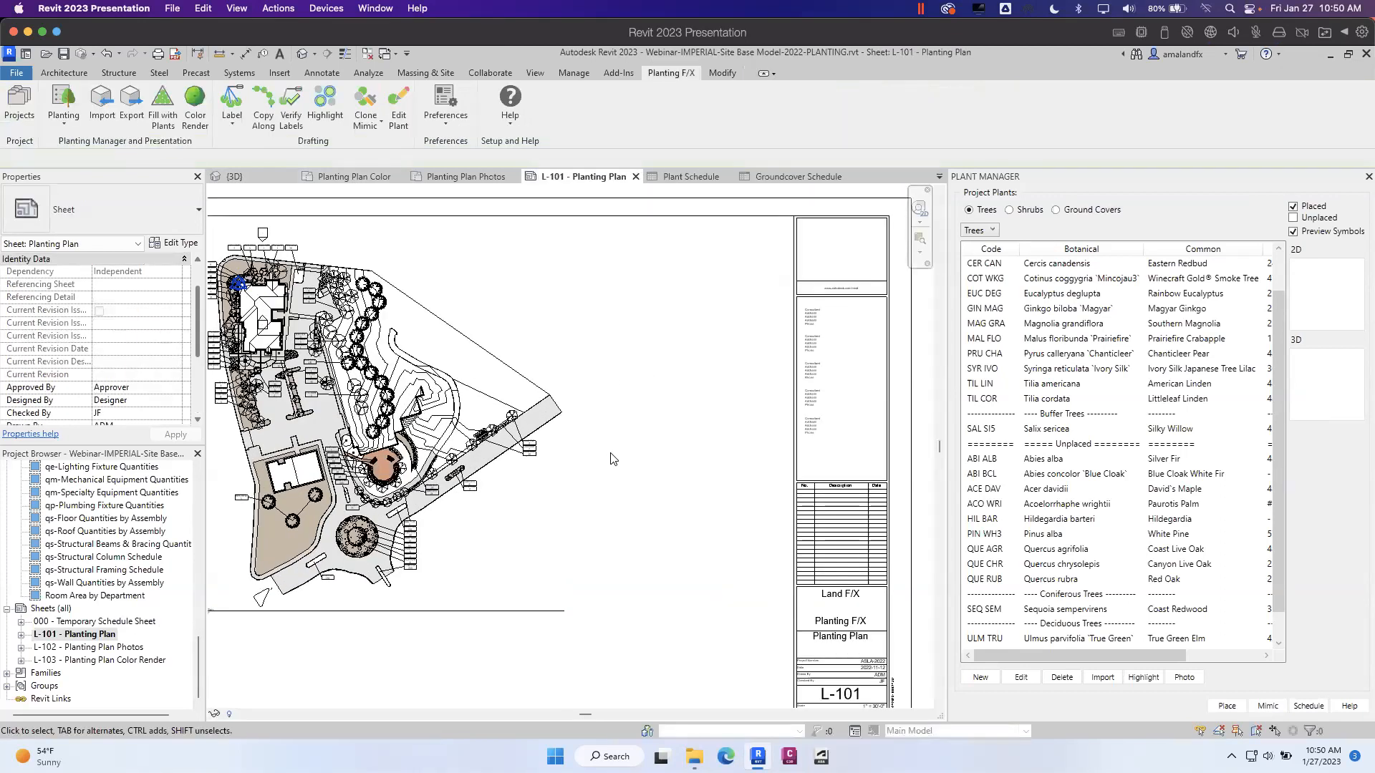
{"action": "scroll", "coordinate": [118, 628], "scroll_direction": "up", "scroll_amount": 6}
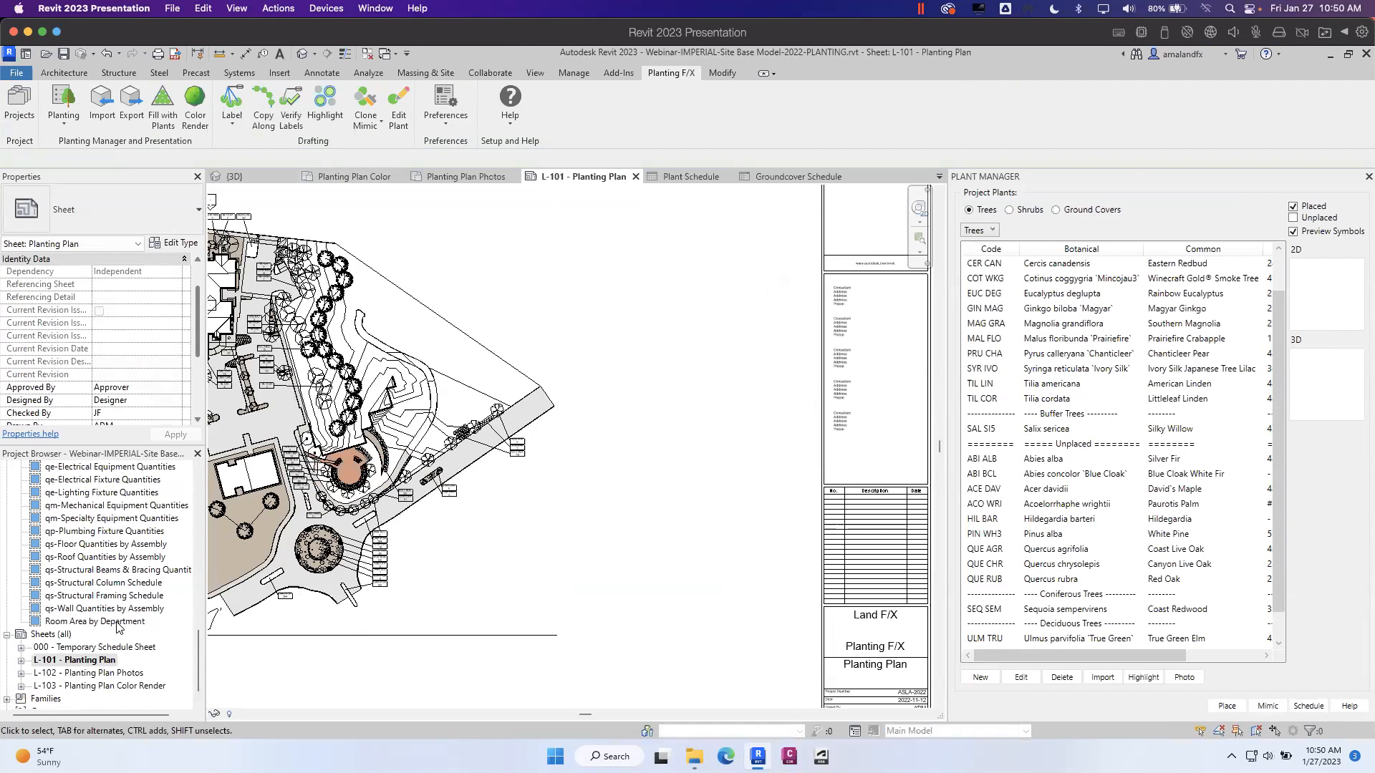
{"action": "scroll", "coordinate": [118, 630], "scroll_direction": "up", "scroll_amount": 3}
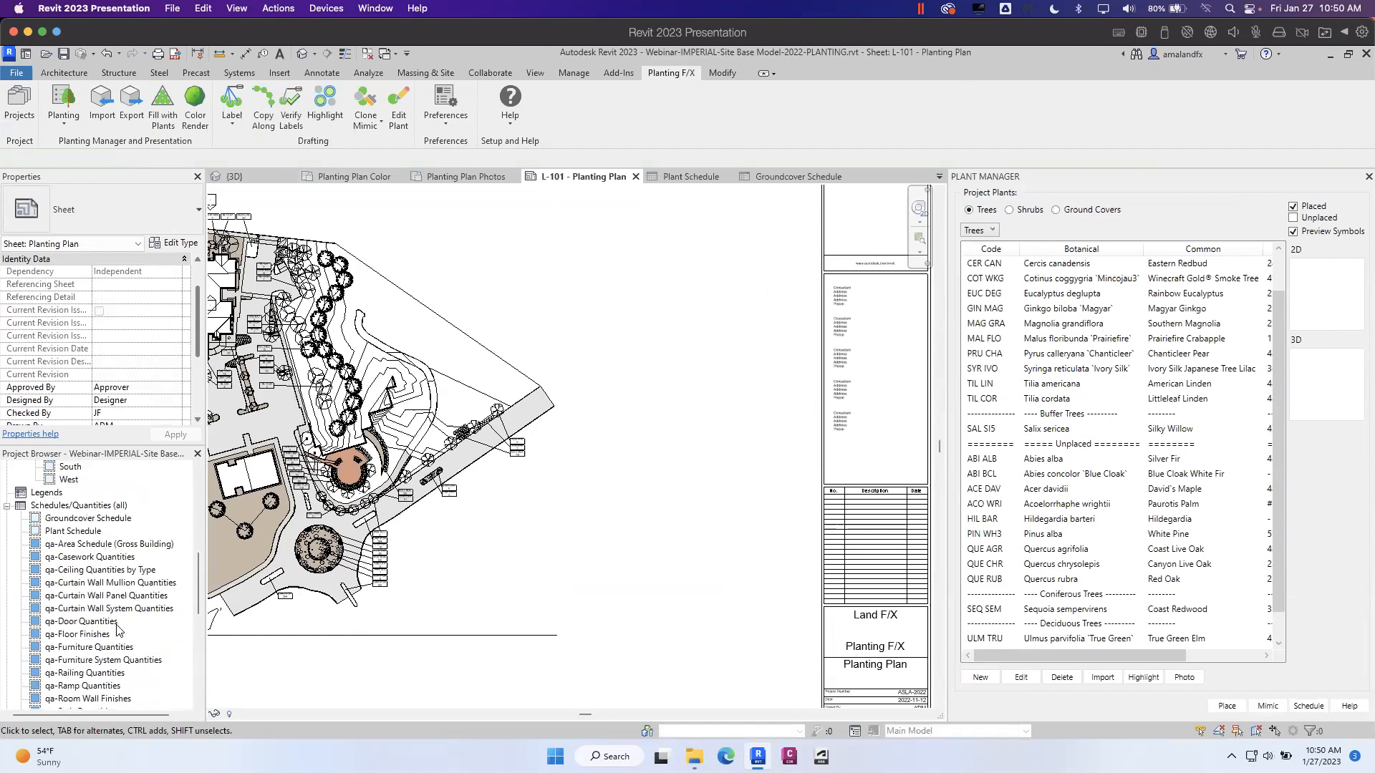
{"action": "left_click", "coordinate": [72, 557]}
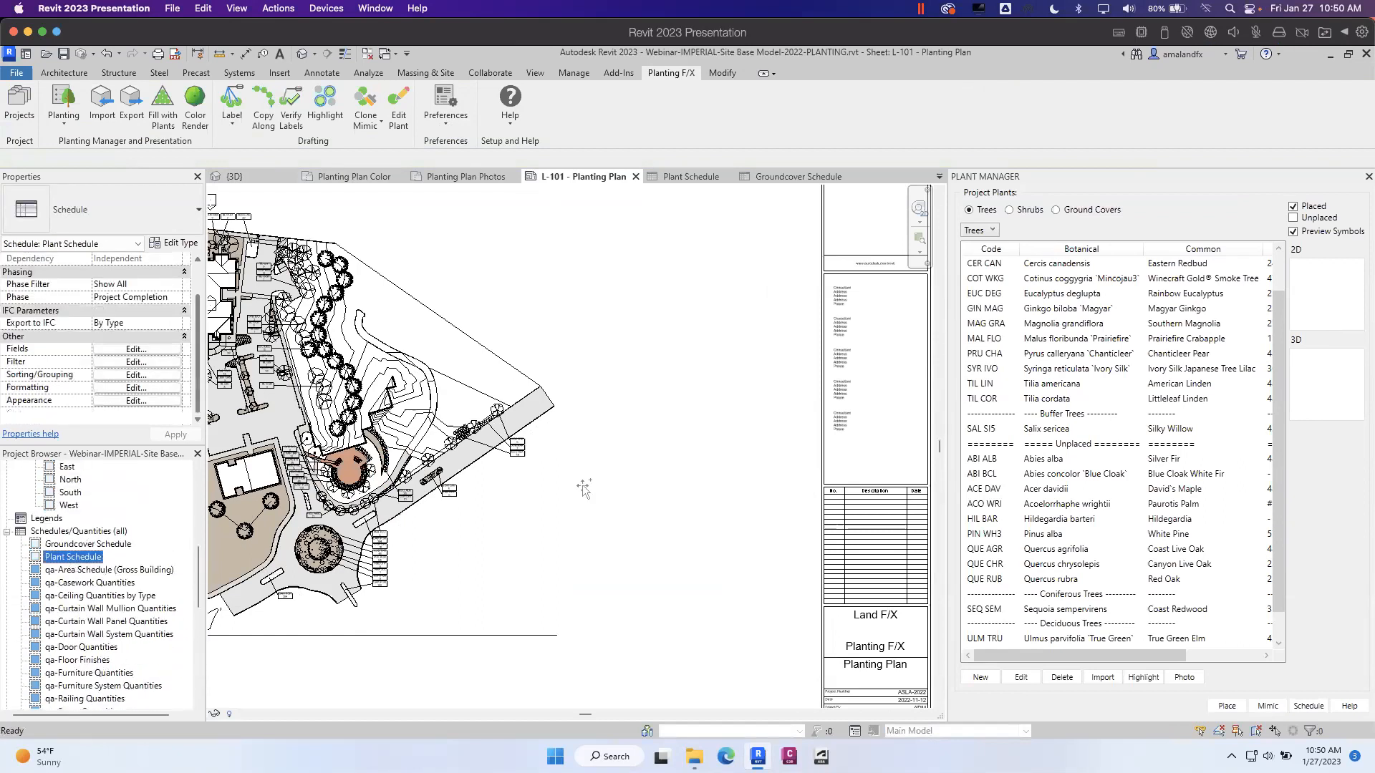
{"action": "left_click_drag", "start_coordinate": [637, 251], "coordinate": [627, 258]}
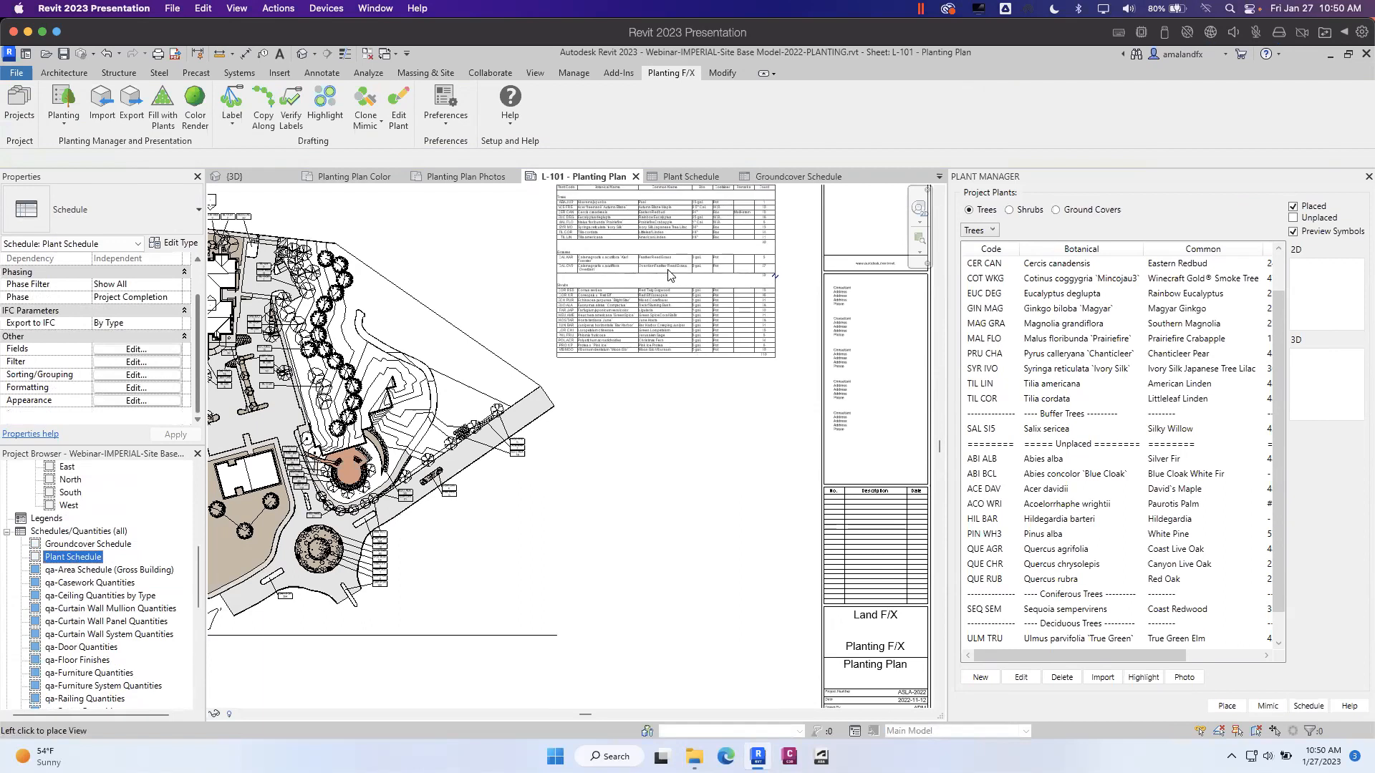
{"action": "left_click", "coordinate": [670, 278]}
{"action": "middle_click_drag", "start_coordinate": [742, 430], "coordinate": [744, 507]}
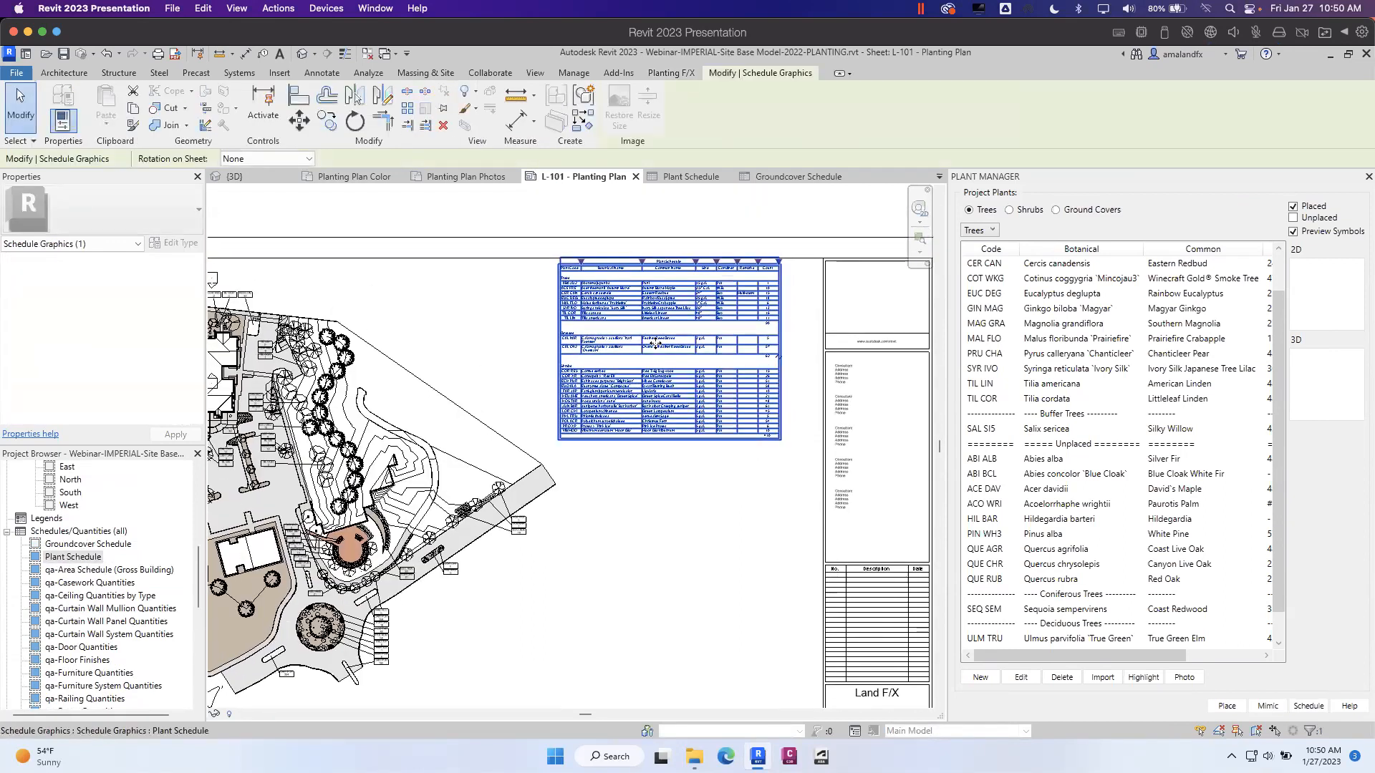
{"action": "key", "text": "Escape"}
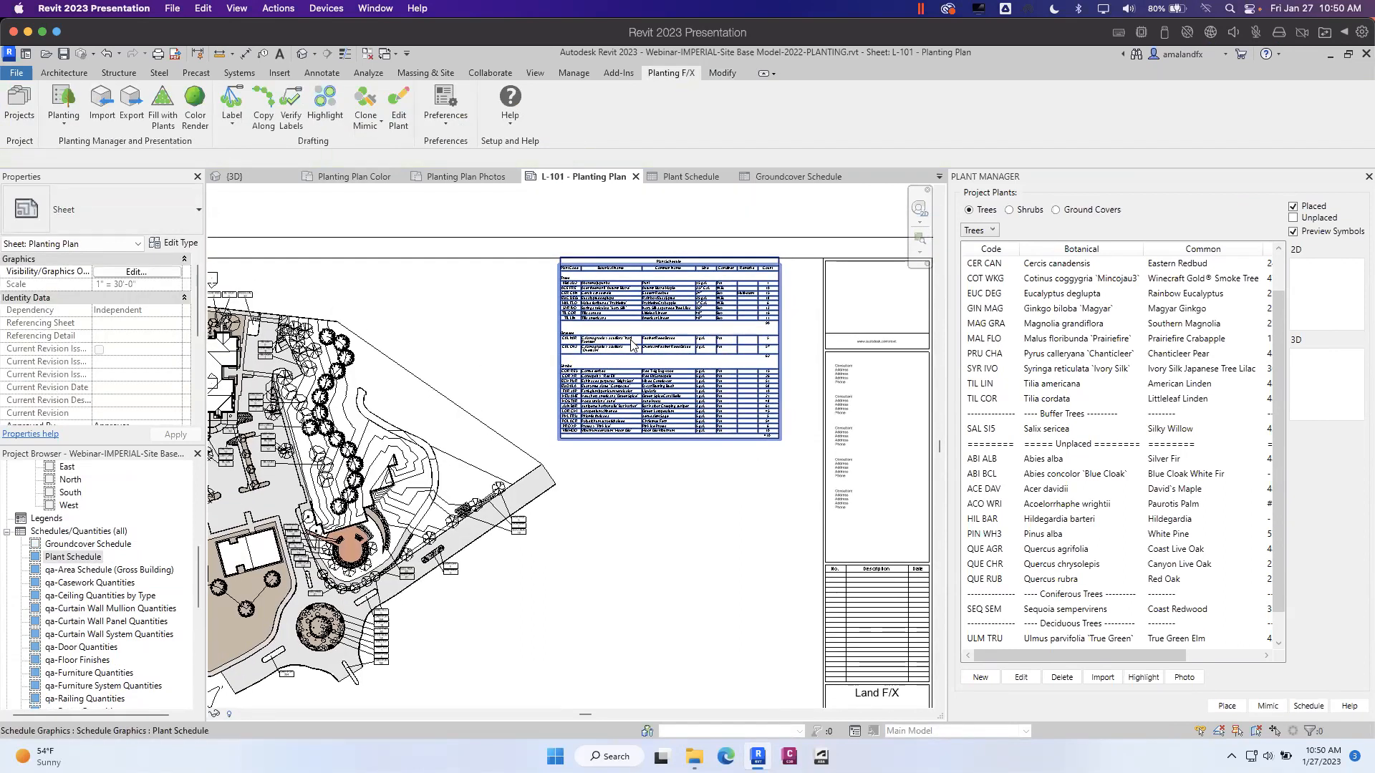
{"action": "left_click_drag", "start_coordinate": [621, 299], "coordinate": [637, 325]}
{"action": "left_click", "coordinate": [611, 542]}
- Place the Groundcover Schedule on sheet L-101 directly below the Plant Schedule, with their right edges aligned
{"action": "scroll", "coordinate": [686, 368], "scroll_direction": "up", "scroll_amount": 3}
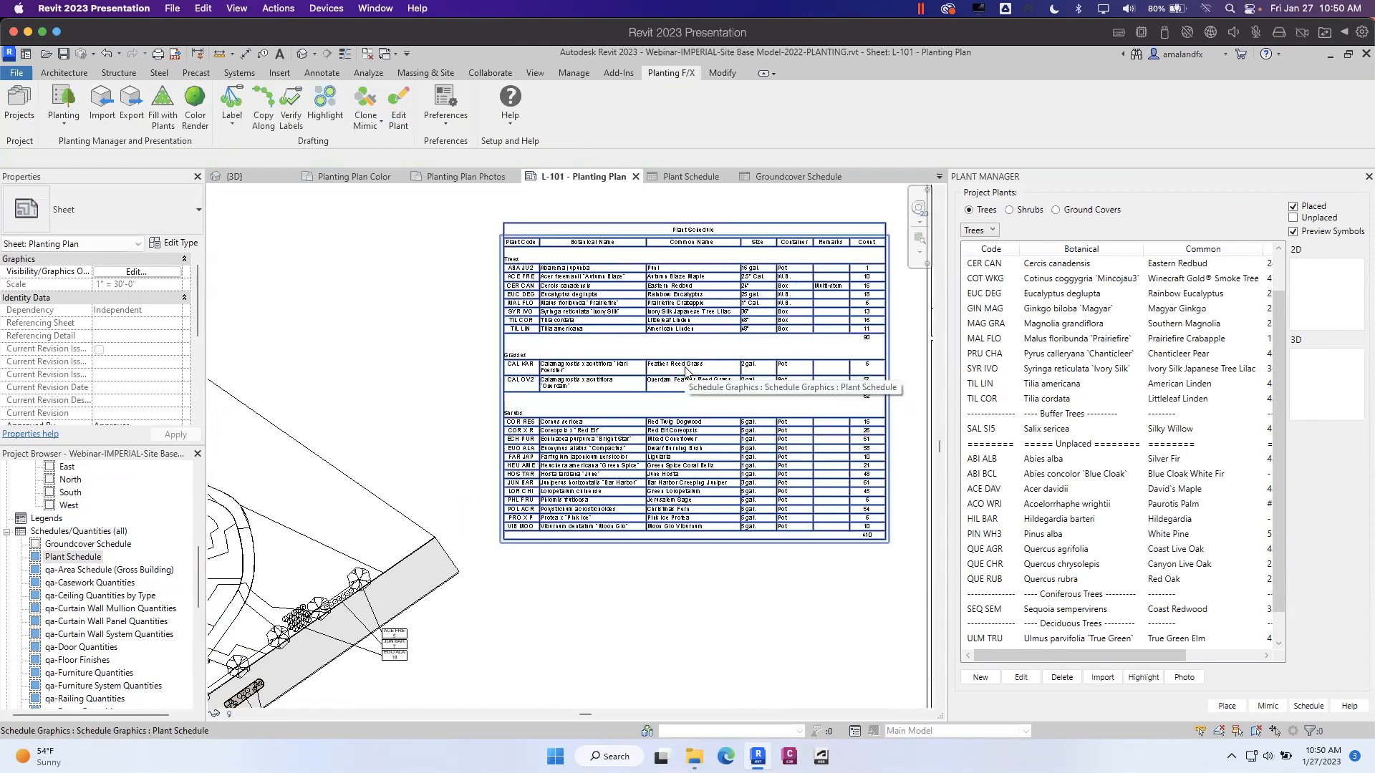
{"action": "scroll", "coordinate": [686, 368], "scroll_direction": "up", "scroll_amount": 1}
{"action": "left_click", "coordinate": [96, 545]}
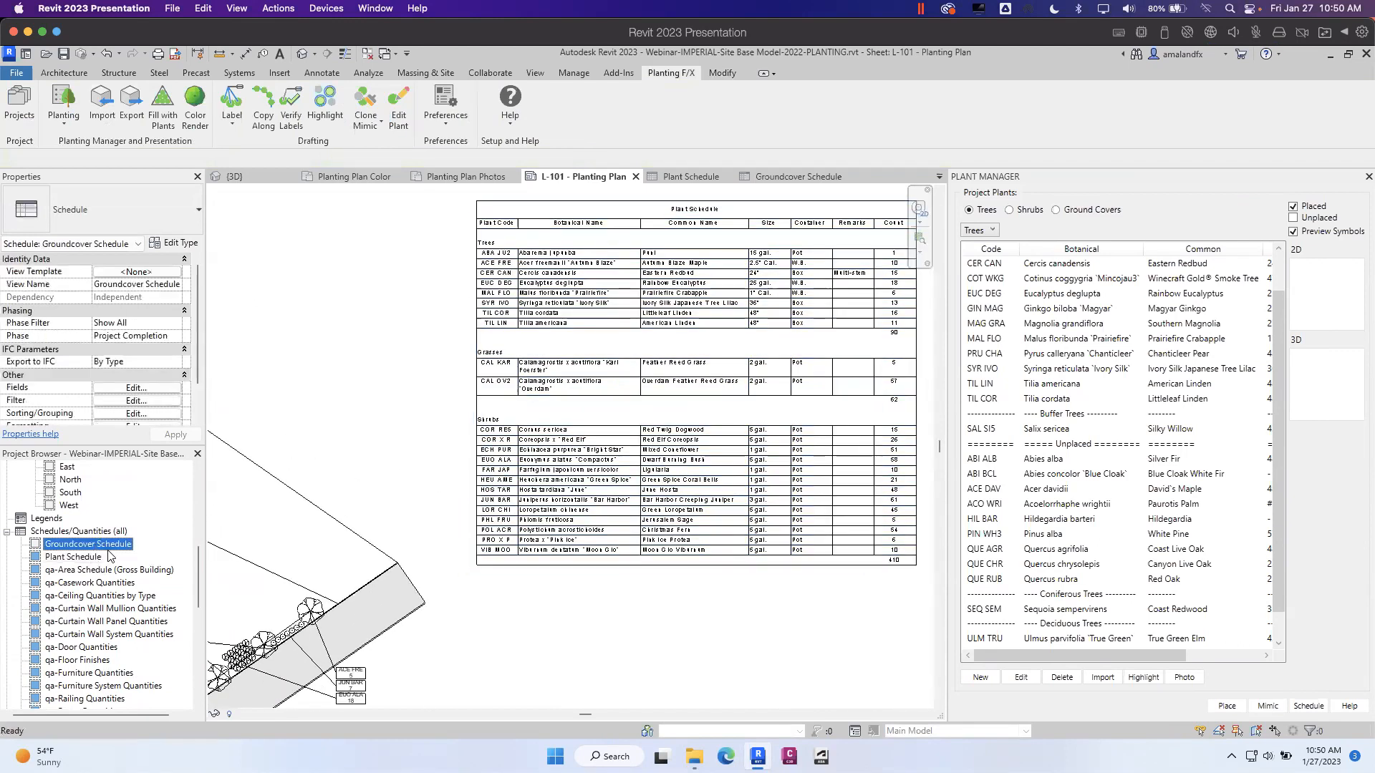
{"action": "left_click_drag", "start_coordinate": [102, 550], "coordinate": [502, 595]}
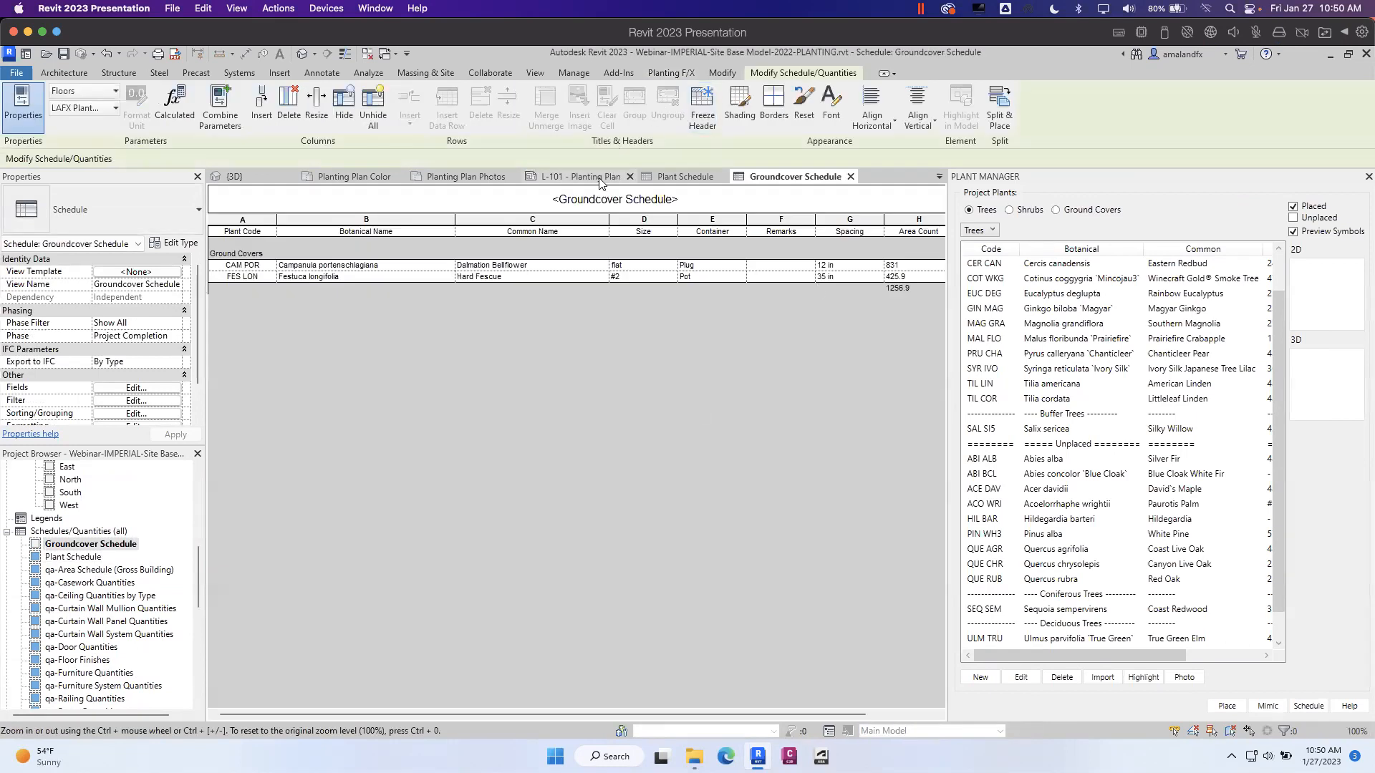
{"action": "left_click", "coordinate": [604, 179]}
{"action": "left_click_drag", "start_coordinate": [103, 544], "coordinate": [673, 636]}
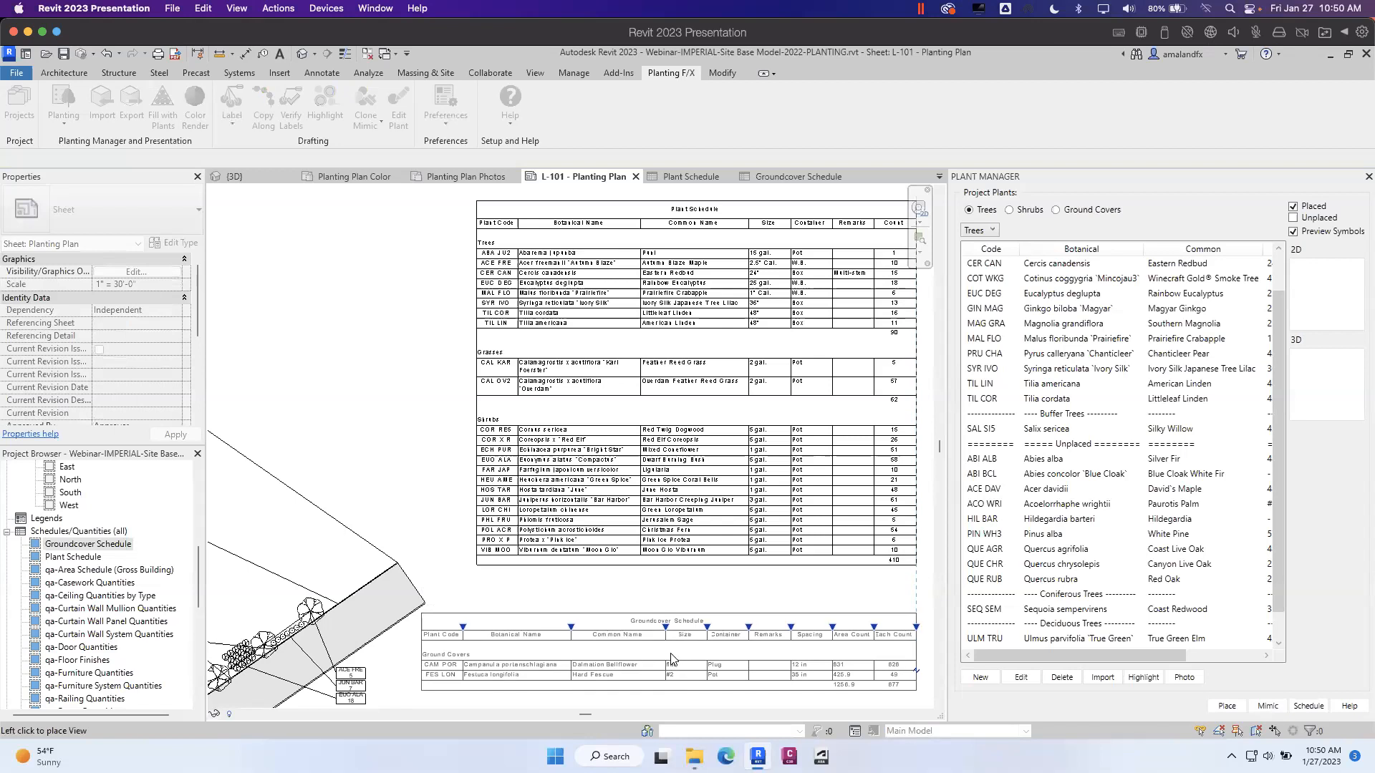
{"action": "left_click", "coordinate": [671, 659]}
{"action": "middle_click_drag", "start_coordinate": [671, 603], "coordinate": [632, 504]}
{"action": "left_click", "coordinate": [482, 578]}
{"action": "scroll", "coordinate": [507, 556], "scroll_direction": "down", "scroll_amount": 1}
{"action": "scroll", "coordinate": [510, 560], "scroll_direction": "down", "scroll_amount": 1}
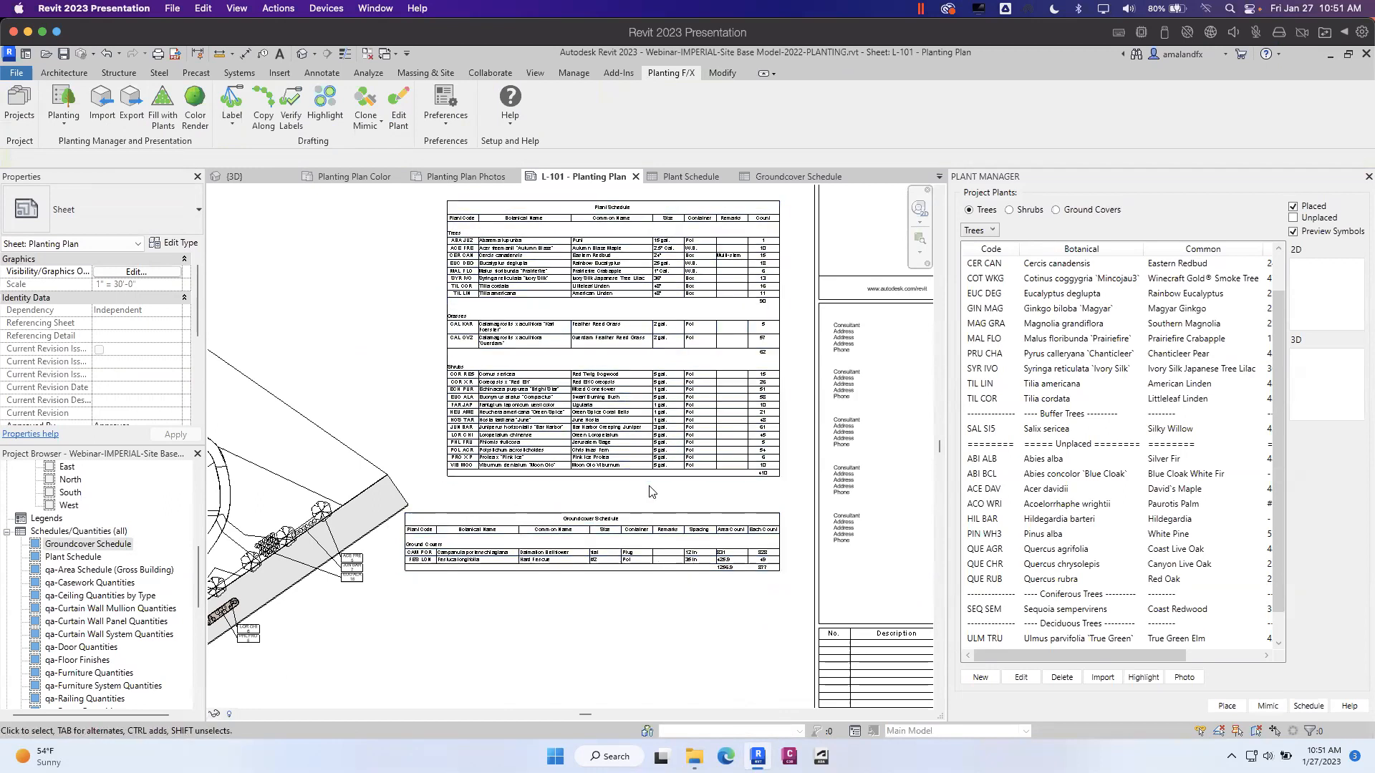
- Turn on plant colorization for trees, shrubs and ground covers in the Planting Plan Color view and inspect the planting around the upper building
{"action": "left_click", "coordinate": [372, 178]}
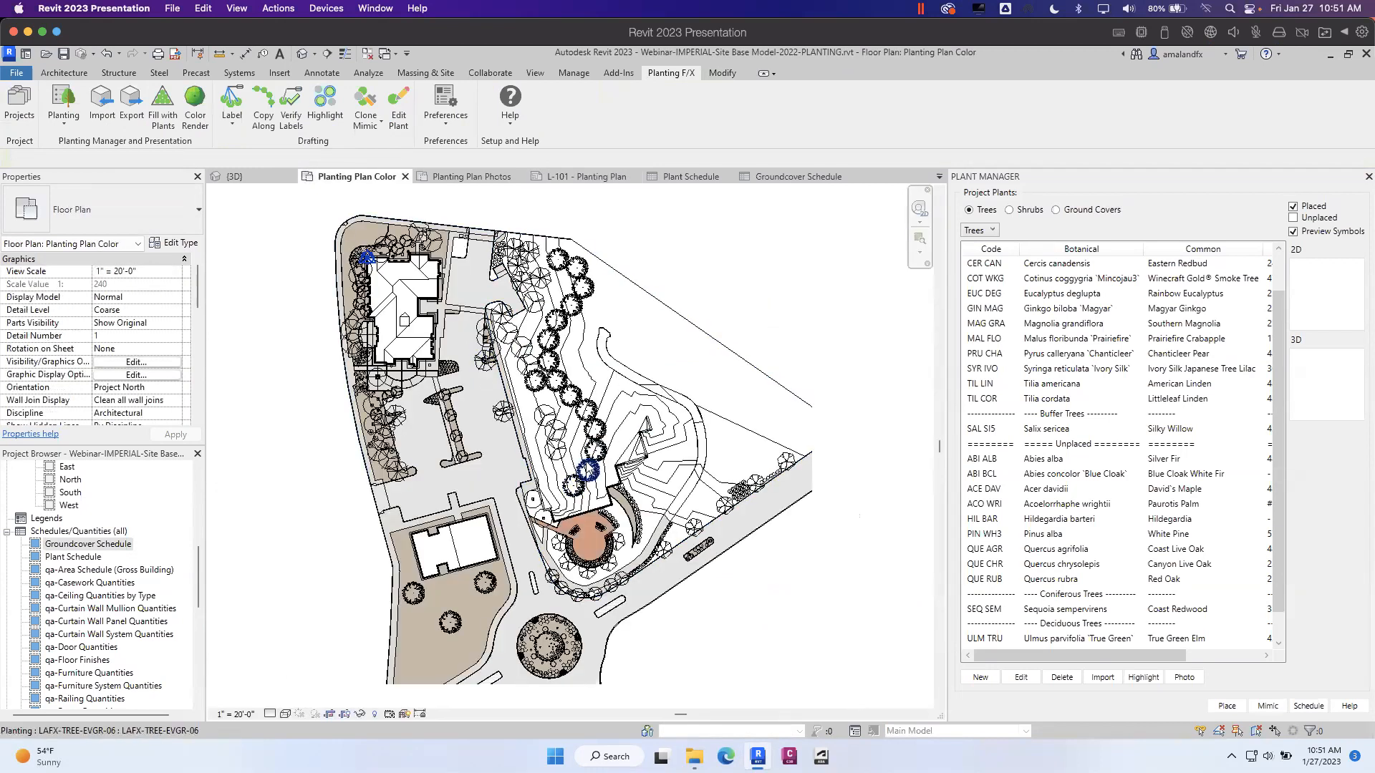
{"action": "left_click", "coordinate": [195, 108]}
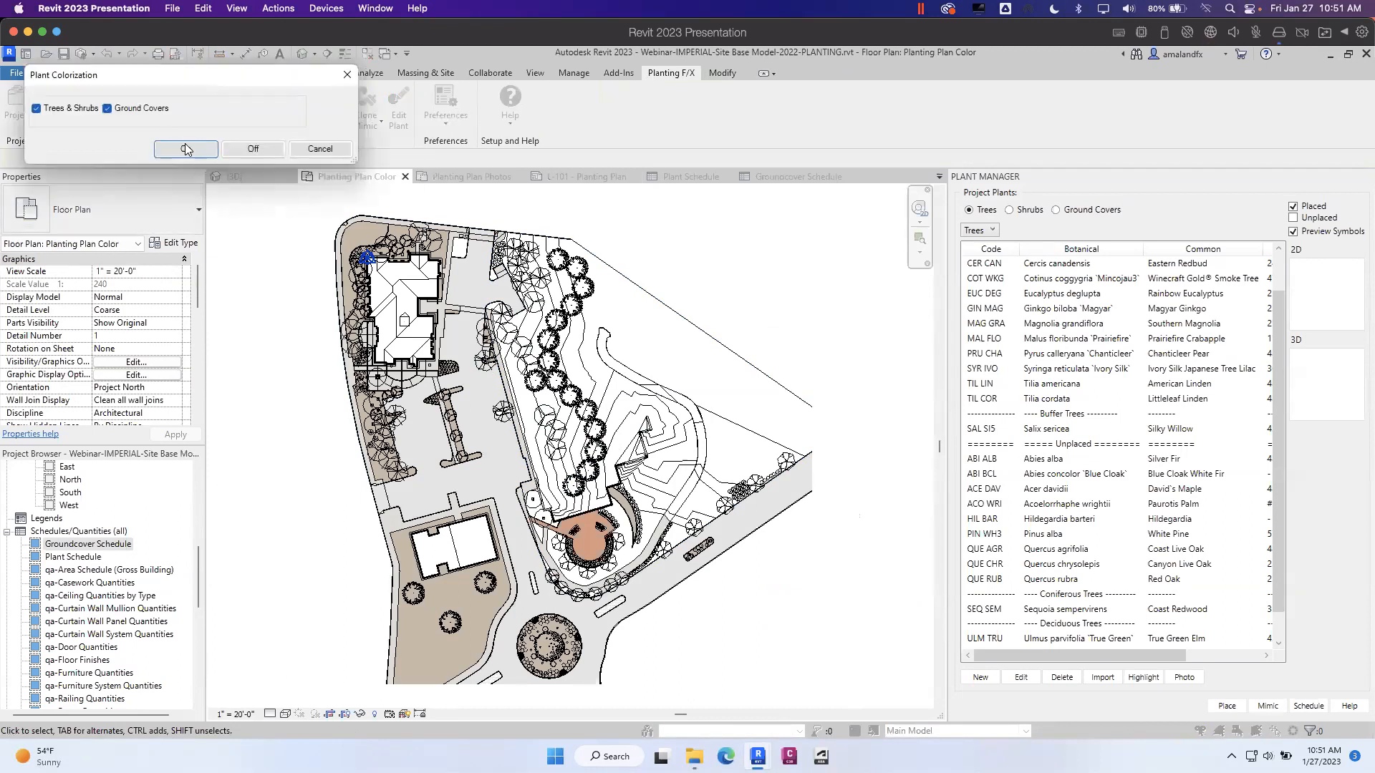
{"action": "left_click", "coordinate": [185, 149]}
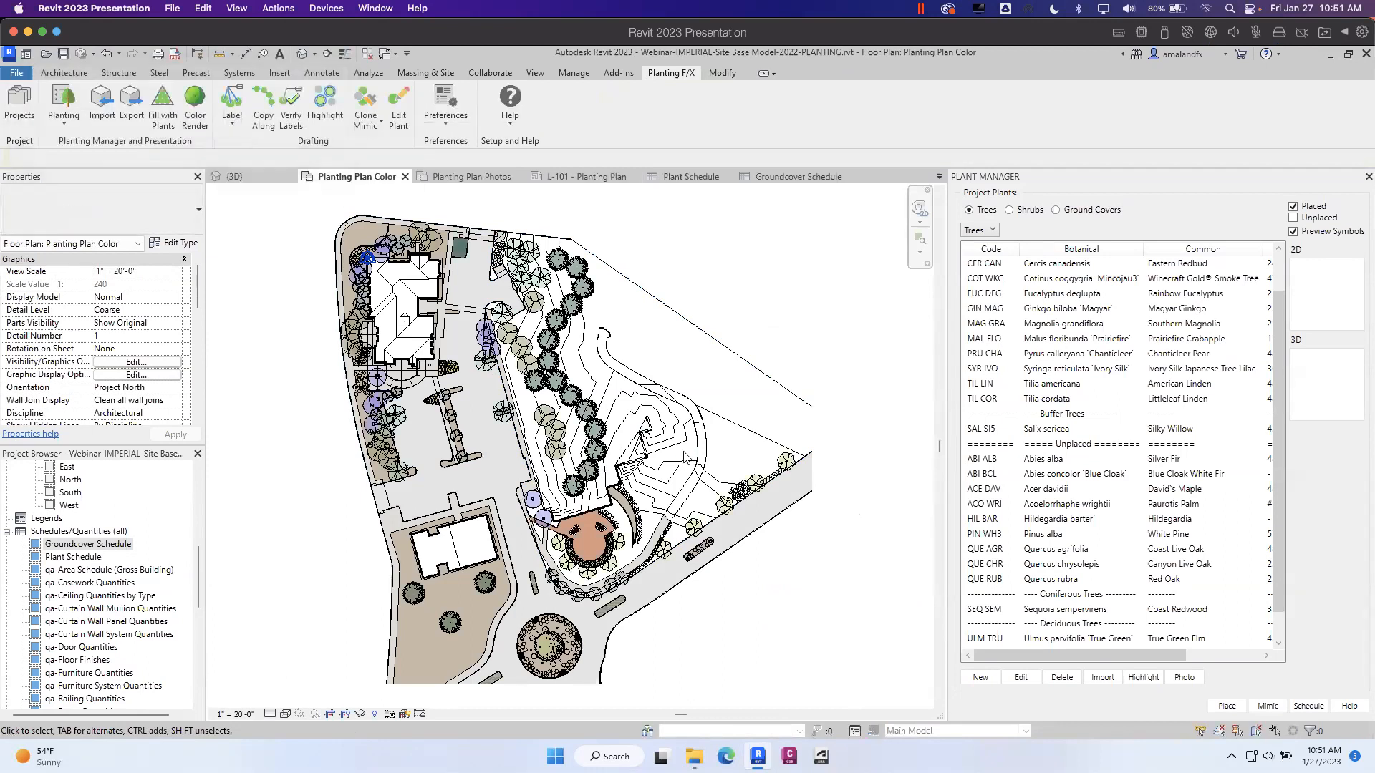
{"action": "scroll", "coordinate": [412, 261], "scroll_direction": "up", "scroll_amount": 4}
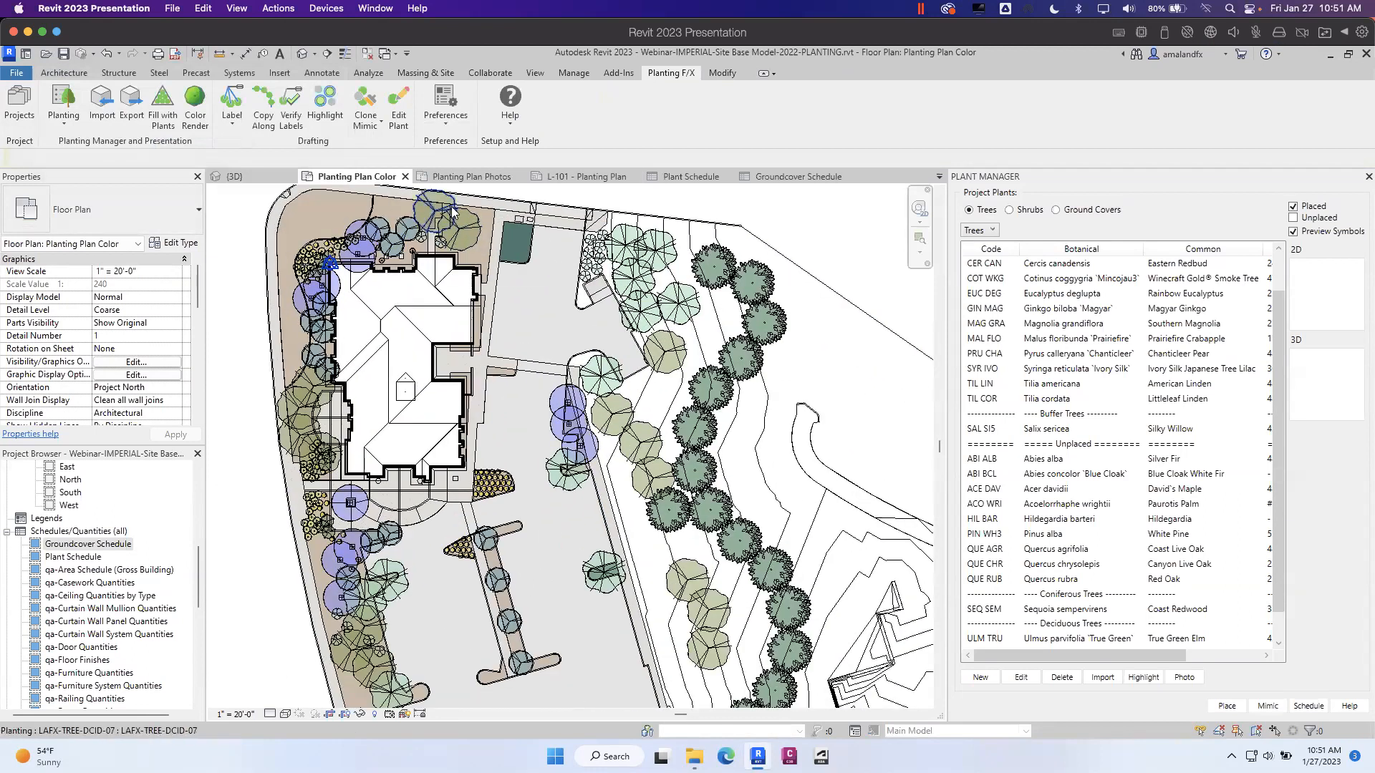
{"action": "scroll", "coordinate": [453, 228], "scroll_direction": "up", "scroll_amount": 3}
{"action": "middle_click_drag", "start_coordinate": [481, 266], "coordinate": [504, 394]}
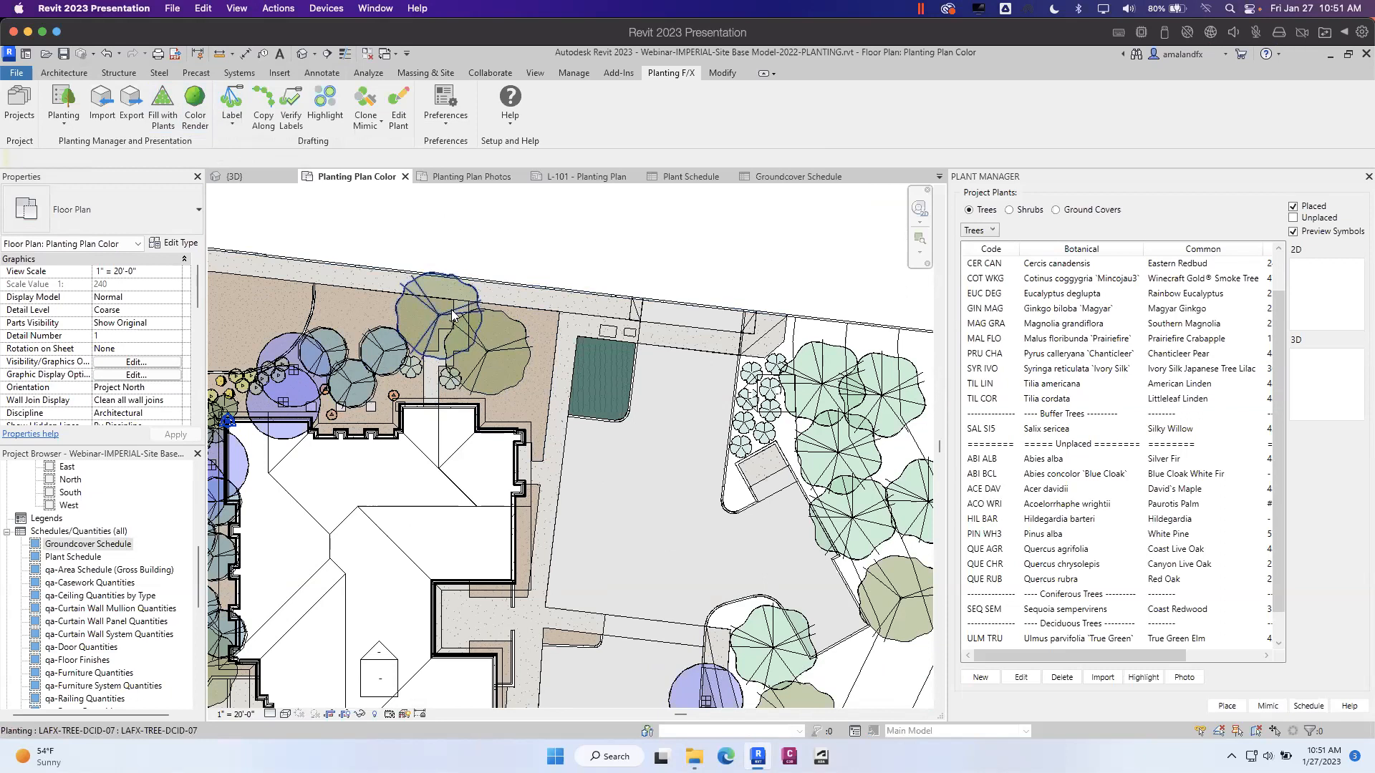
- Close both schedule views and compare the uncolored Planting Plan with the Planting Plan Color view
{"action": "left_click", "coordinate": [850, 177]}
{"action": "left_click", "coordinate": [821, 176]}
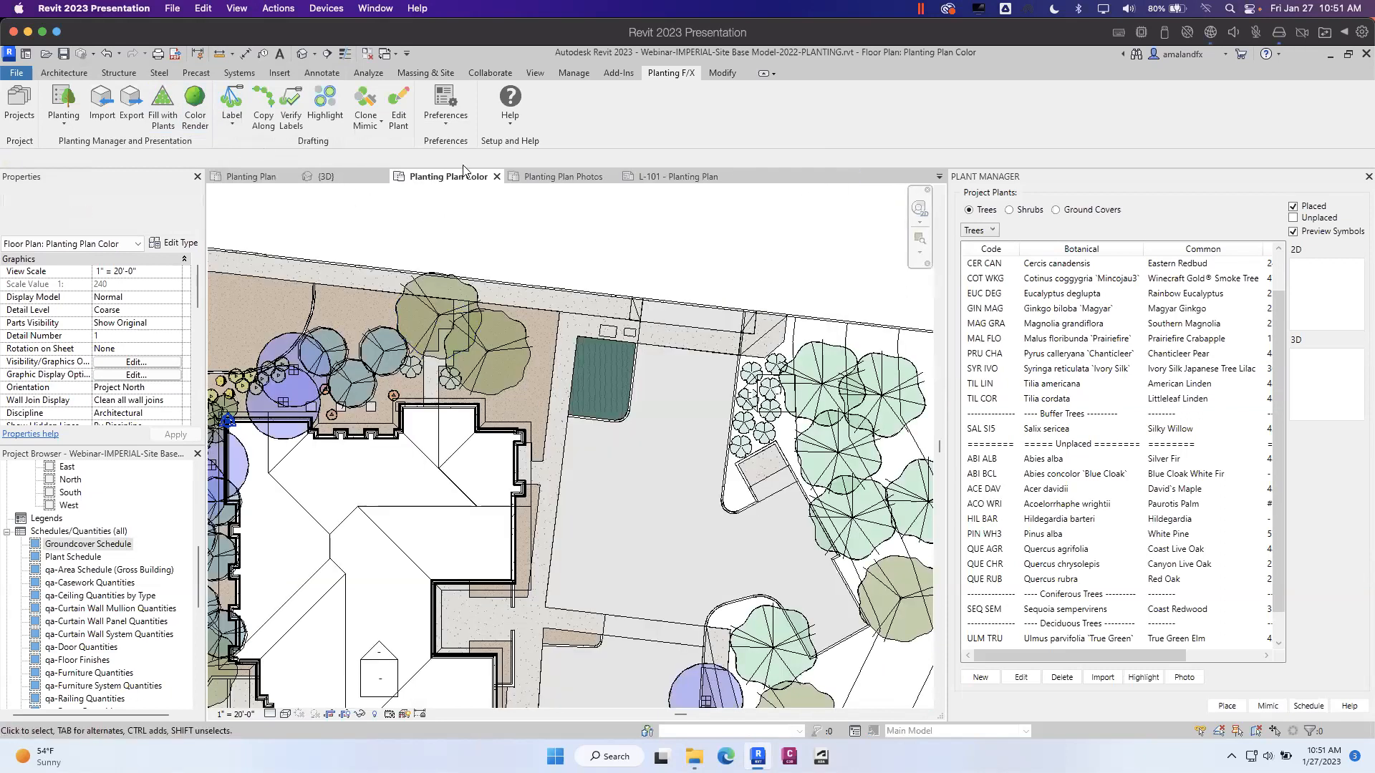
{"action": "left_click", "coordinate": [254, 172]}
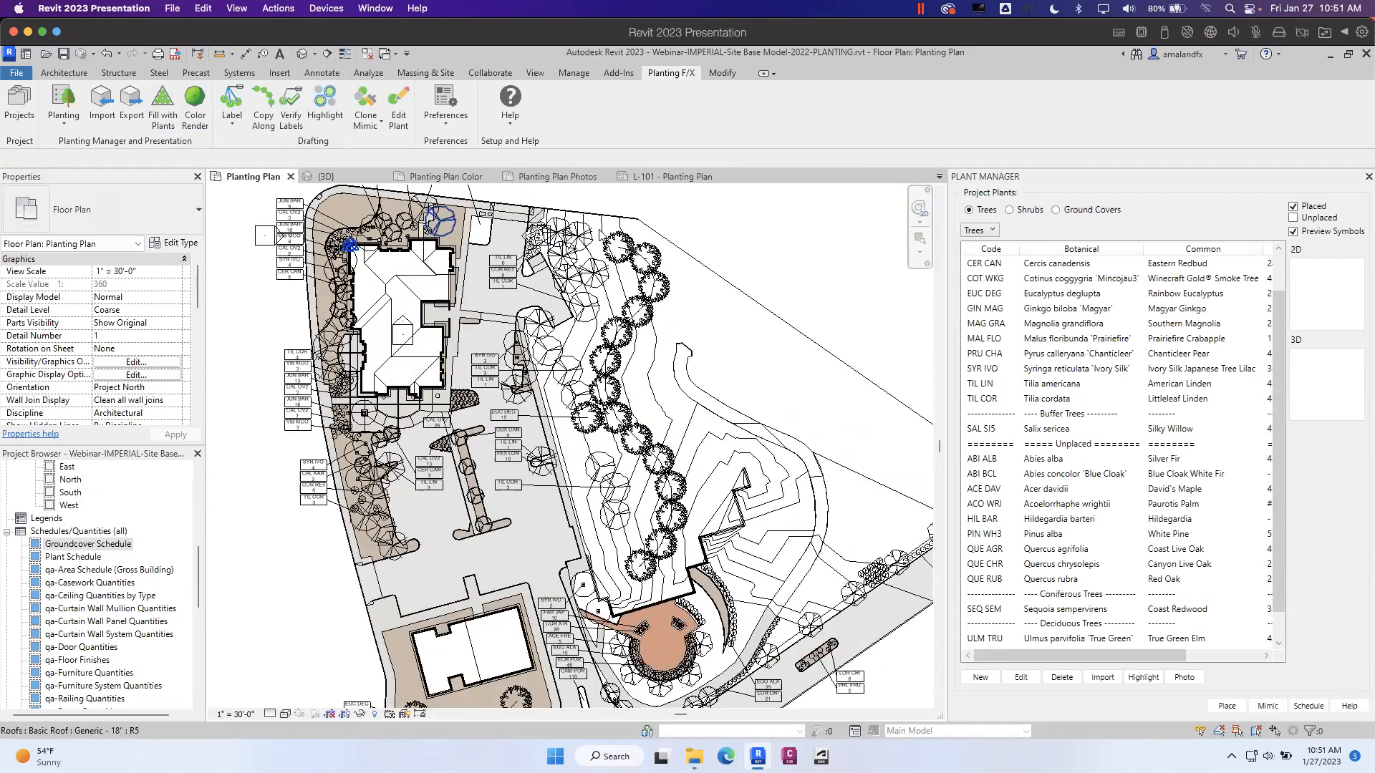
{"action": "scroll", "coordinate": [494, 247], "scroll_direction": "up", "scroll_amount": 5}
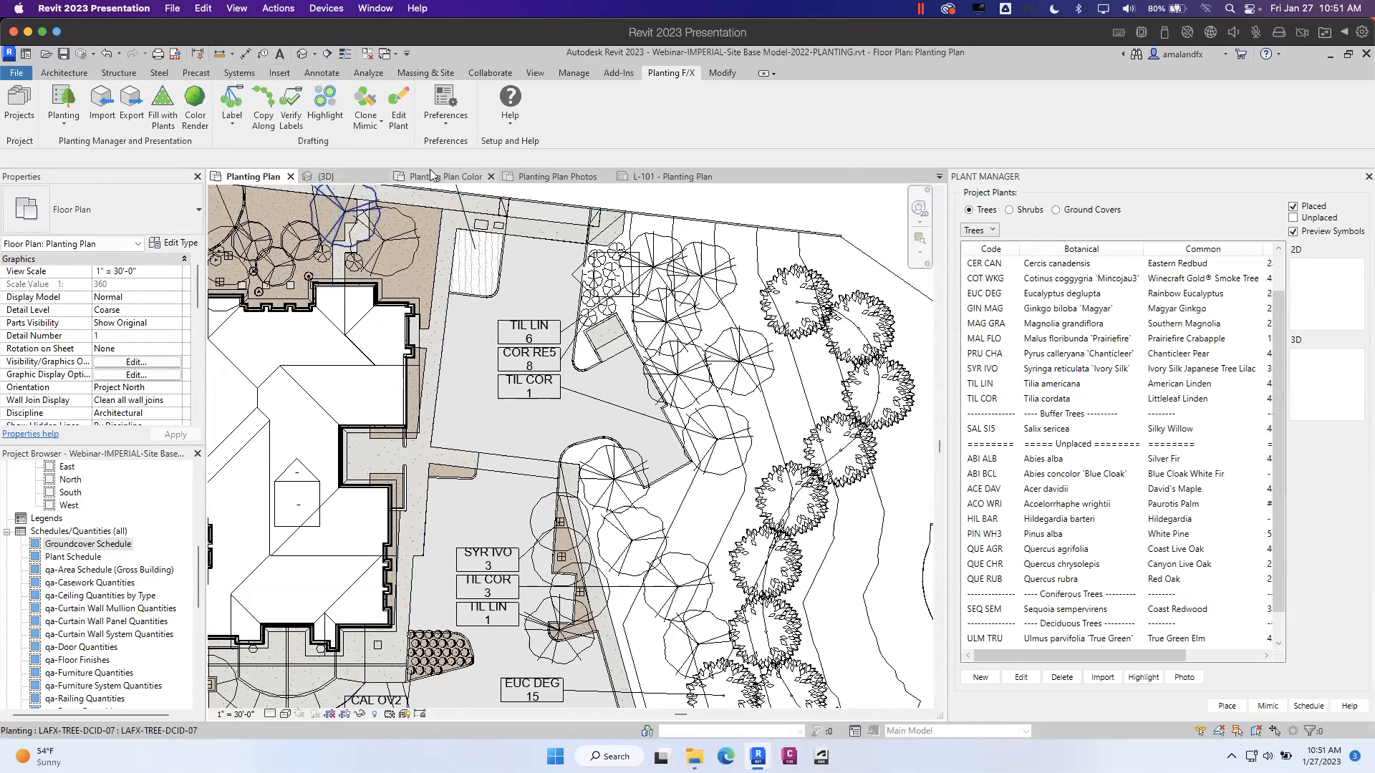
{"action": "left_click", "coordinate": [459, 176]}
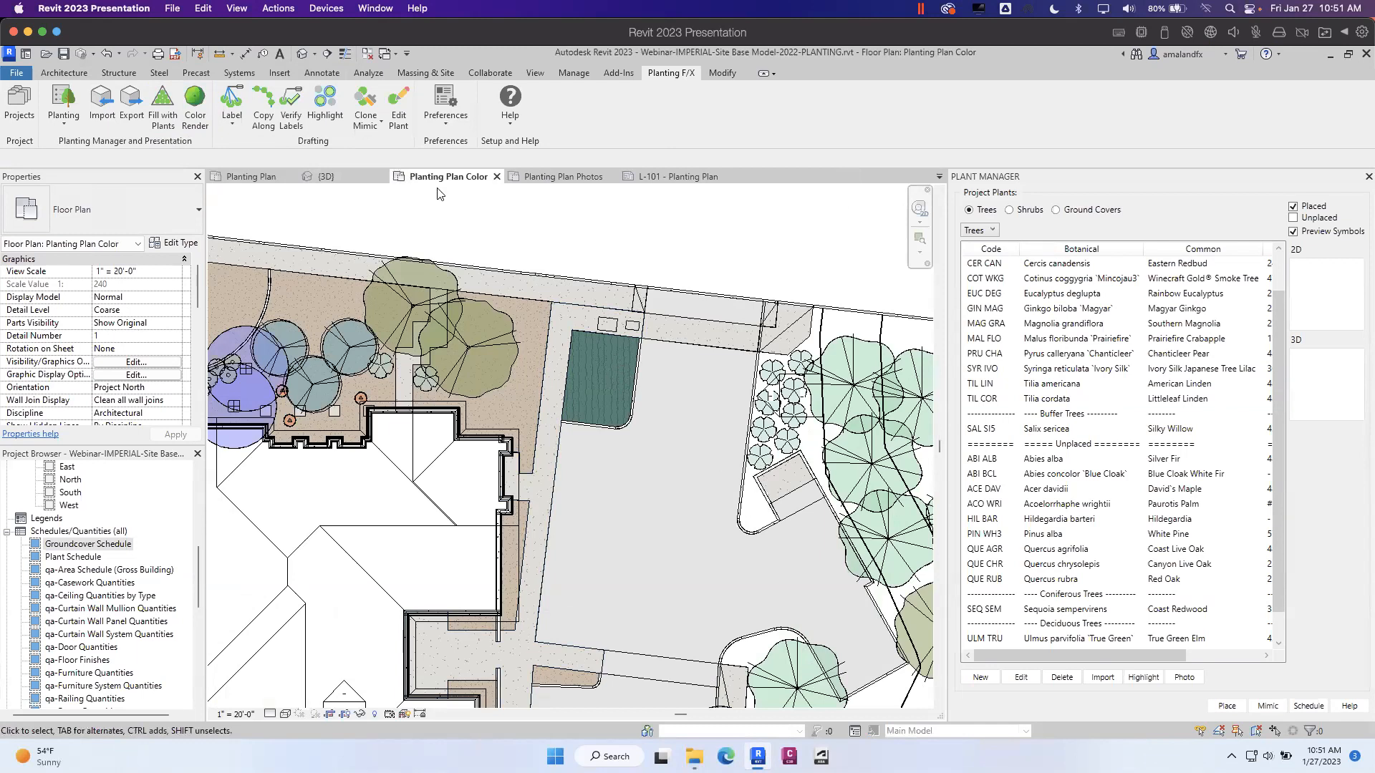
- Examine the colored plants in the Planting Plan Color view, from the upper building to the drive and evergreen row
{"action": "scroll", "coordinate": [680, 380], "scroll_direction": "down", "scroll_amount": 5}
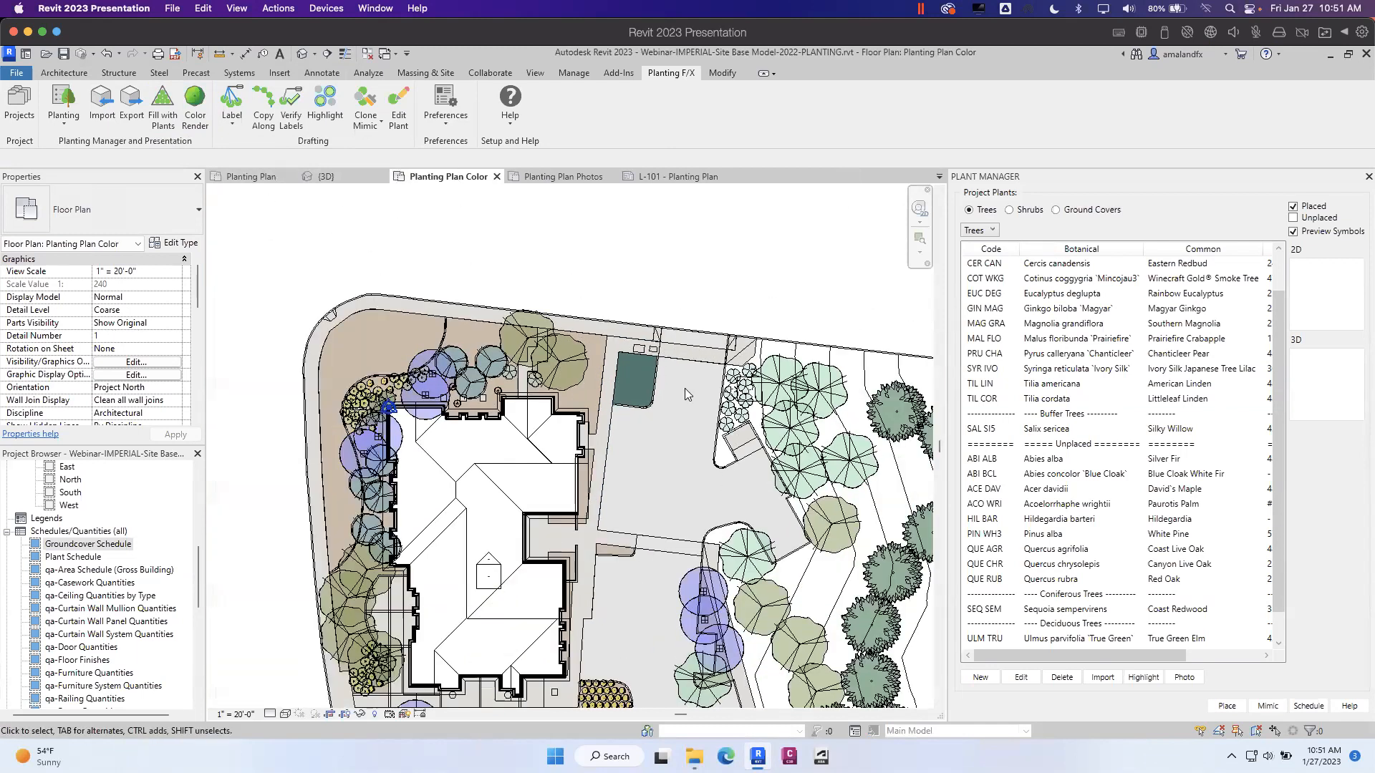
{"action": "scroll", "coordinate": [576, 423], "scroll_direction": "up", "scroll_amount": 5}
{"action": "scroll", "coordinate": [577, 422], "scroll_direction": "down", "scroll_amount": 3}
{"action": "middle_click_drag", "start_coordinate": [690, 682], "coordinate": [582, 608]}
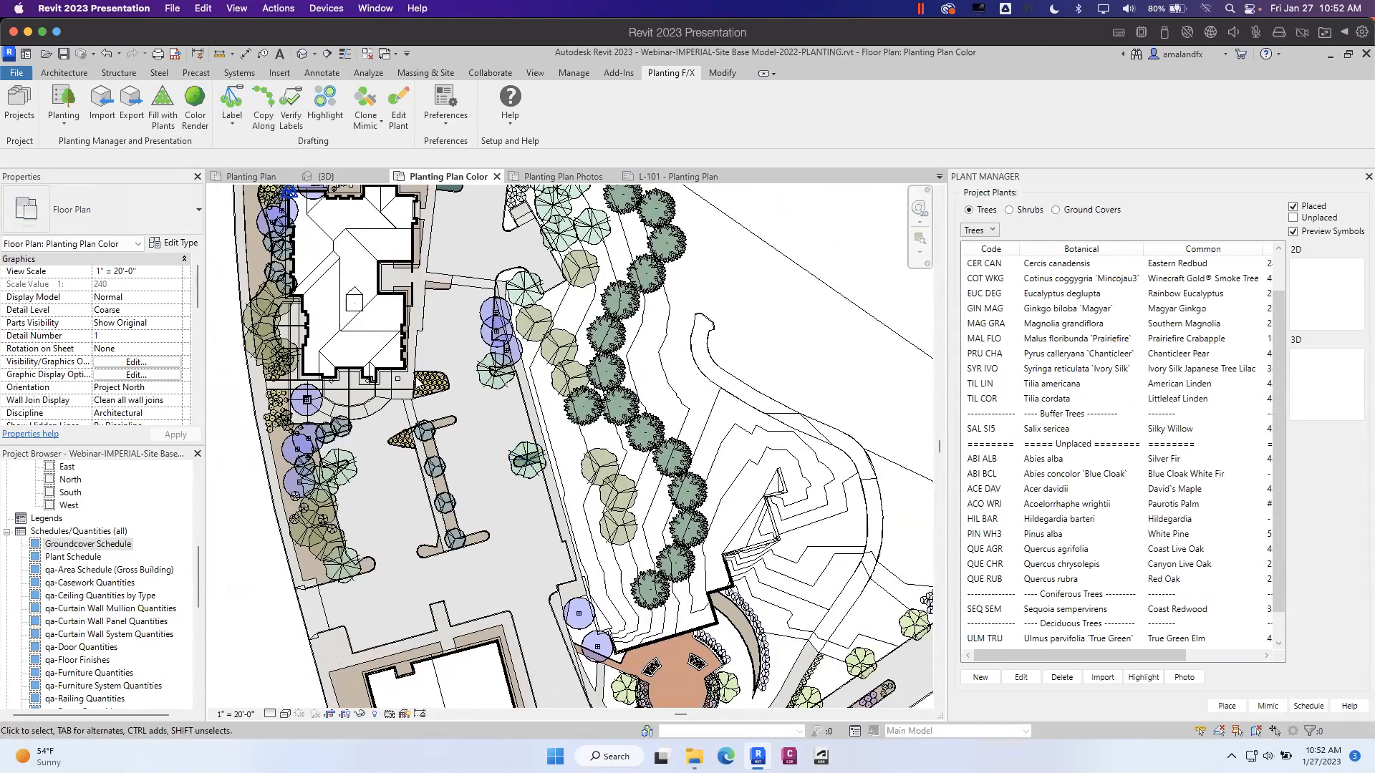
{"action": "scroll", "coordinate": [443, 387], "scroll_direction": "up", "scroll_amount": 1}
{"action": "scroll", "coordinate": [432, 386], "scroll_direction": "up", "scroll_amount": 2}
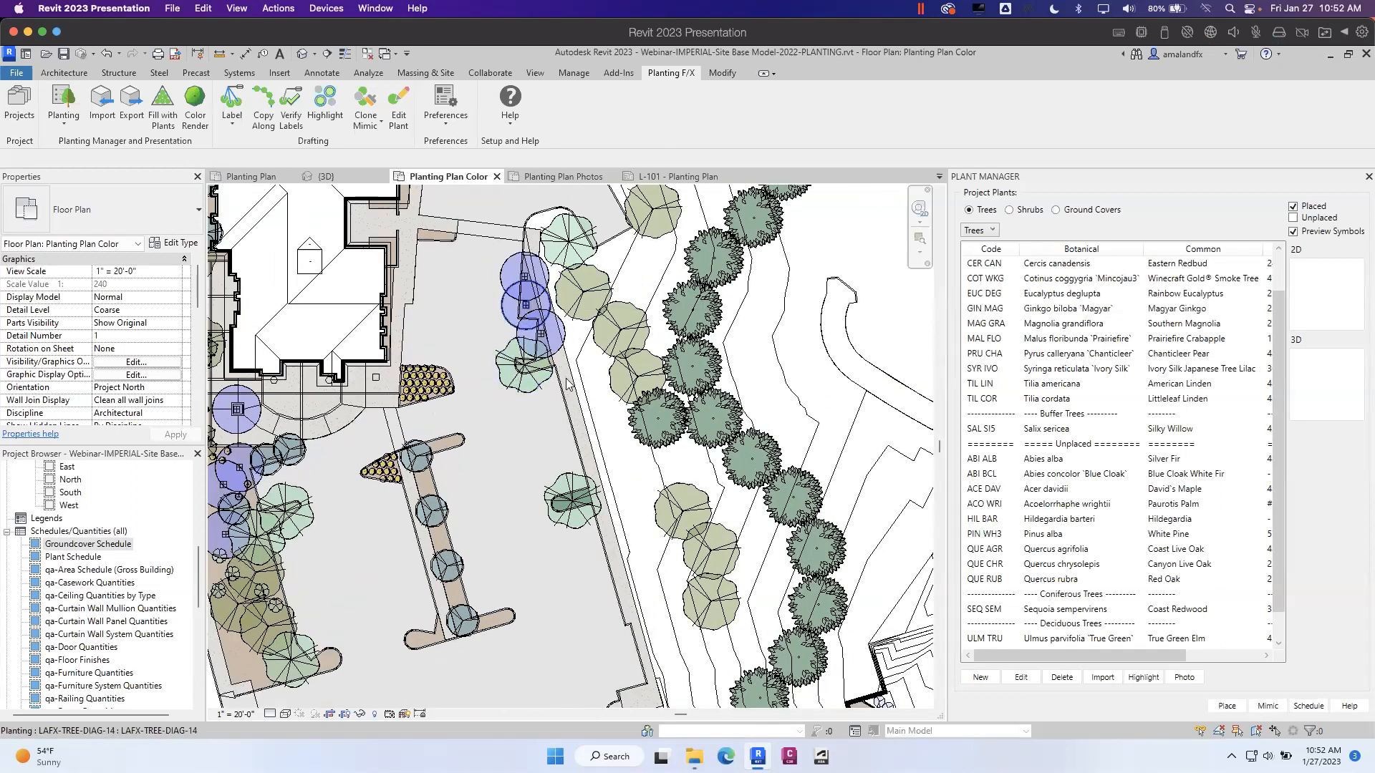
- Select a purple tree beside the drive, review the commands available for it, and clear the selection
{"action": "left_click", "coordinate": [534, 290]}
{"action": "right_click", "coordinate": [526, 305]}
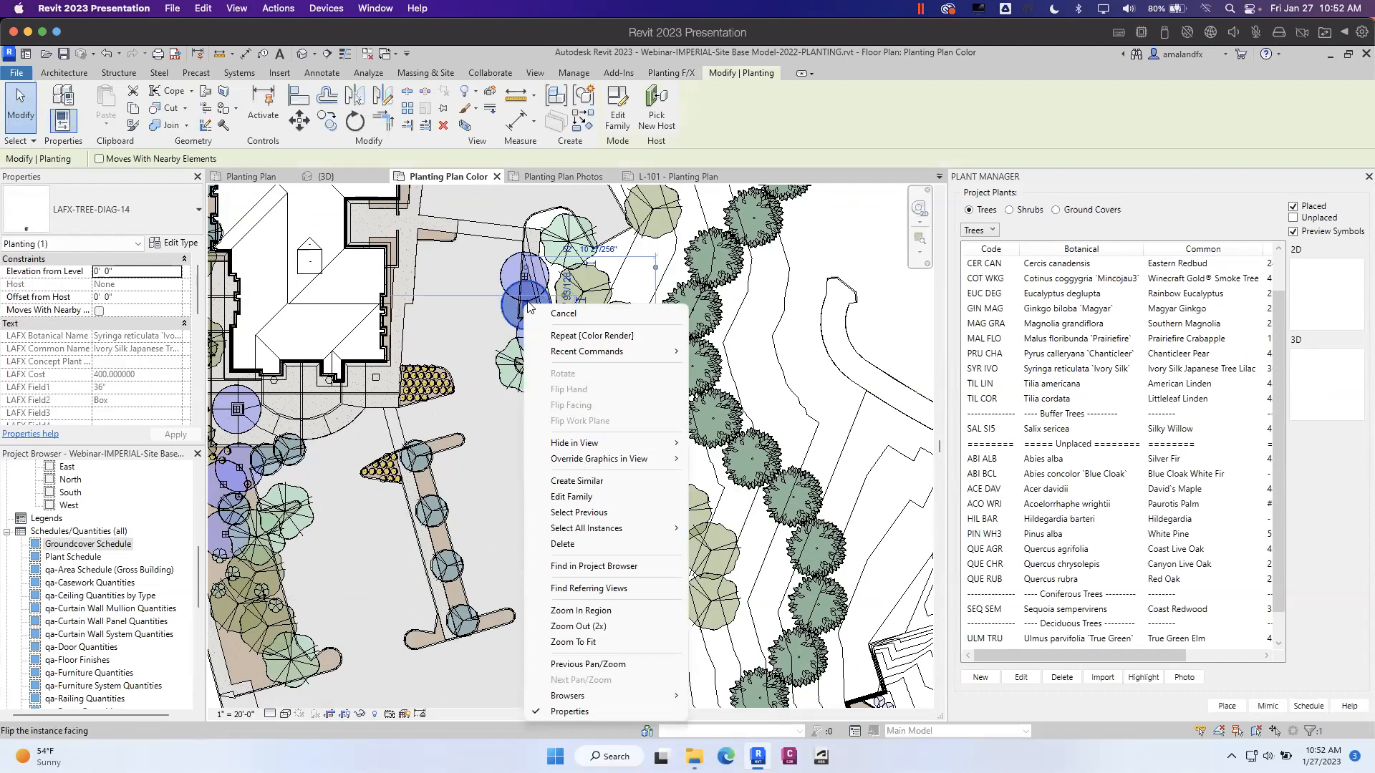
{"action": "left_click", "coordinate": [478, 336]}
{"action": "left_click", "coordinate": [454, 352]}
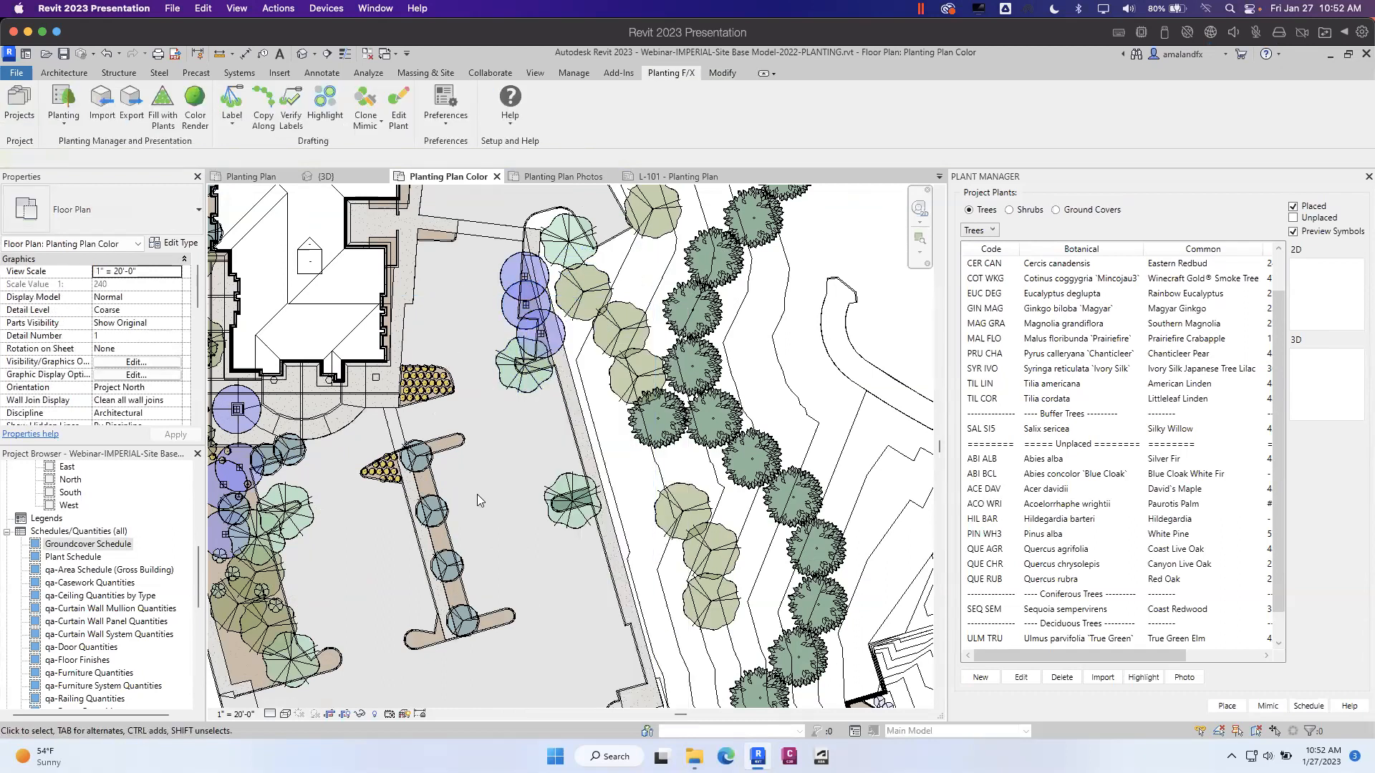
{"action": "scroll", "coordinate": [478, 496], "scroll_direction": "down", "scroll_amount": 4}
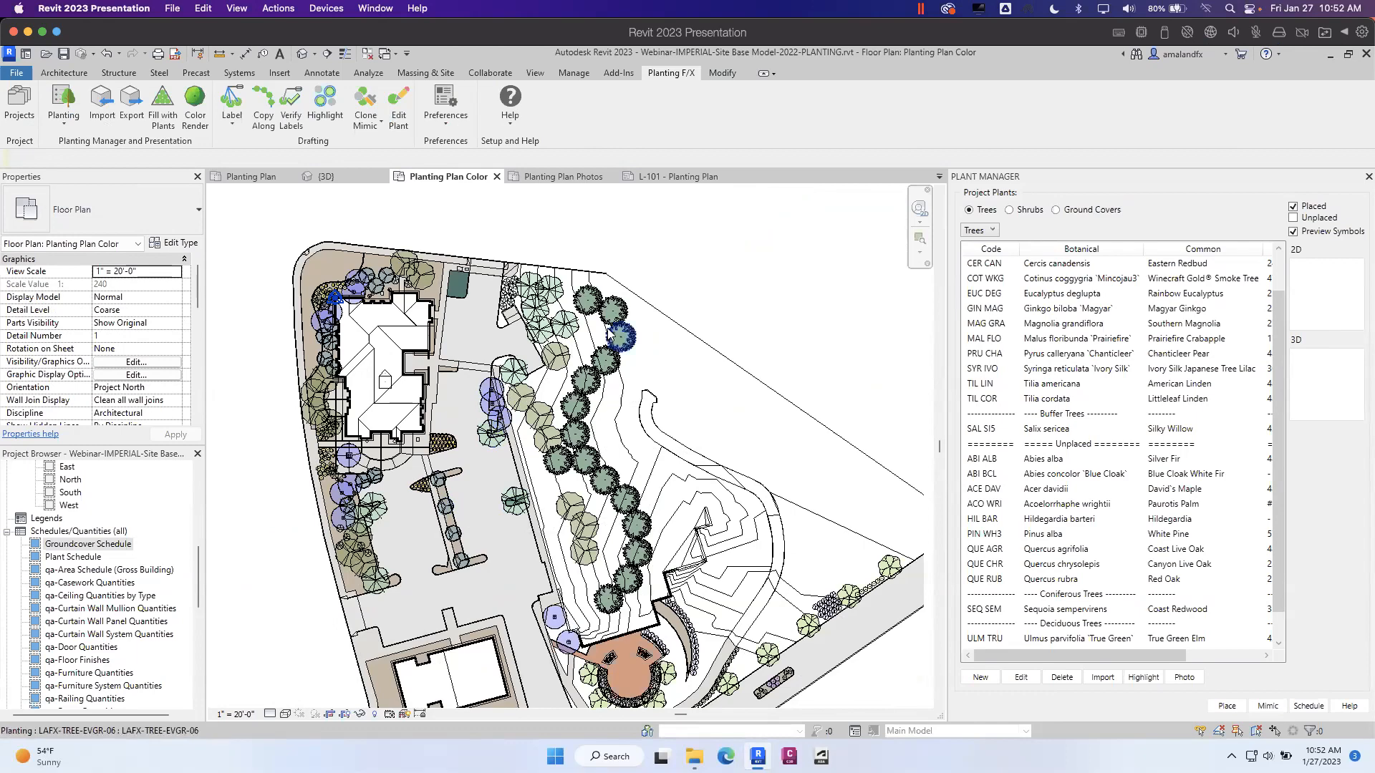
- Switch to the Google Slides webinar deck and present the Planned Development slide full screen
{"action": "key", "text": "ctrl+Up"}
{"action": "left_click", "coordinate": [939, 308]}
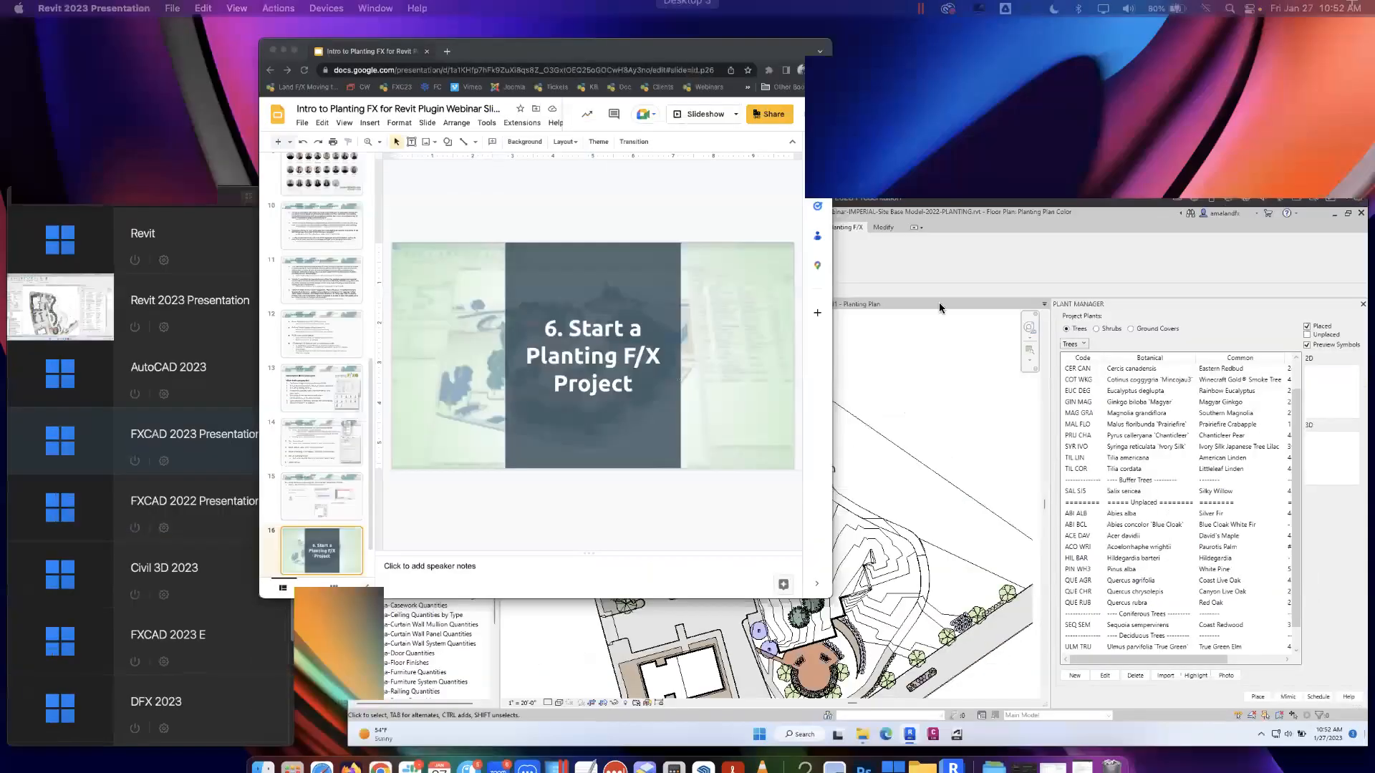
{"action": "key", "text": "cmd+v"}
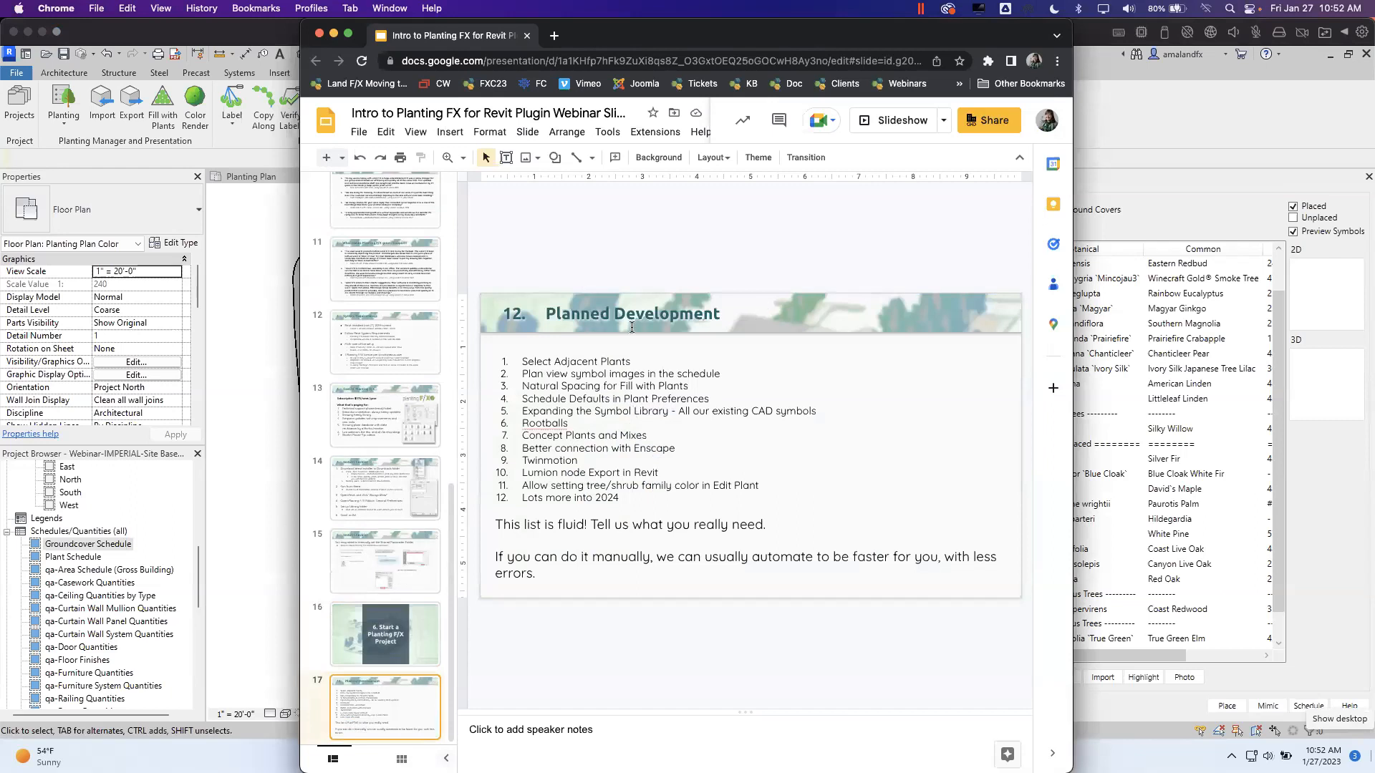
{"action": "key", "text": "super+Return"}
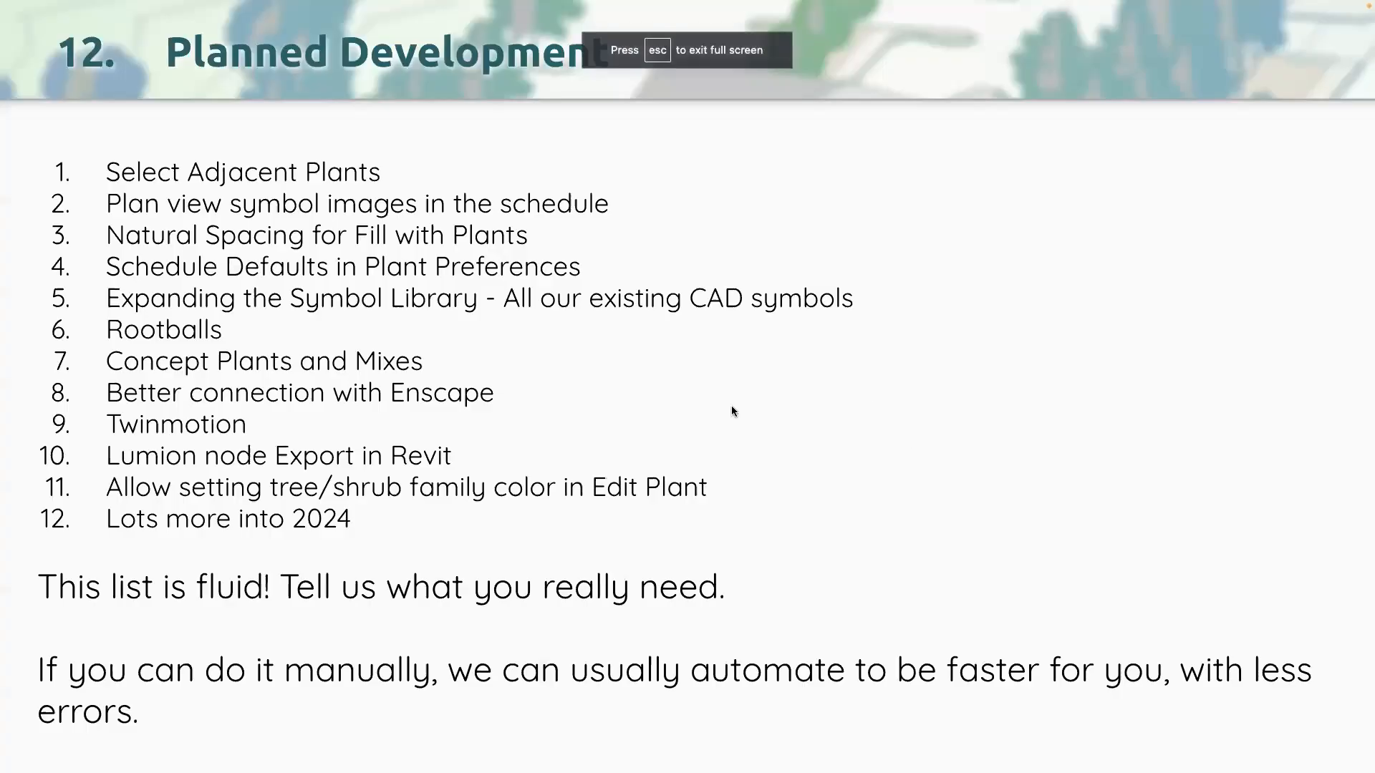
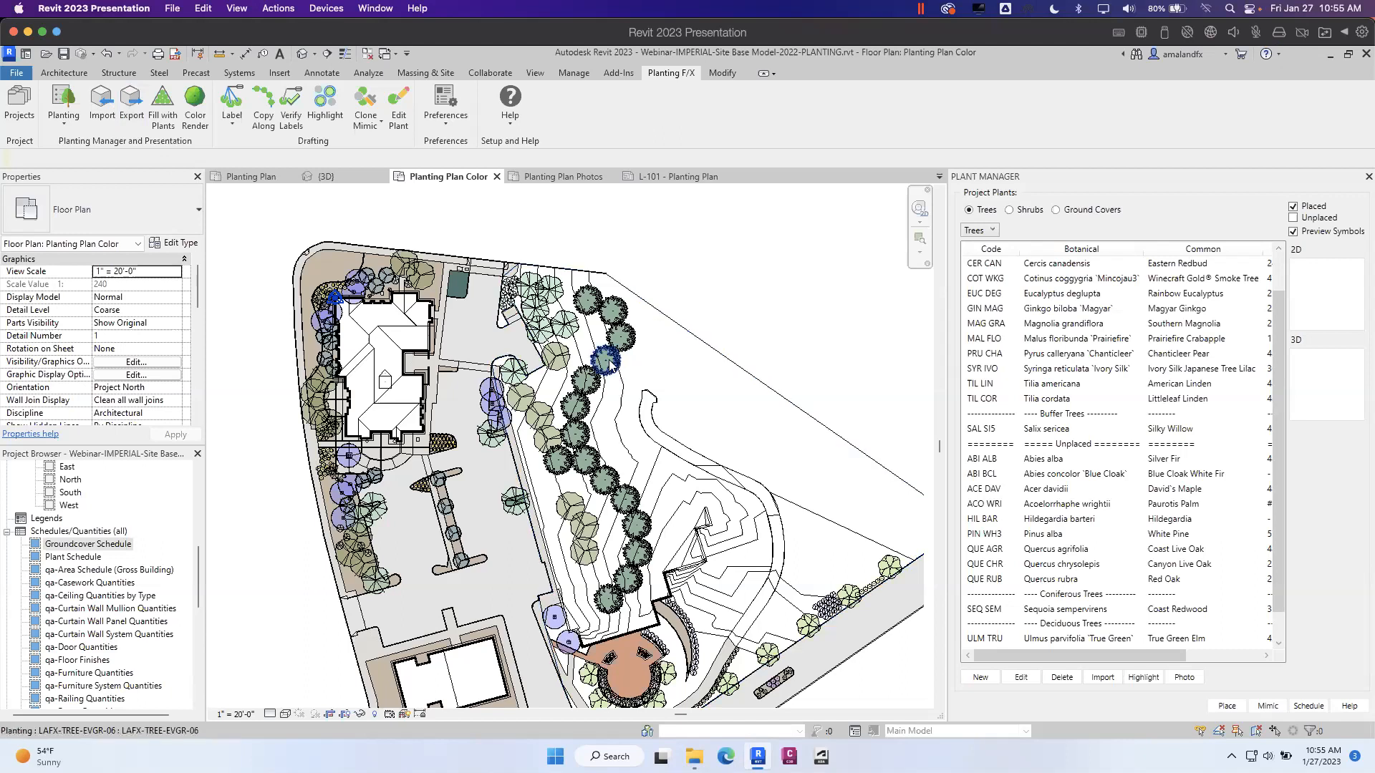
- Open the 3D view and look over the planting around the plaza, roundabout and red building
{"action": "middle_click_drag", "start_coordinate": [614, 441], "coordinate": [614, 359]}
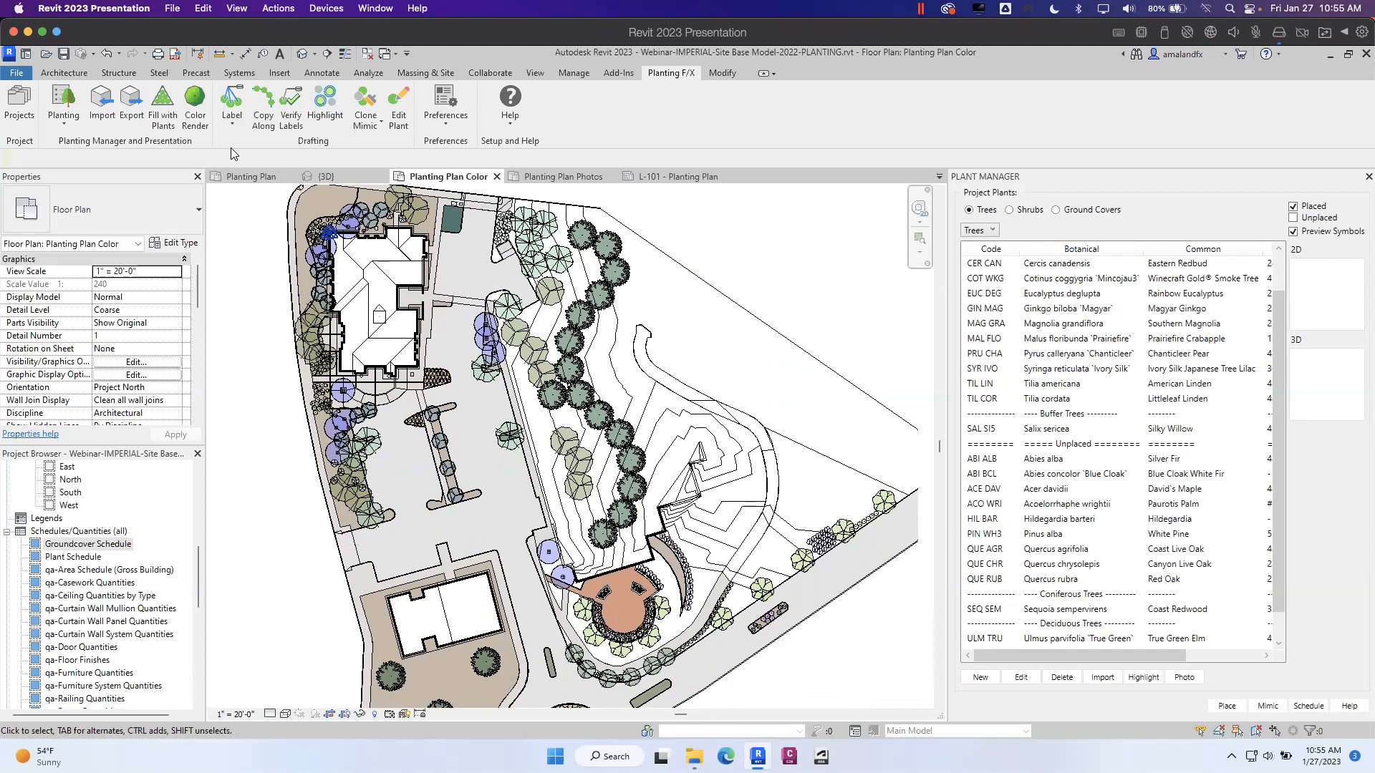
{"action": "left_click", "coordinate": [340, 179]}
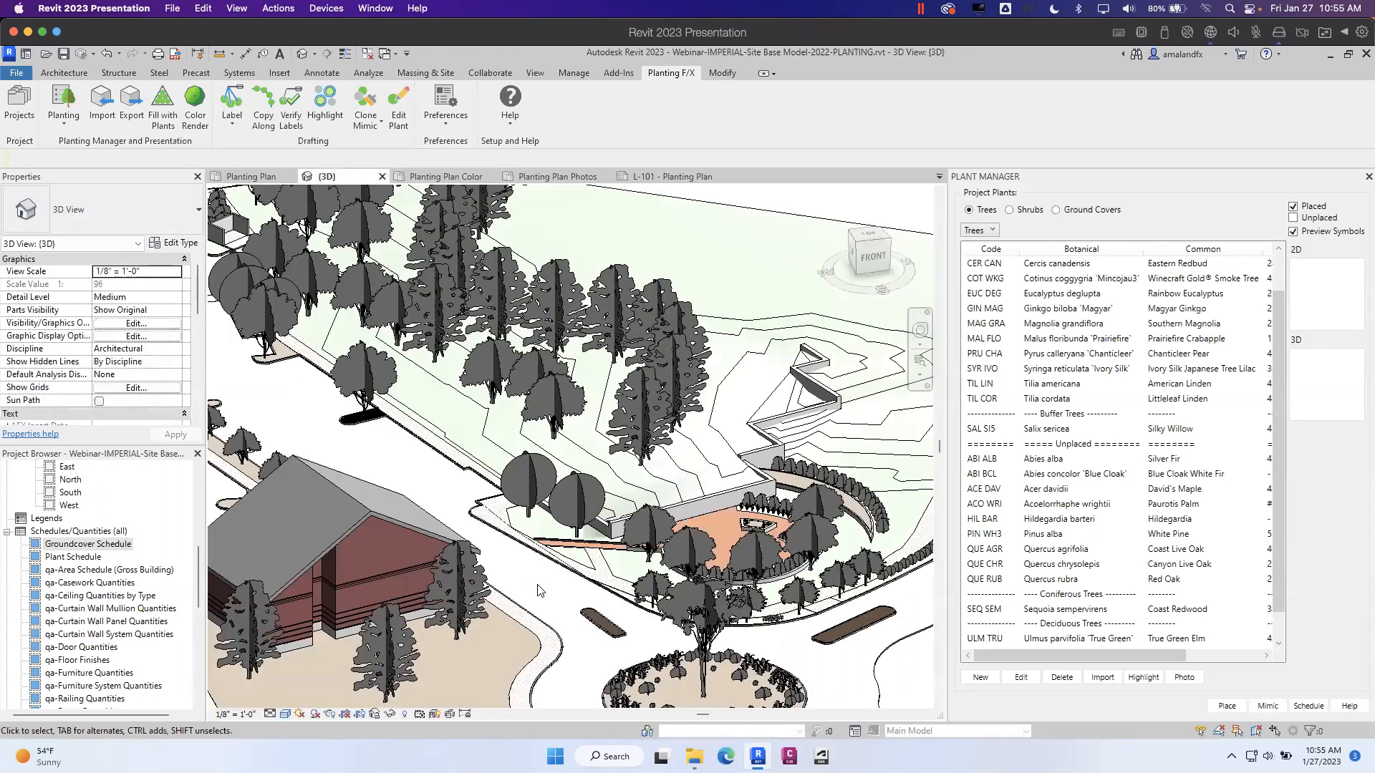
{"action": "scroll", "coordinate": [538, 582], "scroll_direction": "down", "scroll_amount": 3}
{"action": "middle_click_drag", "start_coordinate": [537, 572], "coordinate": [533, 514]}
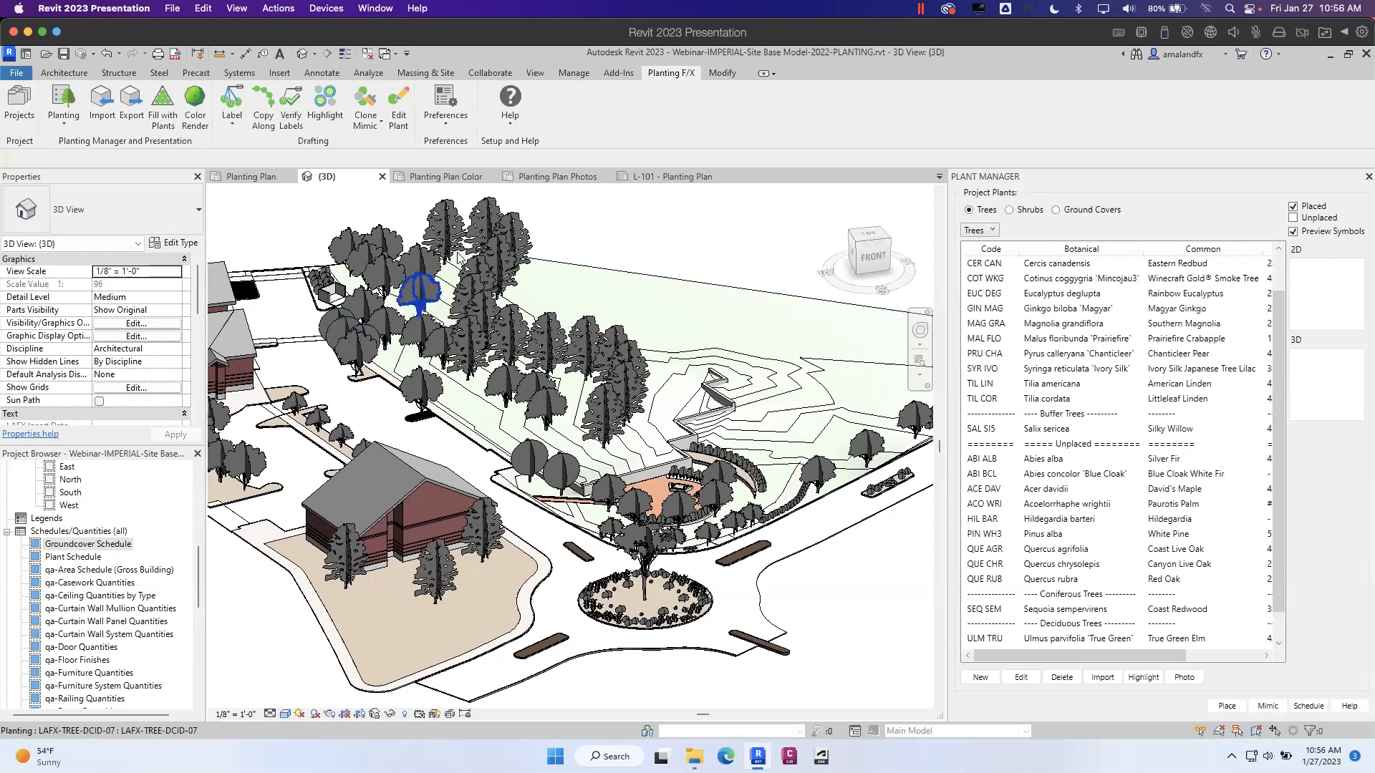
- Check in Shared Parameters where LandFX-Shared-Parameters.txt is stored under LAFX_Families, skipping the save reminder, and close without changing the file
{"action": "left_click", "coordinate": [575, 74]}
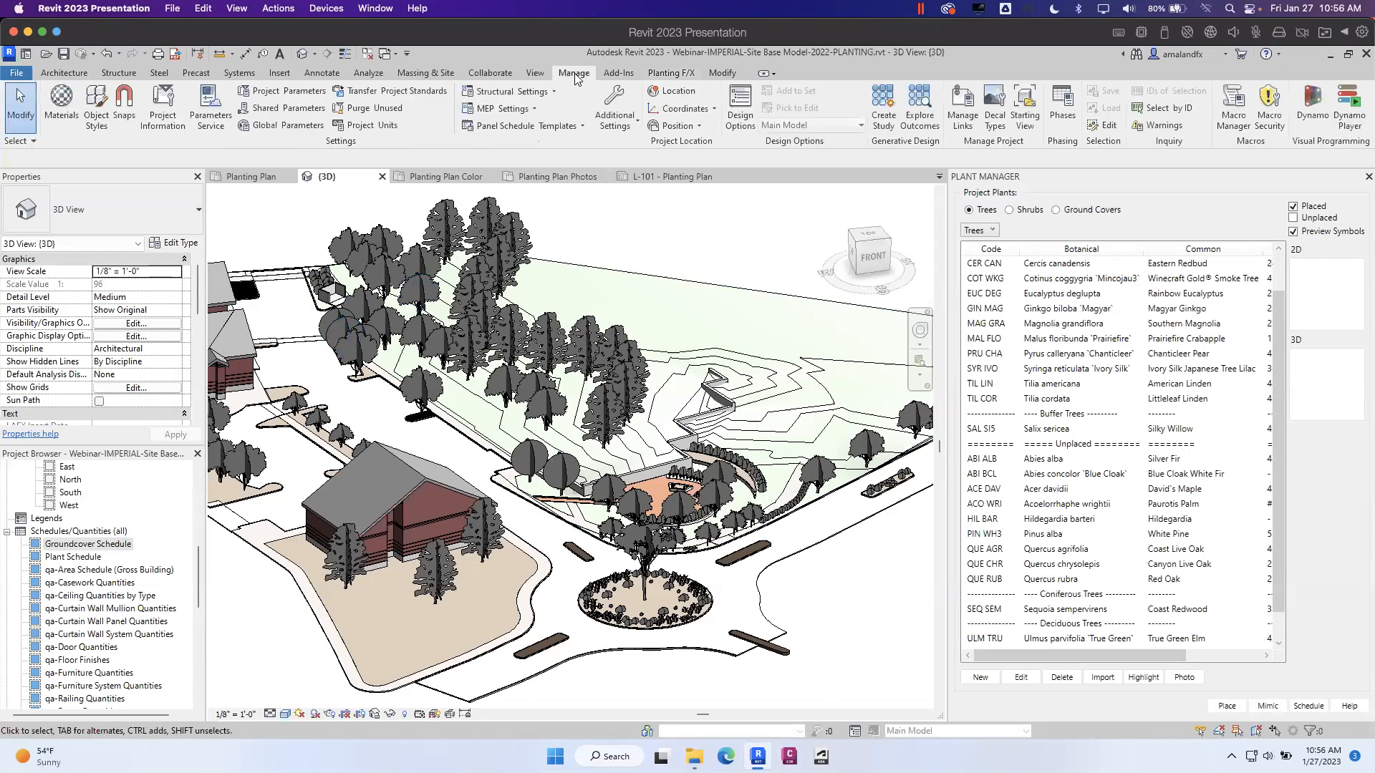
{"action": "left_click", "coordinate": [290, 109]}
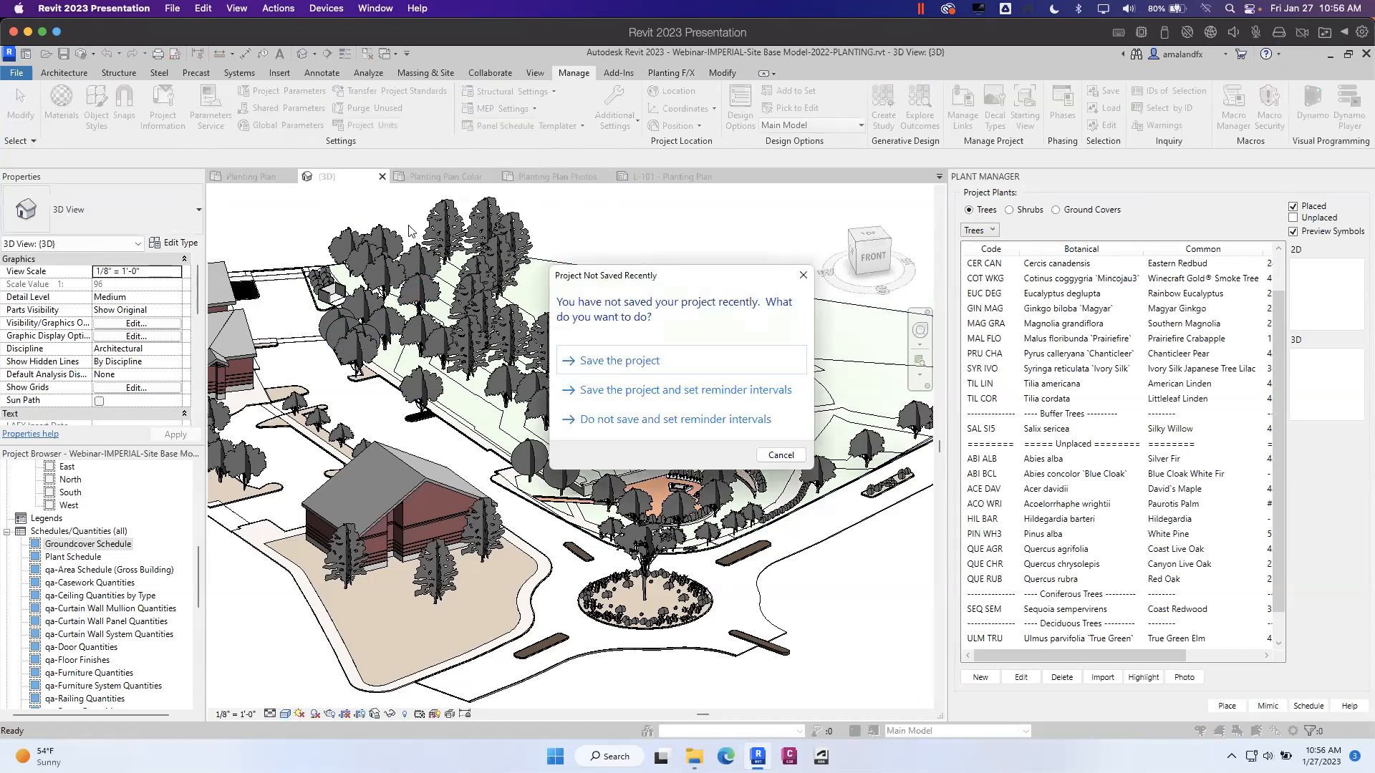
{"action": "left_click", "coordinate": [788, 458]}
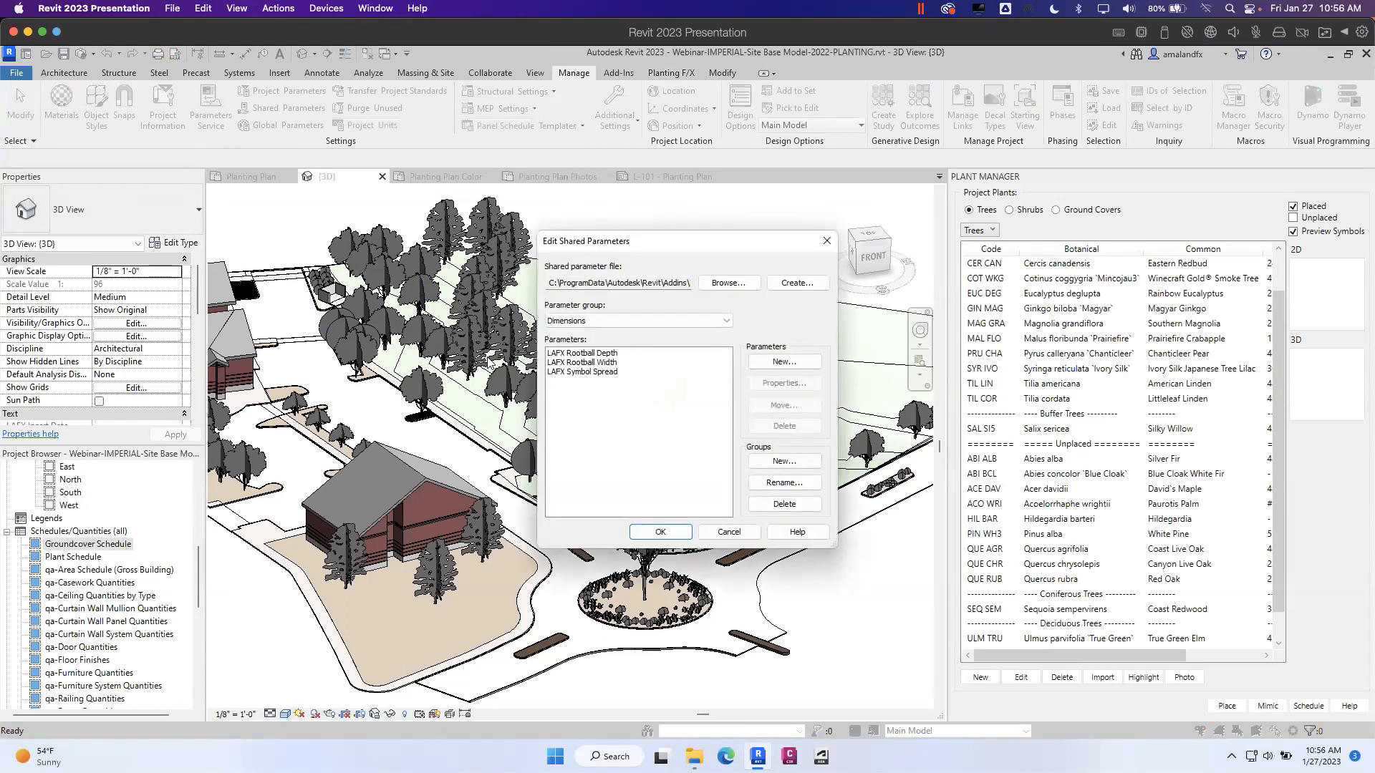
{"action": "left_click", "coordinate": [739, 282]}
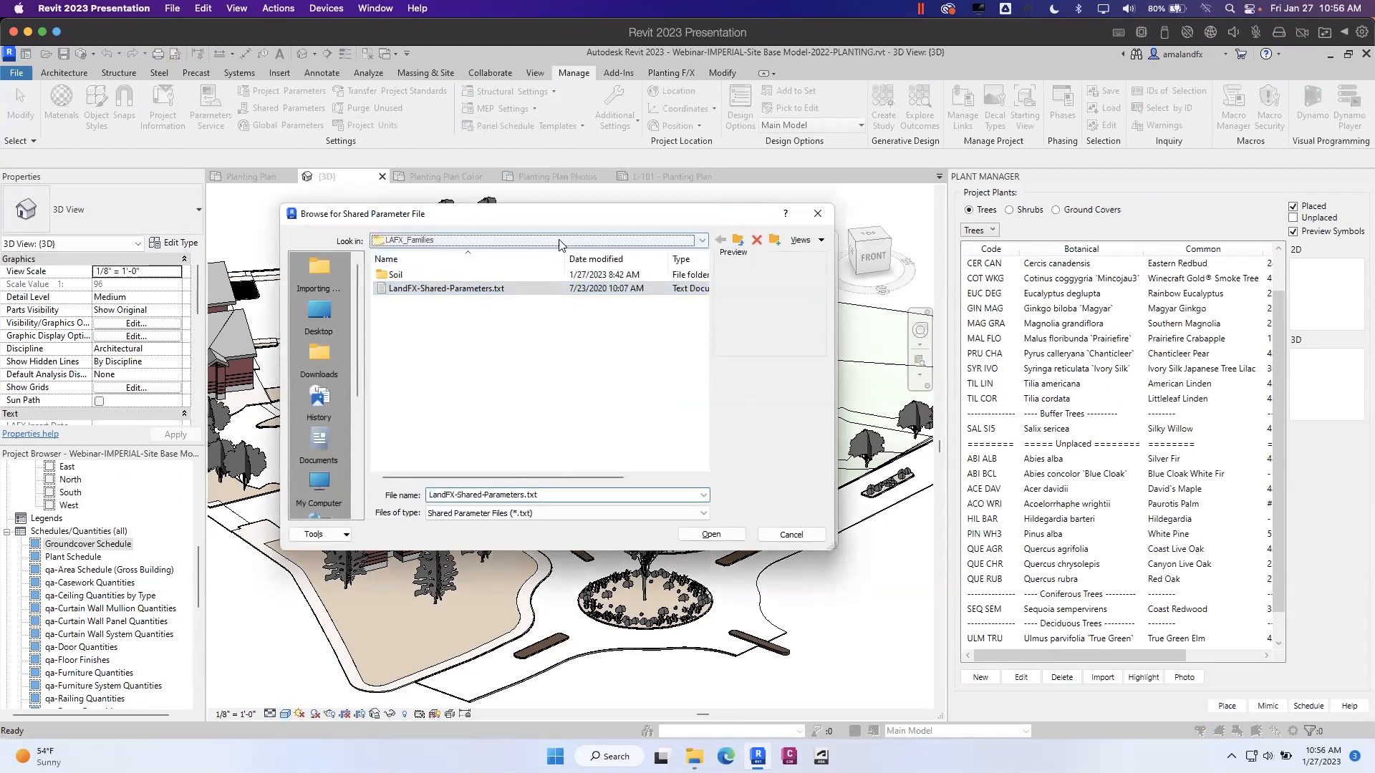
{"action": "left_click", "coordinate": [465, 241]}
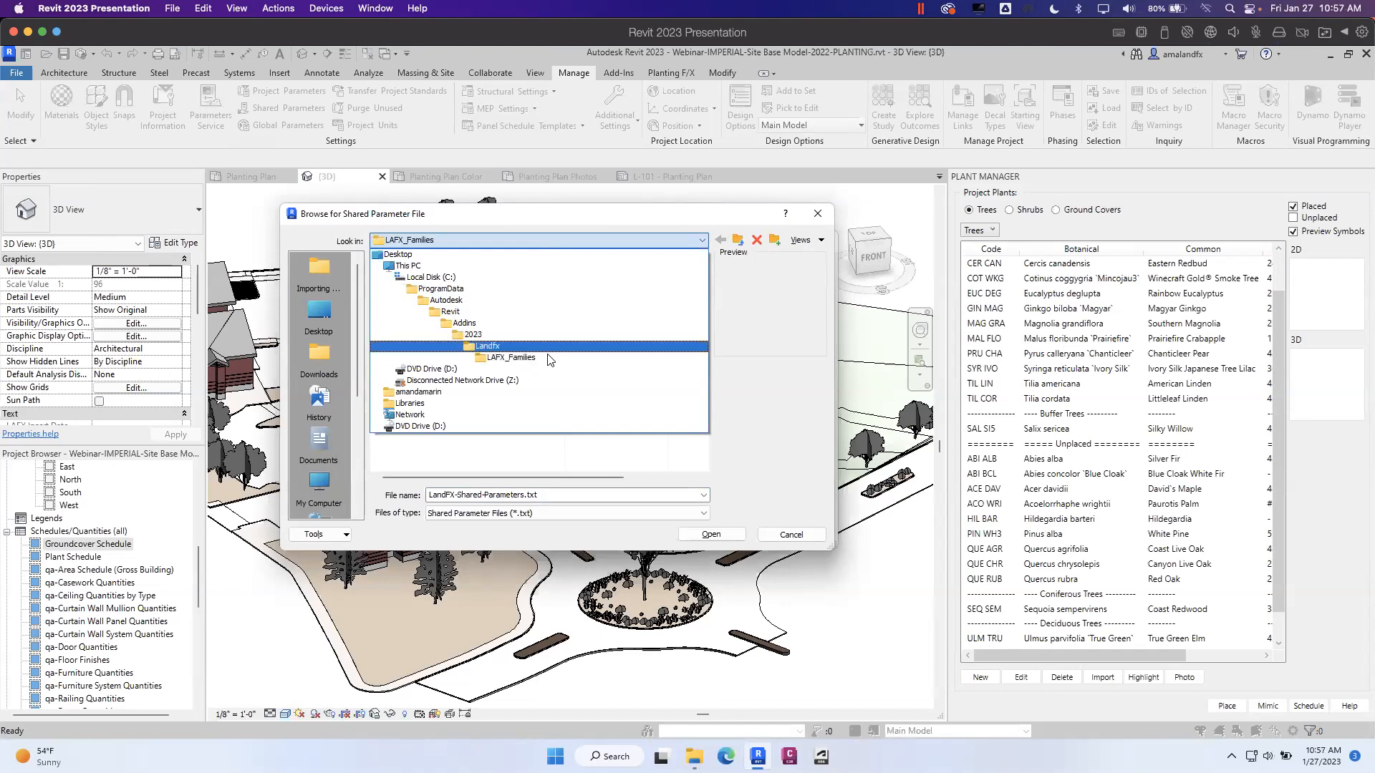
{"action": "left_click", "coordinate": [548, 358]}
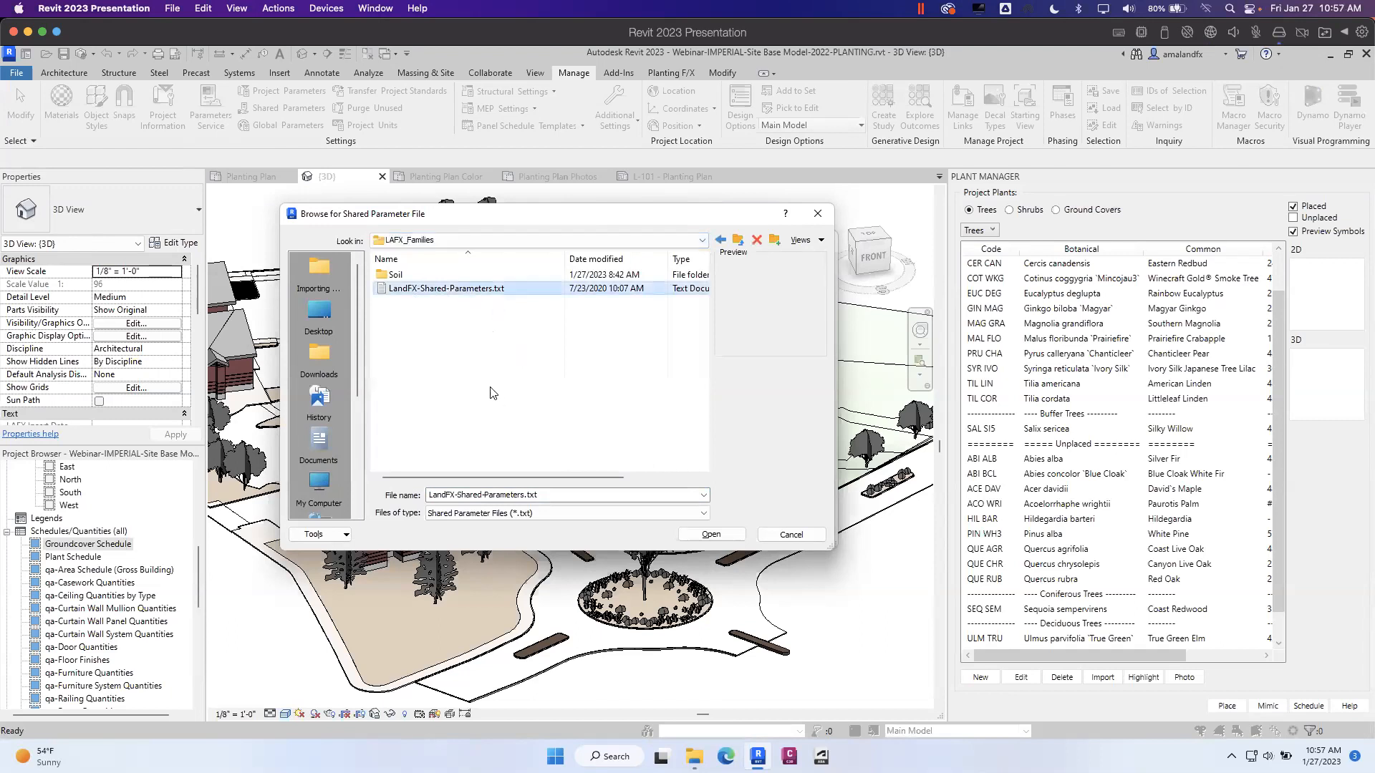
{"action": "left_click", "coordinate": [809, 537]}
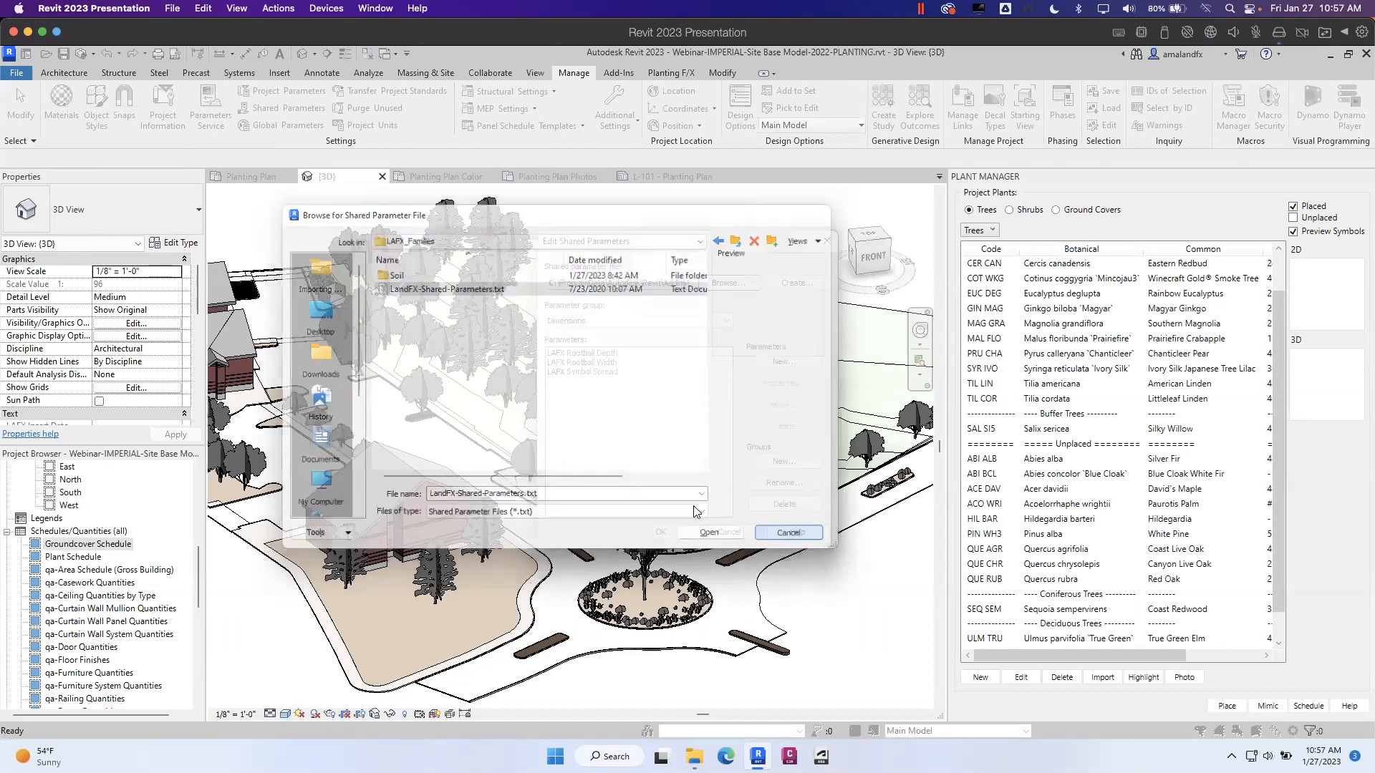
{"action": "left_click", "coordinate": [827, 244]}
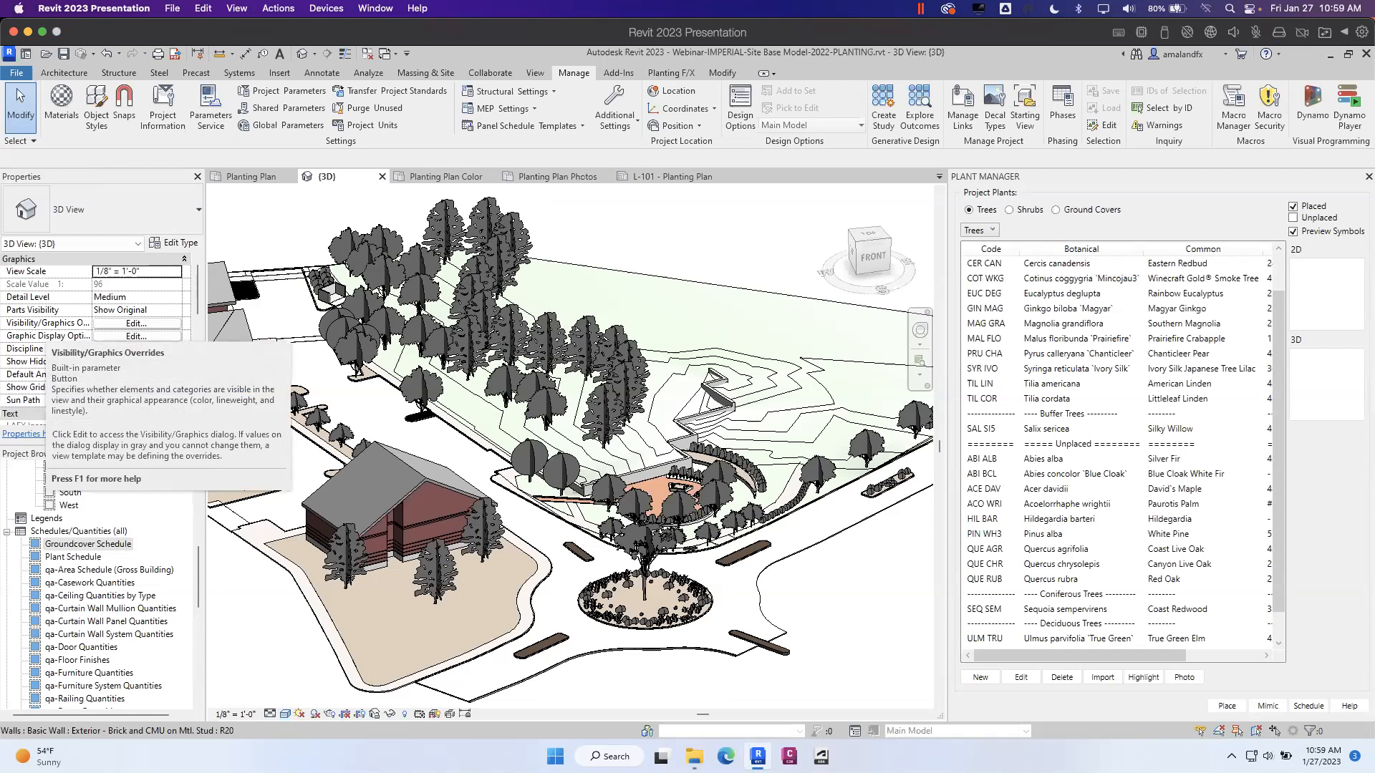
- Switch to File Explorer, browse to LandFX\Revit\2023\Library\Trees\Conifer on the C: drive, and select the LAFX-TREE-CONF-02.rfa family file
{"action": "left_click", "coordinate": [695, 758]}
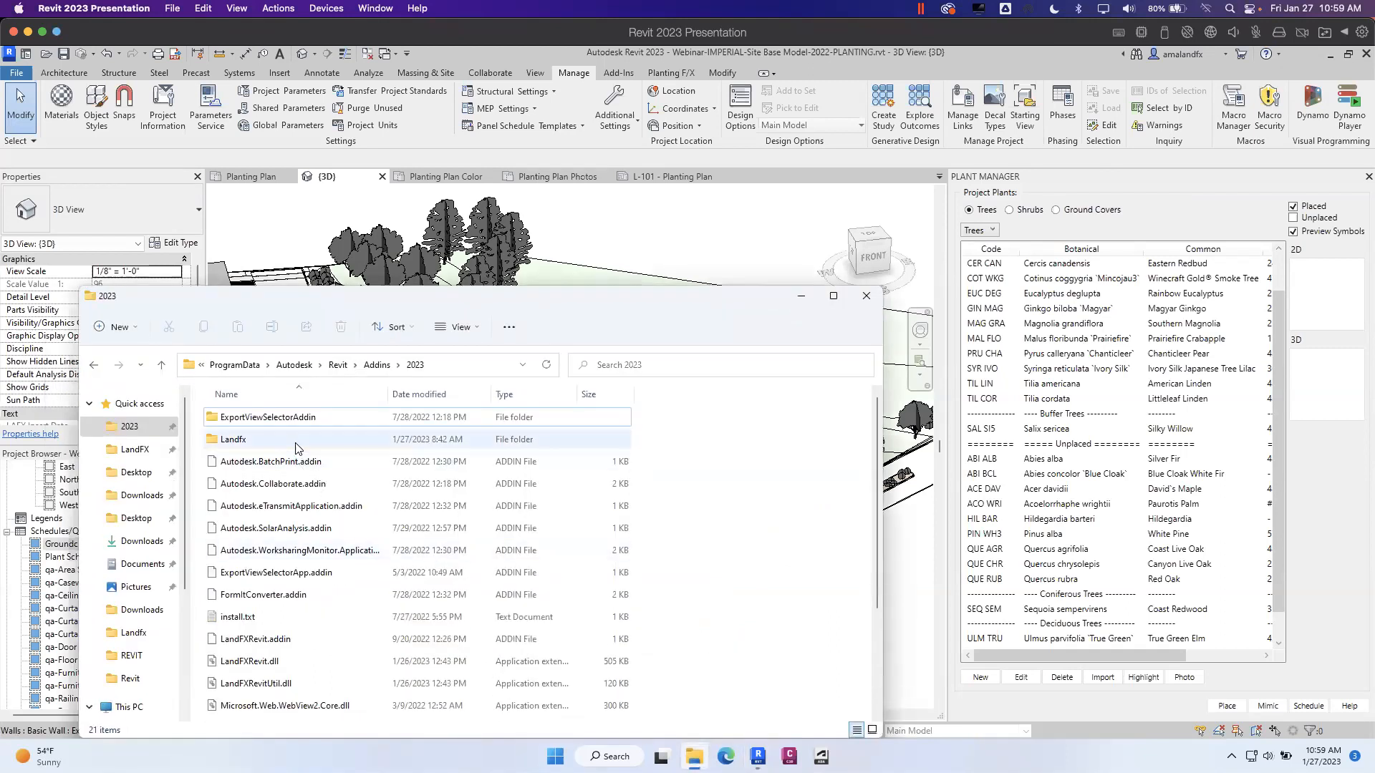
{"action": "left_click", "coordinate": [129, 449]}
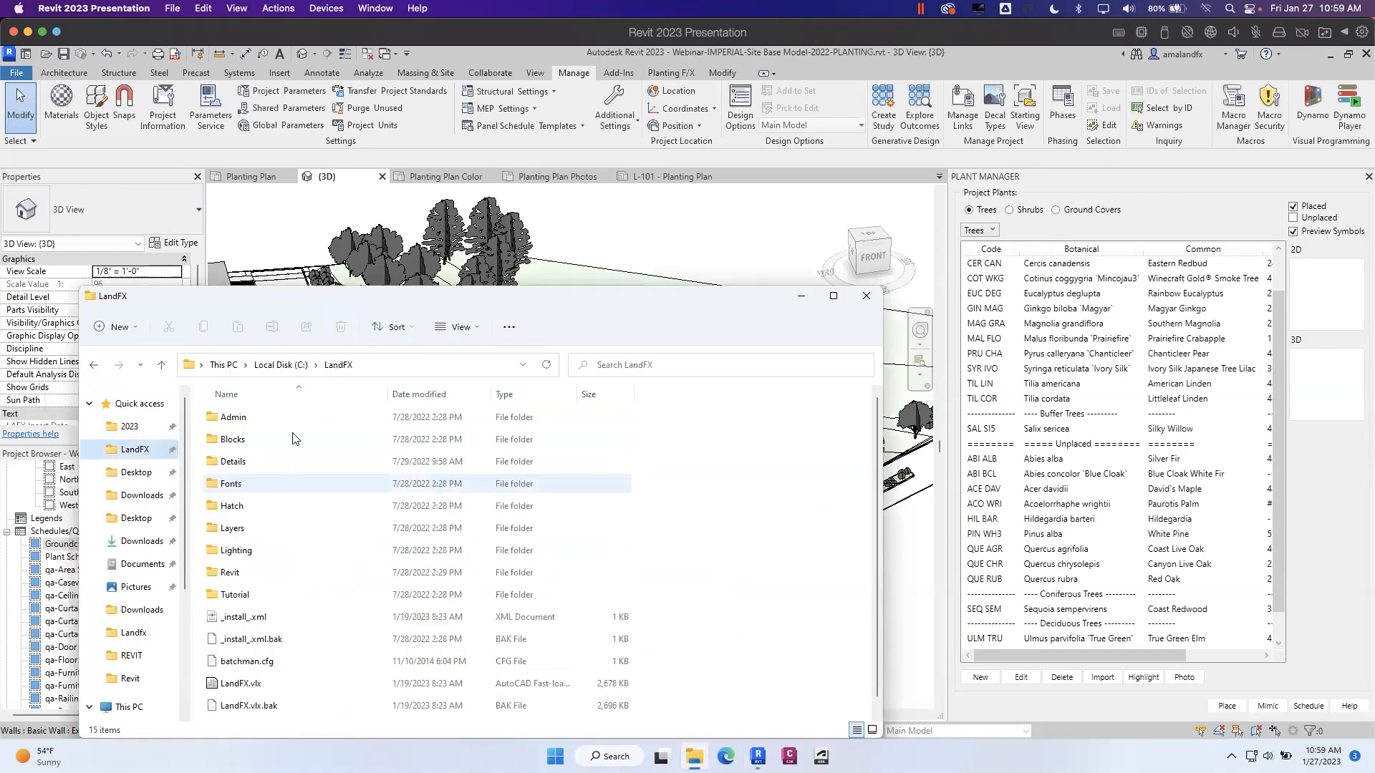
{"action": "double_click", "coordinate": [252, 573]}
{"action": "double_click", "coordinate": [240, 417]}
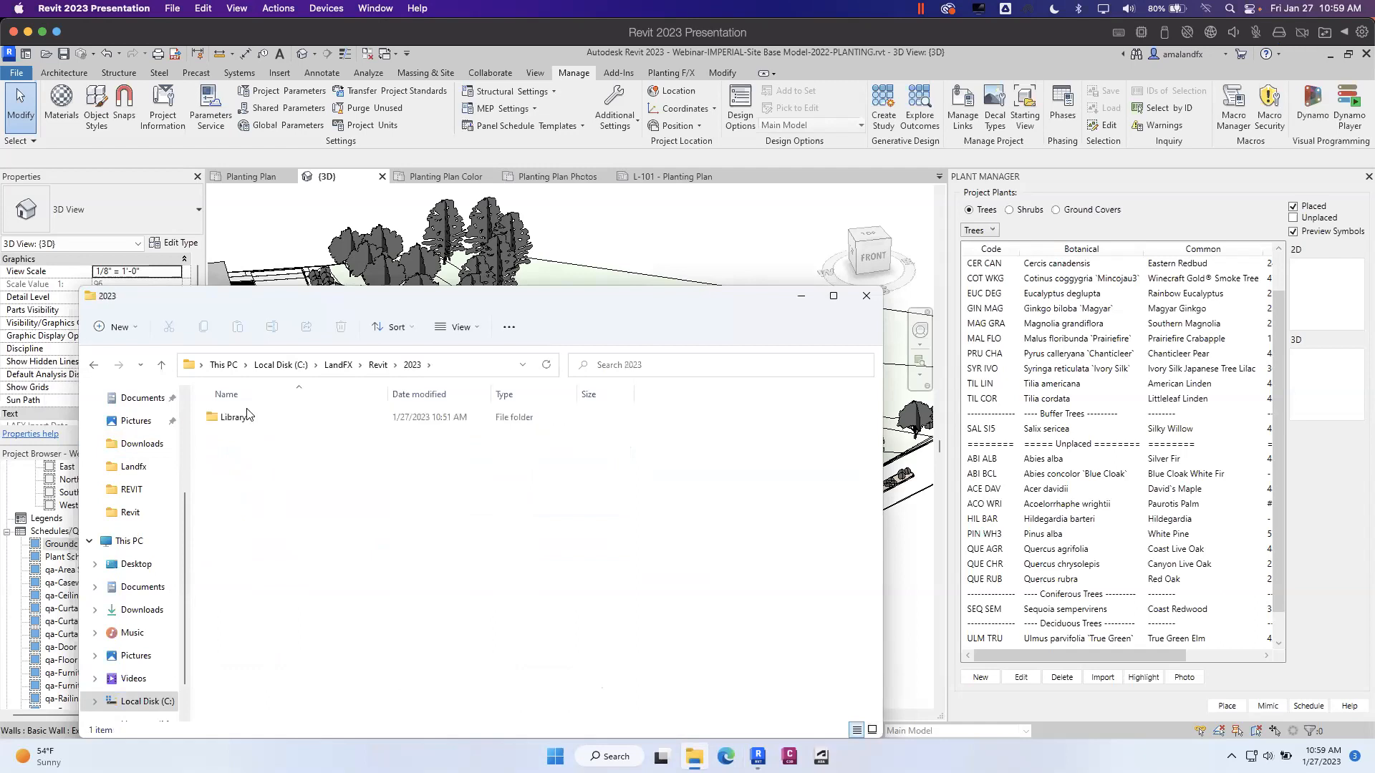
{"action": "double_click", "coordinate": [241, 417]}
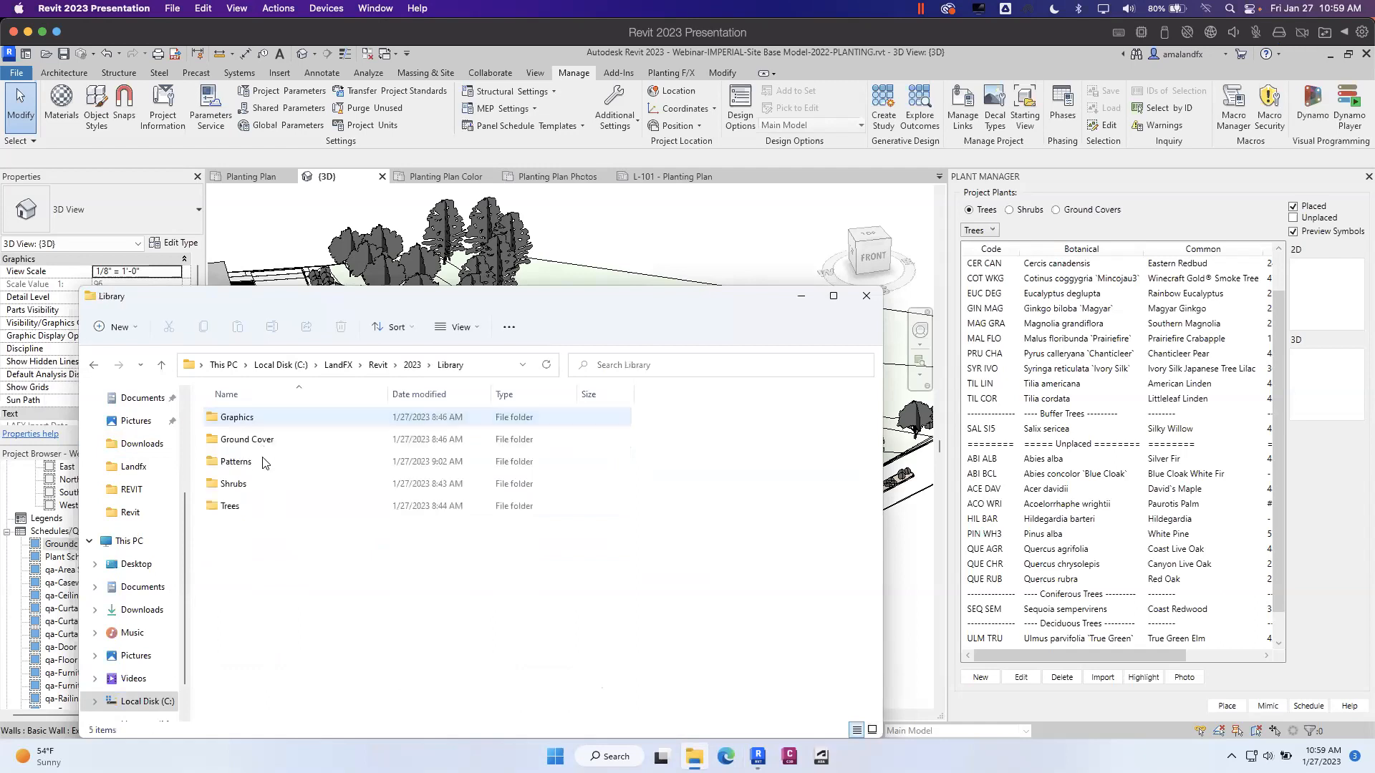
{"action": "double_click", "coordinate": [249, 506]}
{"action": "double_click", "coordinate": [237, 417]}
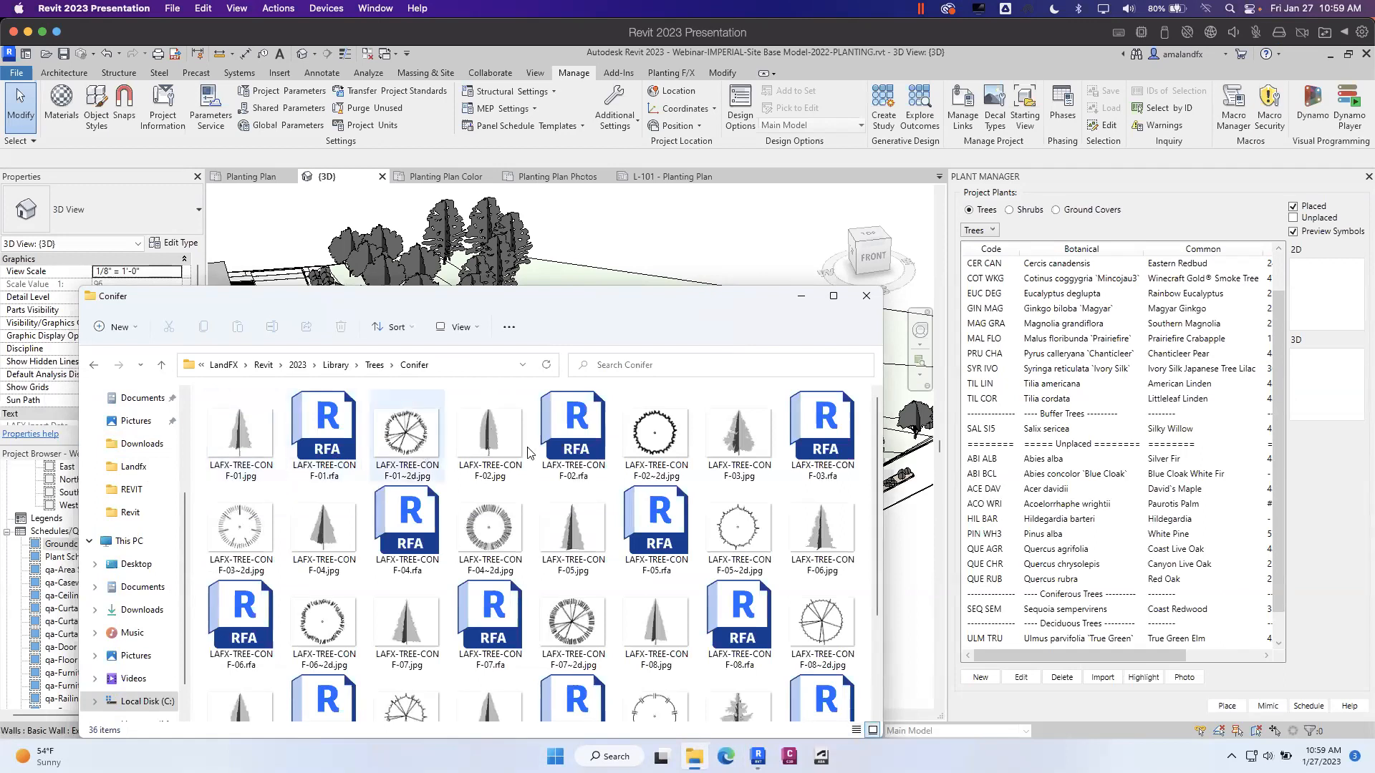
{"action": "left_click", "coordinate": [589, 469]}
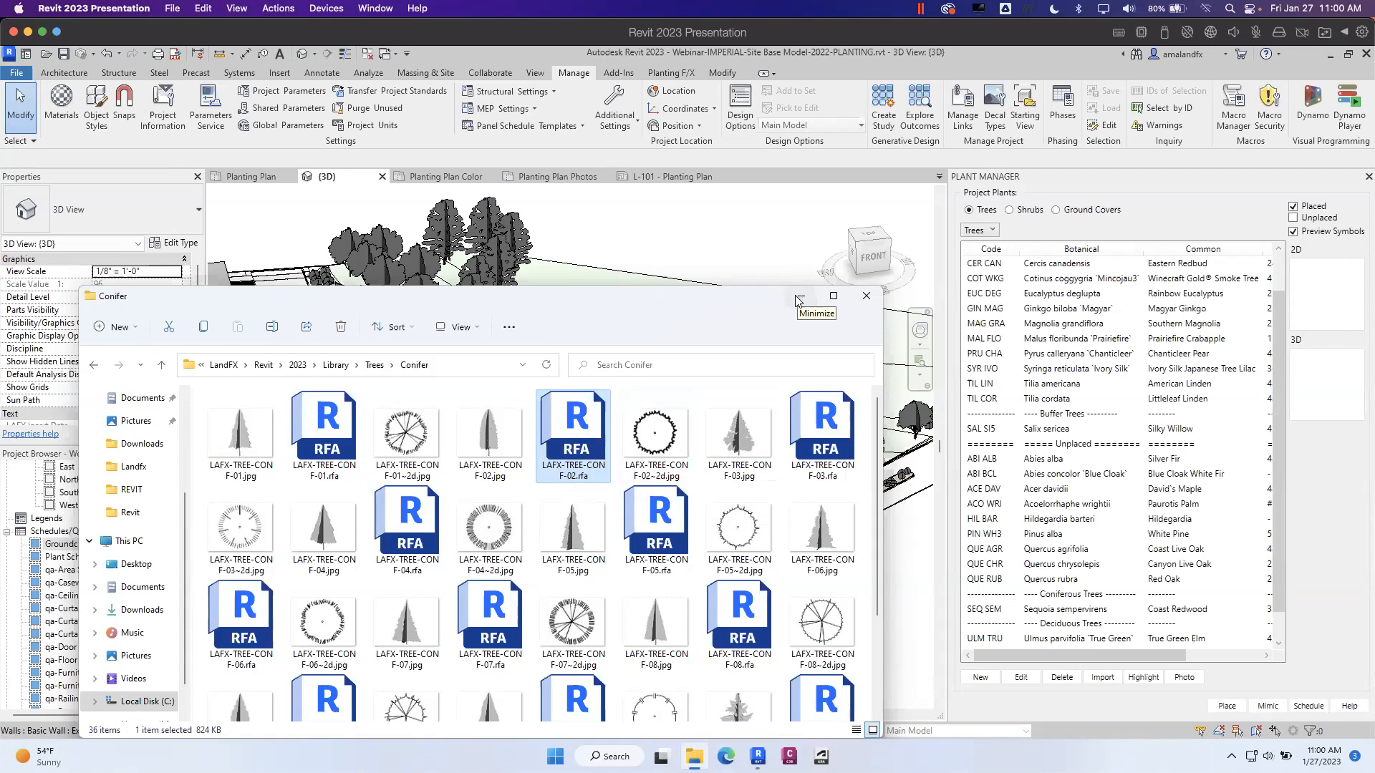
- Switch back to Revit, view the detail level options for the 3D view, and dismiss them without choosing one
{"action": "left_click", "coordinate": [904, 159]}
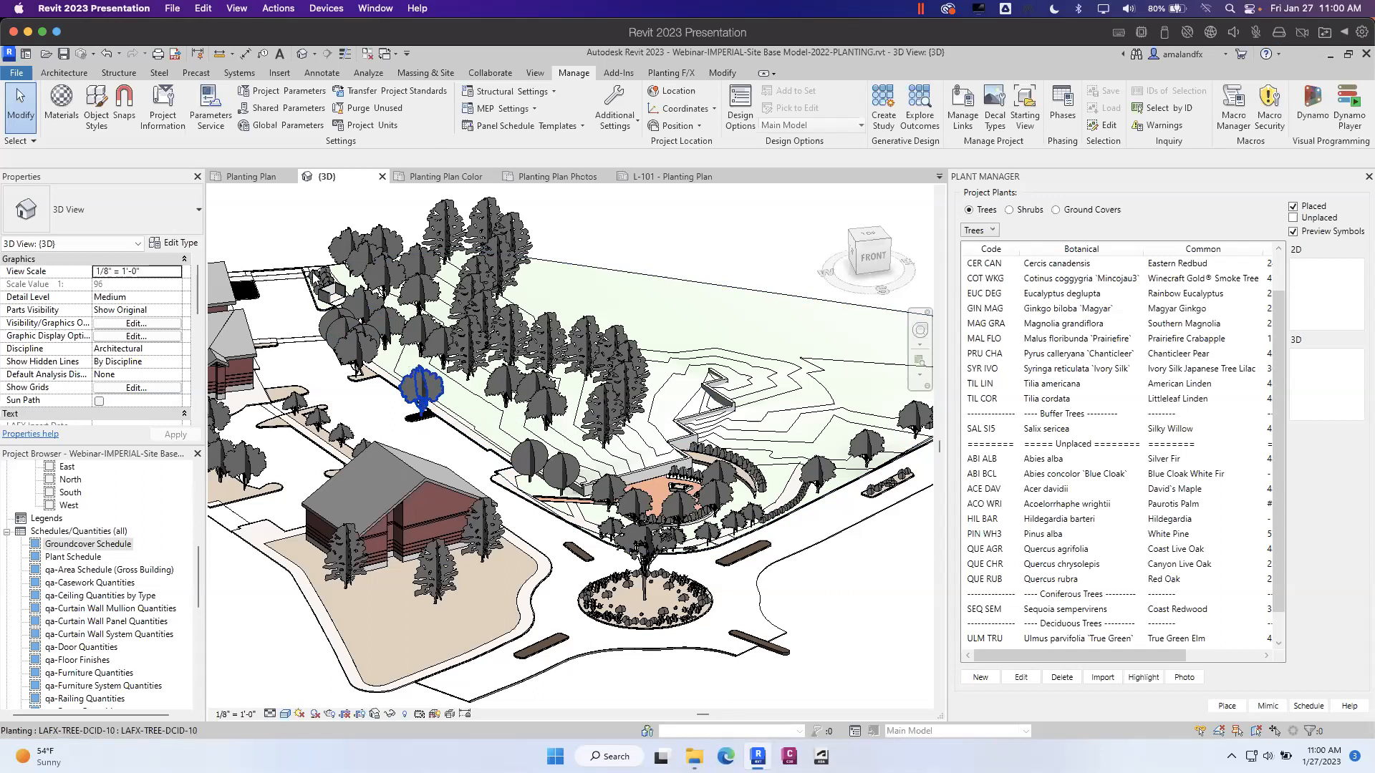
{"action": "left_click", "coordinate": [286, 714]}
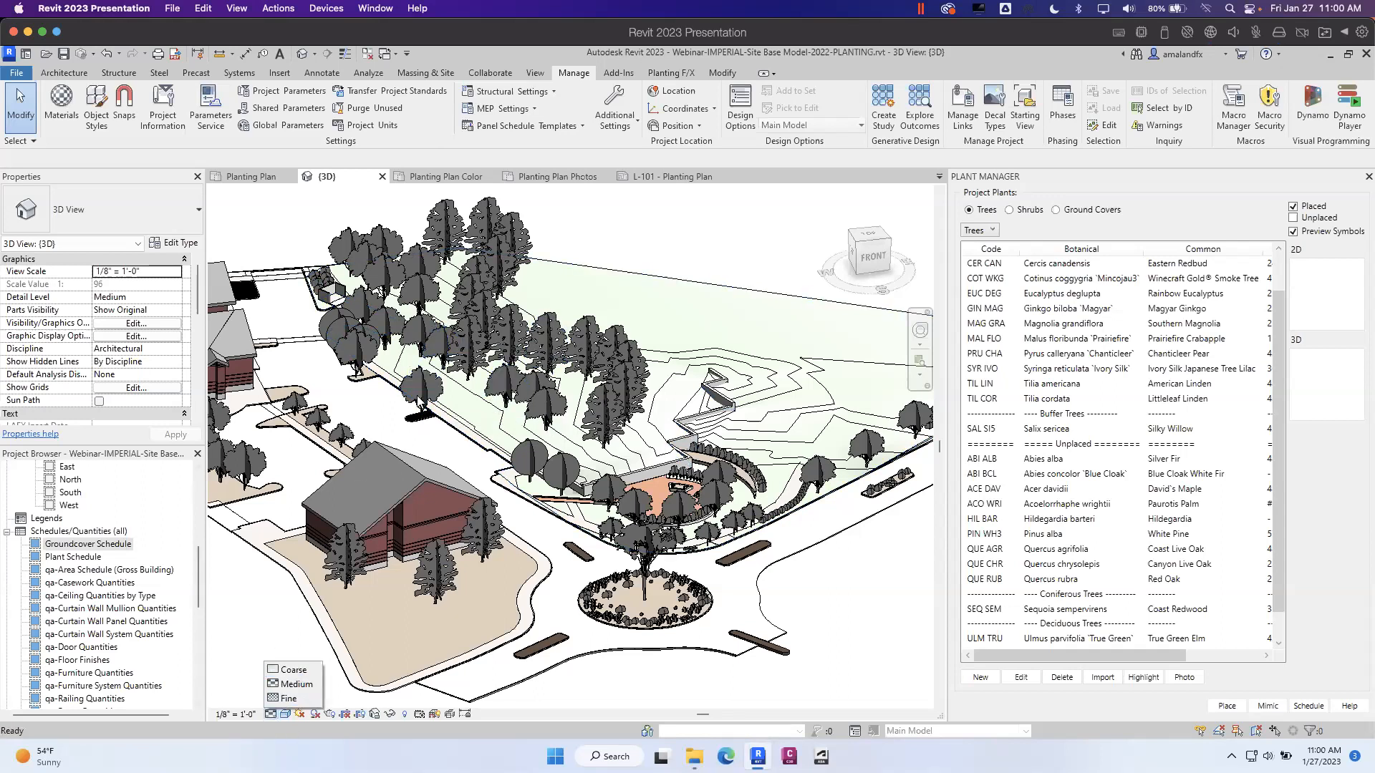
{"action": "left_click", "coordinate": [732, 147]}
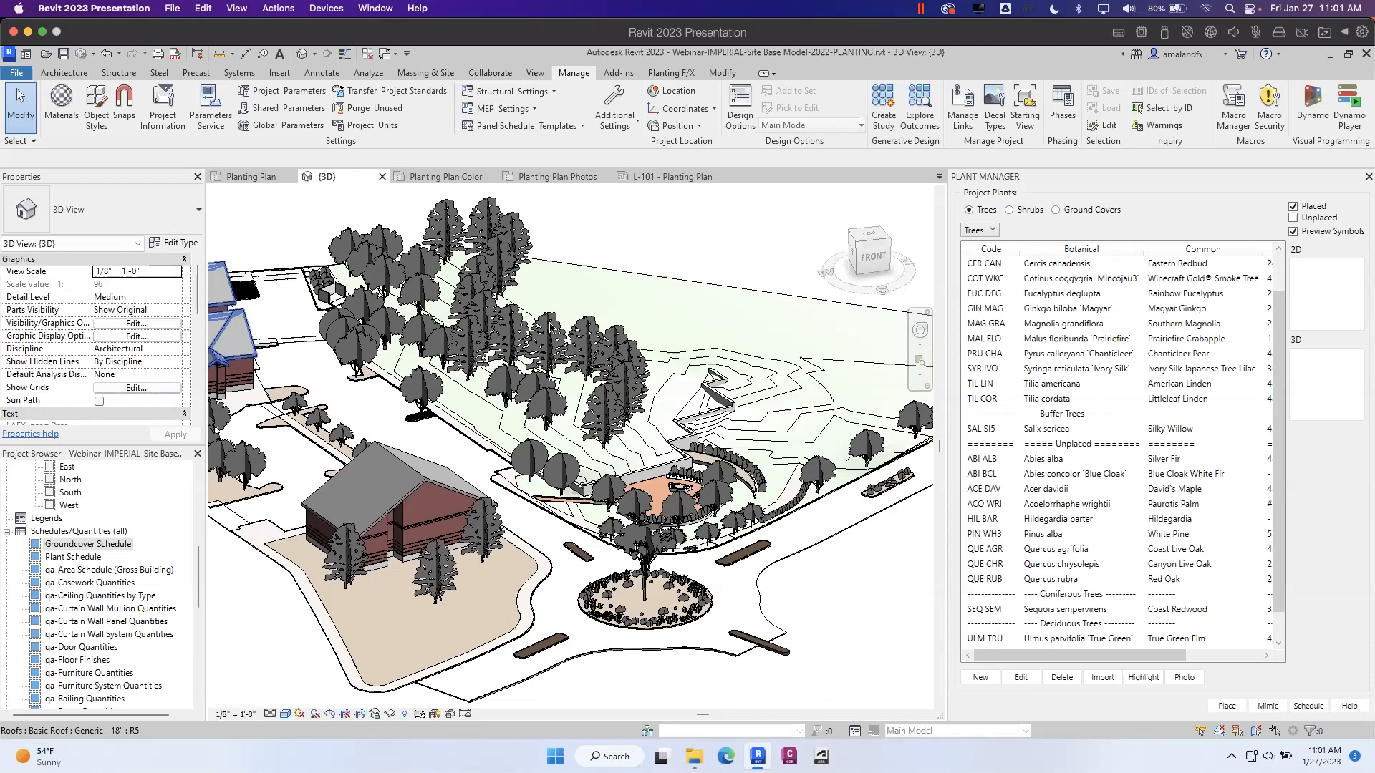
- Open the Planting Plan view and examine the trees and labels beside the drive, closing in on the tree over the small planter island
{"action": "left_click", "coordinate": [266, 178]}
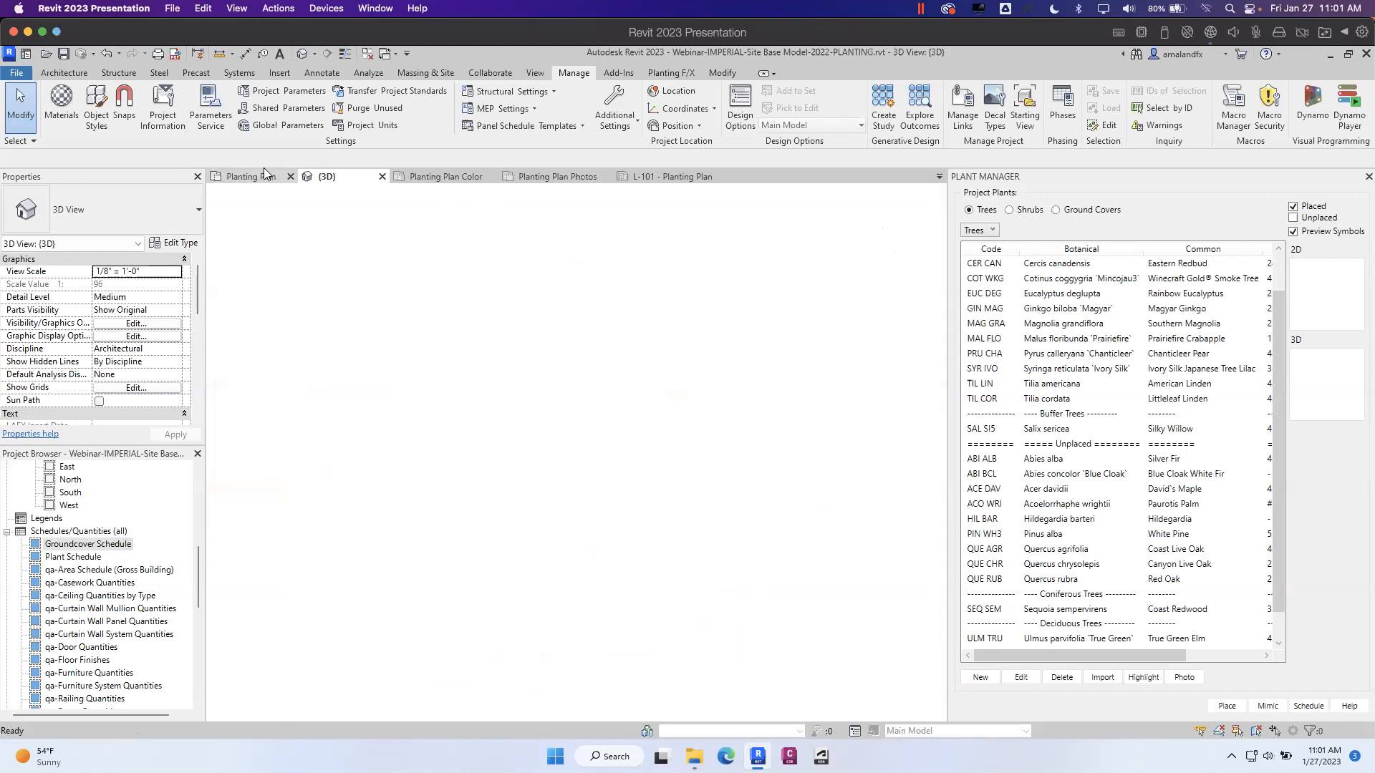
{"action": "middle_click_drag", "start_coordinate": [708, 537], "coordinate": [391, 323]}
{"action": "middle_click_drag", "start_coordinate": [595, 571], "coordinate": [456, 367]}
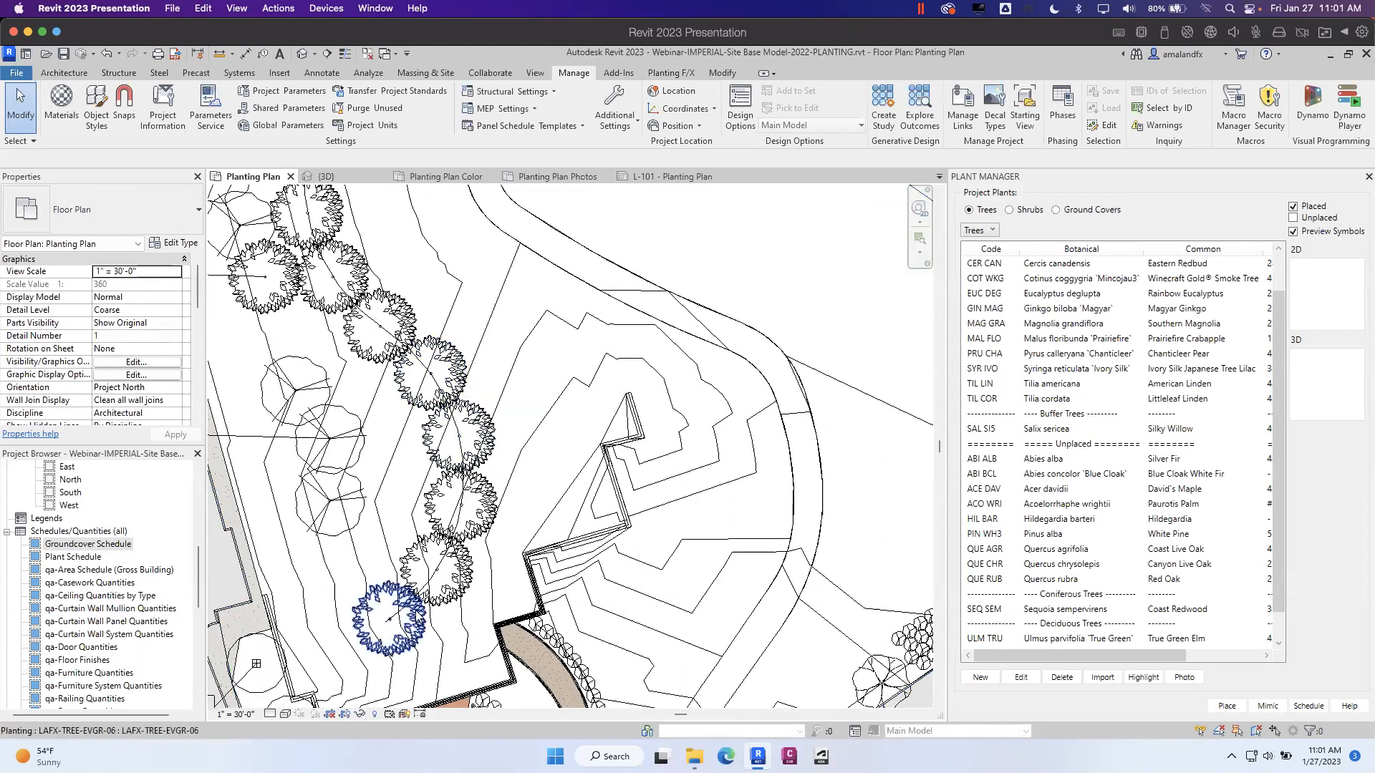
{"action": "middle_click_drag", "start_coordinate": [524, 457], "coordinate": [608, 246]}
{"action": "middle_click_drag", "start_coordinate": [716, 479], "coordinate": [878, 530]}
{"action": "middle_click_drag", "start_coordinate": [553, 329], "coordinate": [364, 562]}
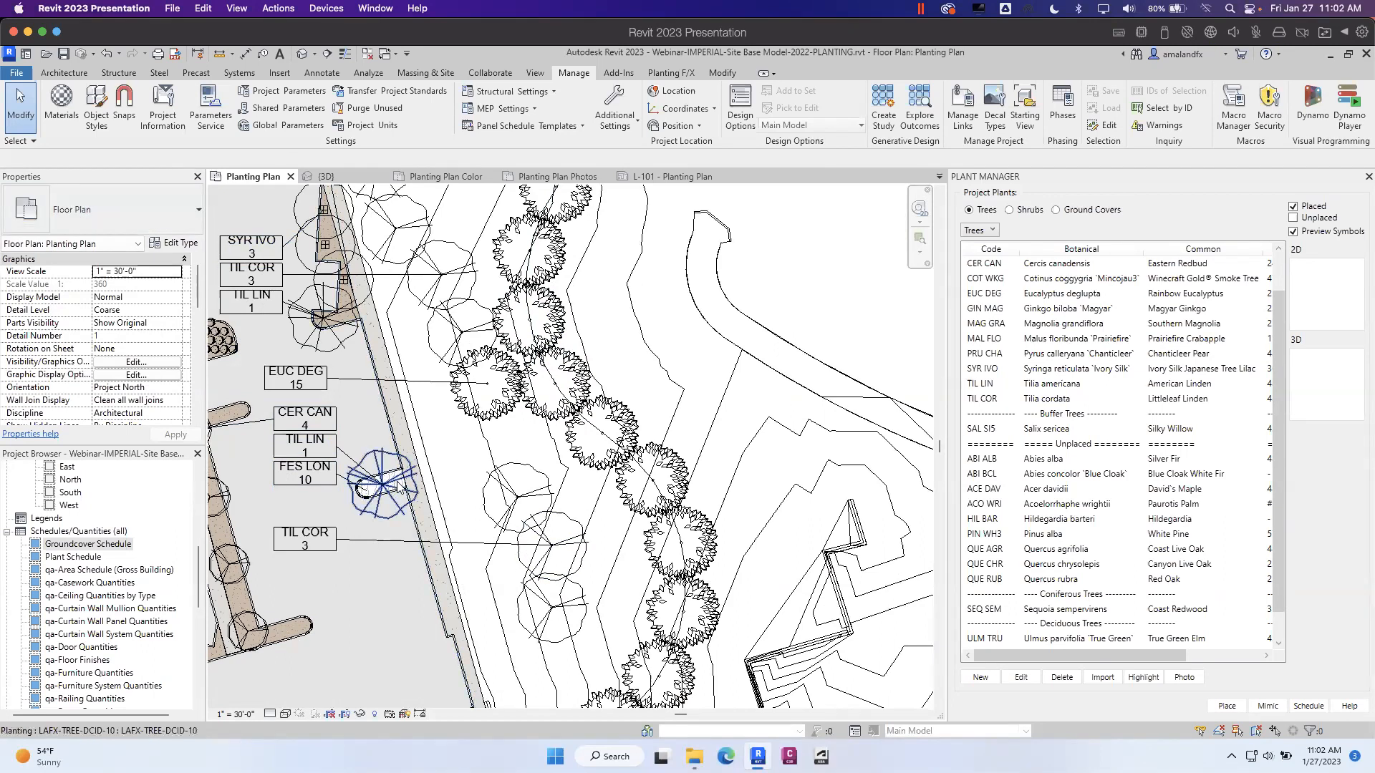
{"action": "scroll", "coordinate": [399, 487], "scroll_direction": "up", "scroll_amount": 5}
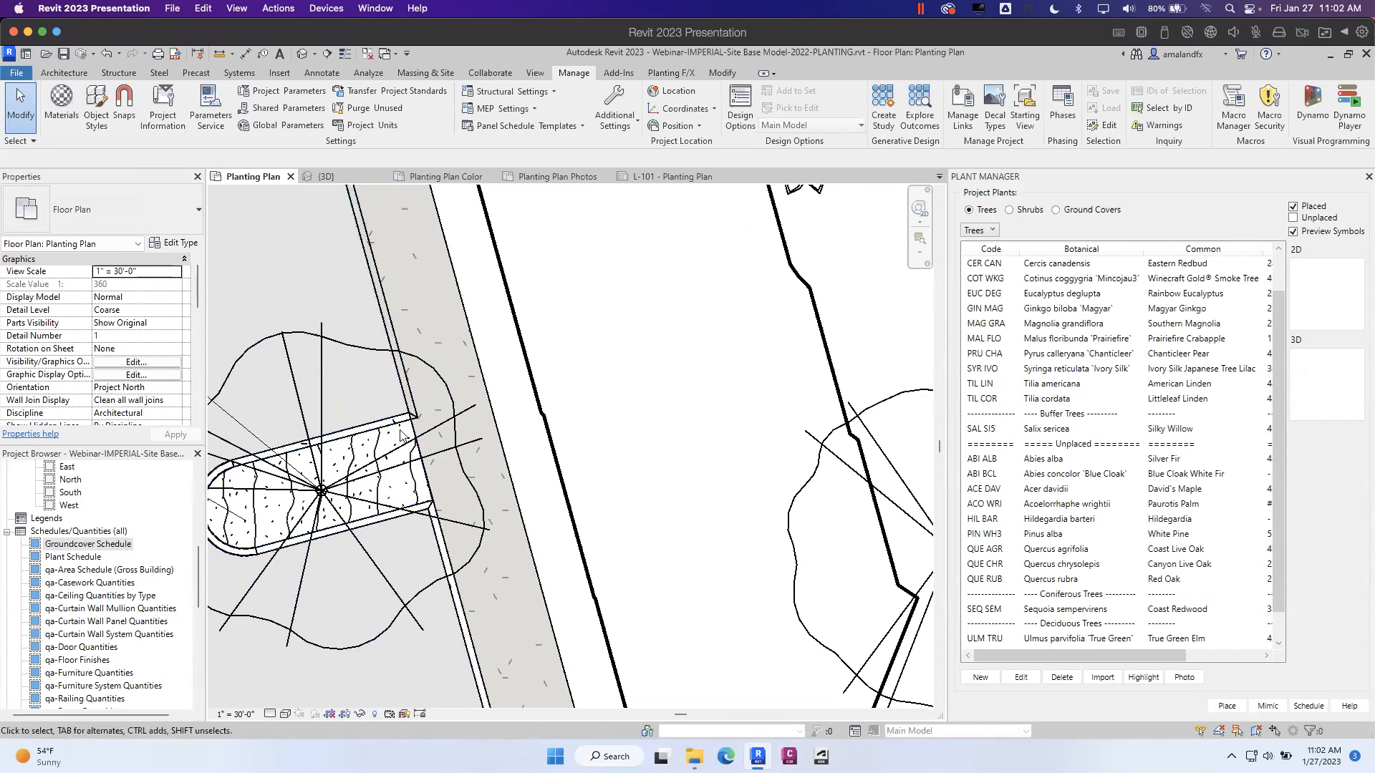
{"action": "scroll", "coordinate": [567, 586], "scroll_direction": "down", "scroll_amount": 1}
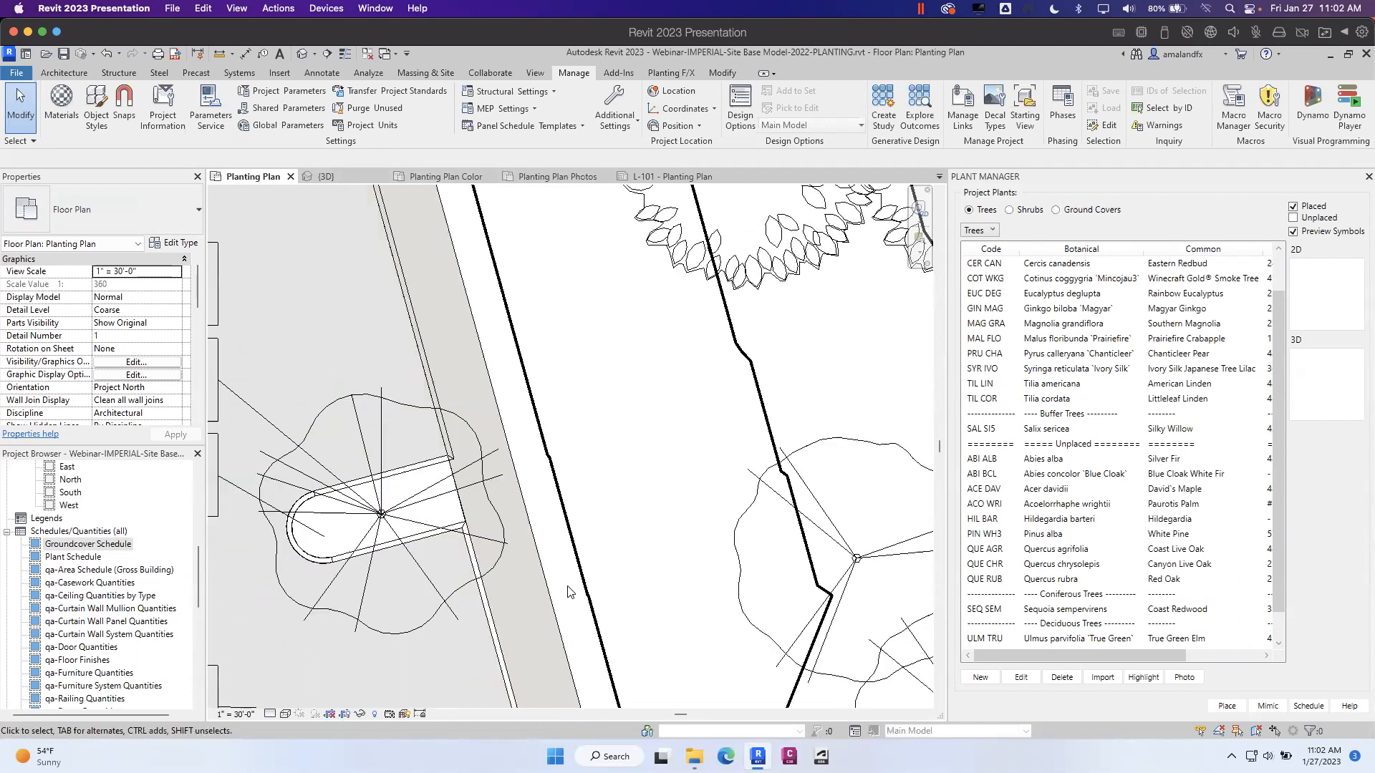
- Select the EUC DEG tree where its label leader ends, review its LAFX plant data and label, and clear the selection
{"action": "scroll", "coordinate": [567, 592], "scroll_direction": "down", "scroll_amount": 5}
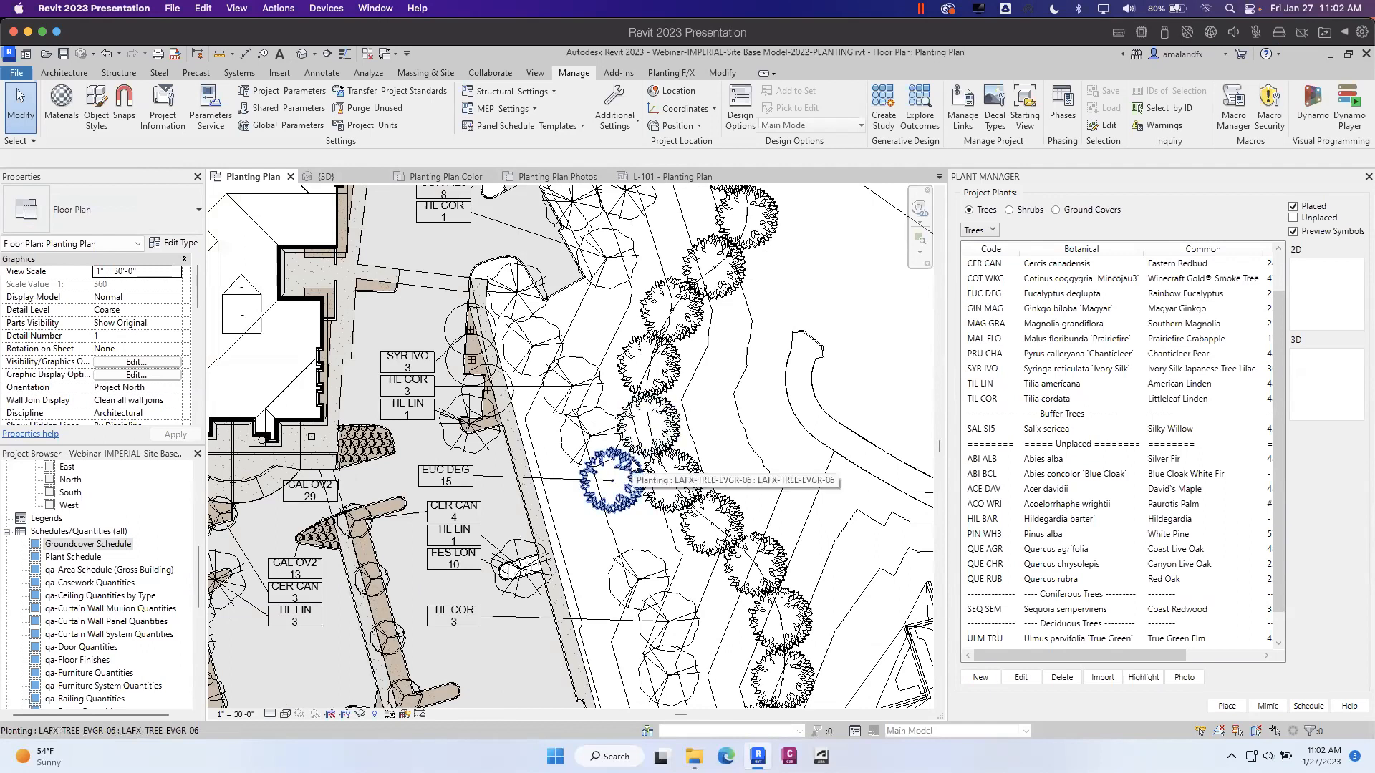
{"action": "left_click", "coordinate": [620, 513]}
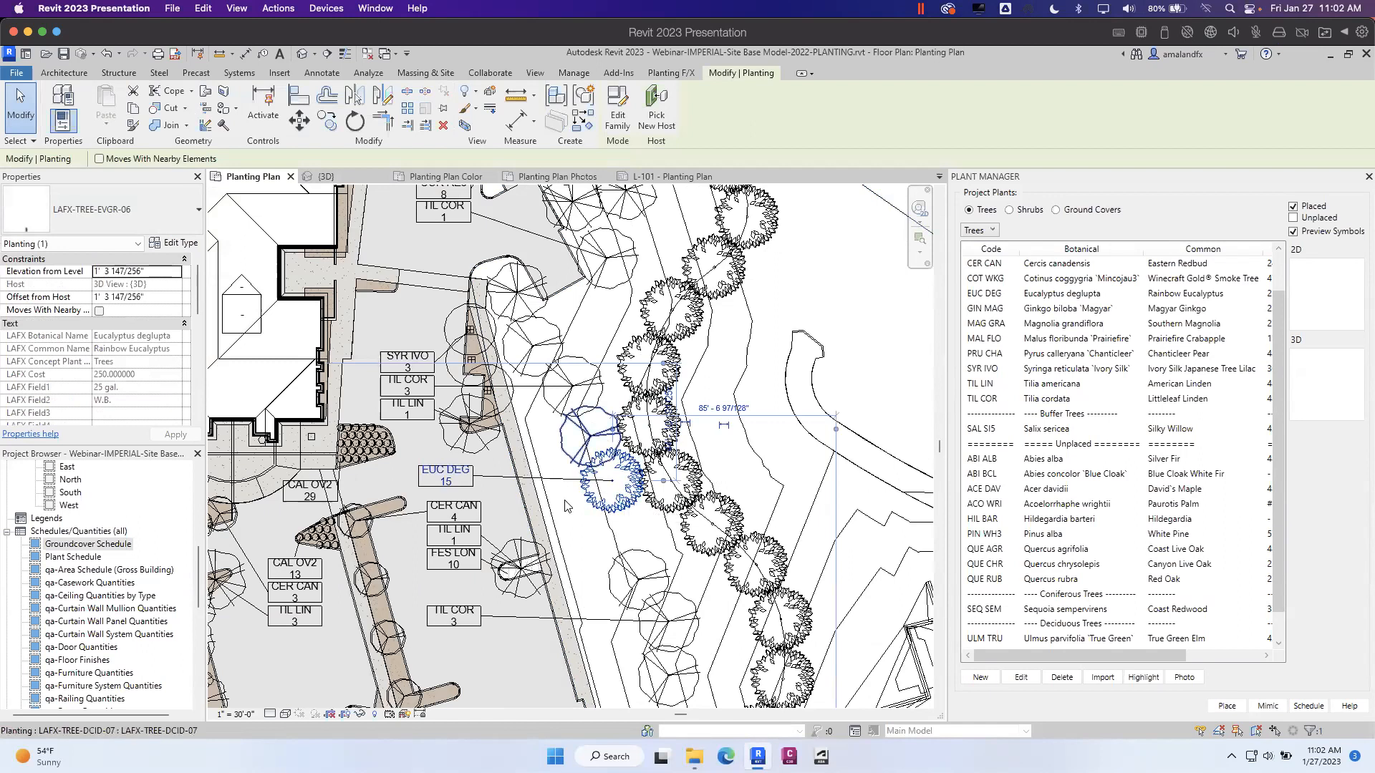
{"action": "middle_click_drag", "start_coordinate": [647, 524], "coordinate": [540, 457]}
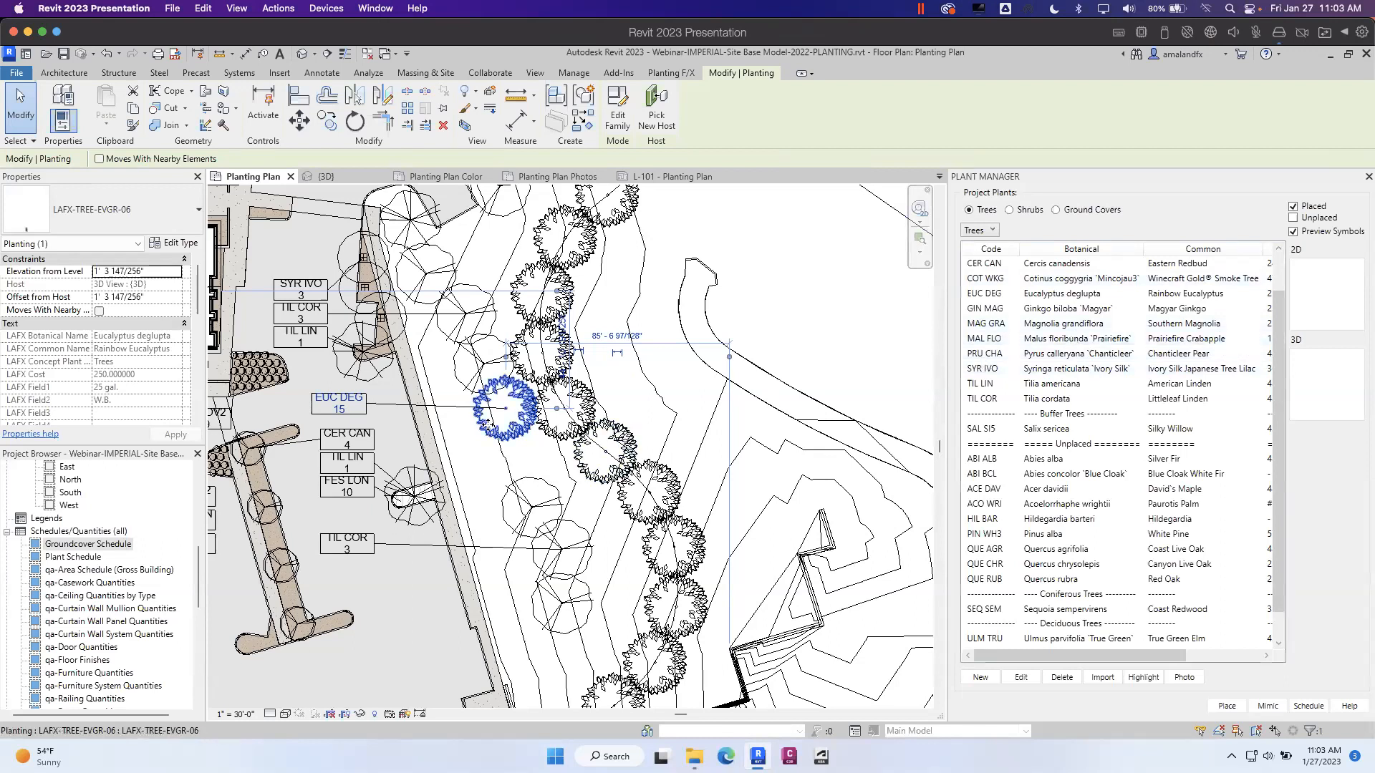
{"action": "left_click", "coordinate": [531, 458]}
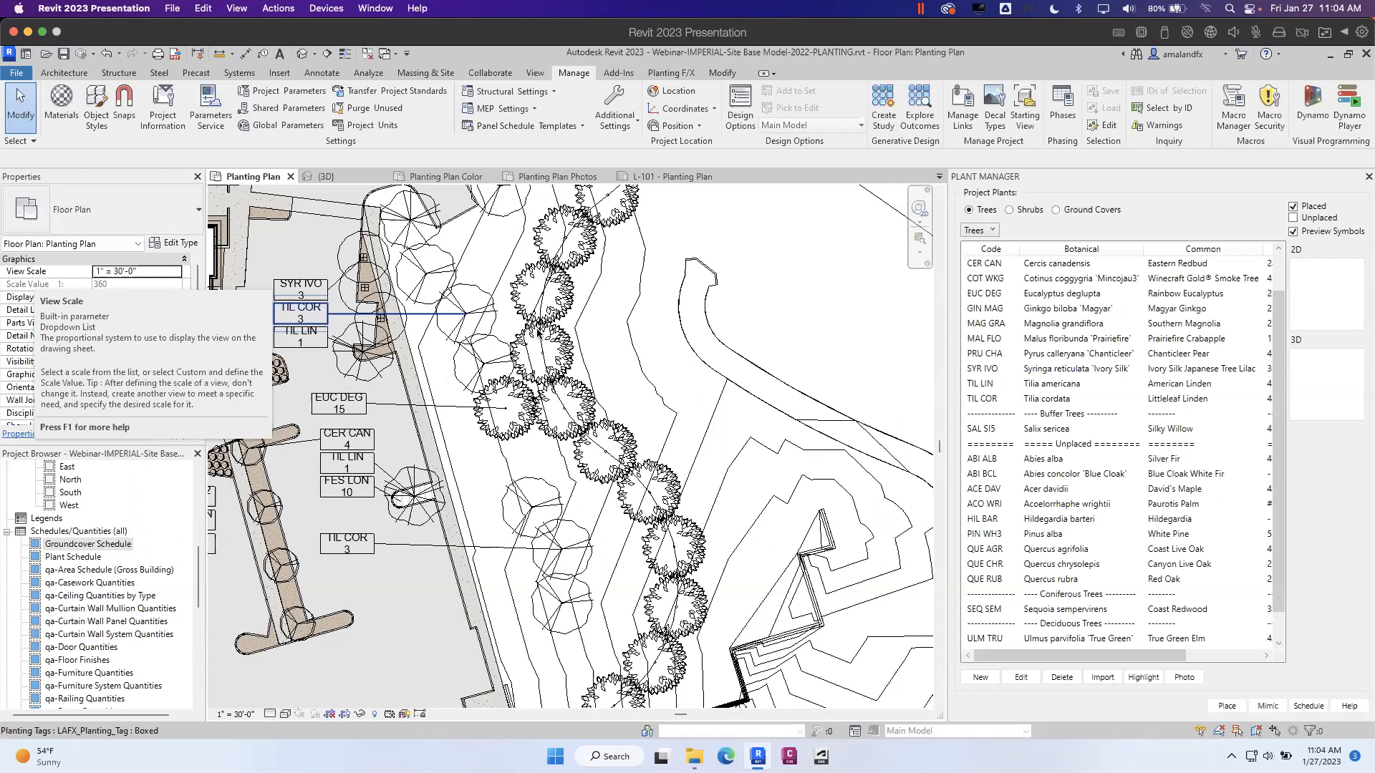
{"action": "left_click", "coordinate": [654, 333]}
- Fill the small narrow planting bed east of the building entrance with plants, using rectangular (rect) spacing
{"action": "middle_click_drag", "start_coordinate": [462, 308], "coordinate": [625, 609]}
{"action": "scroll", "coordinate": [434, 526], "scroll_direction": "up", "scroll_amount": 2}
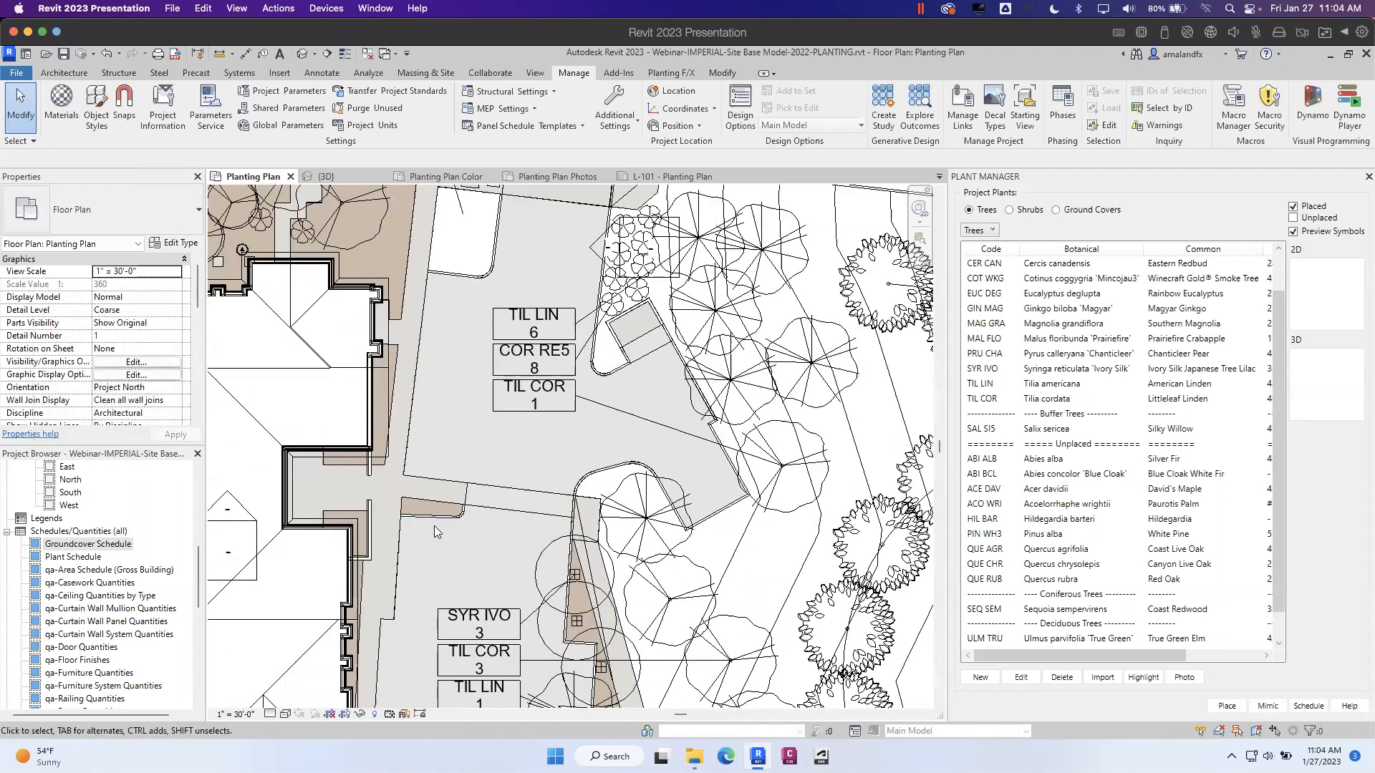
{"action": "middle_click_drag", "start_coordinate": [479, 579], "coordinate": [449, 381]}
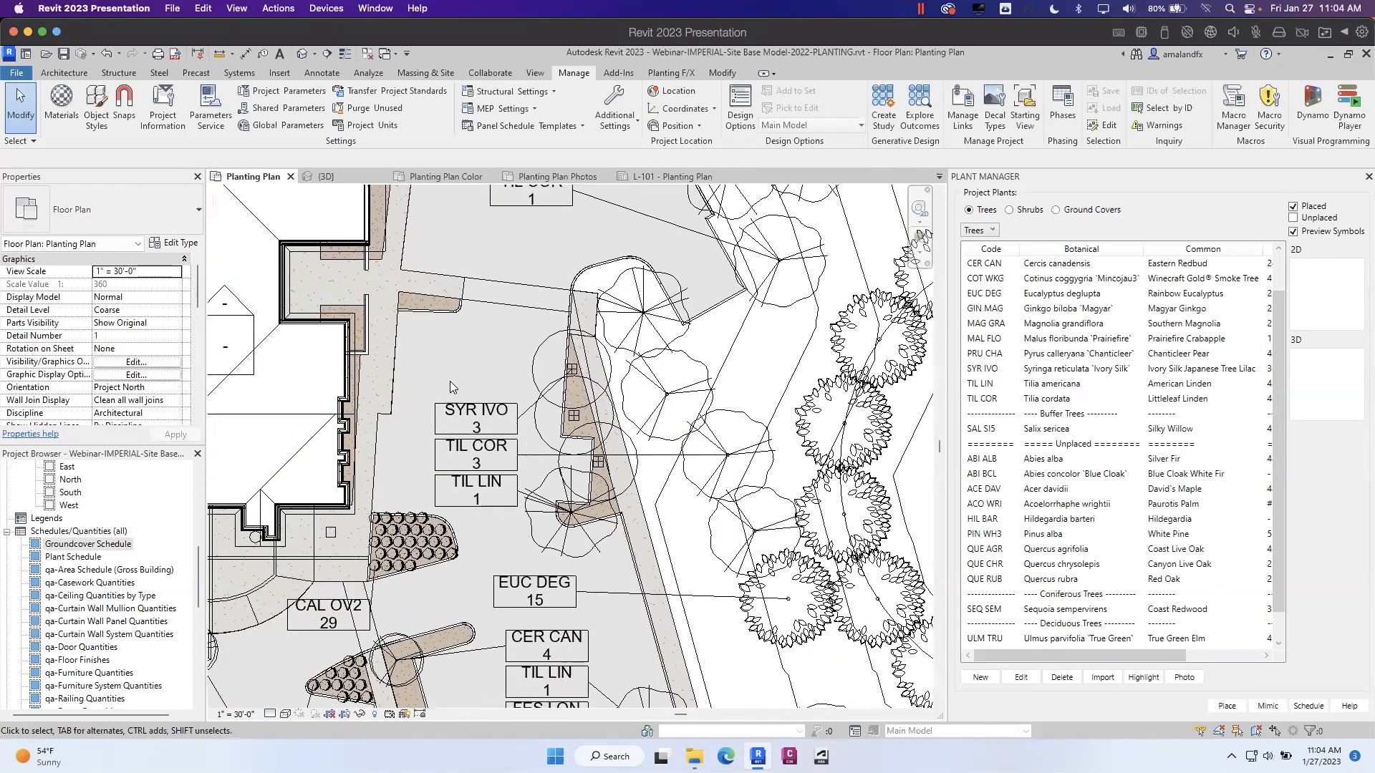
{"action": "scroll", "coordinate": [449, 381], "scroll_direction": "up", "scroll_amount": 1}
{"action": "left_click", "coordinate": [671, 73]}
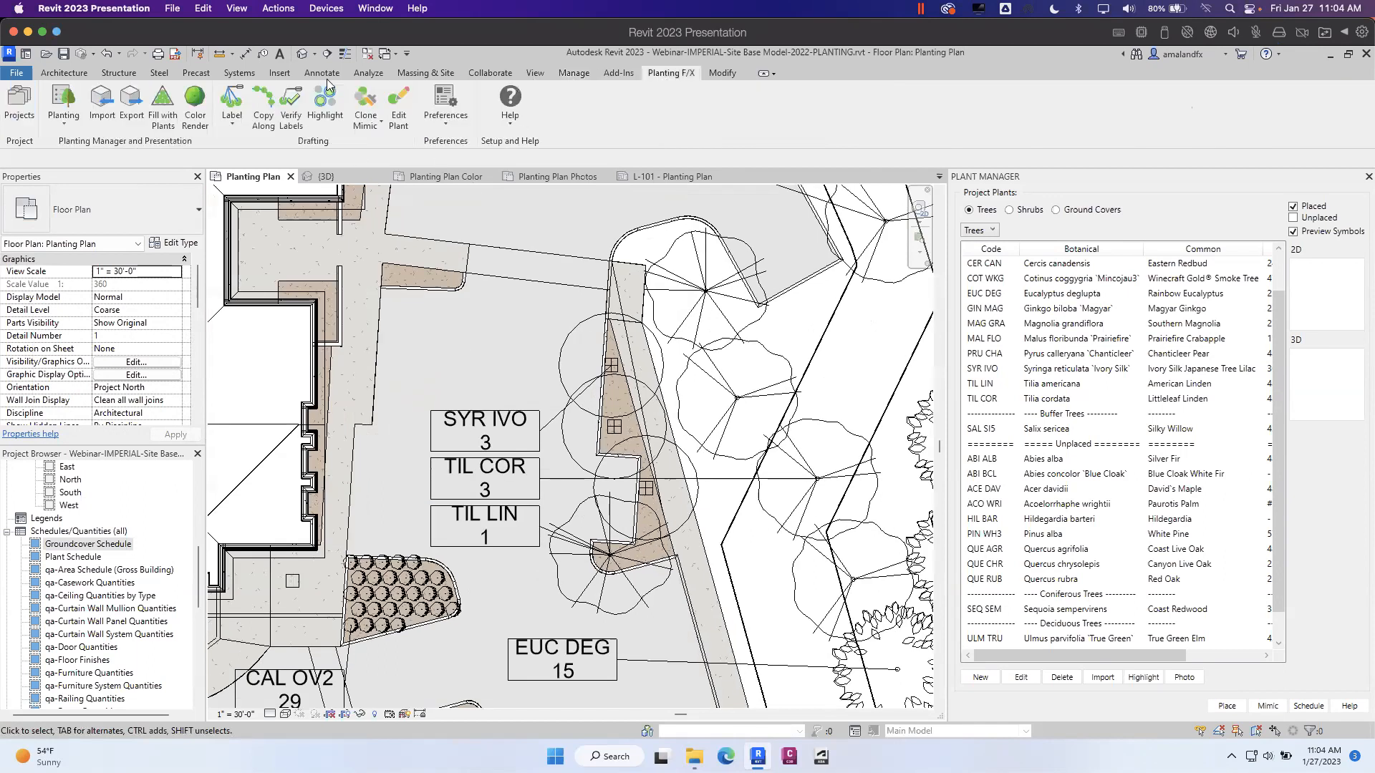
{"action": "left_click", "coordinate": [165, 105]}
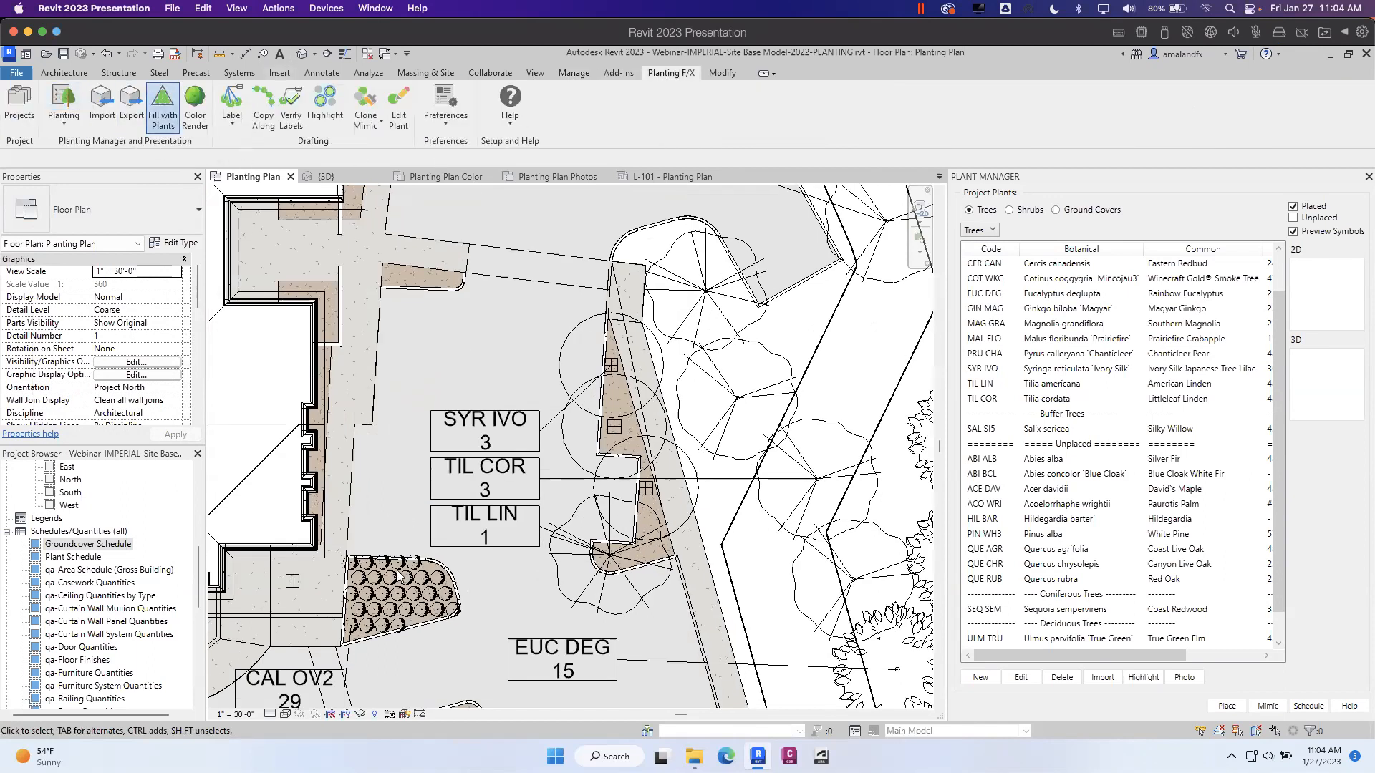
{"action": "left_click", "coordinate": [427, 281]}
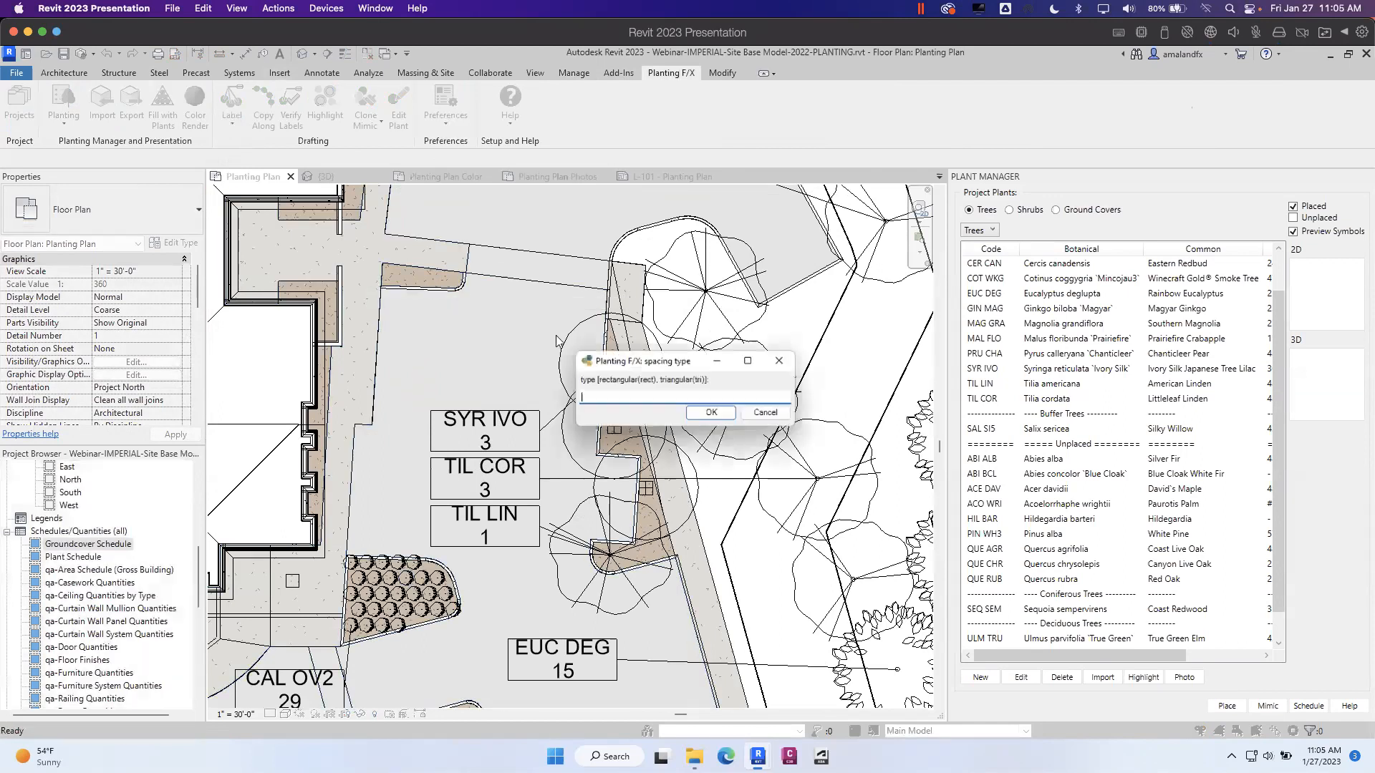
{"action": "type", "text": "re"}
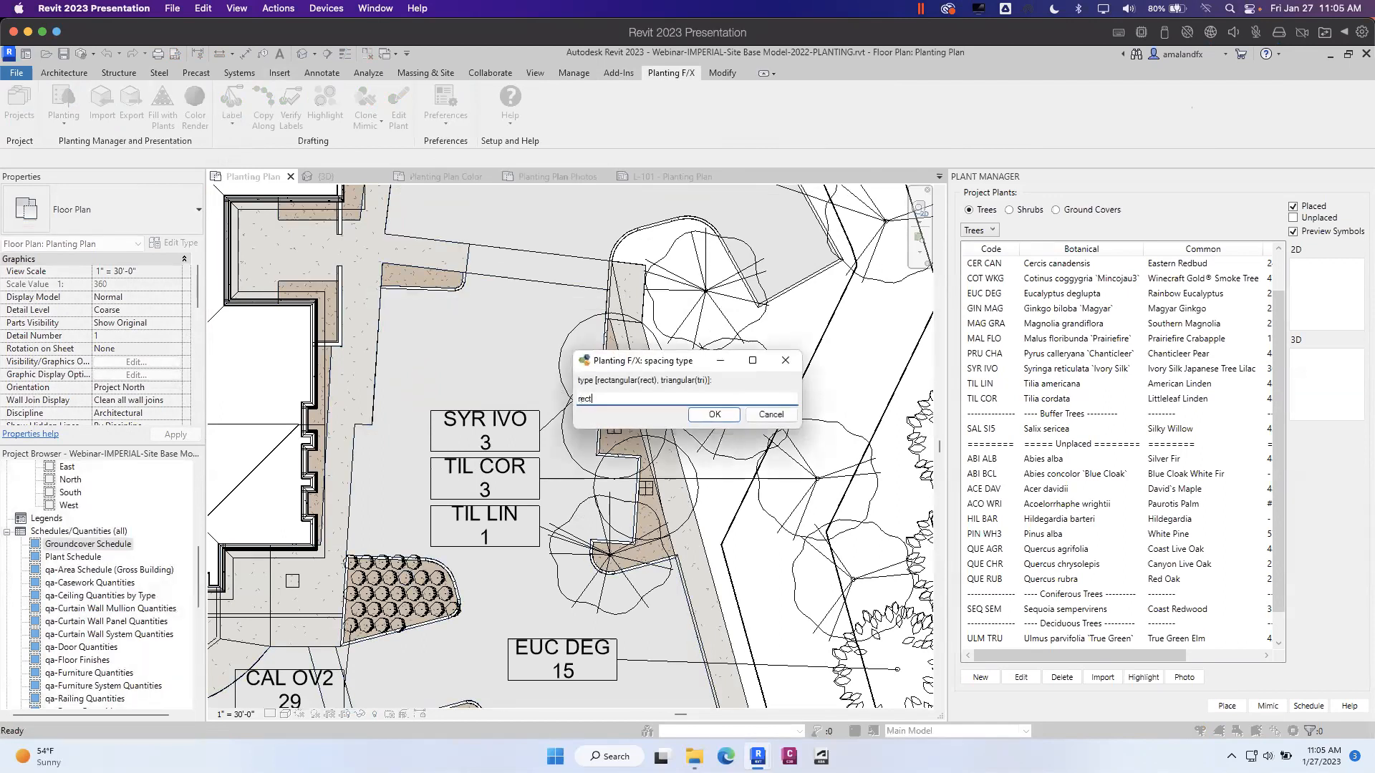
{"action": "type", "text": "ct"}
{"action": "left_click", "coordinate": [714, 417]}
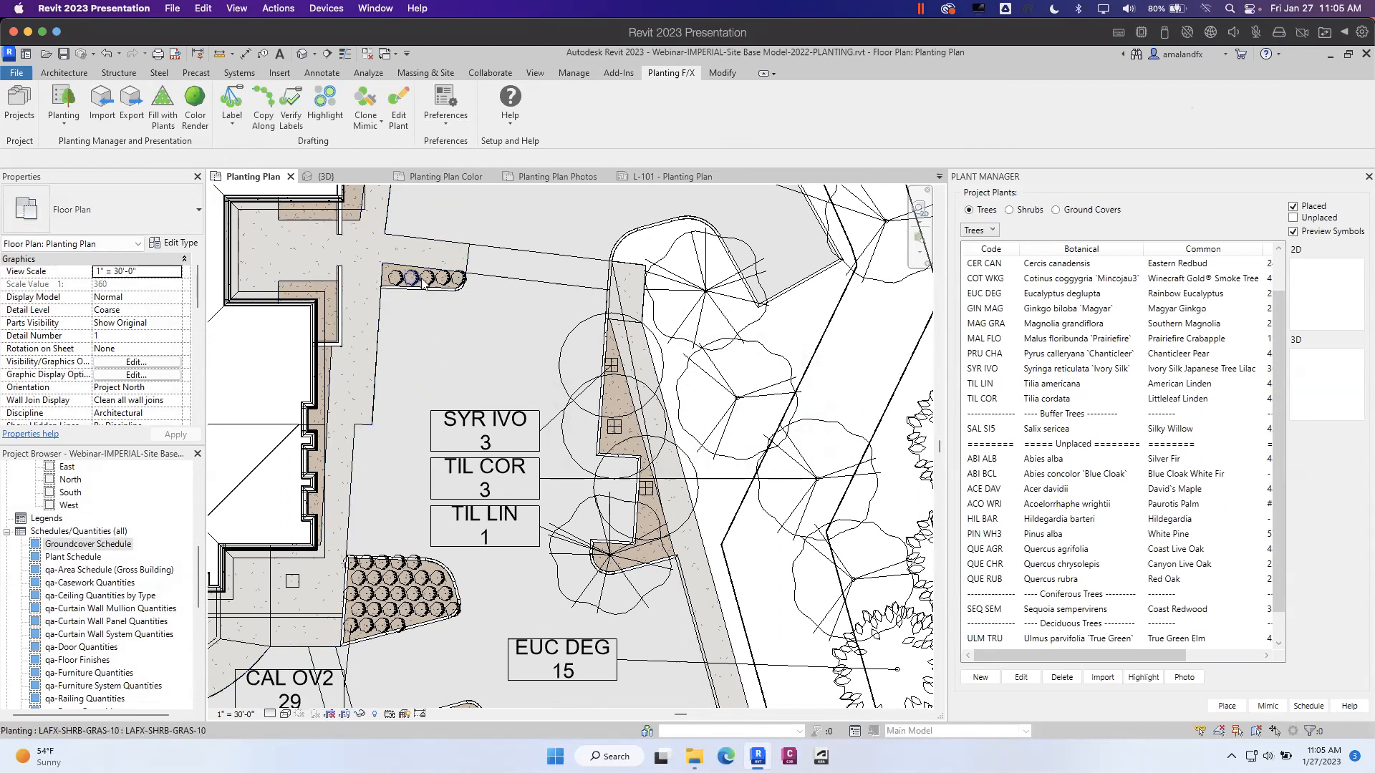
- Examine the labelled plantings around the site, and select the filled planter bed above the CAL OV2 29 label with all its plants, clearing the selection
{"action": "scroll", "coordinate": [595, 518], "scroll_direction": "down", "scroll_amount": 1}
{"action": "middle_click_drag", "start_coordinate": [595, 517], "coordinate": [556, 313]}
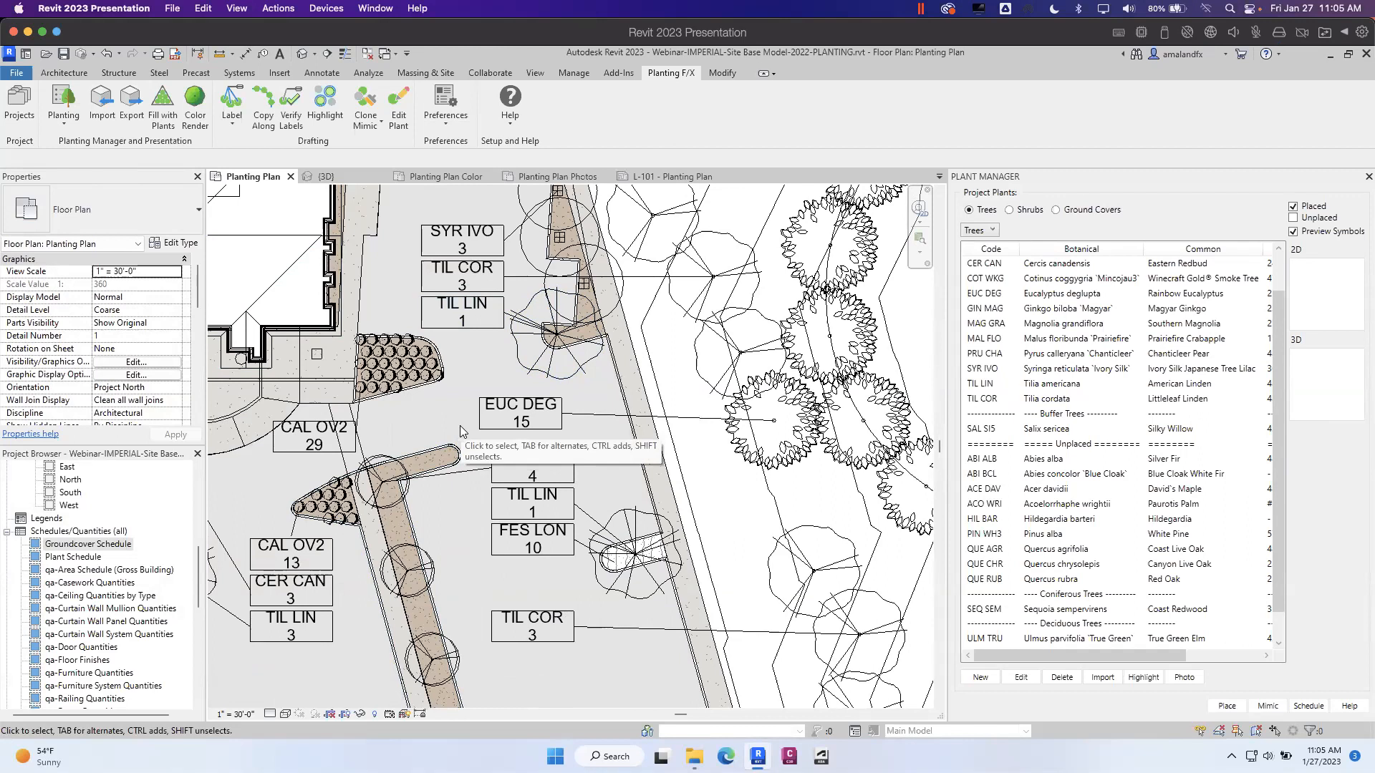
{"action": "middle_click_drag", "start_coordinate": [460, 425], "coordinate": [469, 490]}
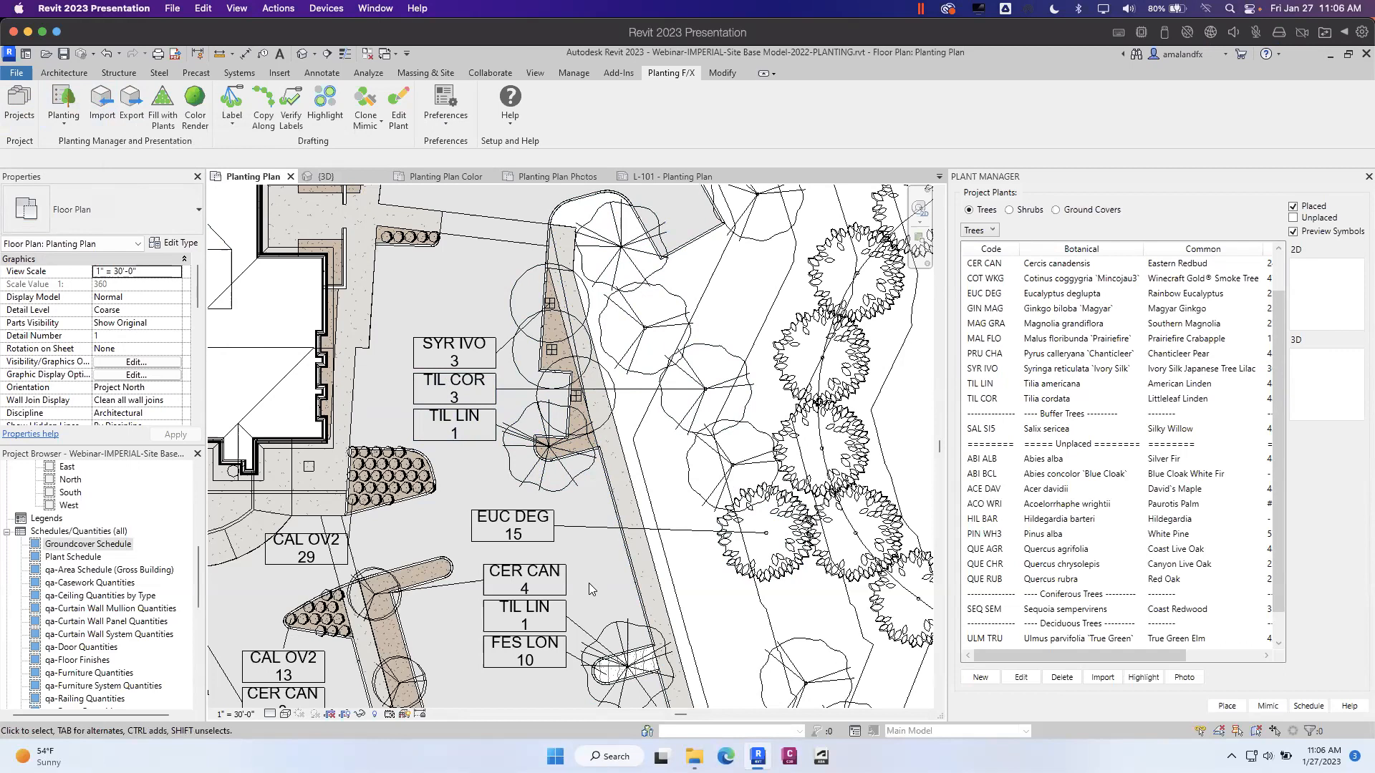
{"action": "scroll", "coordinate": [589, 583], "scroll_direction": "down", "scroll_amount": 2}
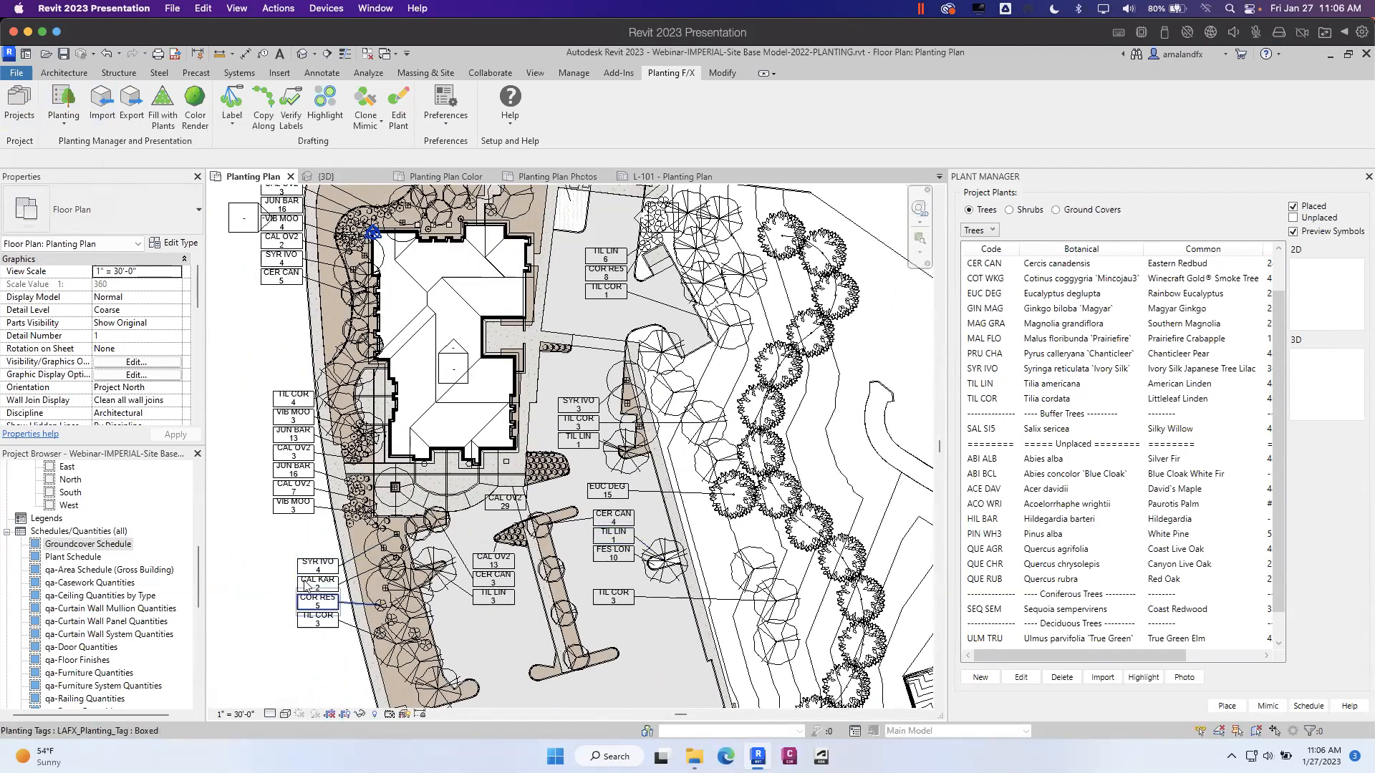
{"action": "scroll", "coordinate": [611, 505], "scroll_direction": "down", "scroll_amount": 2}
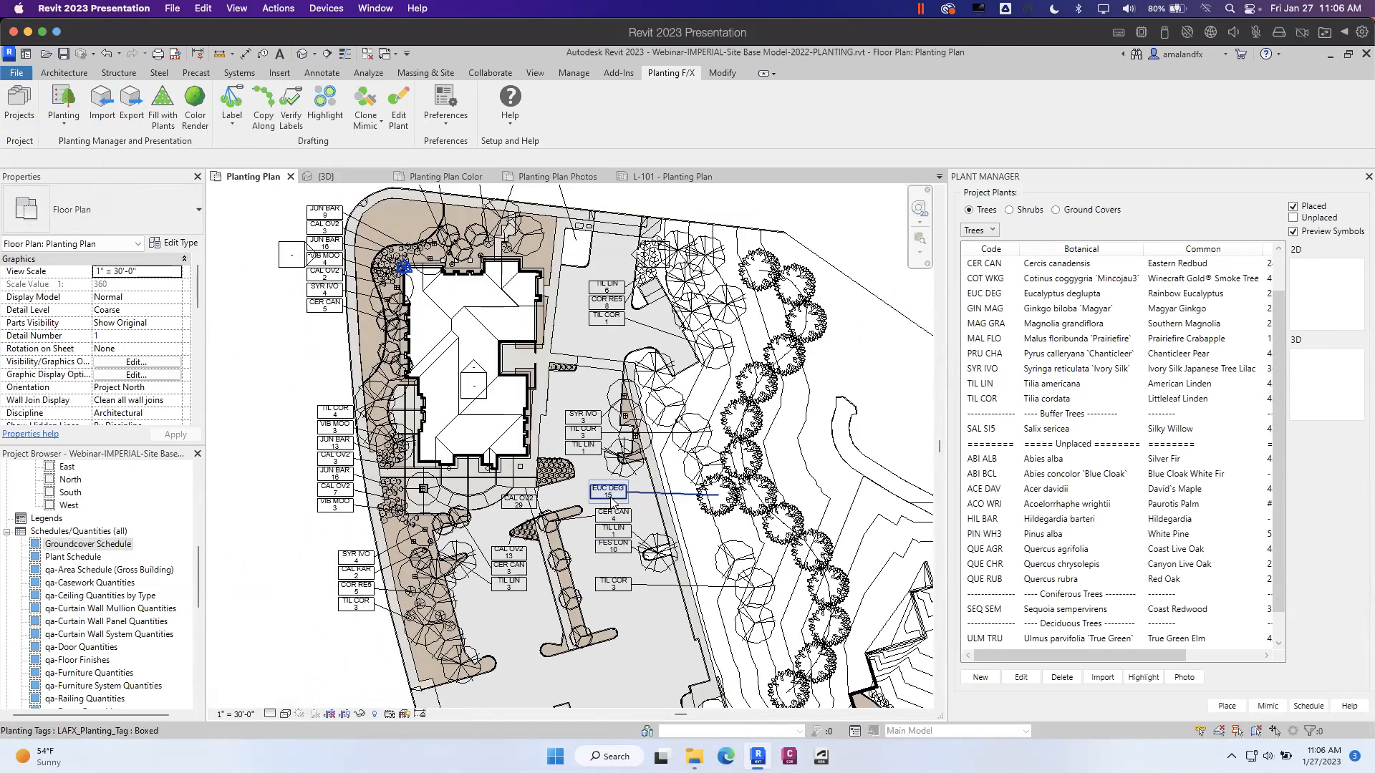
{"action": "middle_click_drag", "start_coordinate": [611, 505], "coordinate": [585, 519]}
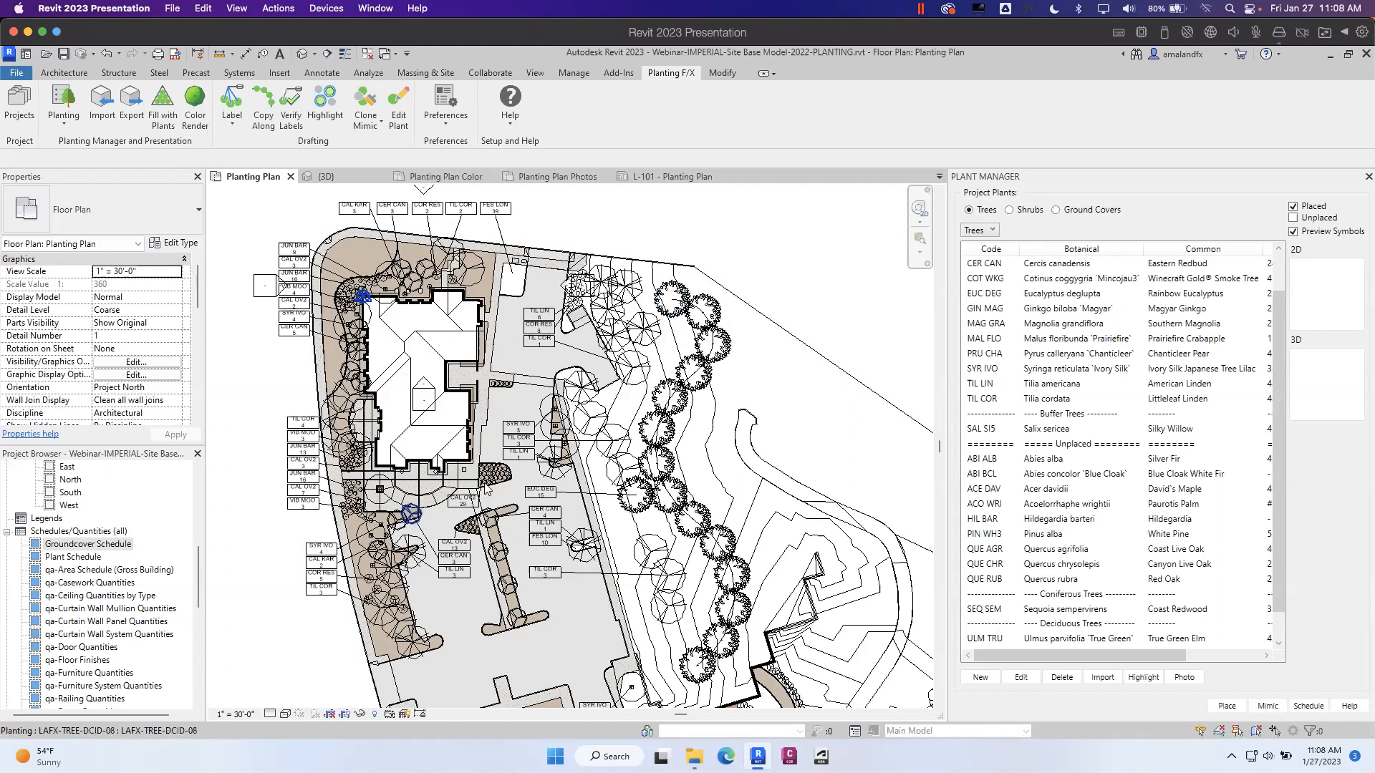
{"action": "scroll", "coordinate": [491, 480], "scroll_direction": "up", "scroll_amount": 5}
{"action": "middle_click_drag", "start_coordinate": [635, 434], "coordinate": [535, 467]}
{"action": "left_click_drag", "start_coordinate": [297, 307], "coordinate": [632, 595]}
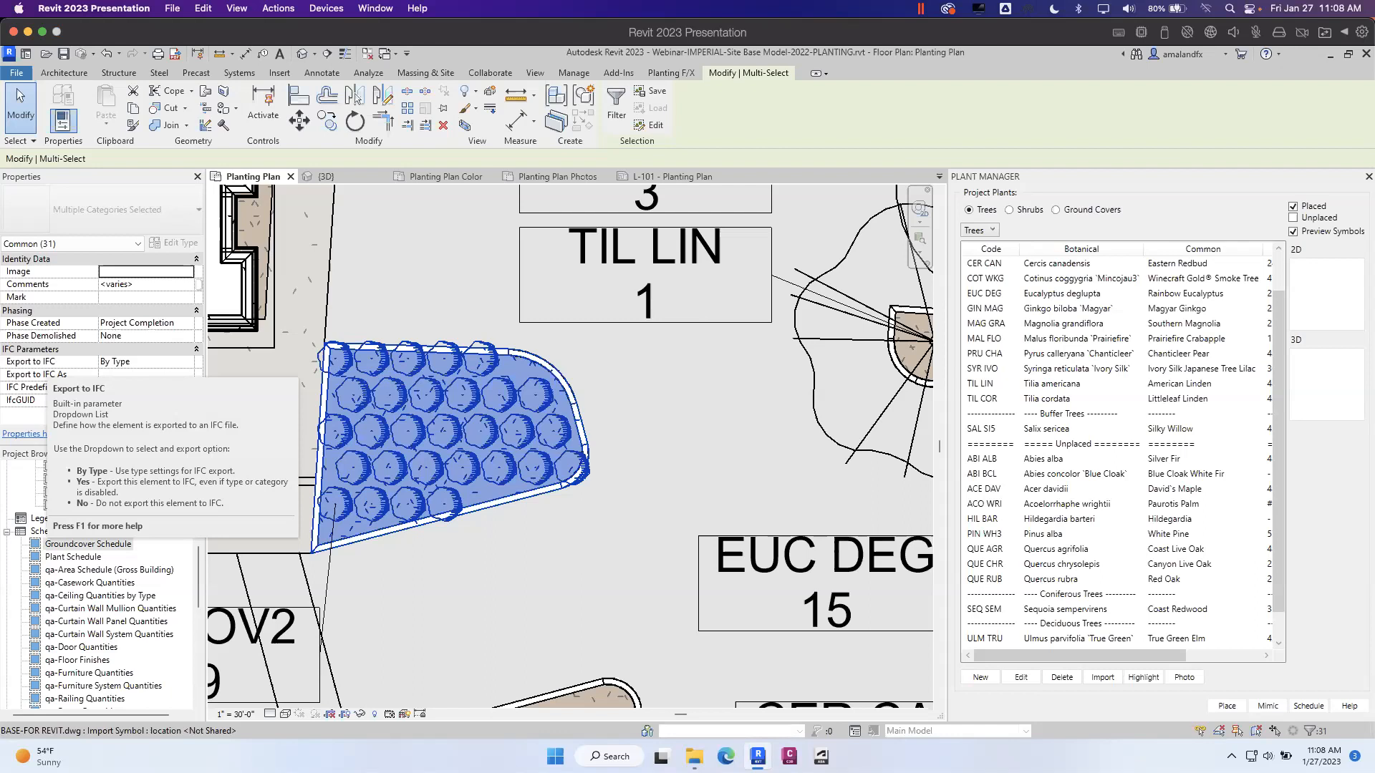
{"action": "left_click", "coordinate": [670, 452]}
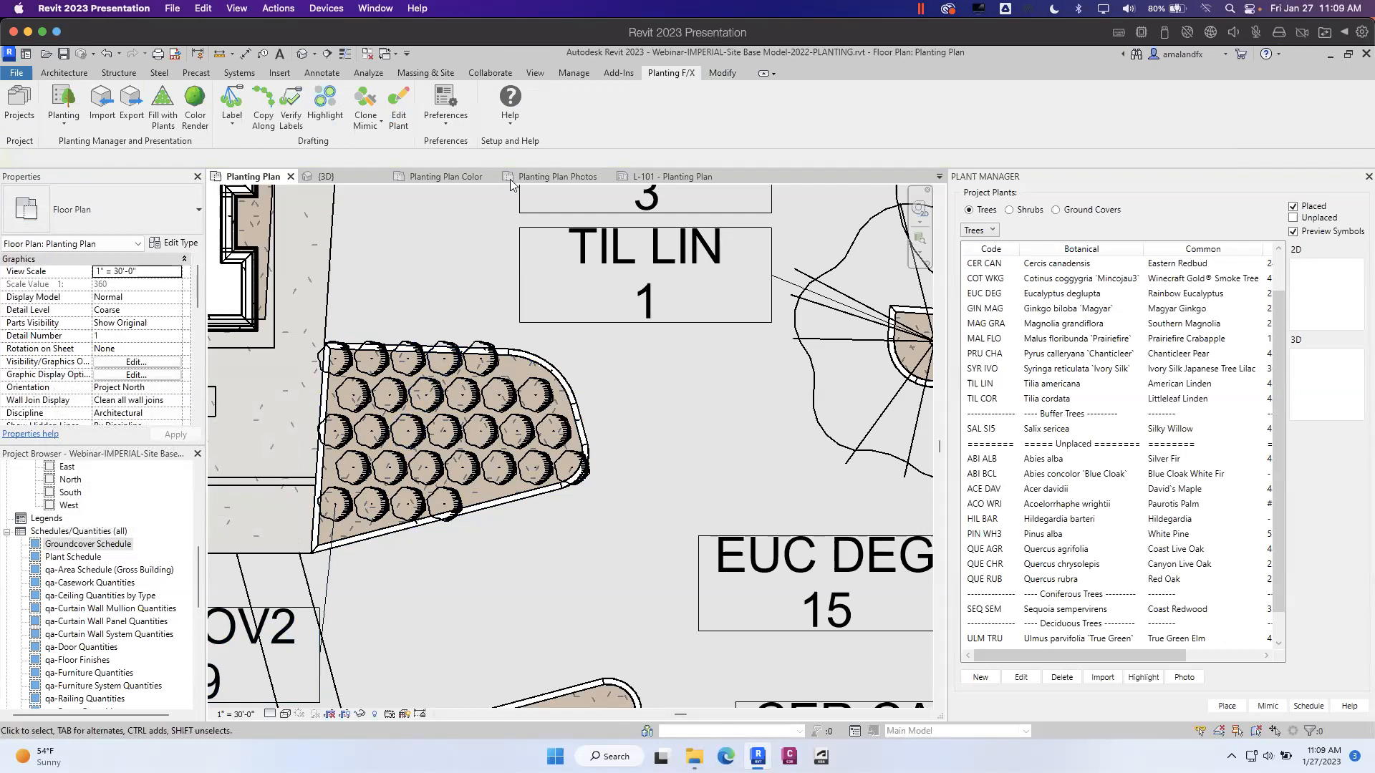
- Open sheet L-101 - Planting Plan and examine the placed plan view, its title line and the plant schedules
{"action": "left_click", "coordinate": [686, 178]}
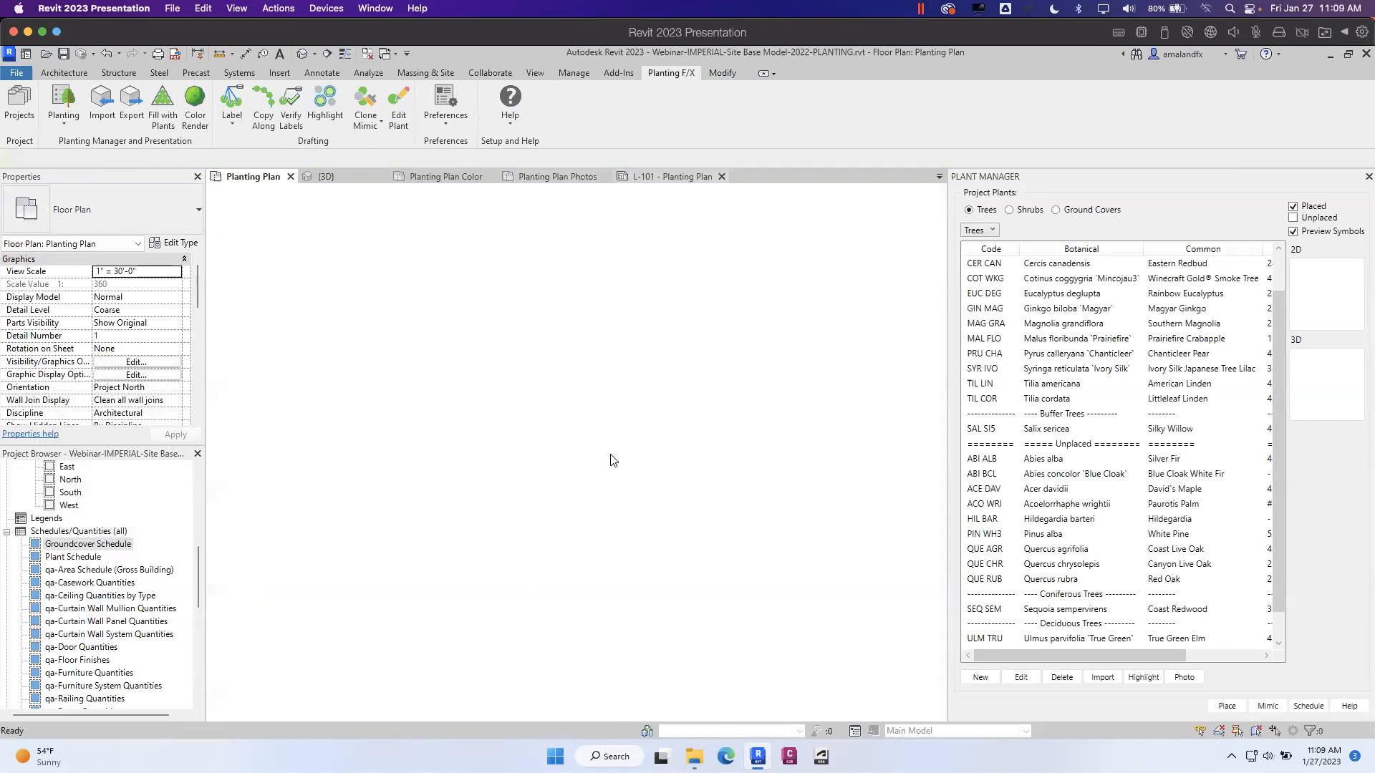
{"action": "scroll", "coordinate": [464, 421], "scroll_direction": "down", "scroll_amount": 6}
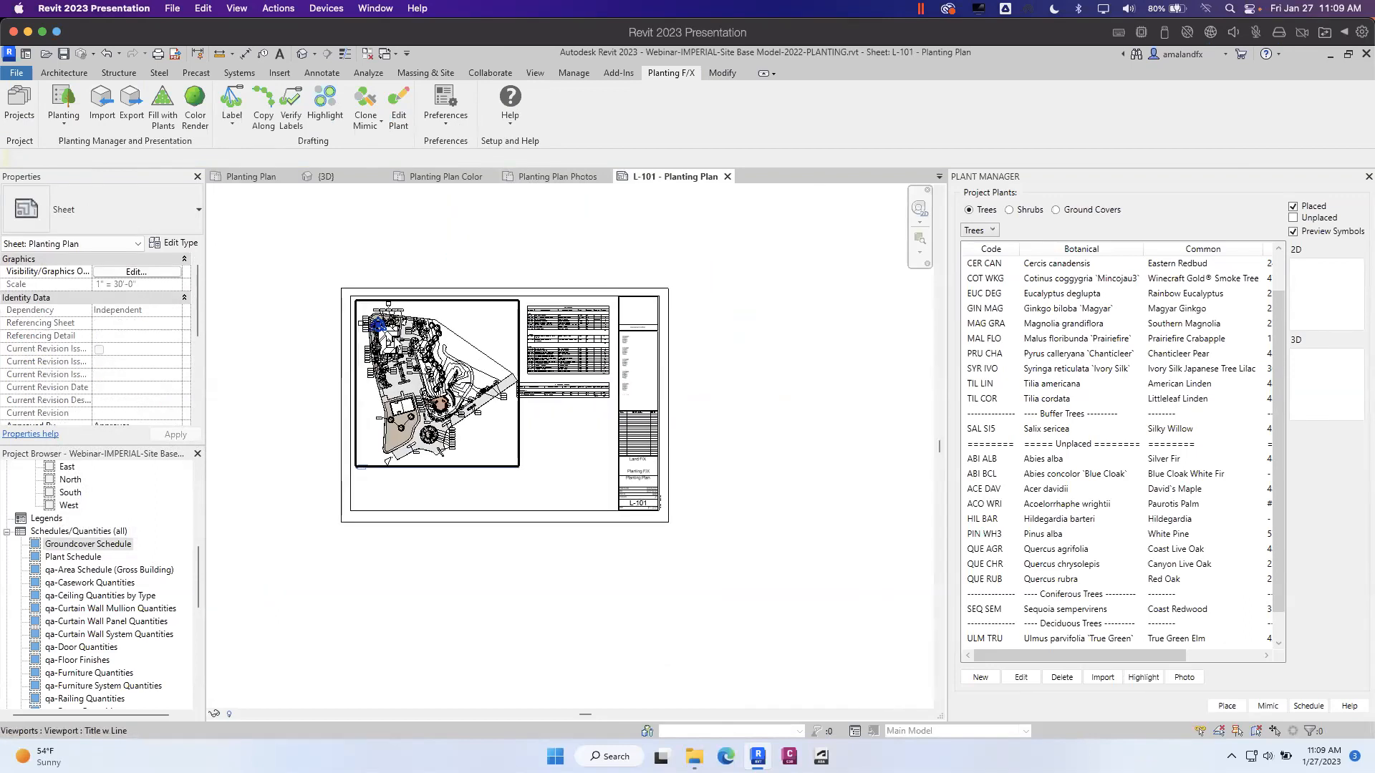
{"action": "scroll", "coordinate": [318, 499], "scroll_direction": "up", "scroll_amount": 3}
{"action": "scroll", "coordinate": [129, 573], "scroll_direction": "up", "scroll_amount": 8}
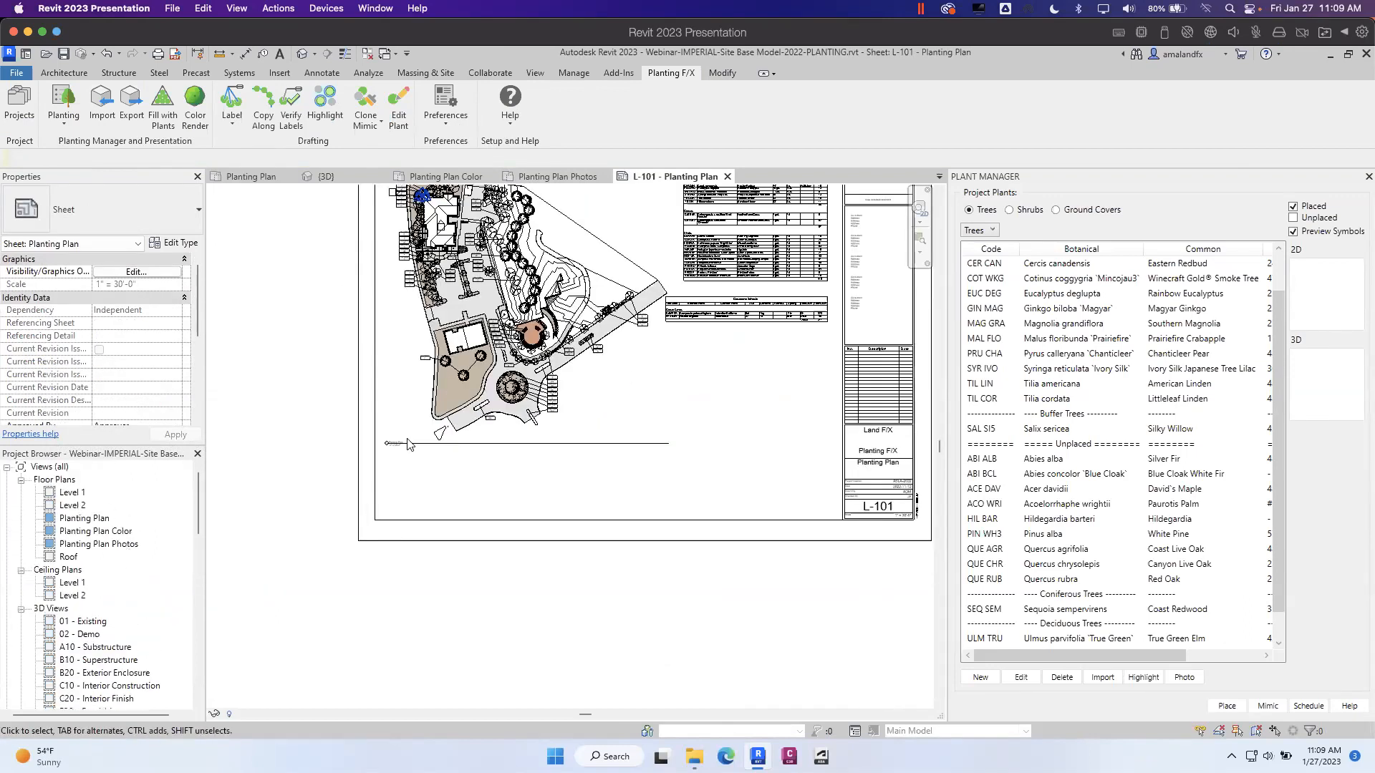
{"action": "scroll", "coordinate": [577, 497], "scroll_direction": "up", "scroll_amount": 4}
{"action": "scroll", "coordinate": [629, 488], "scroll_direction": "down", "scroll_amount": 4}
{"action": "middle_click_drag", "start_coordinate": [630, 488], "coordinate": [603, 634]}
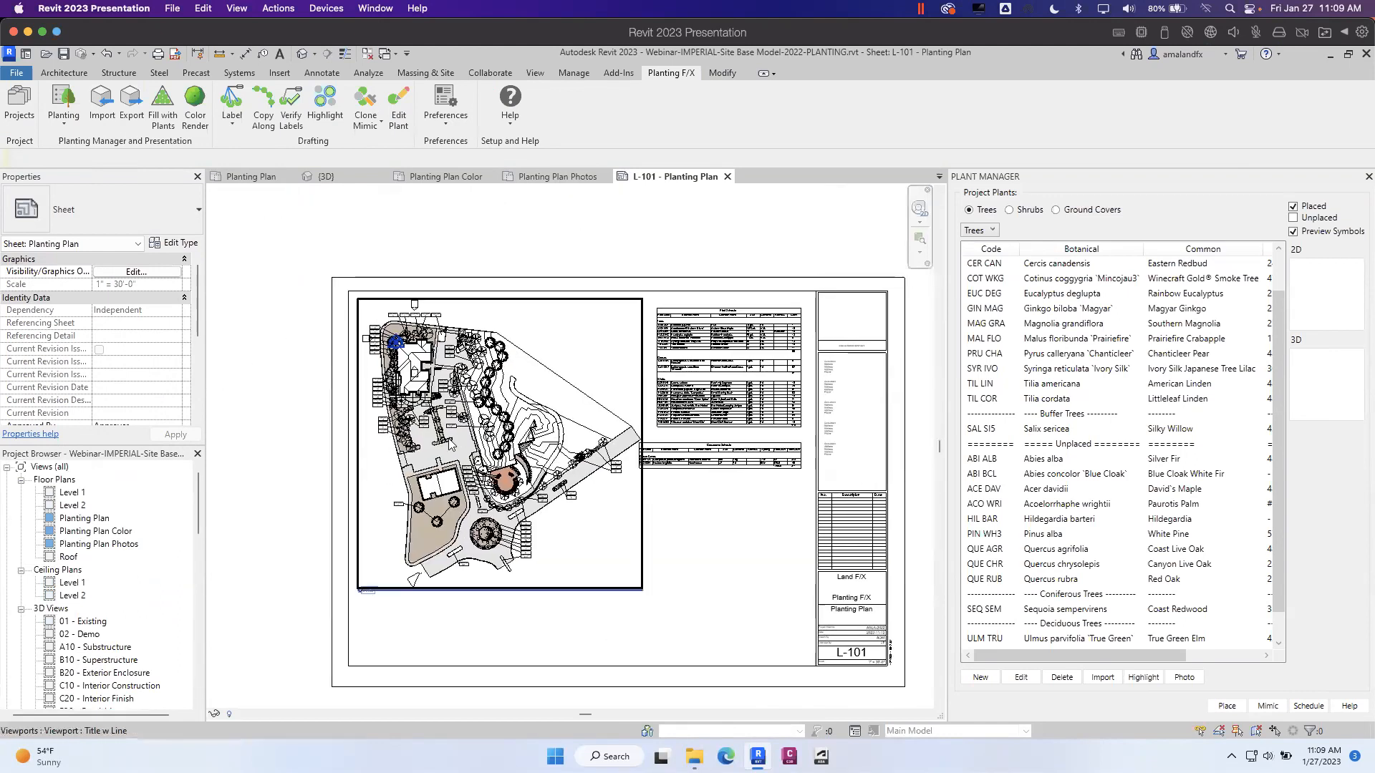
{"action": "left_click", "coordinate": [97, 519]}
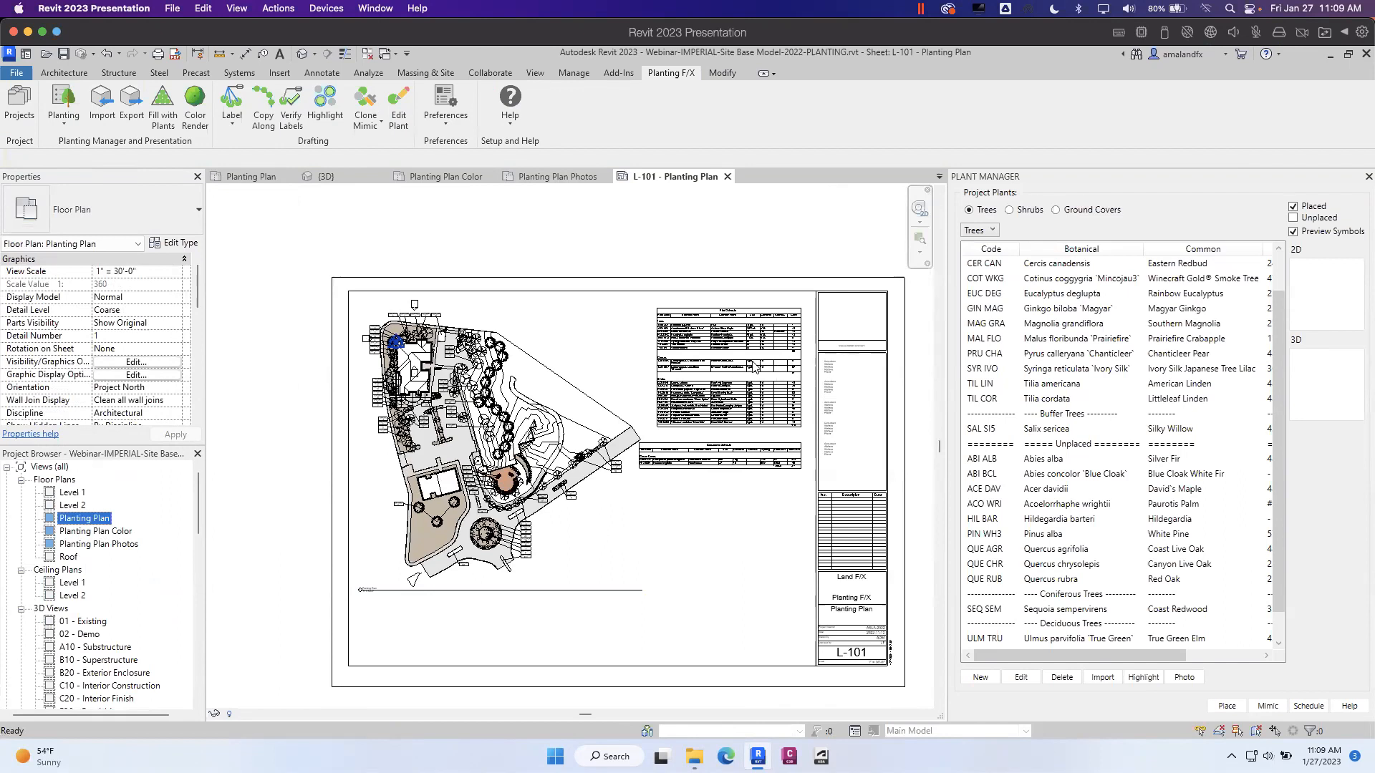
{"action": "left_click", "coordinate": [728, 464]}
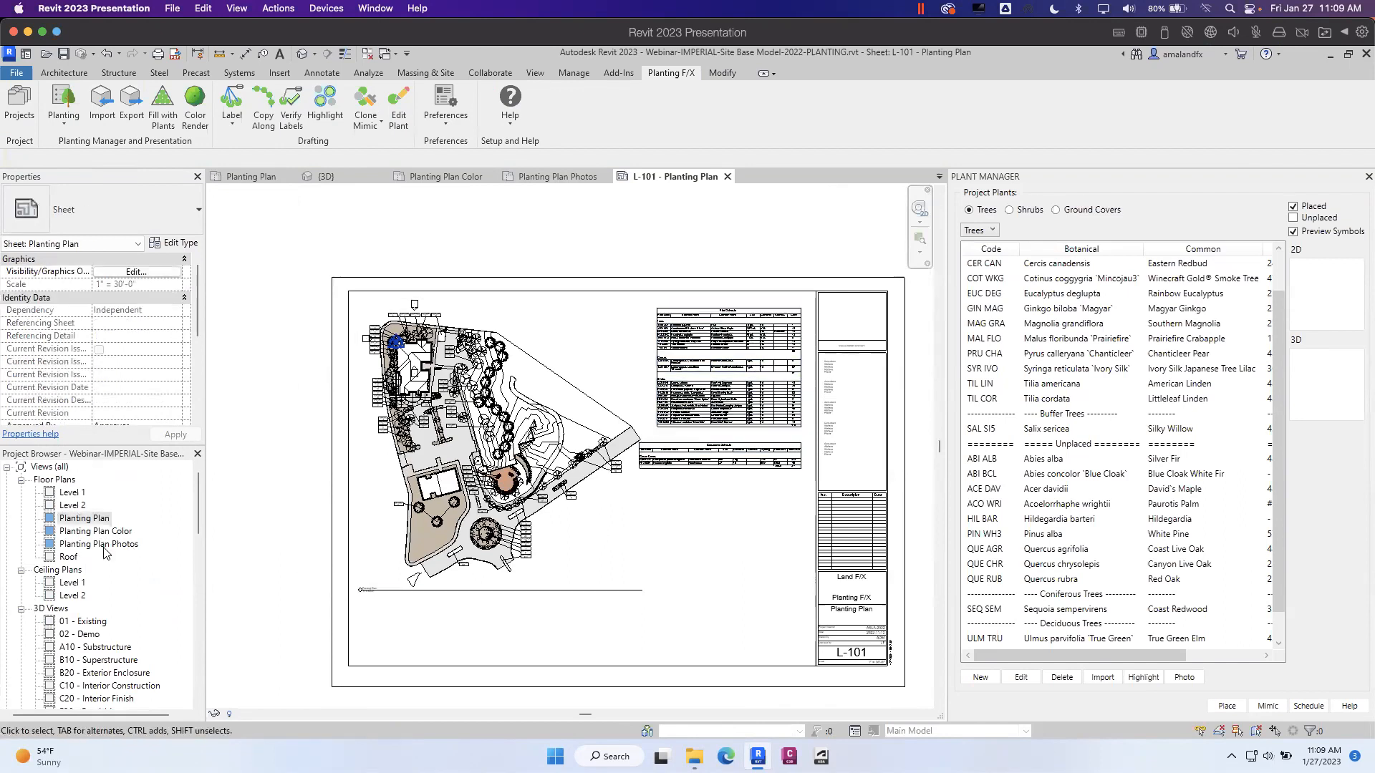
- Place the {3D} view on sheet L-101, just outside the sheet border beside the title block
{"action": "scroll", "coordinate": [100, 623], "scroll_direction": "down", "scroll_amount": 3}
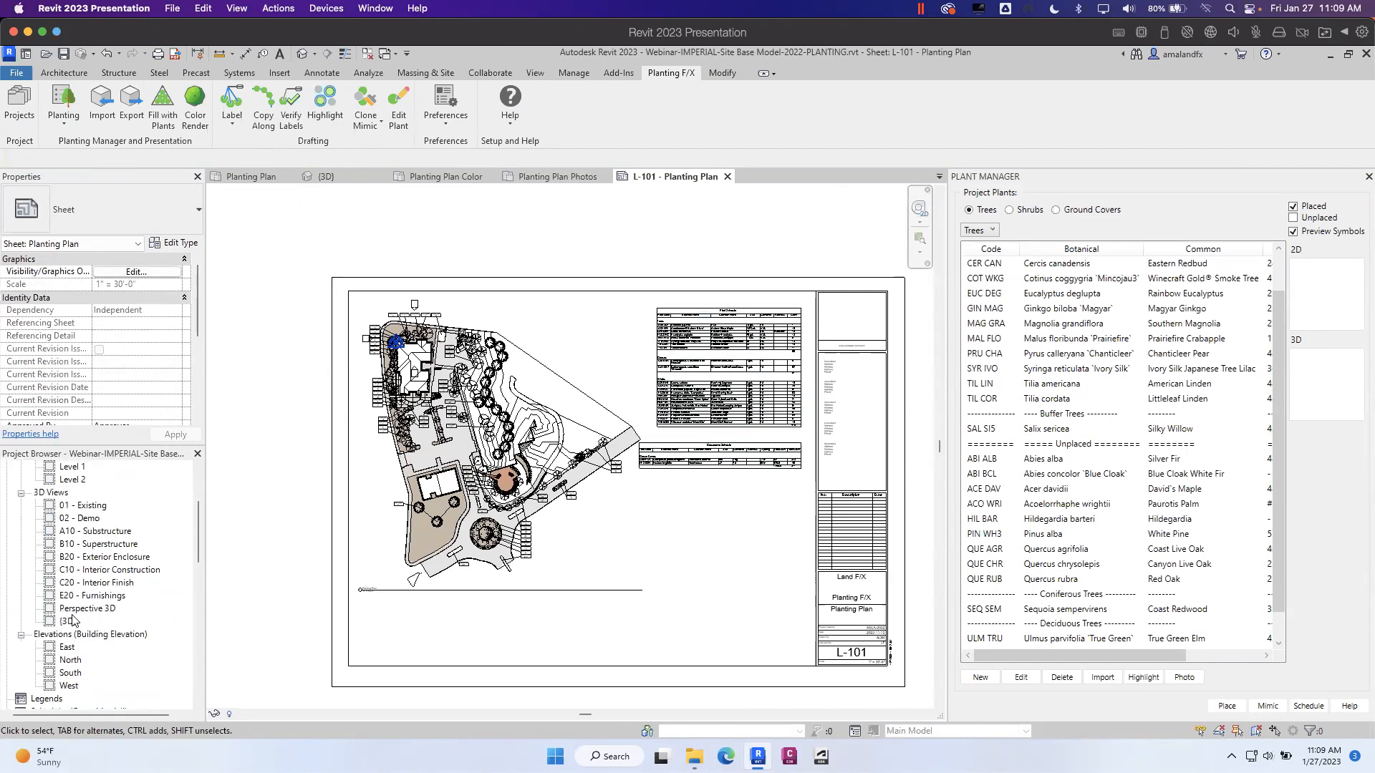
{"action": "left_click", "coordinate": [70, 621]}
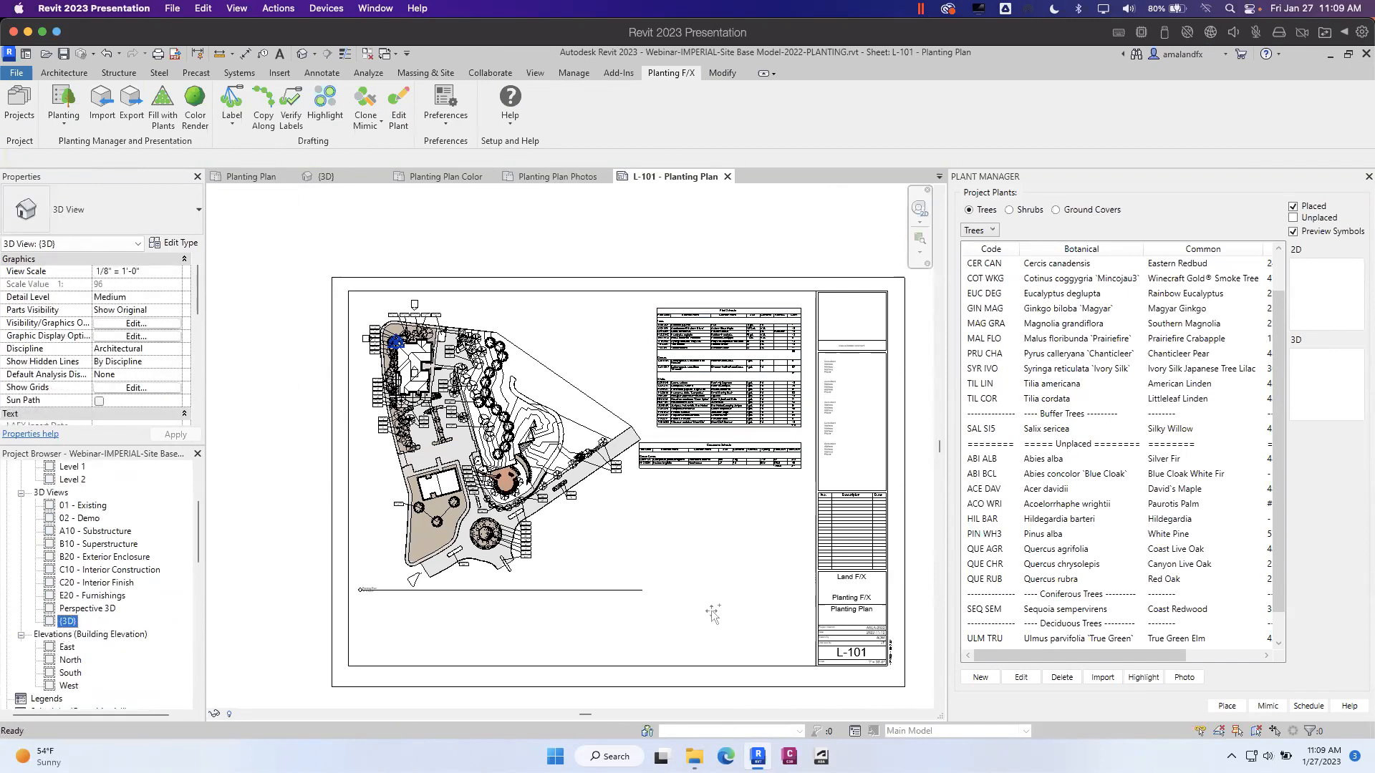
{"action": "left_click_drag", "start_coordinate": [704, 634], "coordinate": [703, 634]}
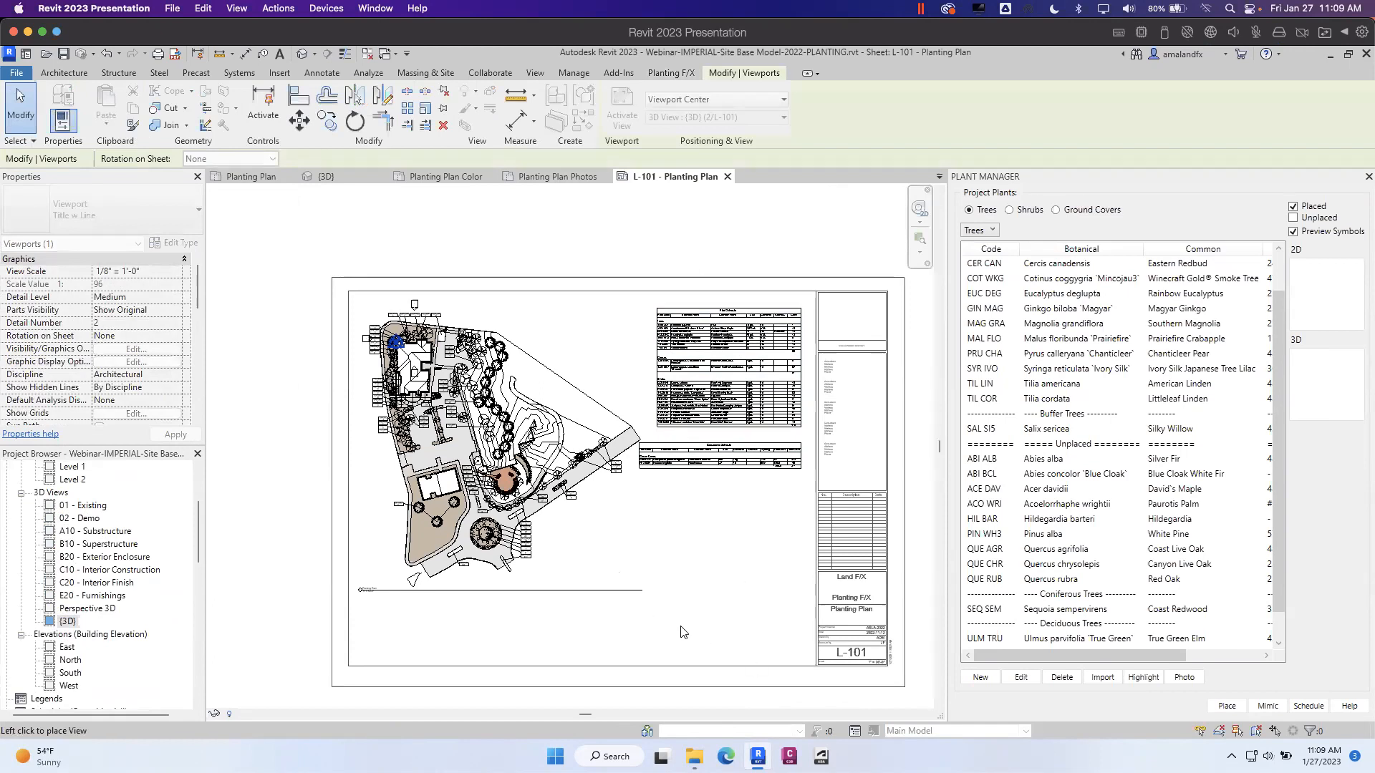
{"action": "scroll", "coordinate": [682, 627], "scroll_direction": "down", "scroll_amount": 1}
{"action": "scroll", "coordinate": [683, 626], "scroll_direction": "down", "scroll_amount": 5}
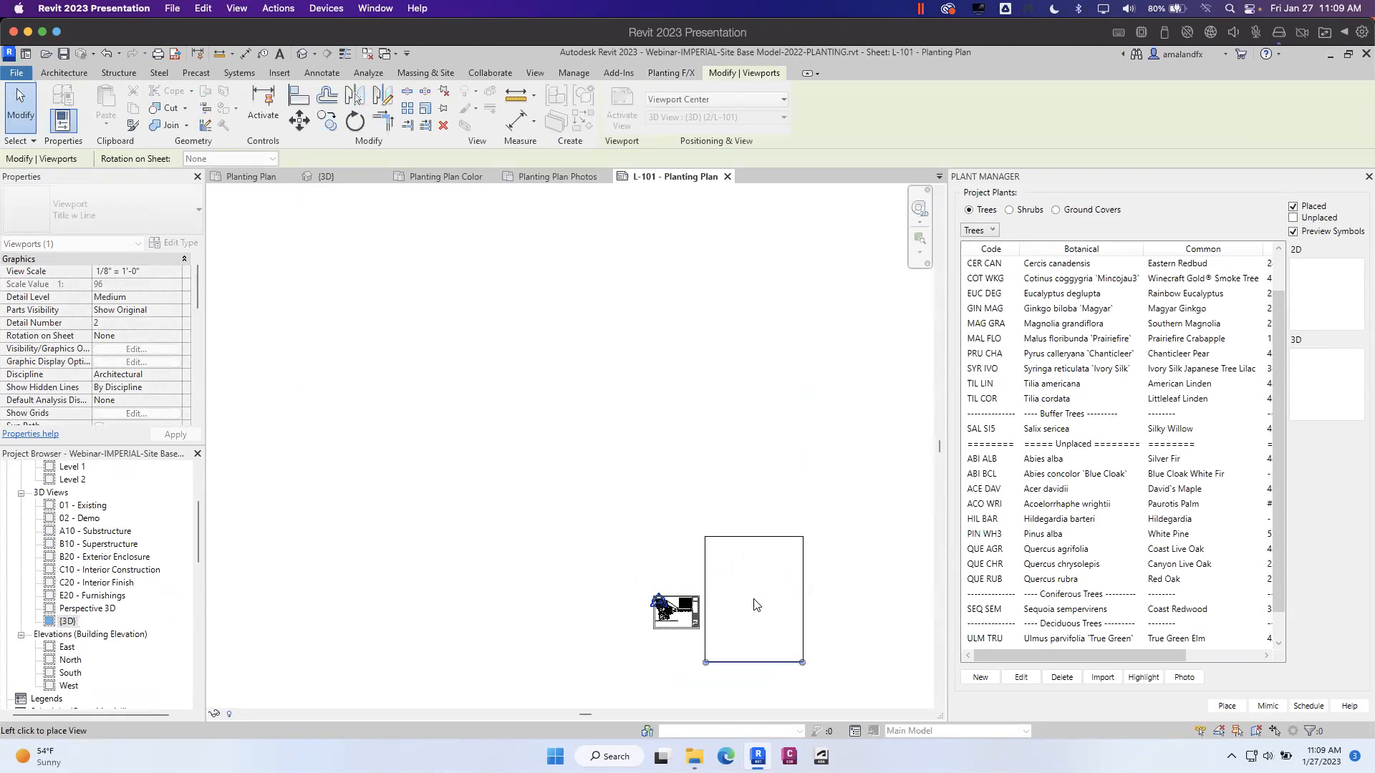
{"action": "left_click", "coordinate": [781, 609]}
{"action": "left_click", "coordinate": [763, 673]}
{"action": "scroll", "coordinate": [762, 675], "scroll_direction": "up", "scroll_amount": 5}
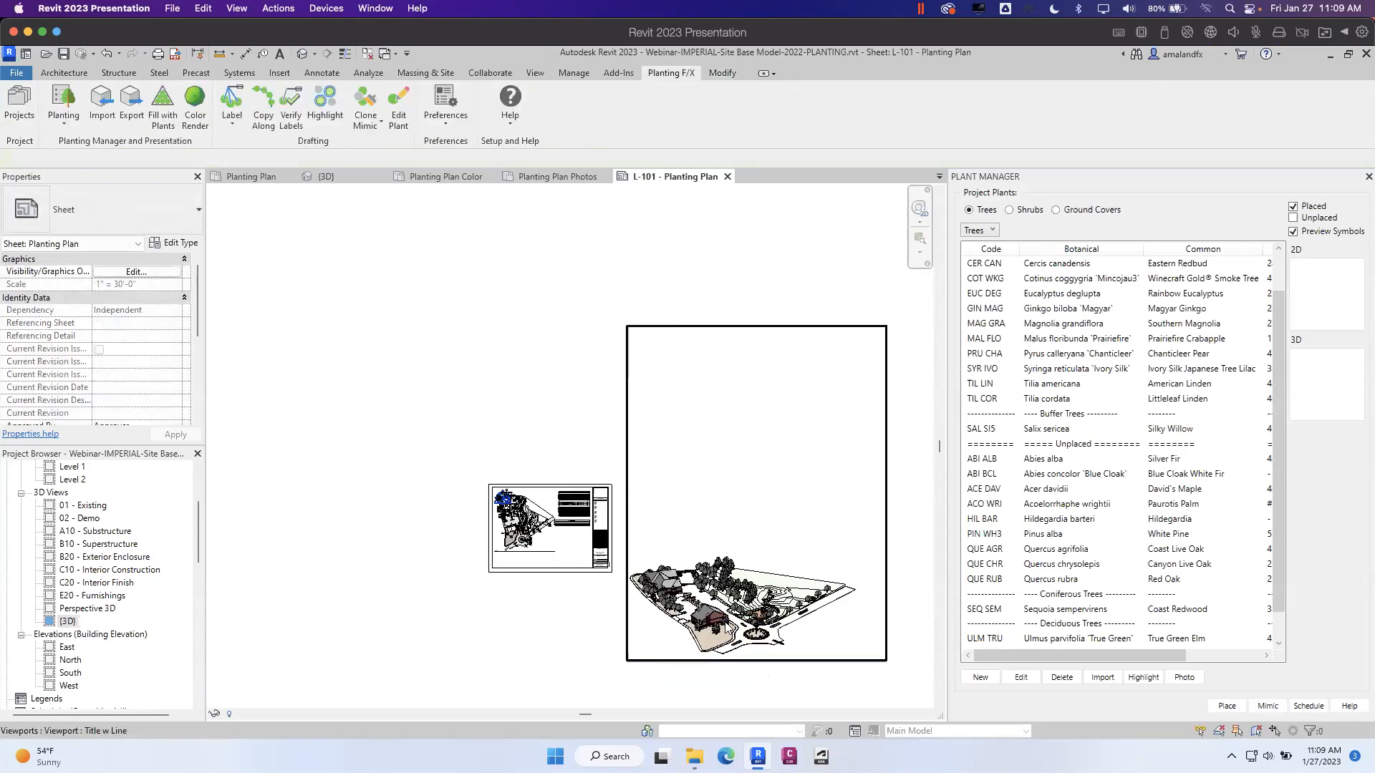
{"action": "scroll", "coordinate": [753, 615], "scroll_direction": "up", "scroll_amount": 2}
{"action": "middle_click_drag", "start_coordinate": [664, 500], "coordinate": [508, 339]}
{"action": "middle_click_drag", "start_coordinate": [684, 462], "coordinate": [791, 490]}
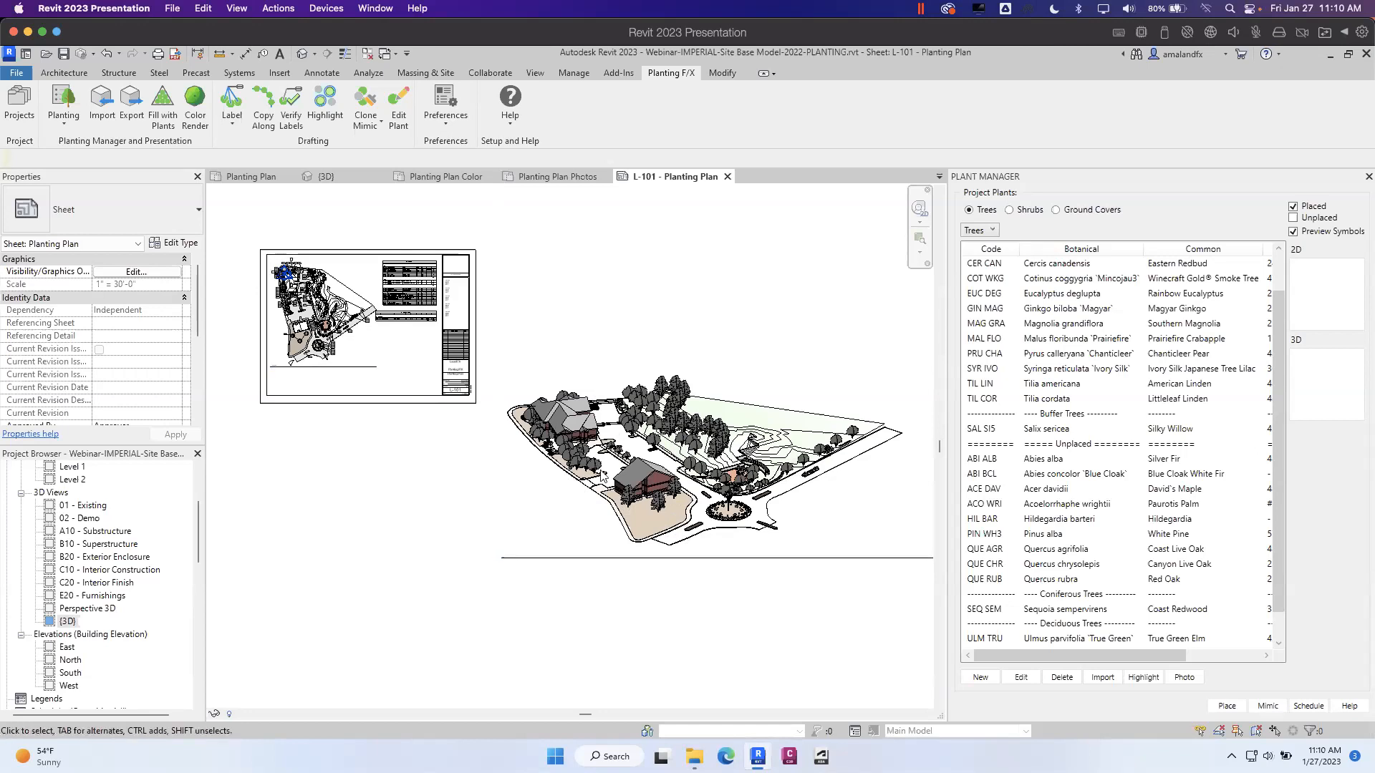
- Delete the {3D} viewport from sheet L-101
{"action": "left_click_drag", "start_coordinate": [724, 588], "coordinate": [589, 418]}
{"action": "key", "text": "Delete"}
{"action": "middle_click_drag", "start_coordinate": [490, 390], "coordinate": [559, 369]}
{"action": "scroll", "coordinate": [494, 393], "scroll_direction": "up", "scroll_amount": 5}
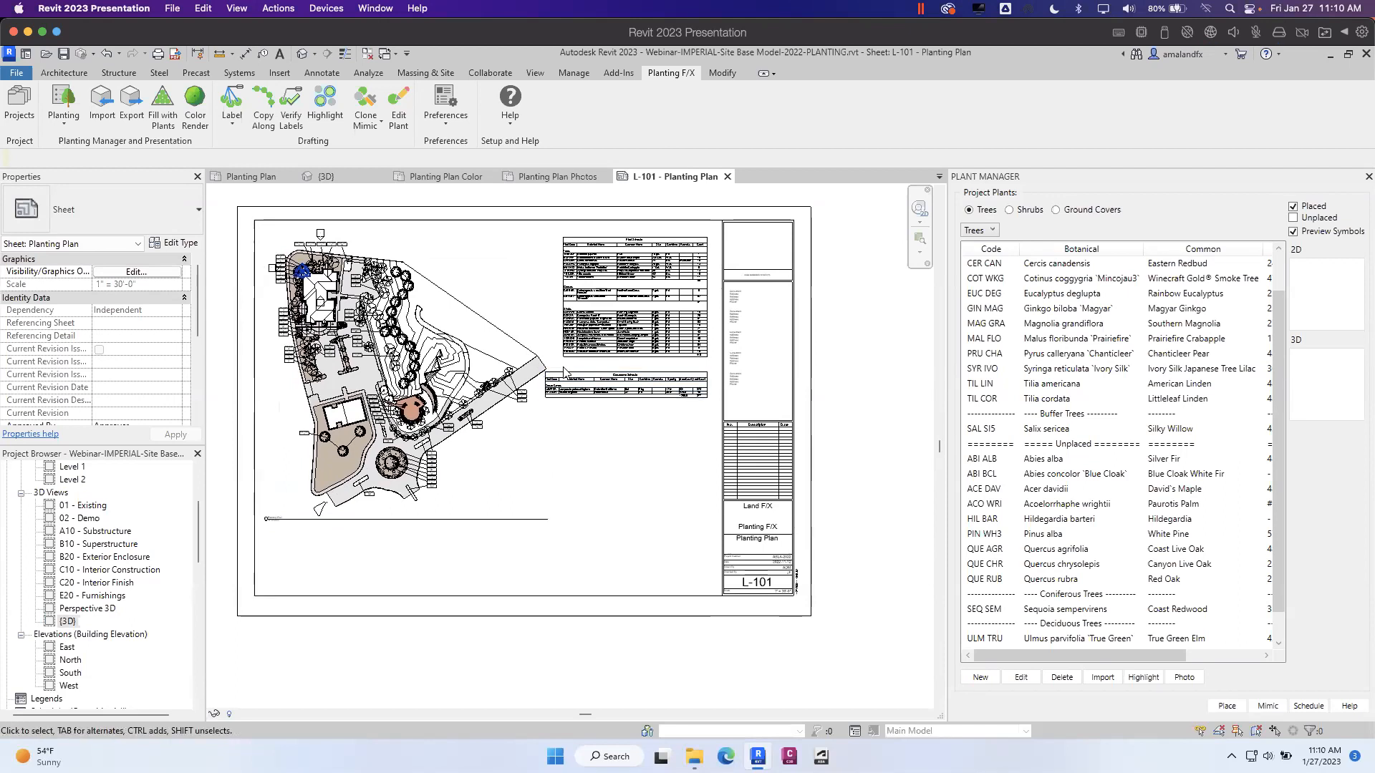
- Return to the Planting Plan view and examine the TIL LIN tree and neighbouring labels beside the drive
{"action": "left_click", "coordinate": [262, 179]}
{"action": "scroll", "coordinate": [489, 512], "scroll_direction": "down", "scroll_amount": 3}
{"action": "middle_click_drag", "start_coordinate": [799, 427], "coordinate": [493, 431]}
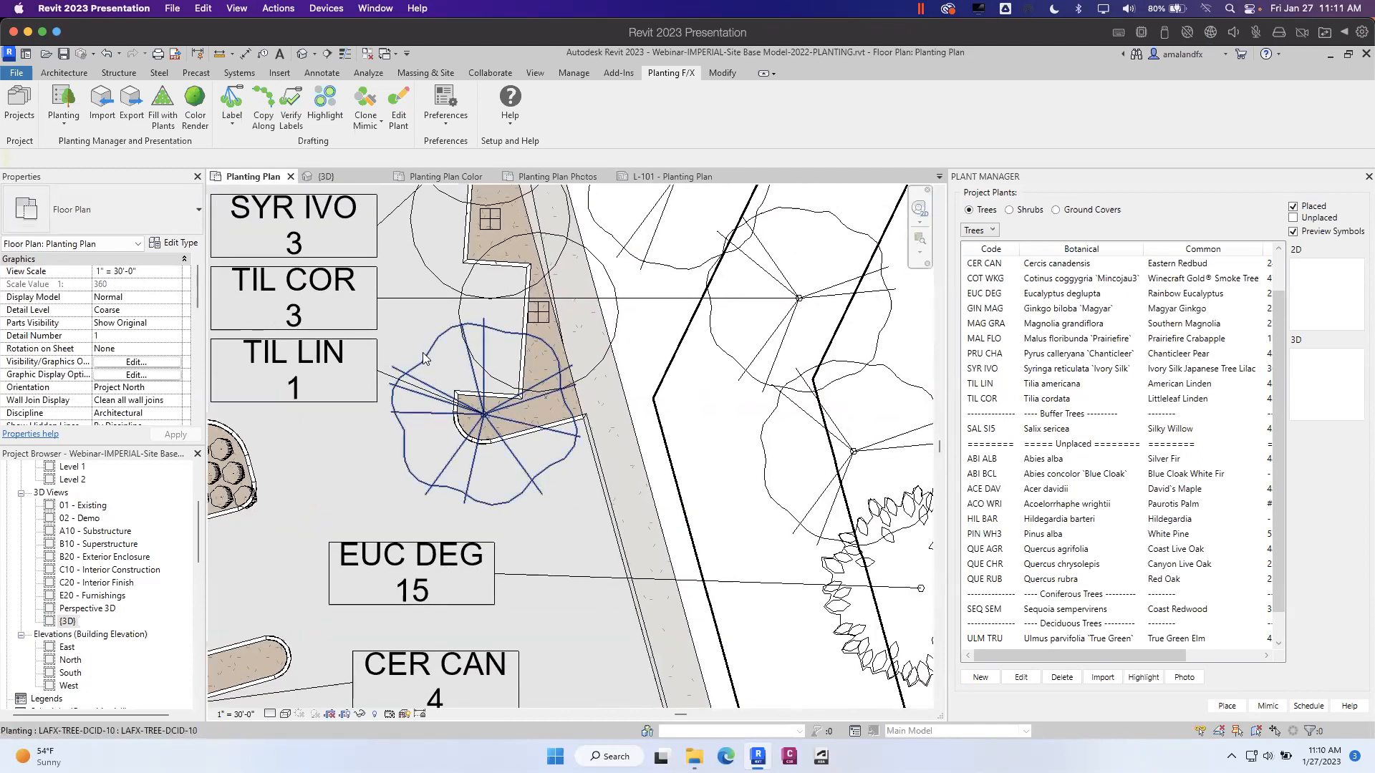